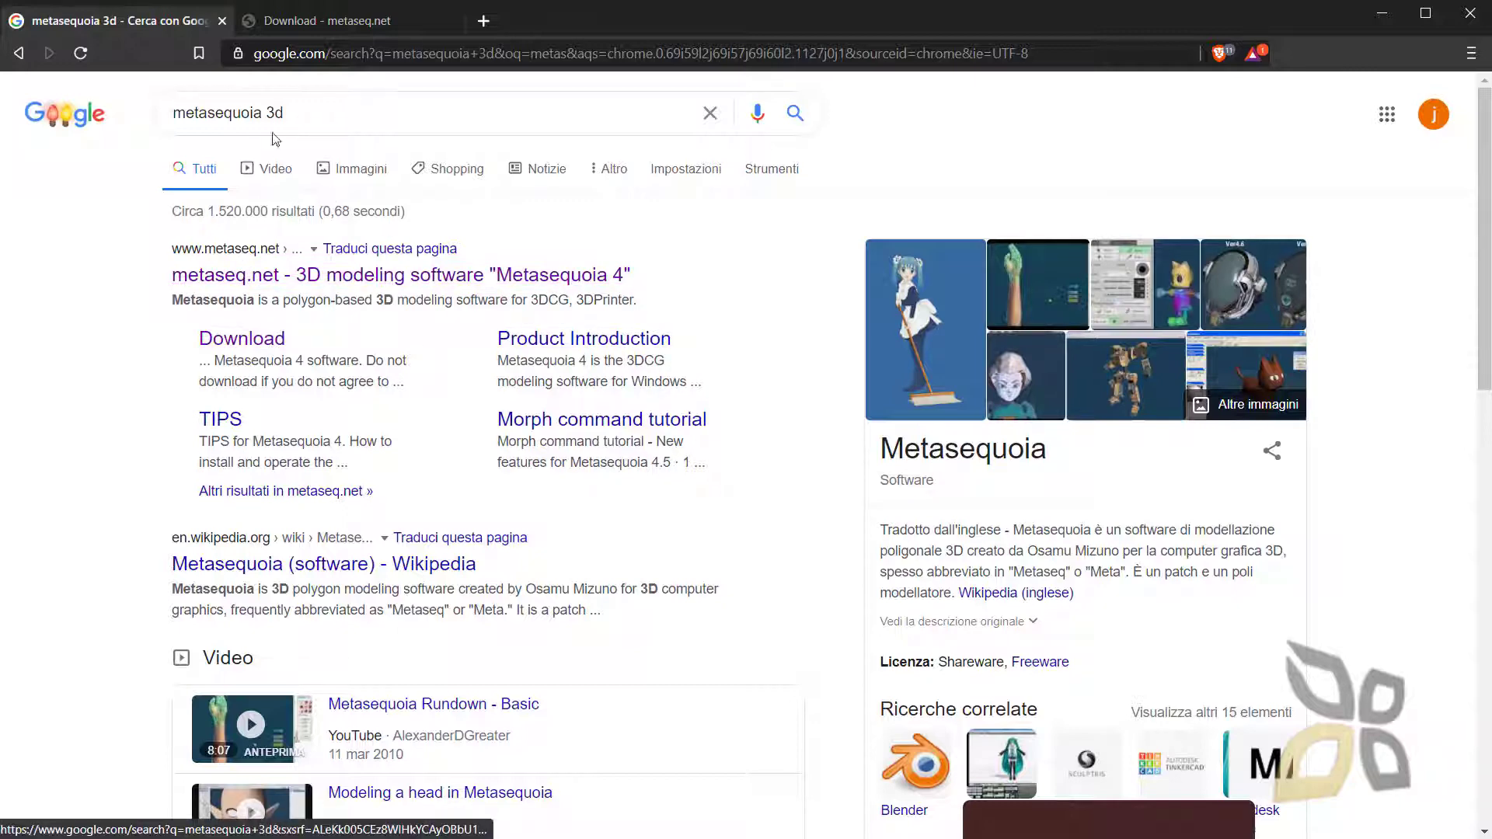
# Show the image results for "metasequoia 3d" and look through the sample models and interface screenshots.
pyautogui.moveTo(281, 112); pyautogui.dragTo(83, 217)
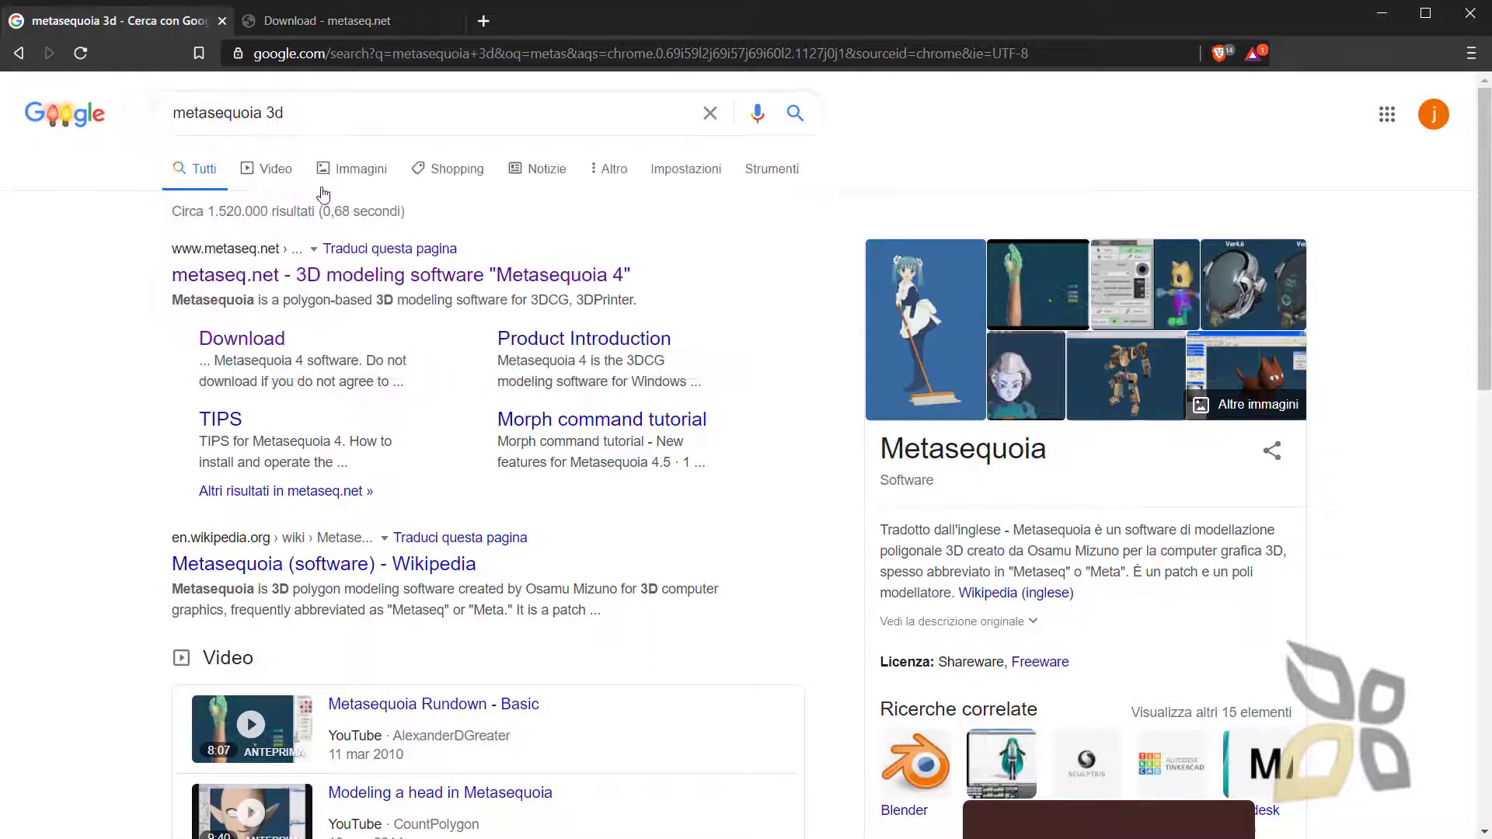
pyautogui.click(337, 173)
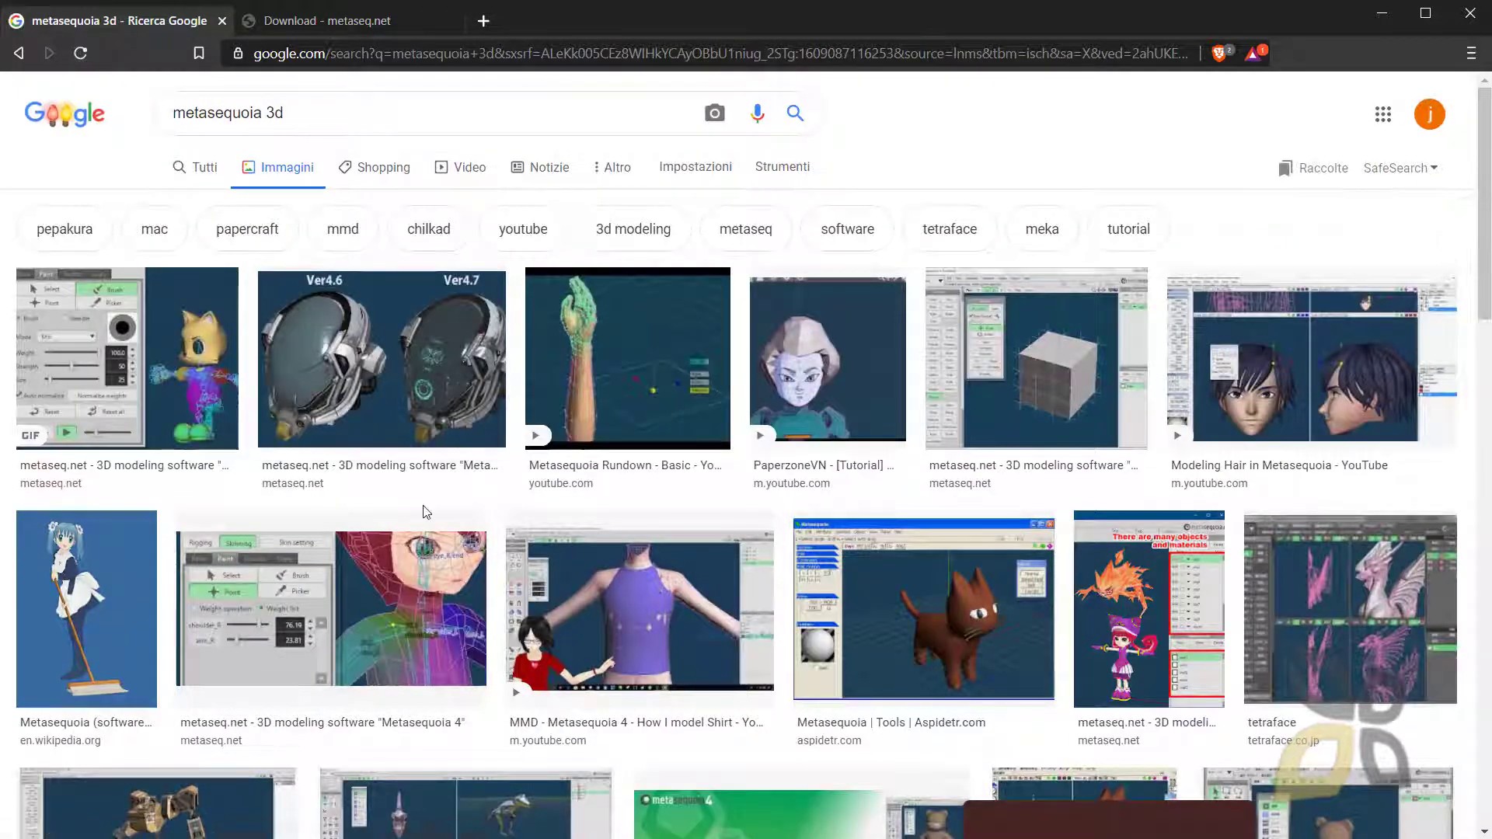
pyautogui.scroll(-1, 661, 630)
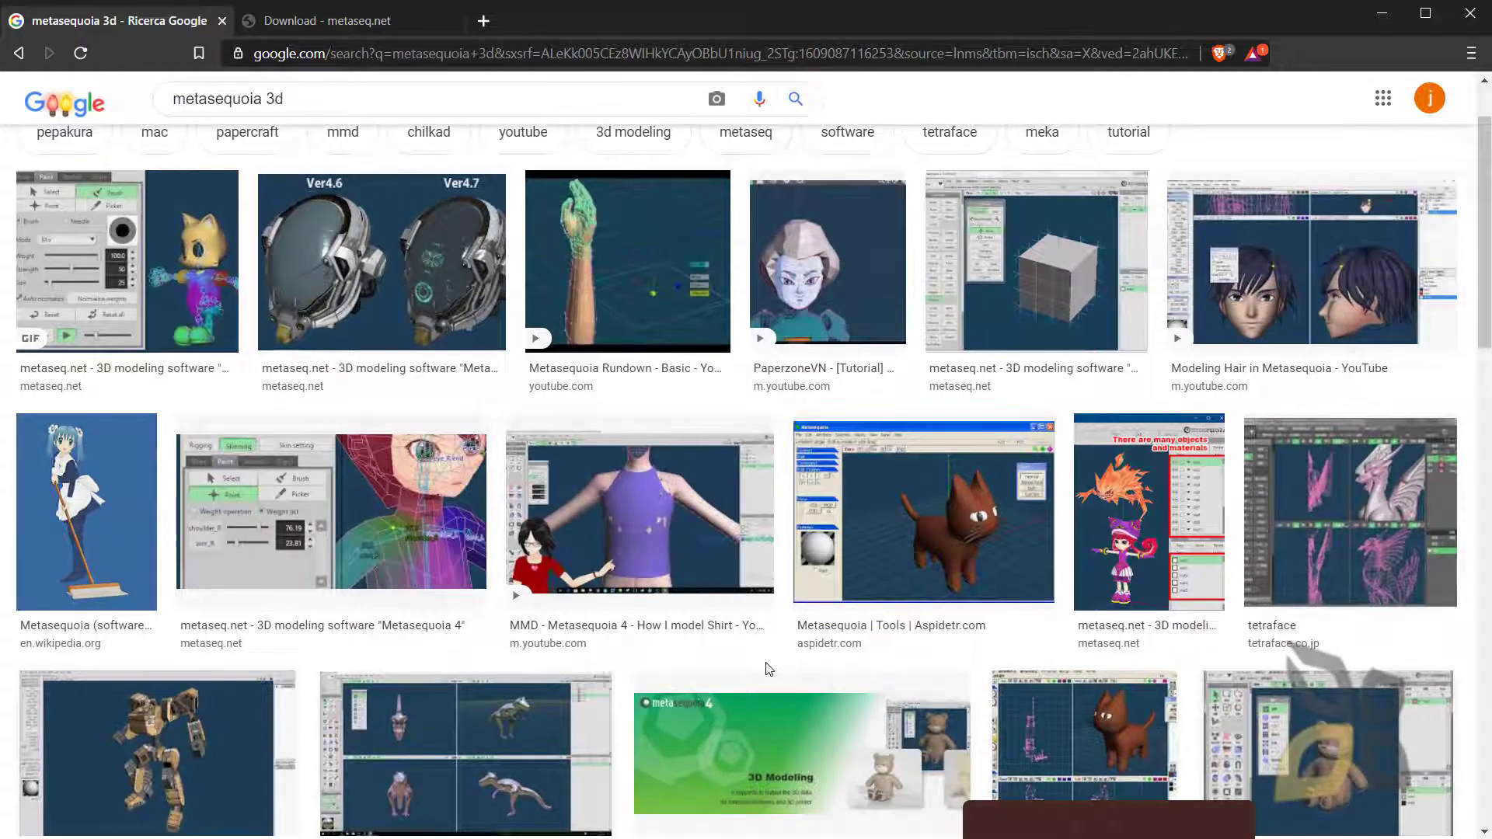
pyautogui.scroll(-2, 777, 661)
pyautogui.scroll(-3, 800, 649)
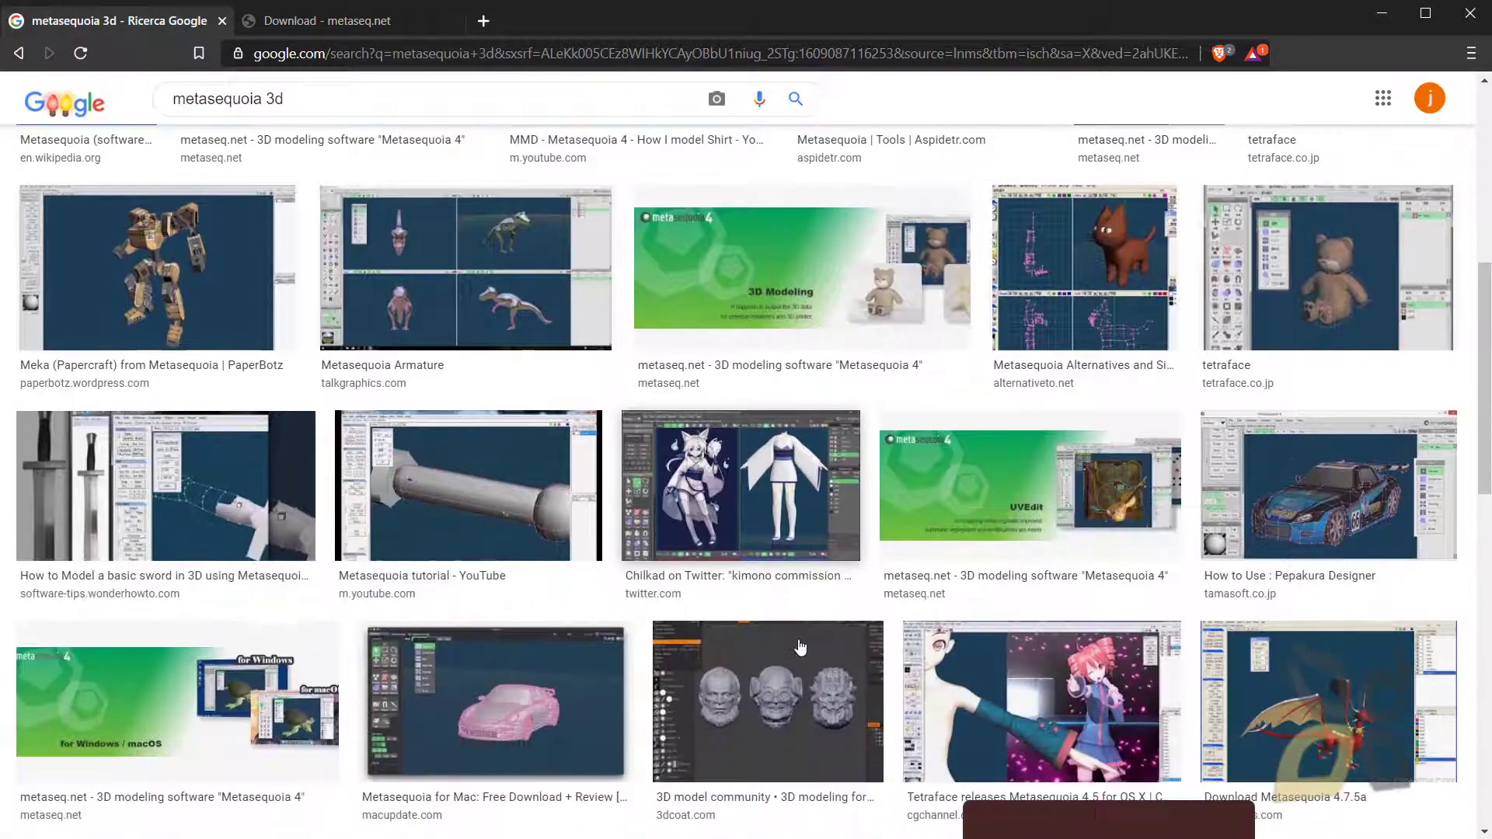
pyautogui.scroll(-1, 801, 648)
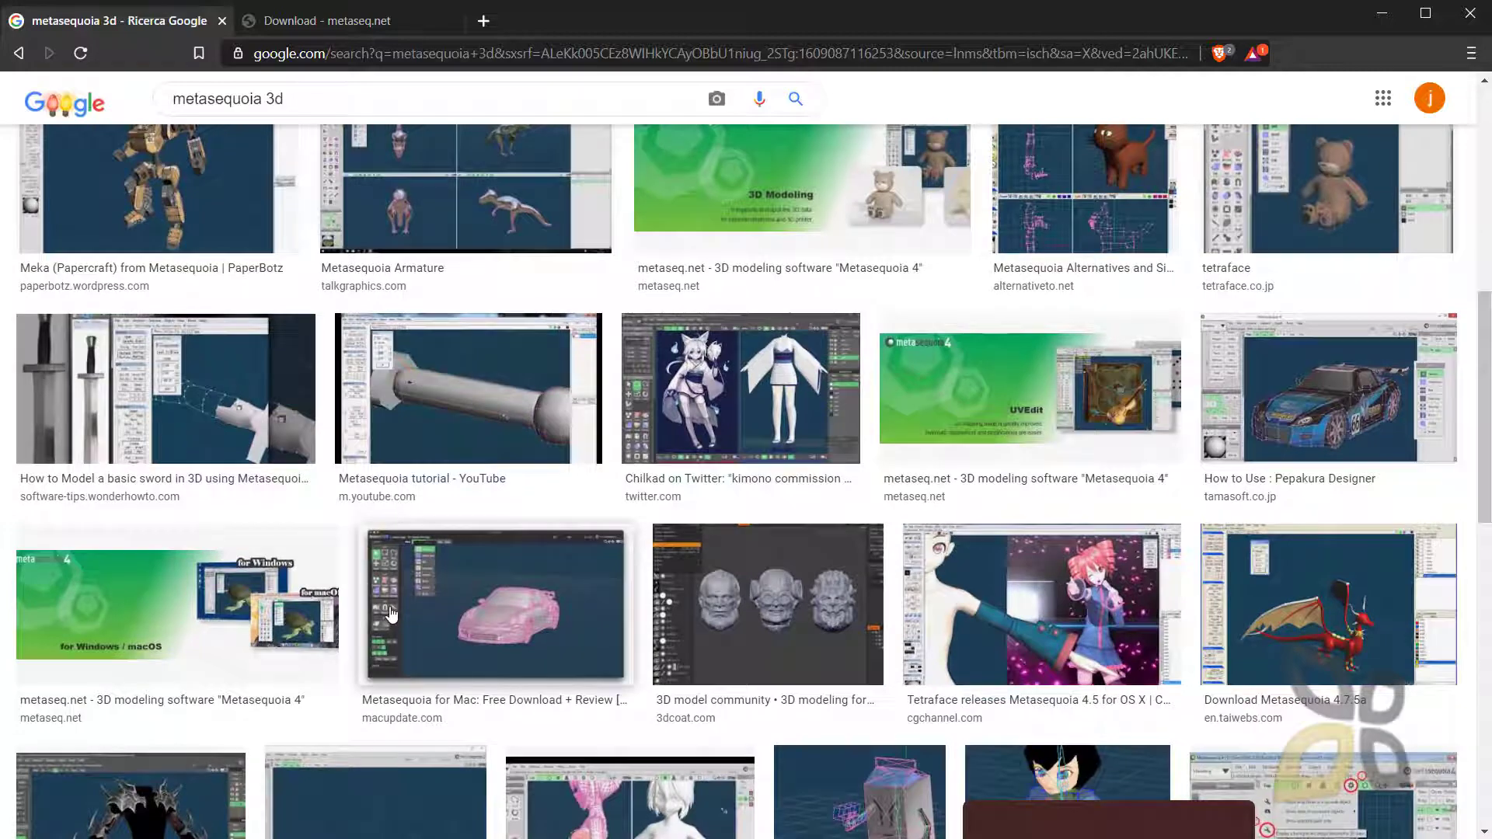
pyautogui.scroll(-5, 393, 614)
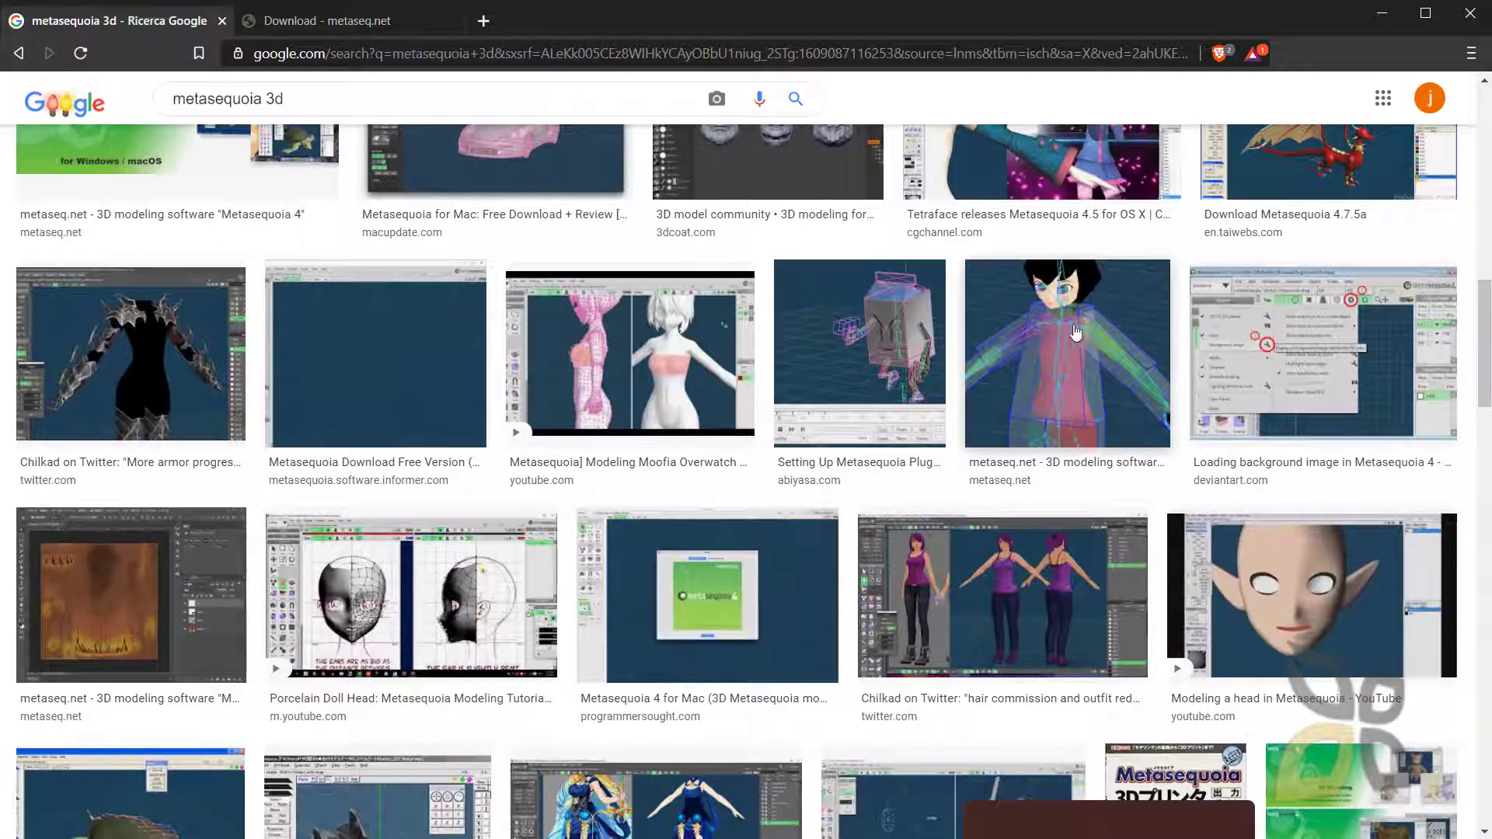
pyautogui.scroll(-2, 471, 549)
pyautogui.scroll(-3, 593, 622)
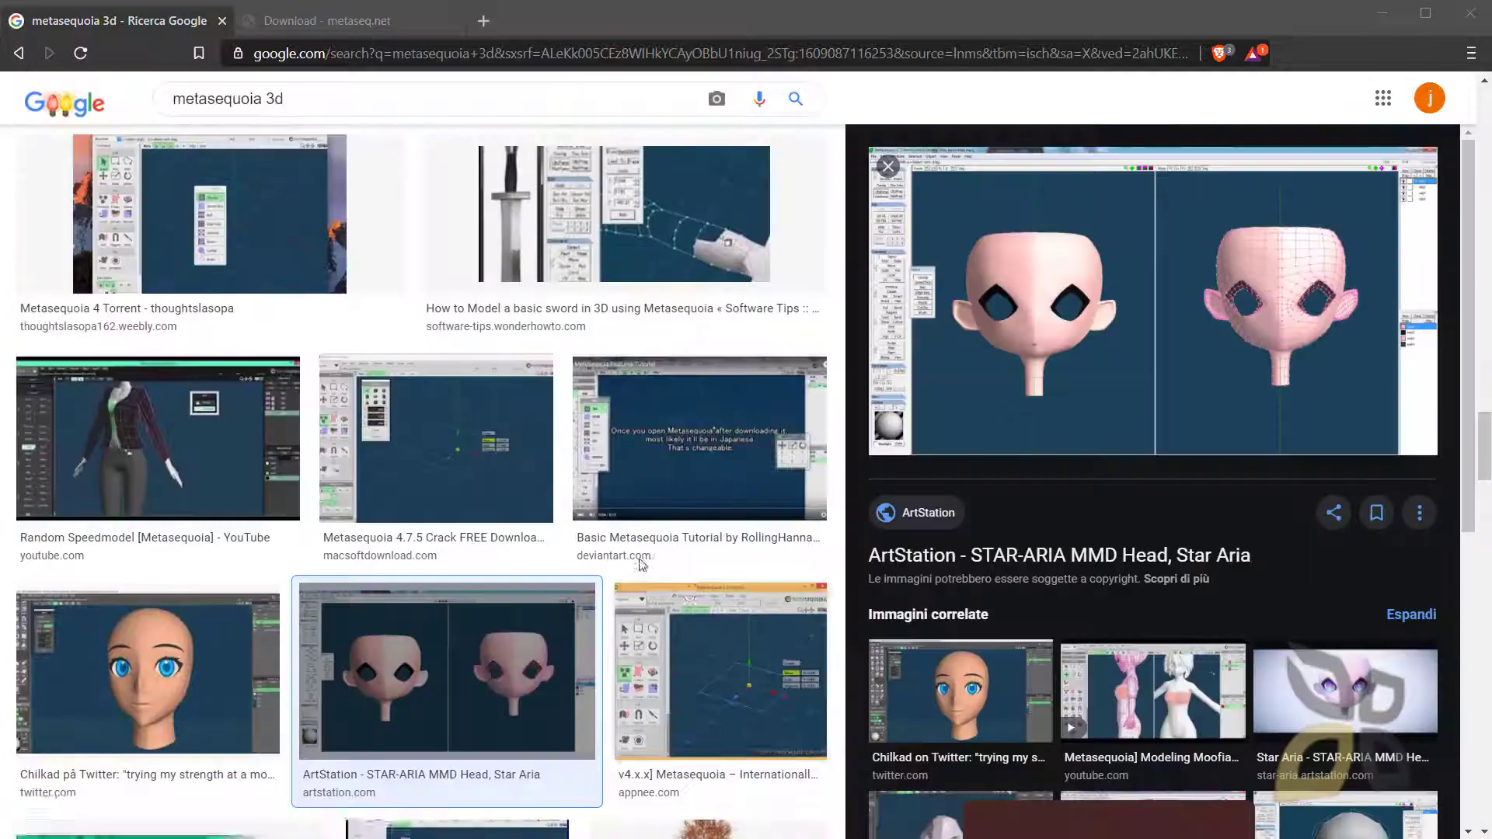
# Preview the Metasequoia Mac 4.7.5a dinosaur image, followed by the ArtStation STAR-ARIA MMD Head image.
pyautogui.scroll(-3, 642, 566)
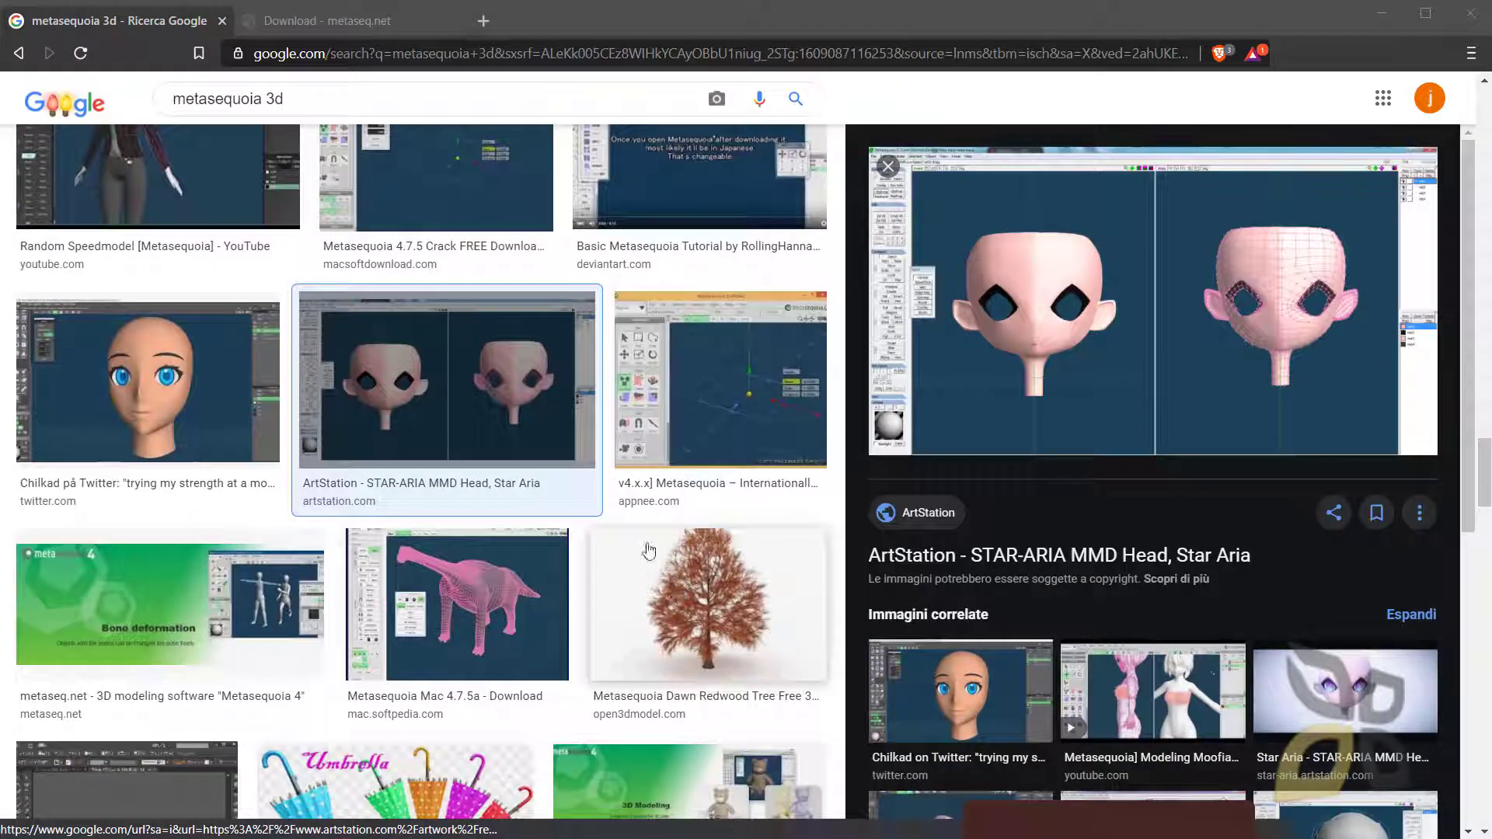
pyautogui.click(457, 607)
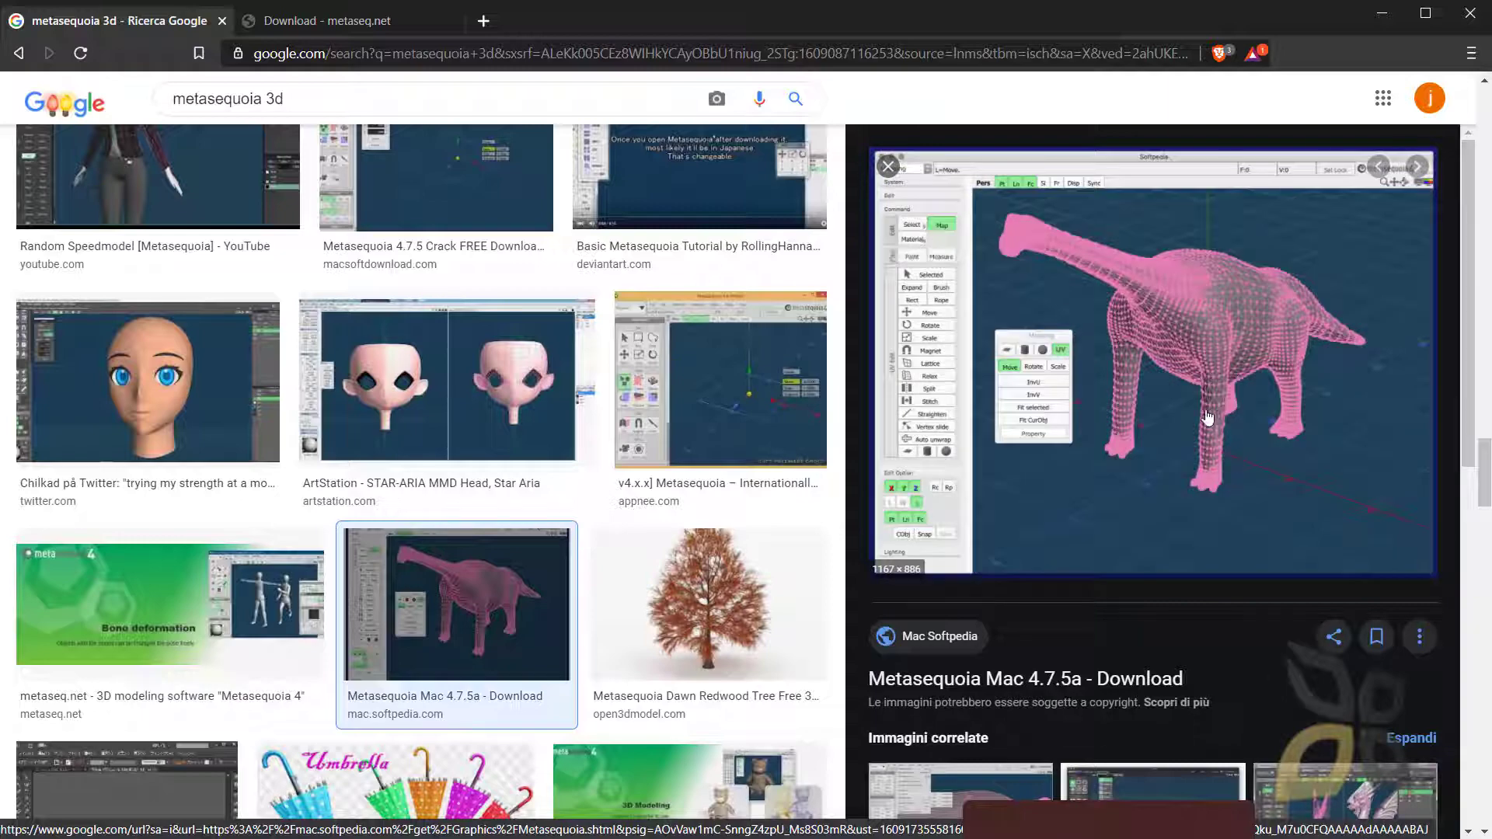
pyautogui.click(458, 385)
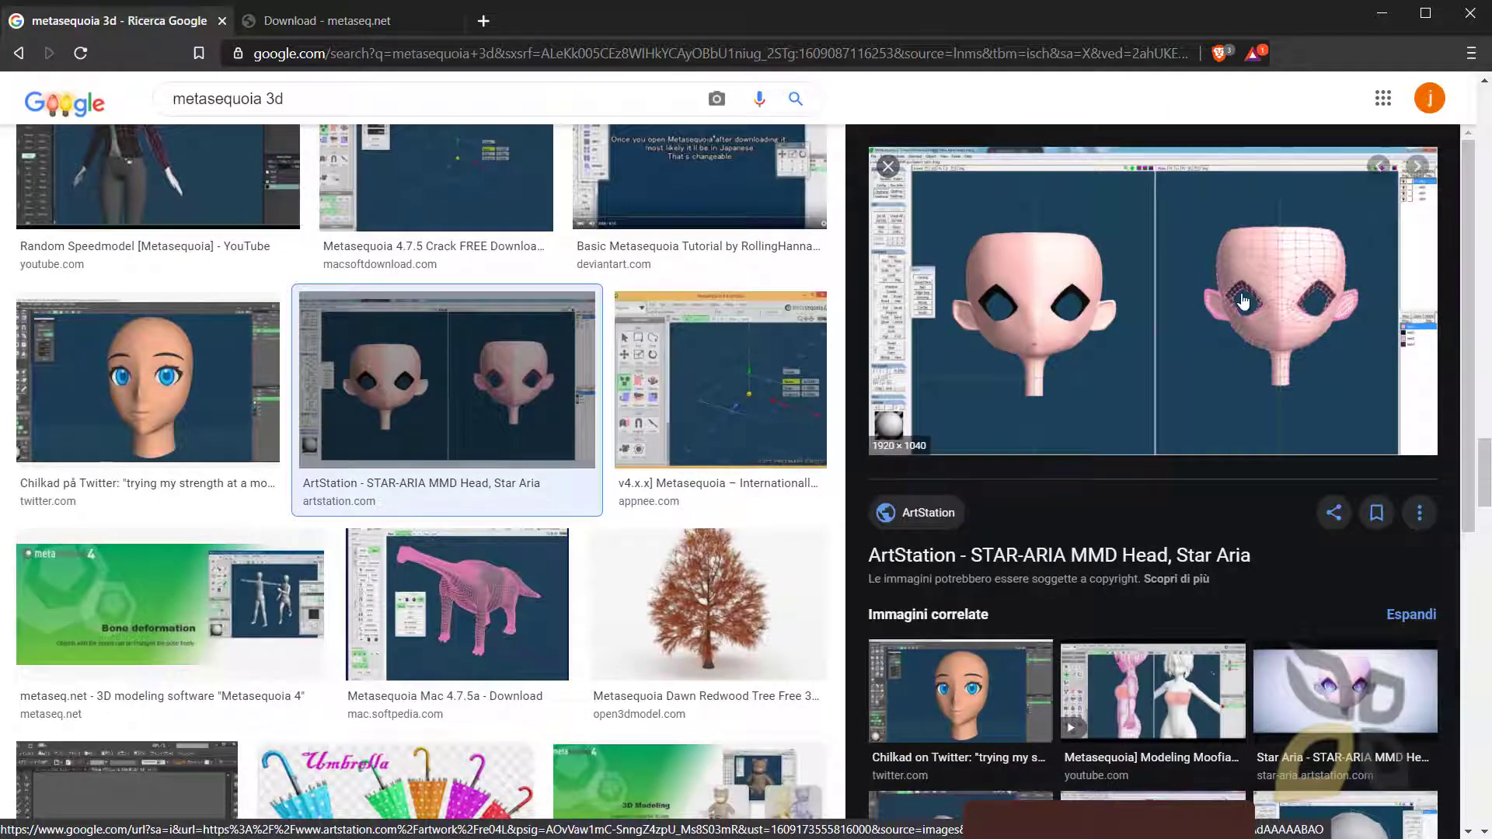
# Browse further down the Metasequoia image results to examine more example models made with the software.
pyautogui.scroll(-5, 406, 570)
pyautogui.scroll(-2, 406, 569)
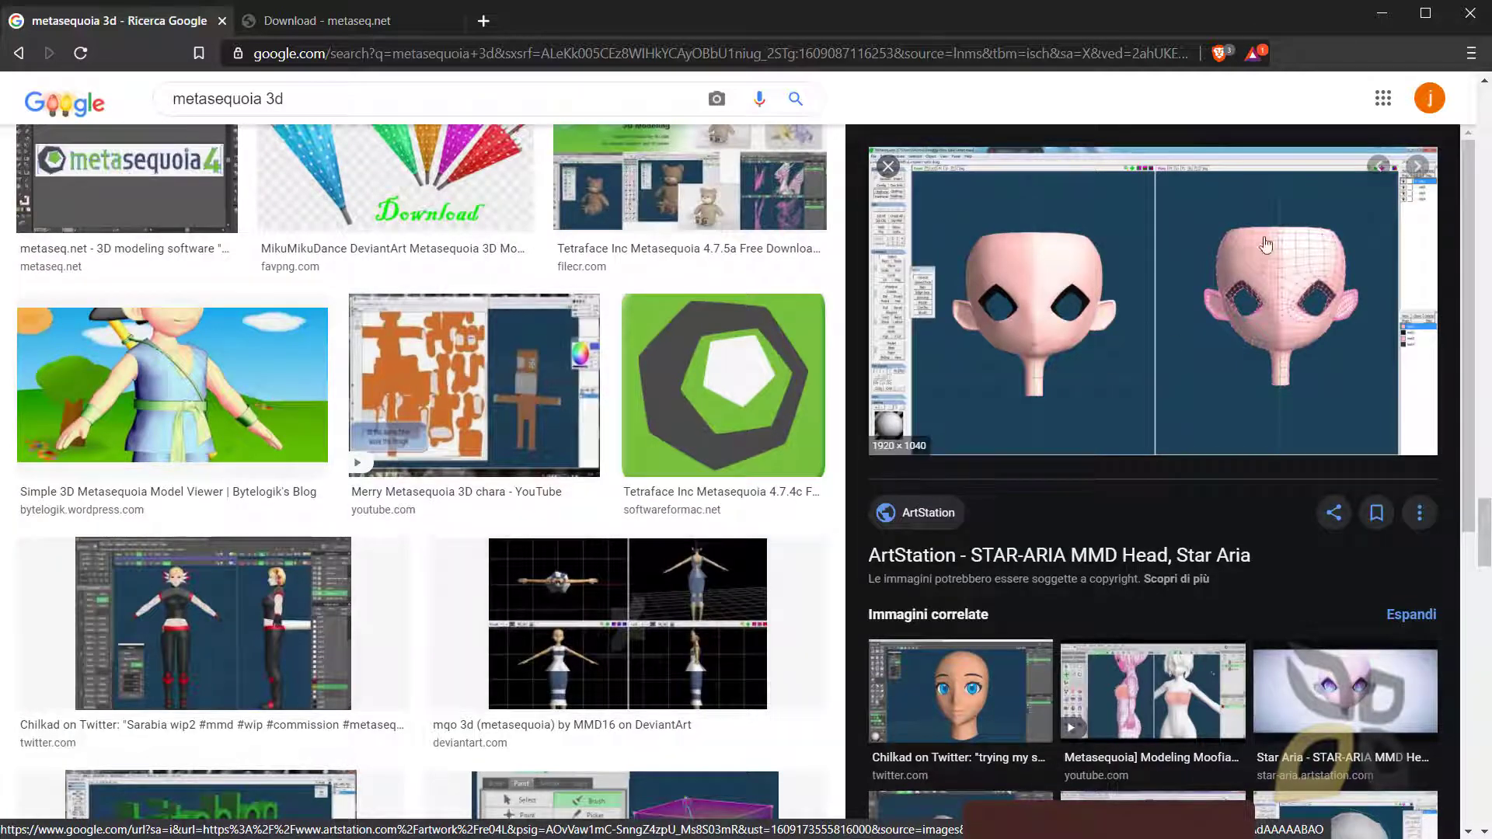
pyautogui.scroll(-10, 500, 627)
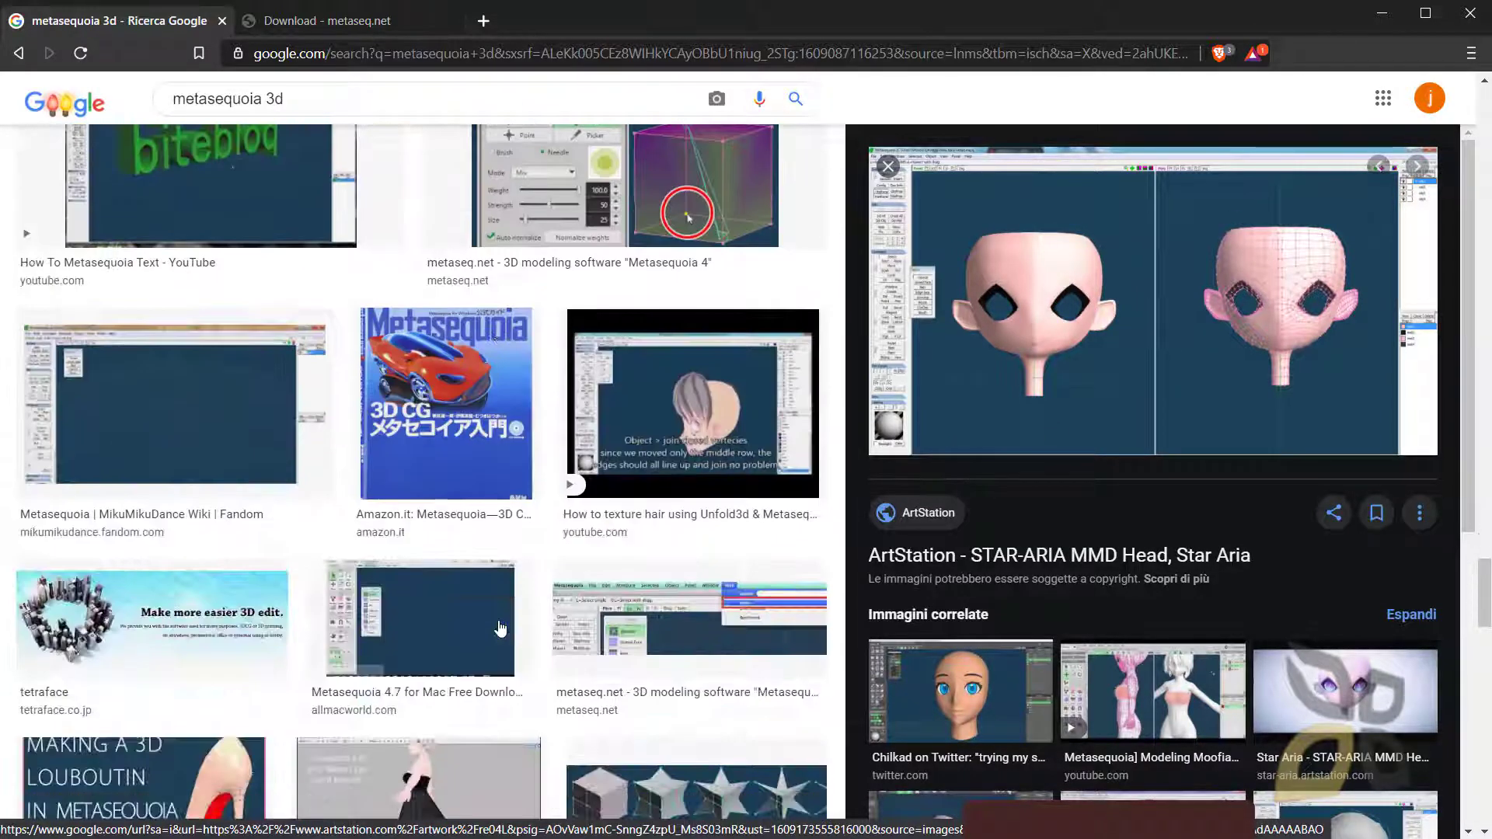
pyautogui.scroll(-3, 499, 628)
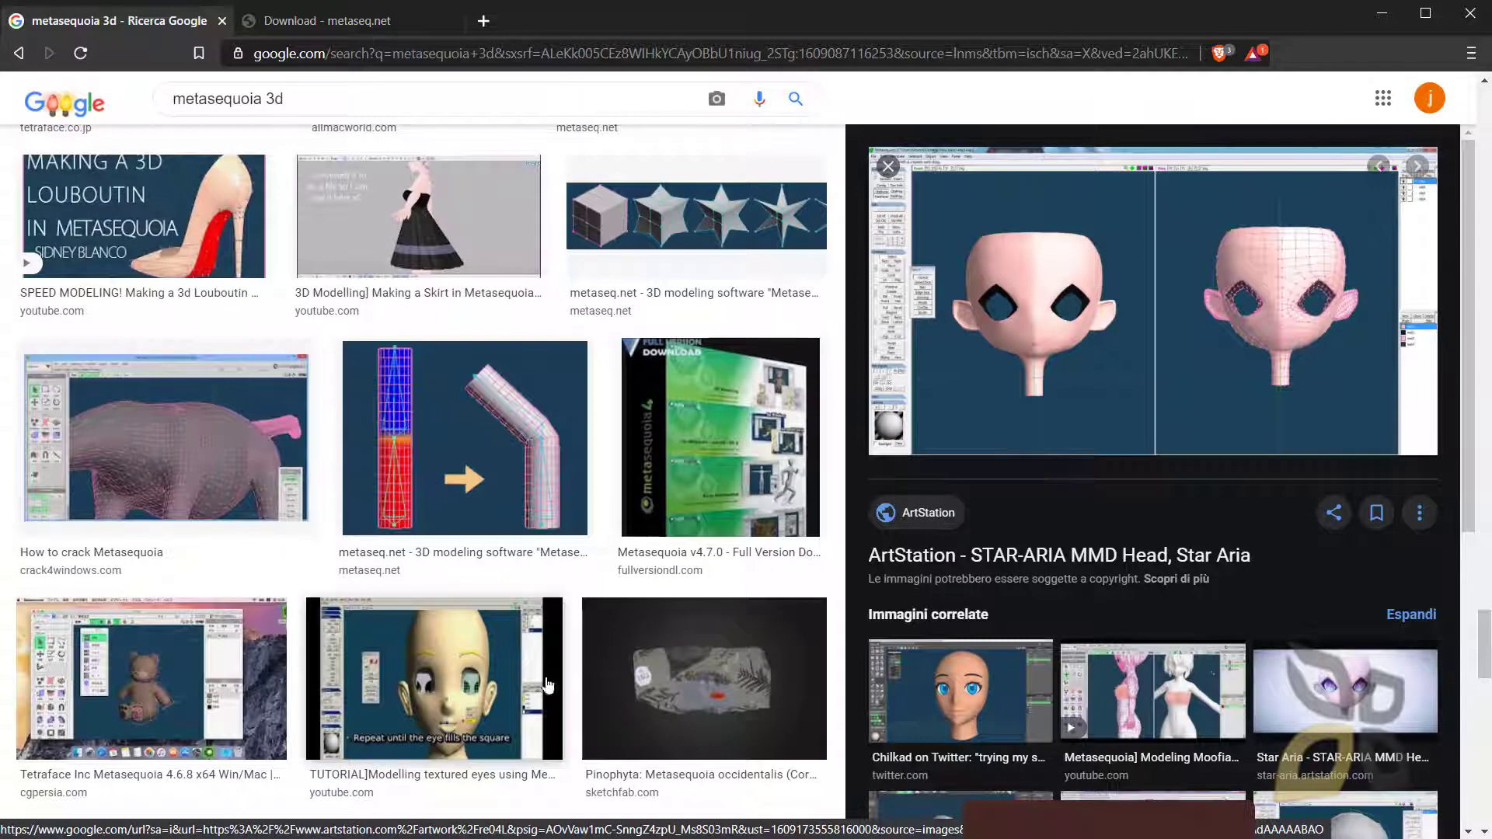
pyautogui.scroll(-6, 653, 725)
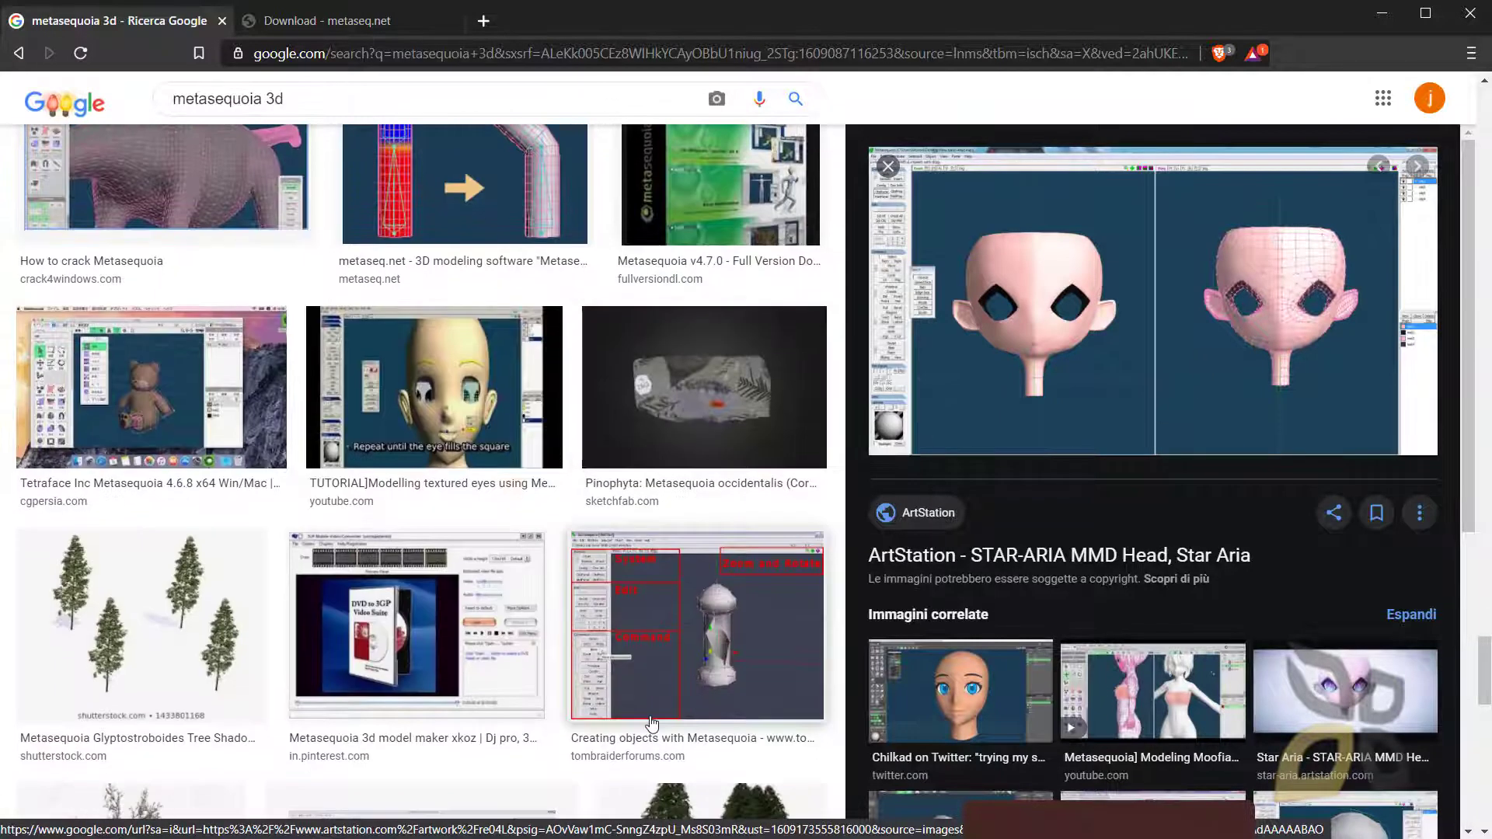
pyautogui.scroll(-5, 653, 725)
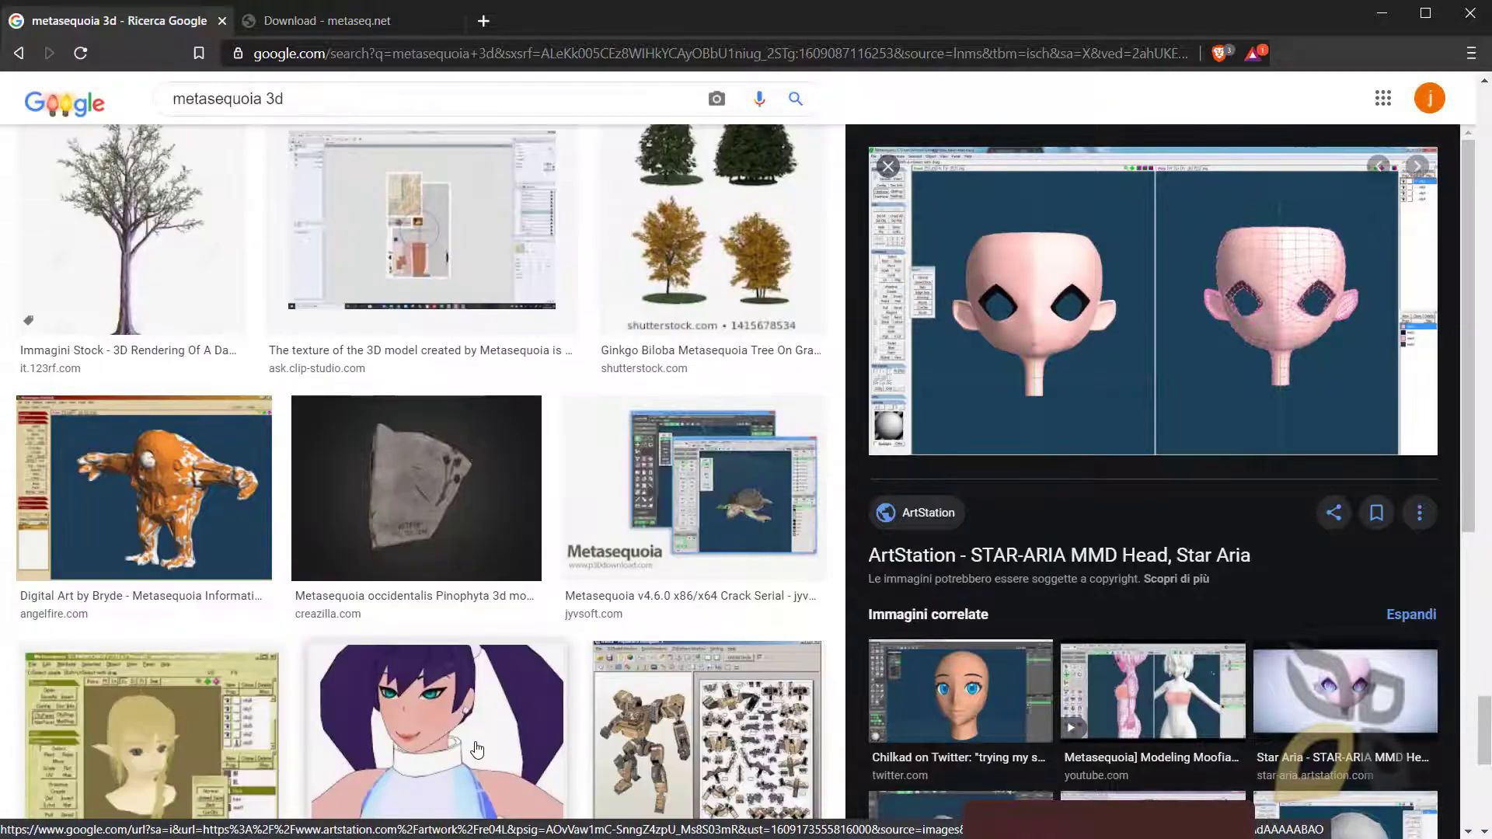
pyautogui.scroll(-20, 477, 748)
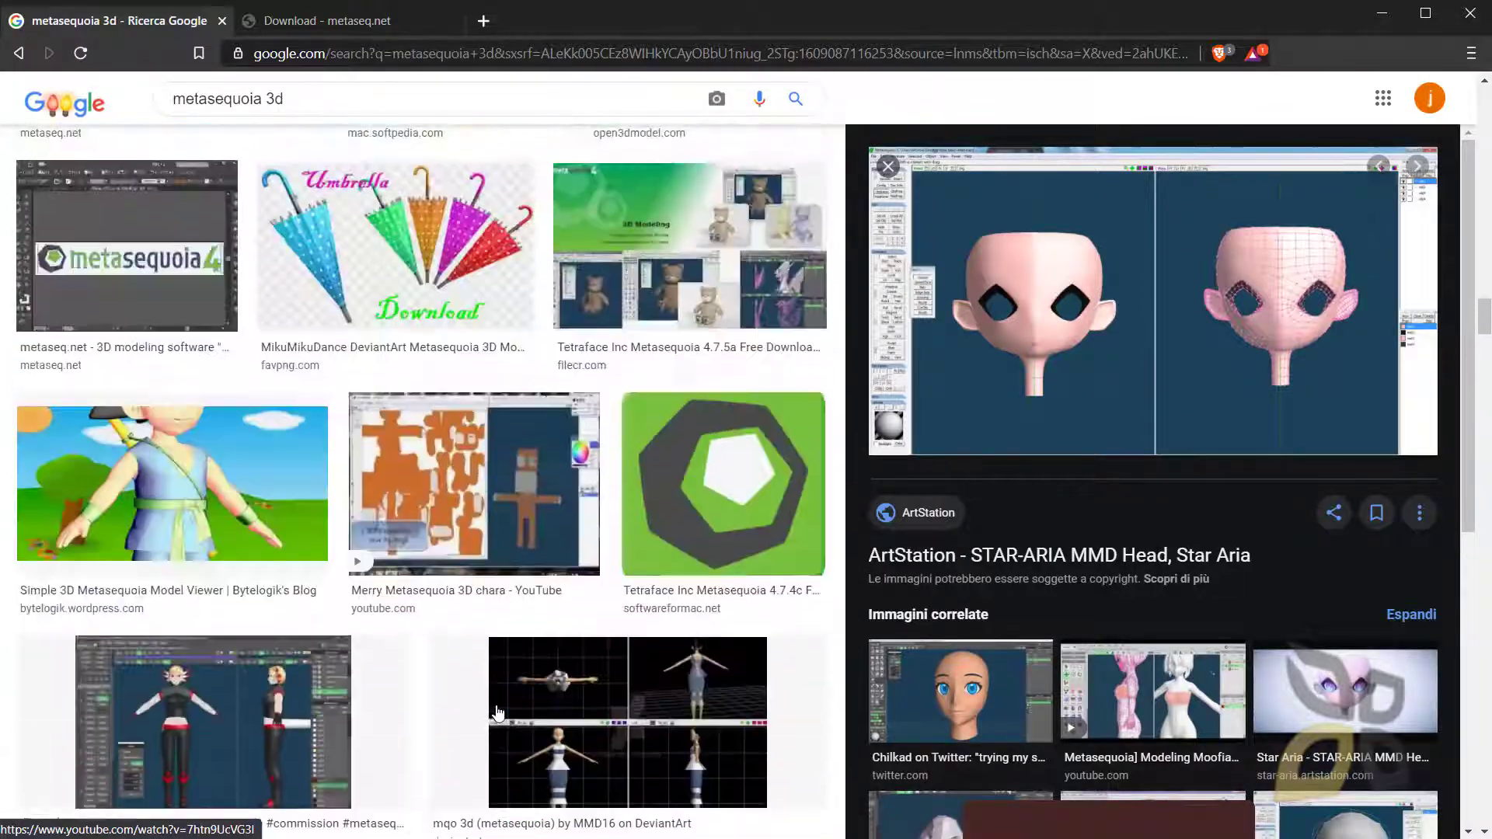
# Go back towards the beginning of the image results and preview the Metasequoia Armature image from TalkGraphics.
pyautogui.scroll(20, 548, 655)
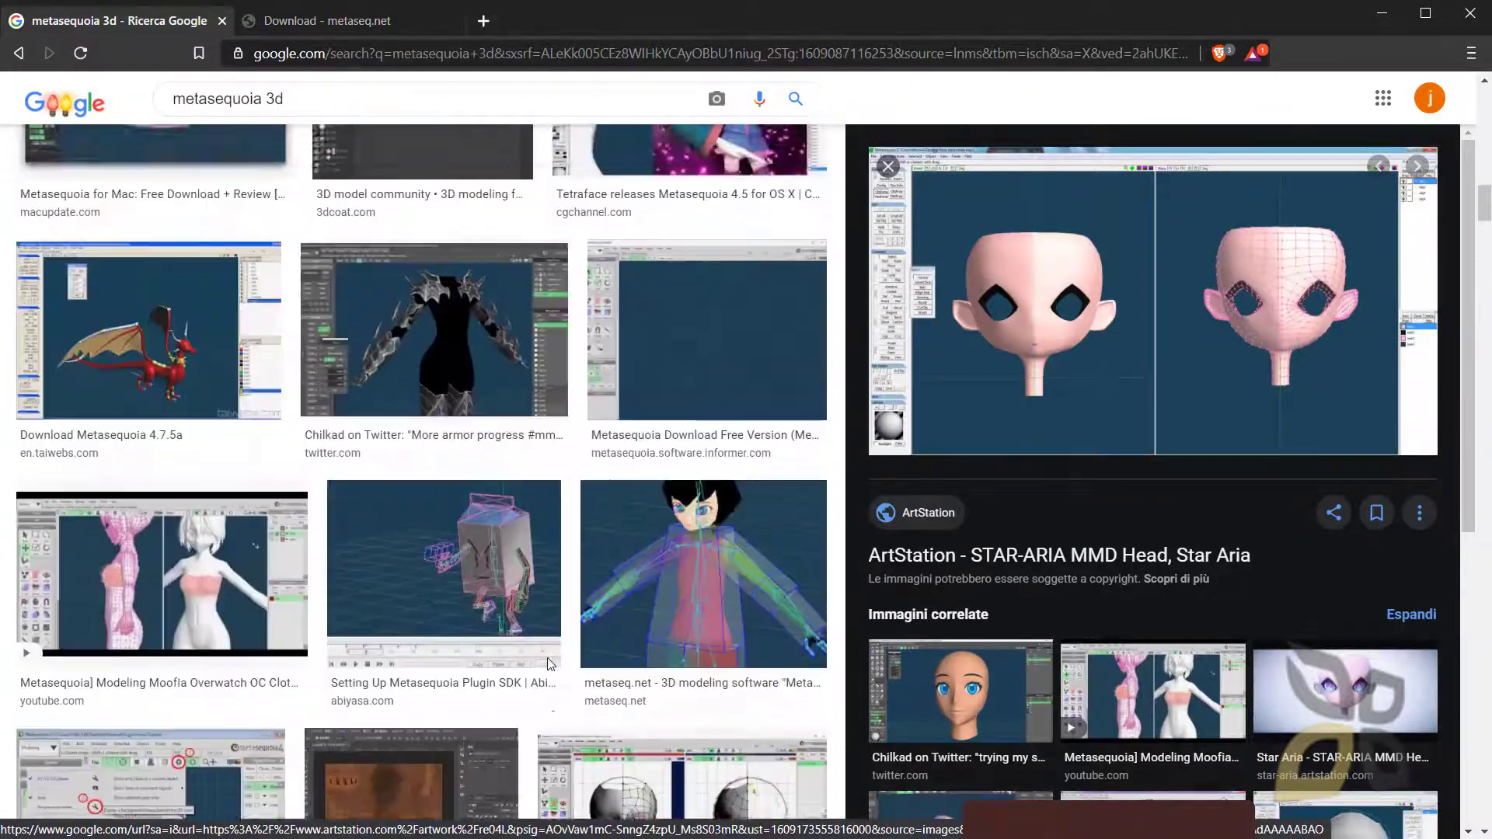
pyautogui.scroll(8, 525, 648)
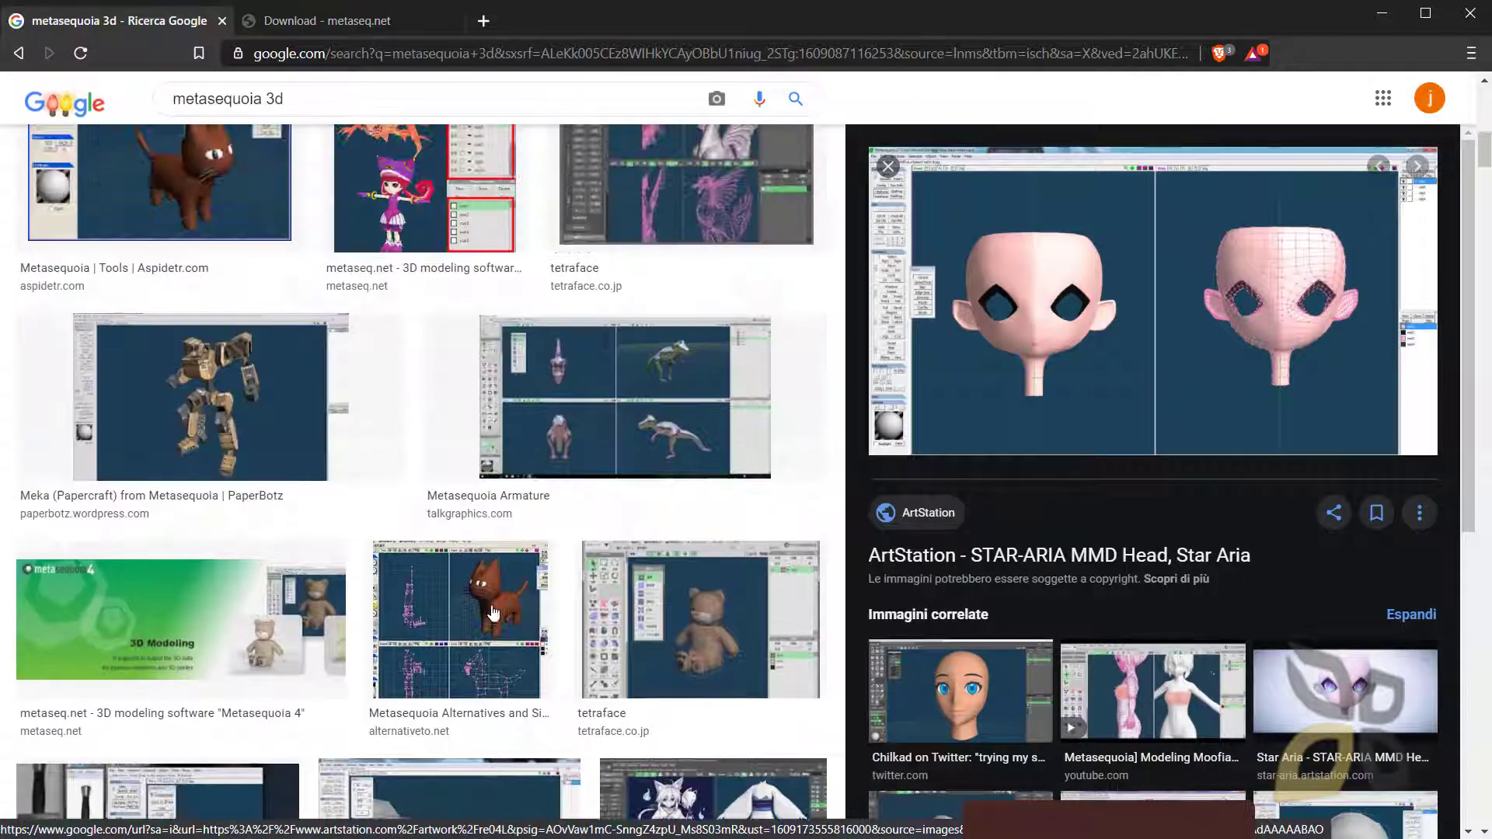
pyautogui.scroll(1, 492, 613)
pyautogui.click(614, 528)
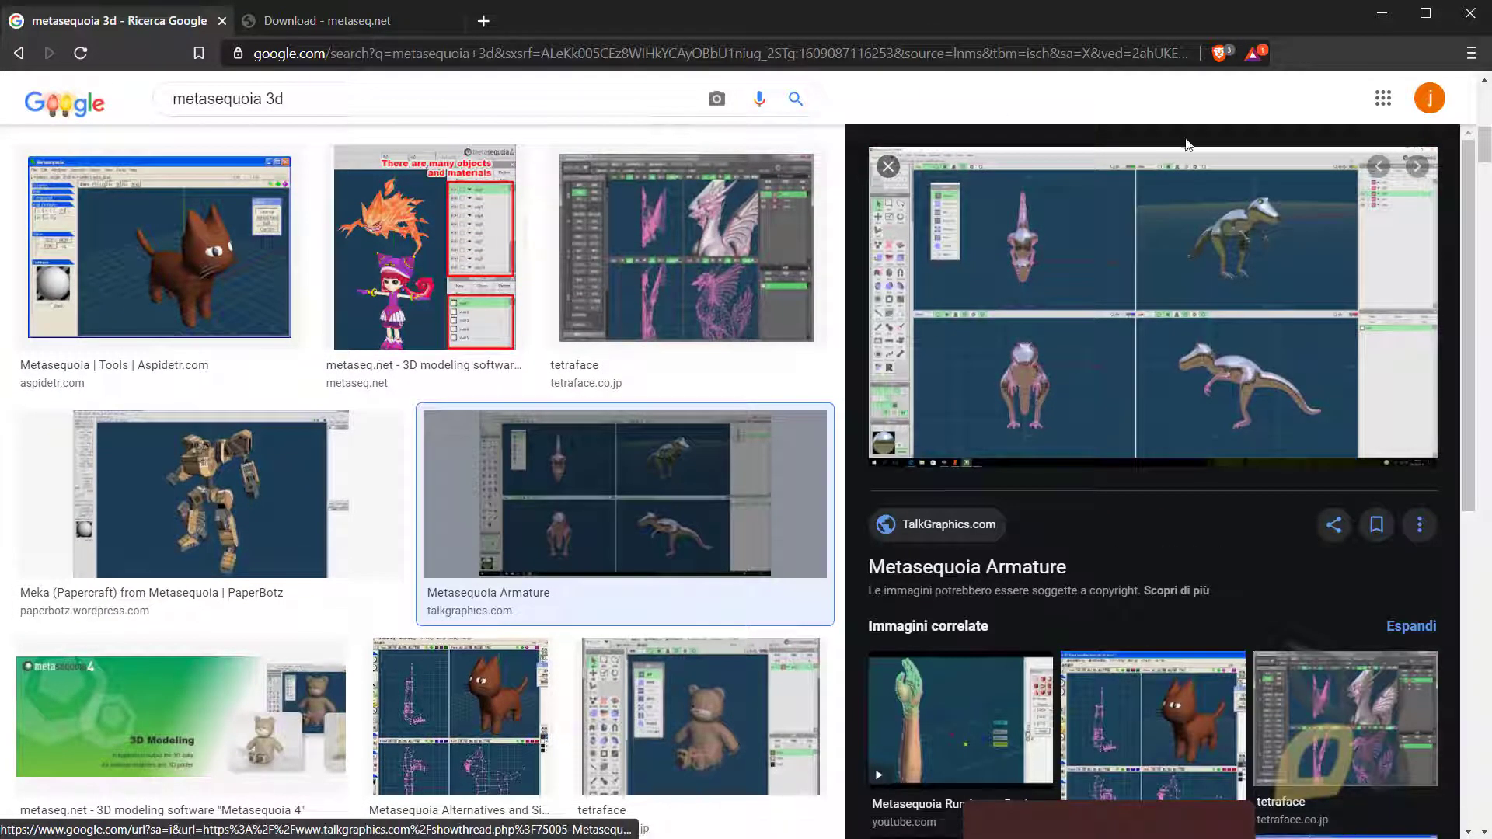
pyautogui.scroll(5, 579, 724)
pyautogui.scroll(6, 556, 700)
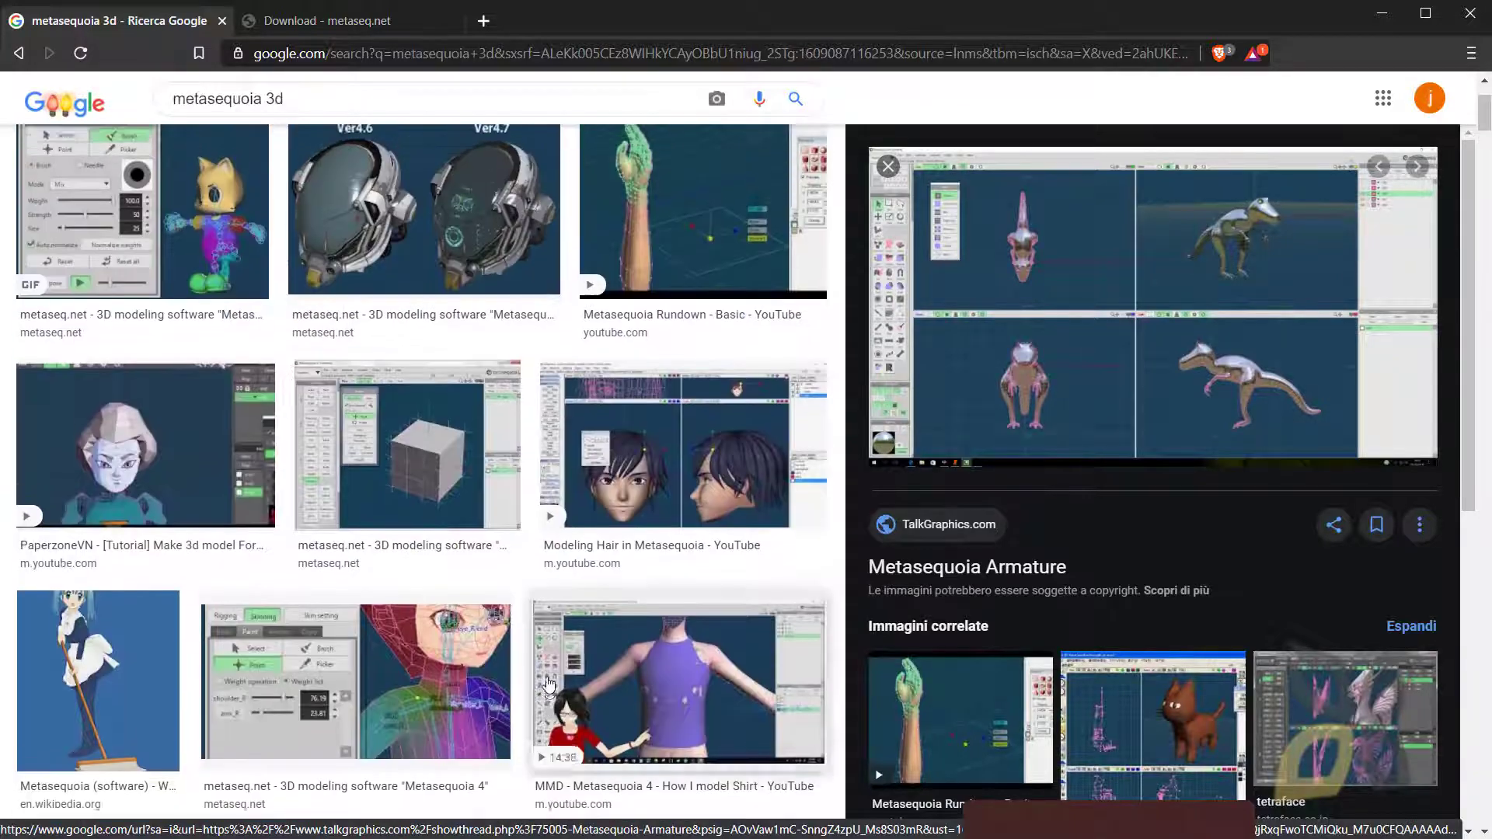
# Return to the general web results for "metasequoia 3d" and look over the software summary and related searches.
pyautogui.hotkey('alt', 'Left')
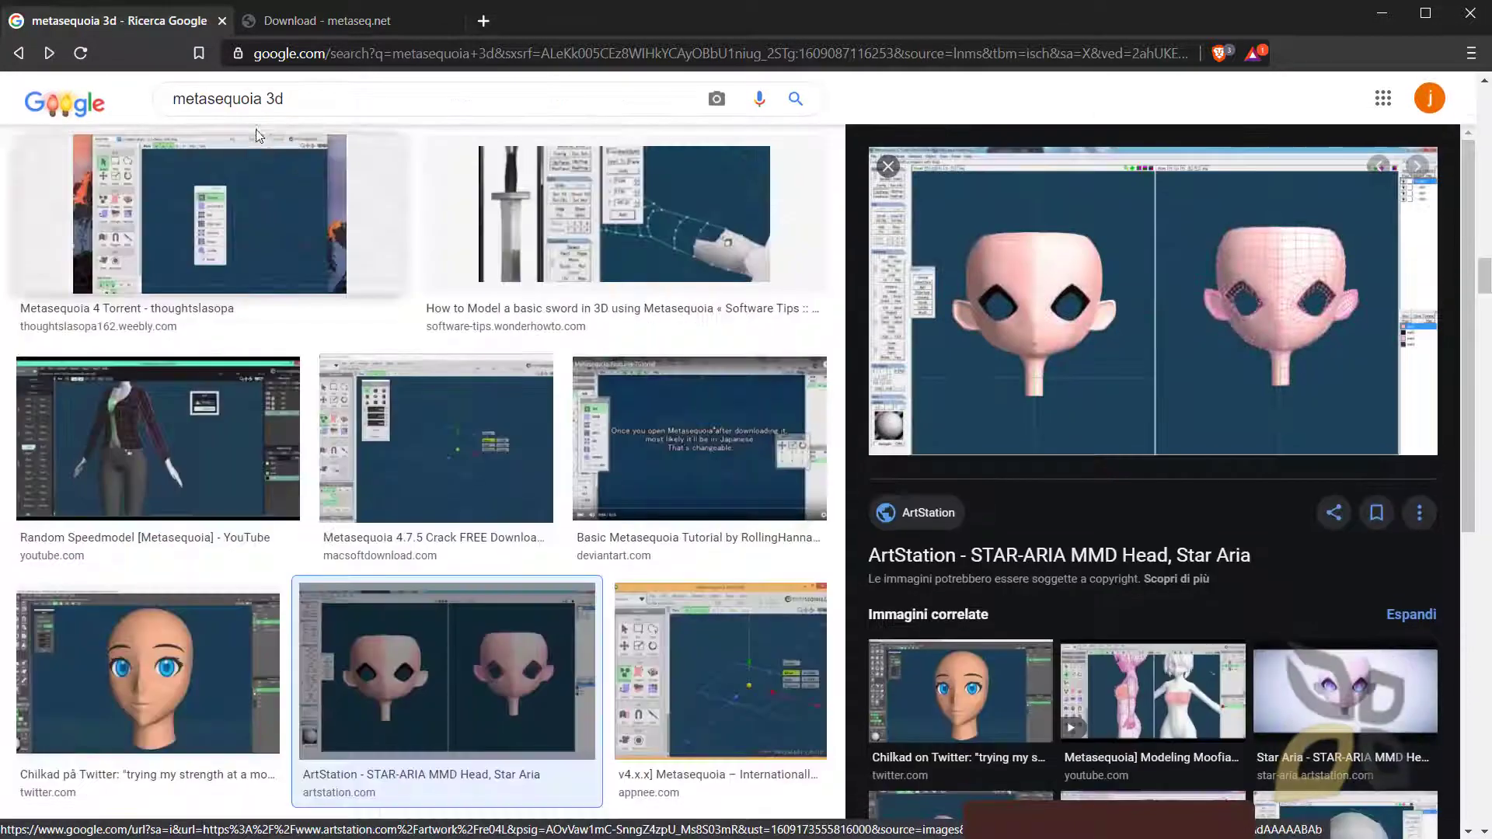
pyautogui.hotkey('alt', 'Left')
pyautogui.hotkey('alt', 'Left')
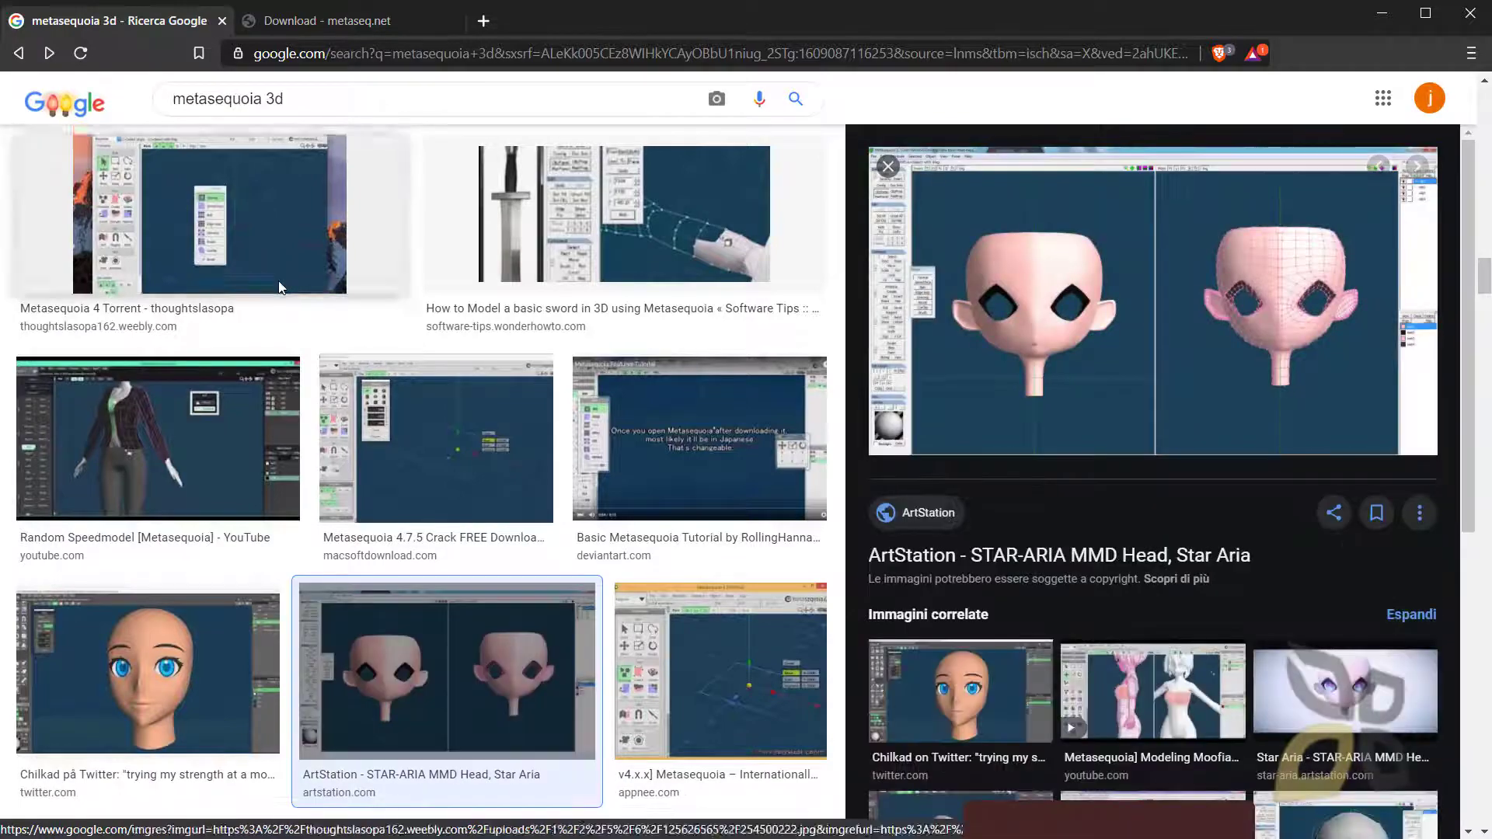
pyautogui.click(21, 54)
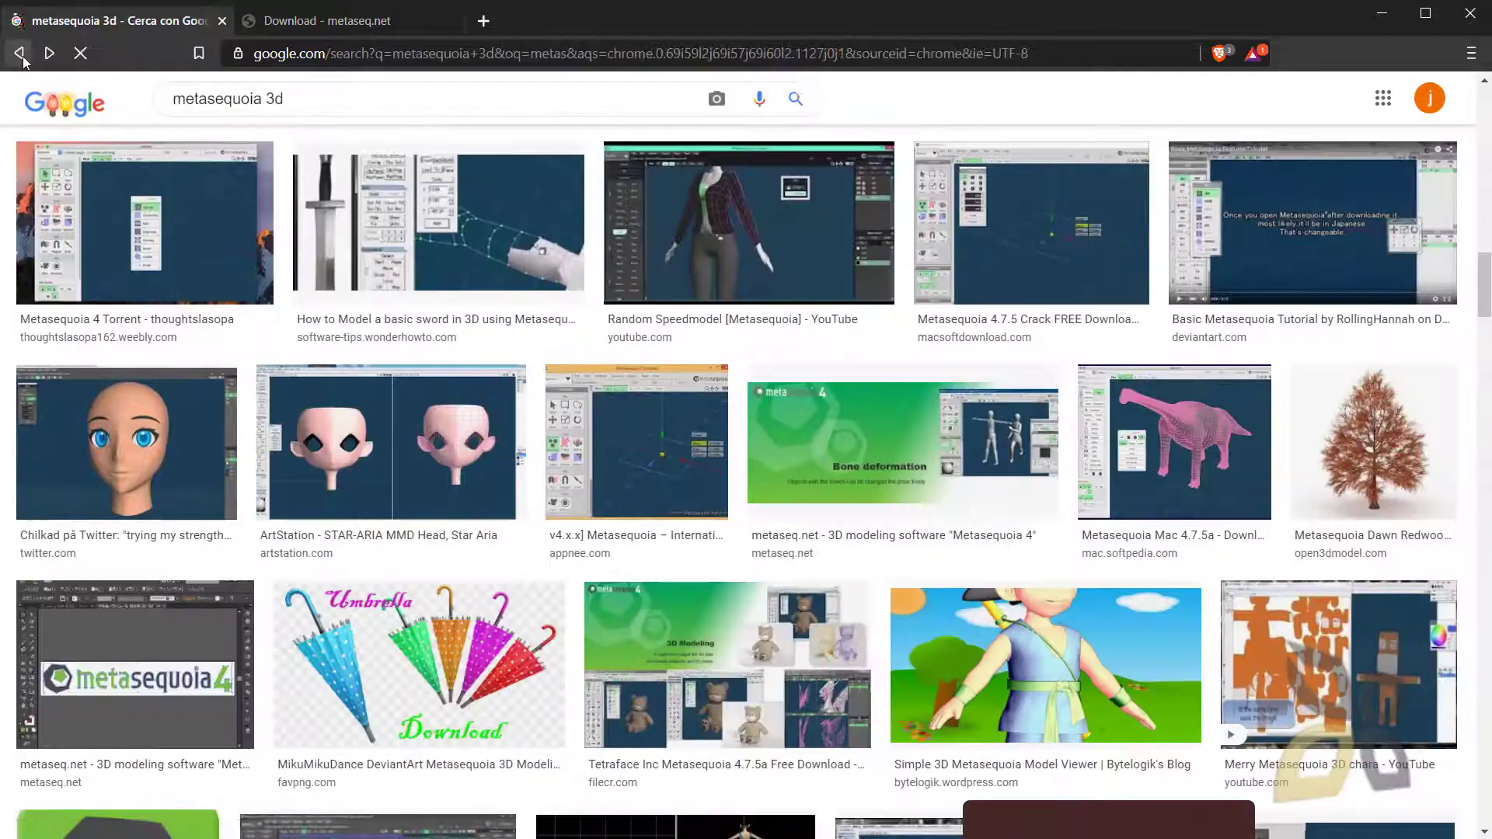
pyautogui.scroll(-3, 915, 573)
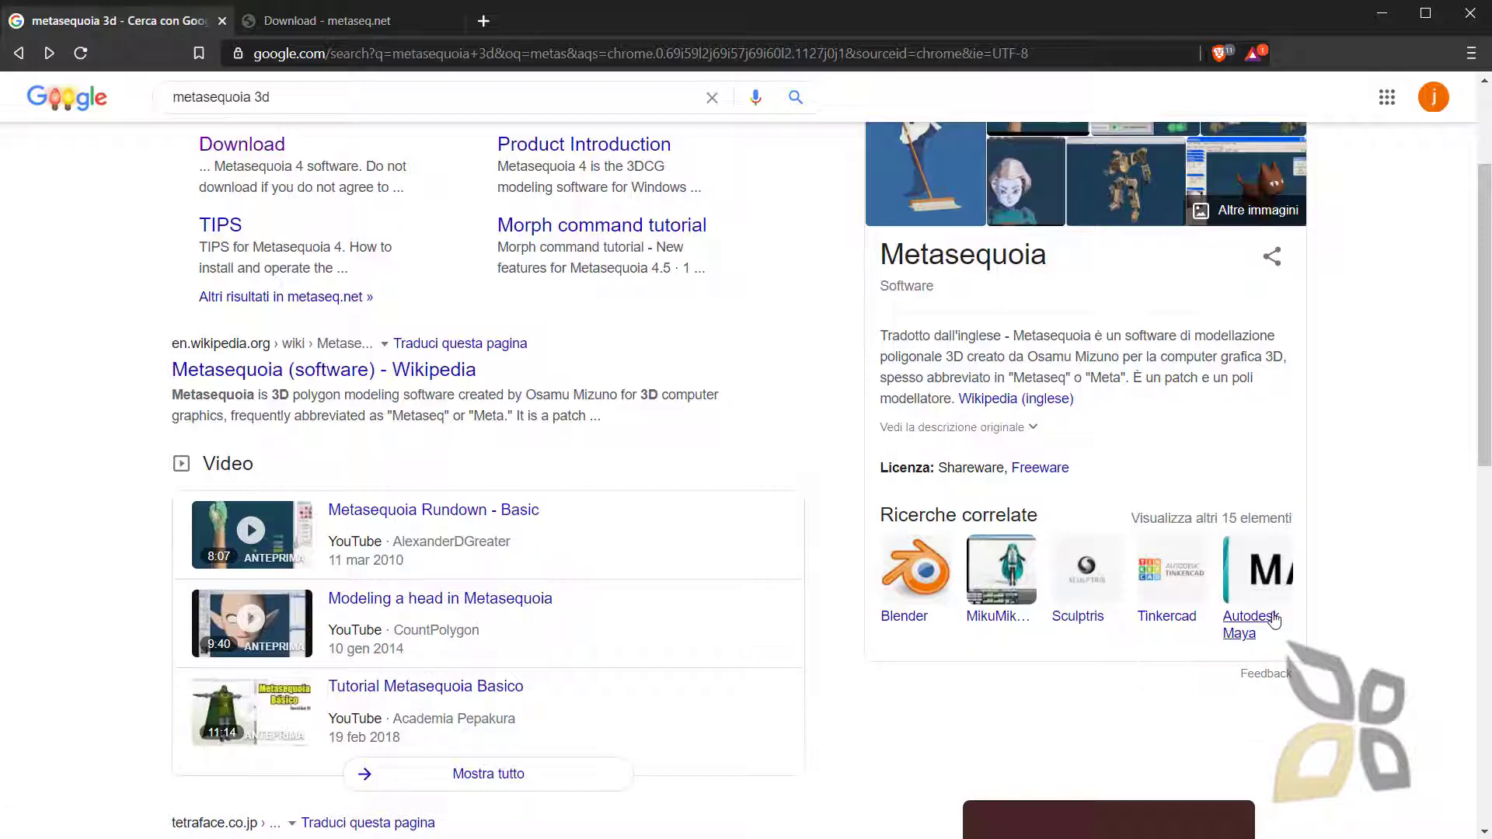
pyautogui.scroll(3, 610, 309)
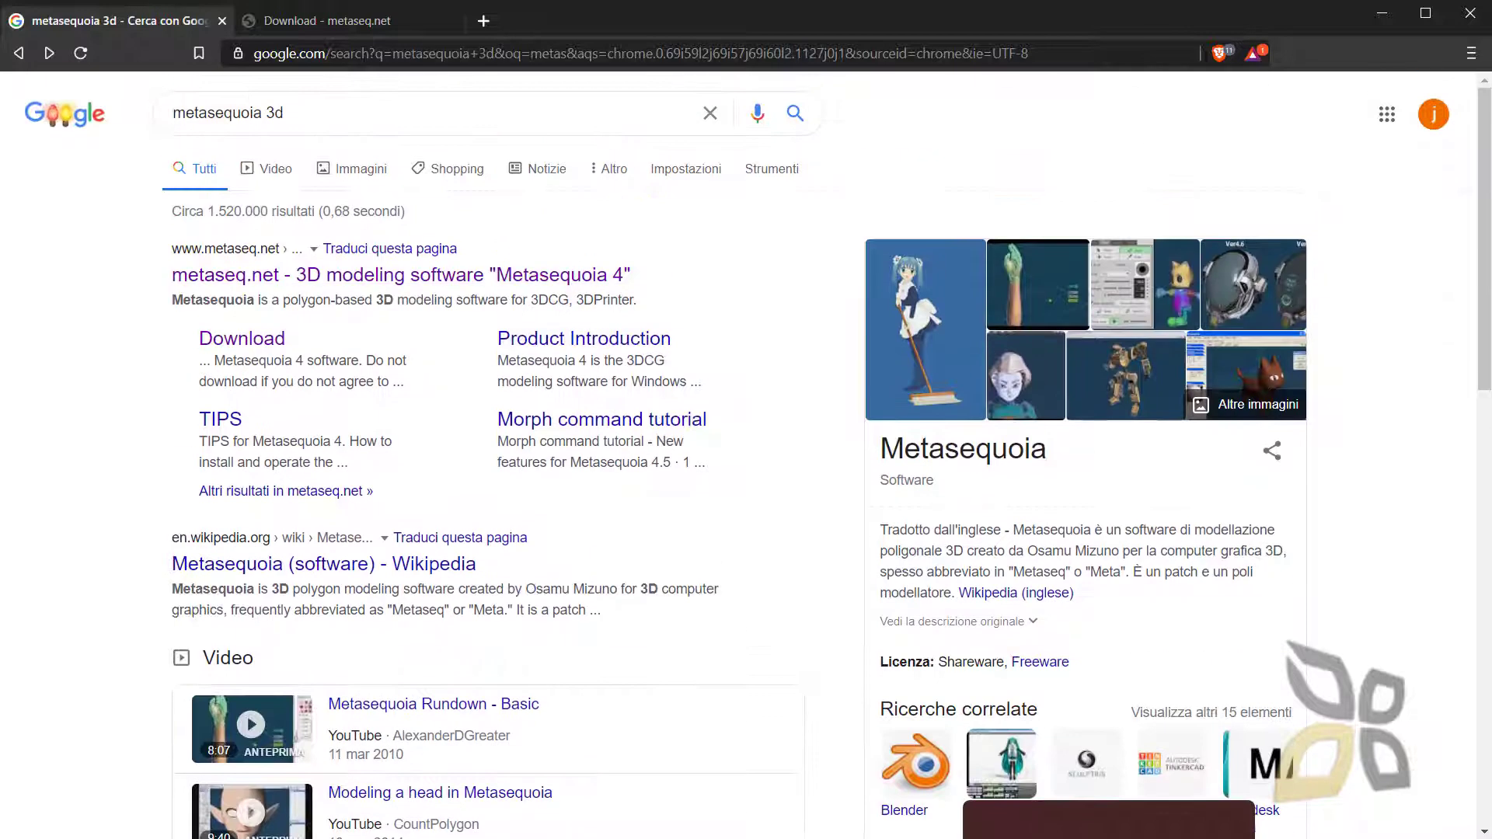
# Search the web for "3ds max" in a new browser tab.
pyautogui.click(484, 19)
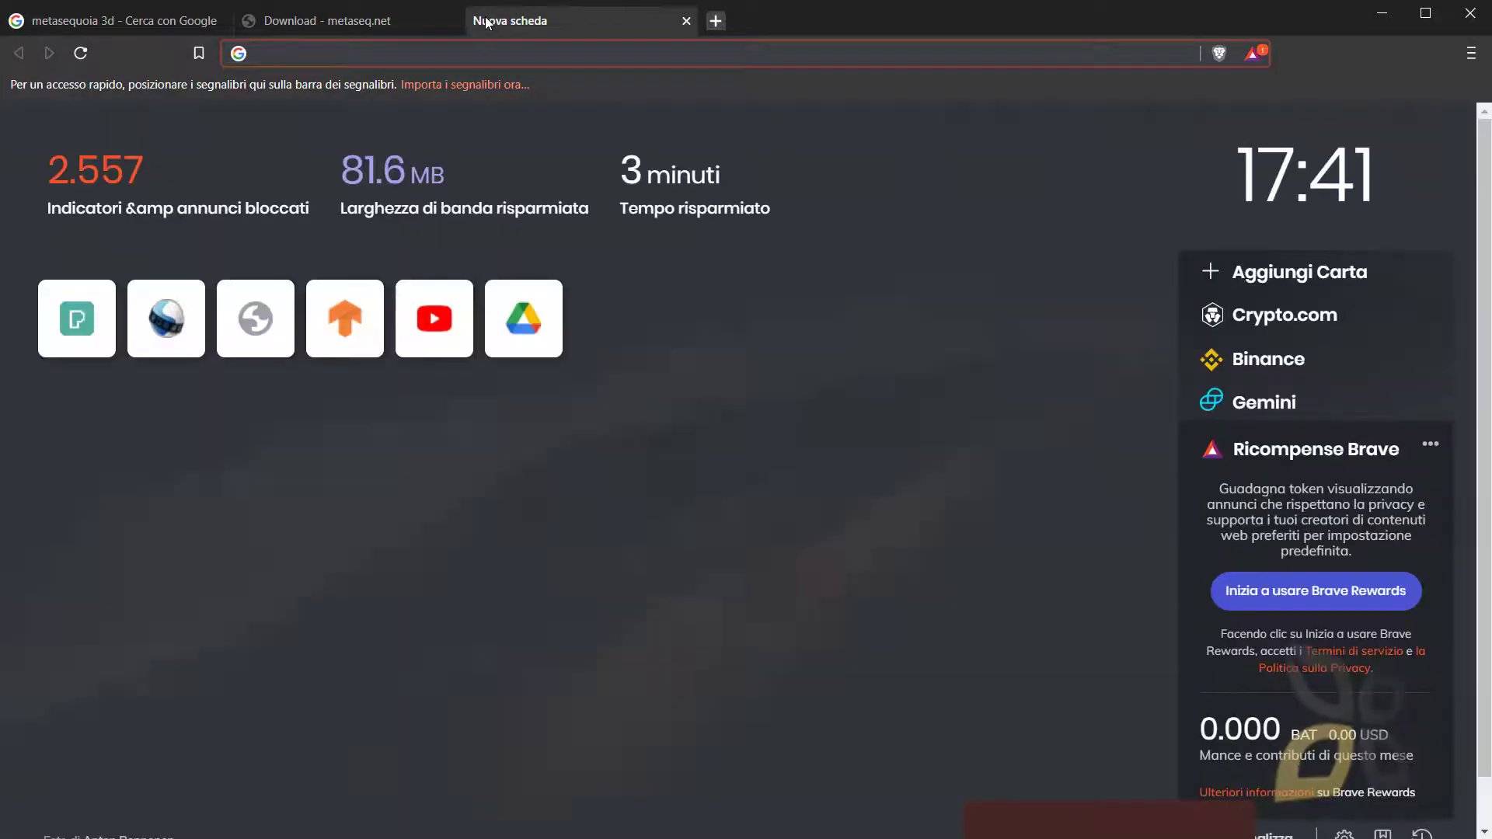
pyautogui.write('3ds')
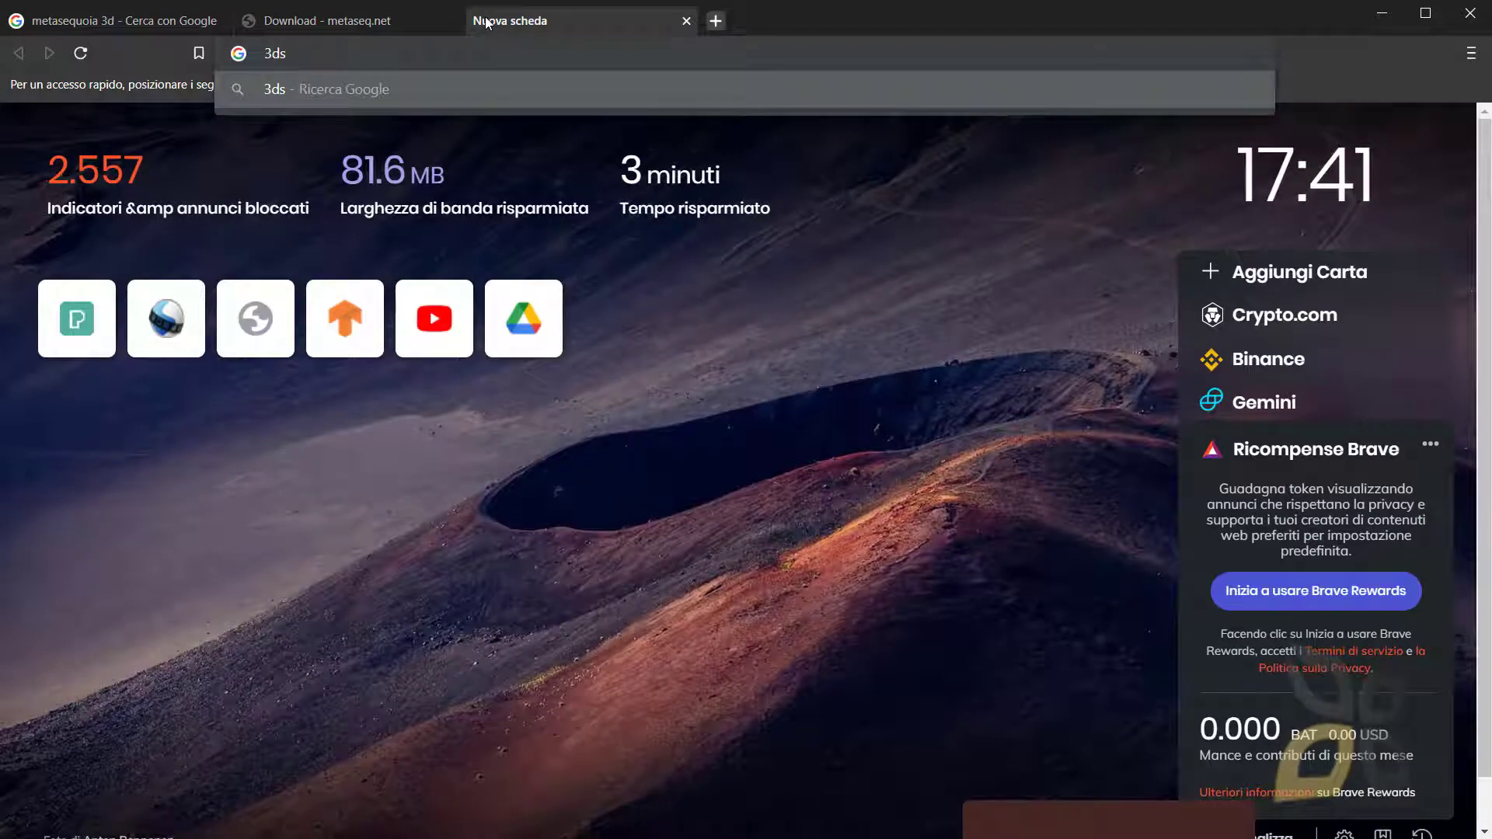
pyautogui.write(' max')
pyautogui.press('Return')
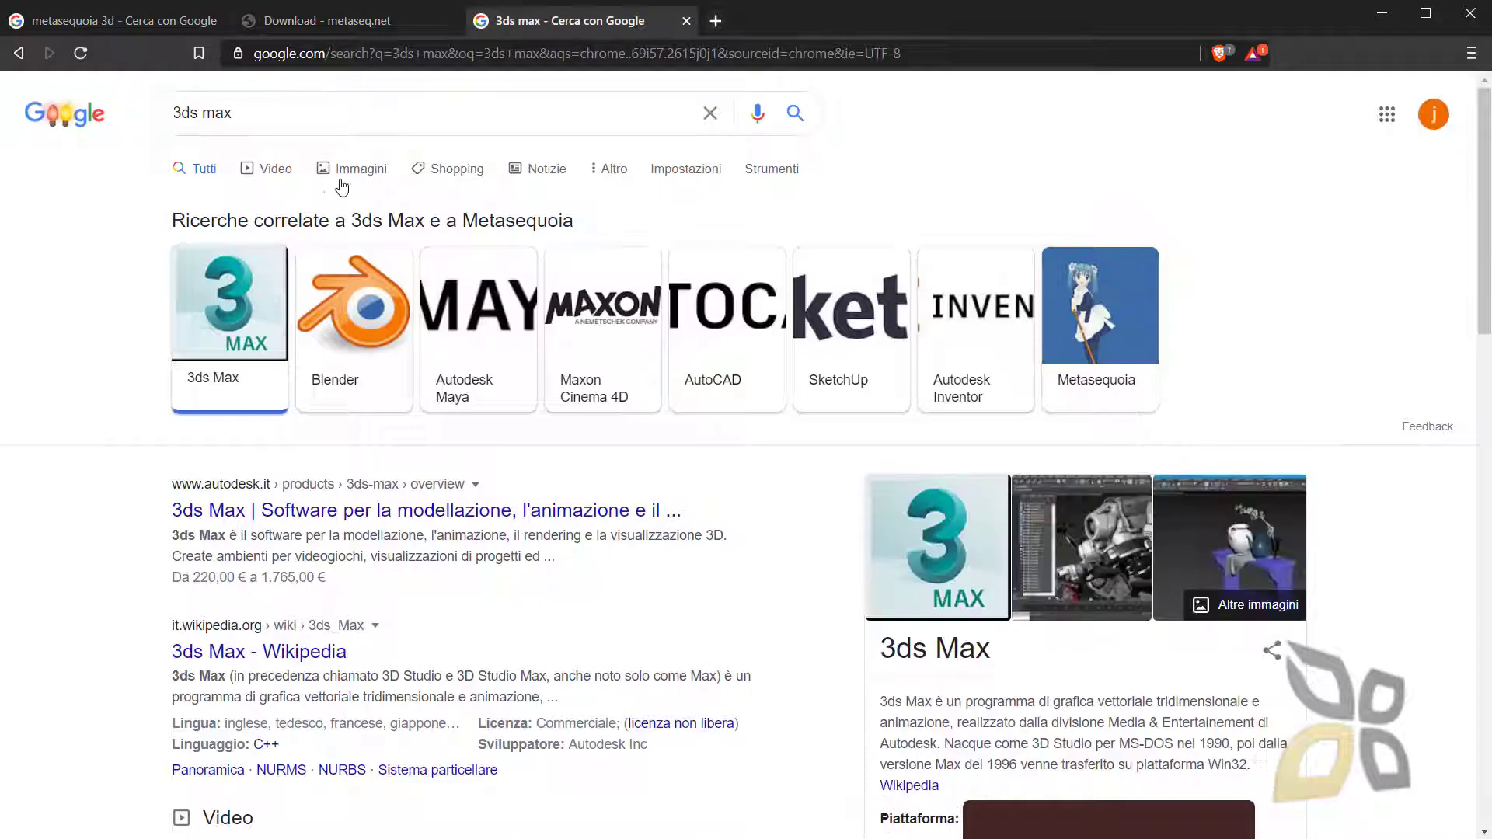
# Open the related search for Maxon Cinema 4D and examine its software summary and web results.
pyautogui.click(581, 378)
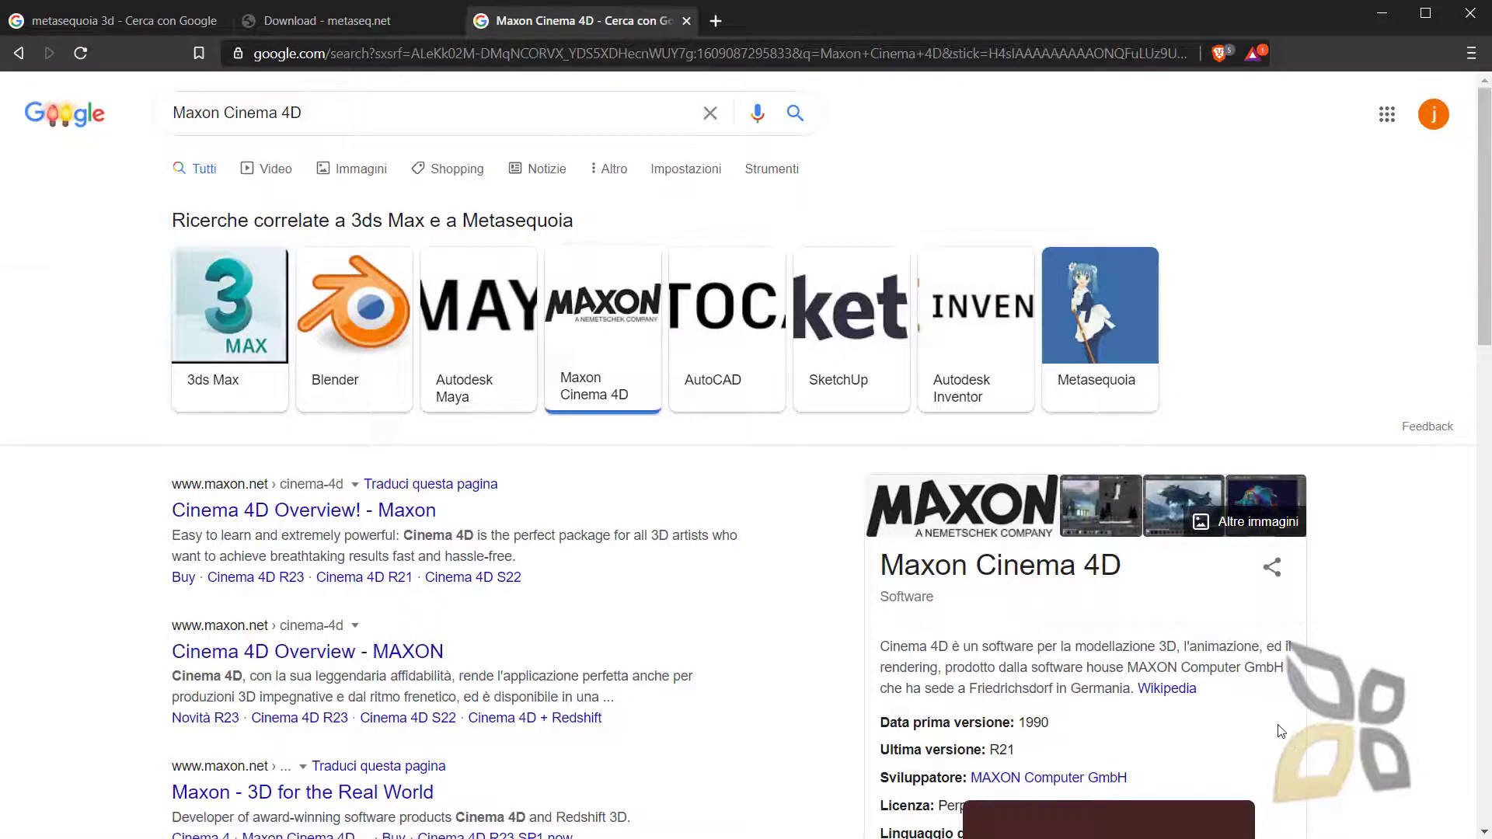
pyautogui.scroll(-2, 1281, 731)
pyautogui.scroll(1, 1036, 548)
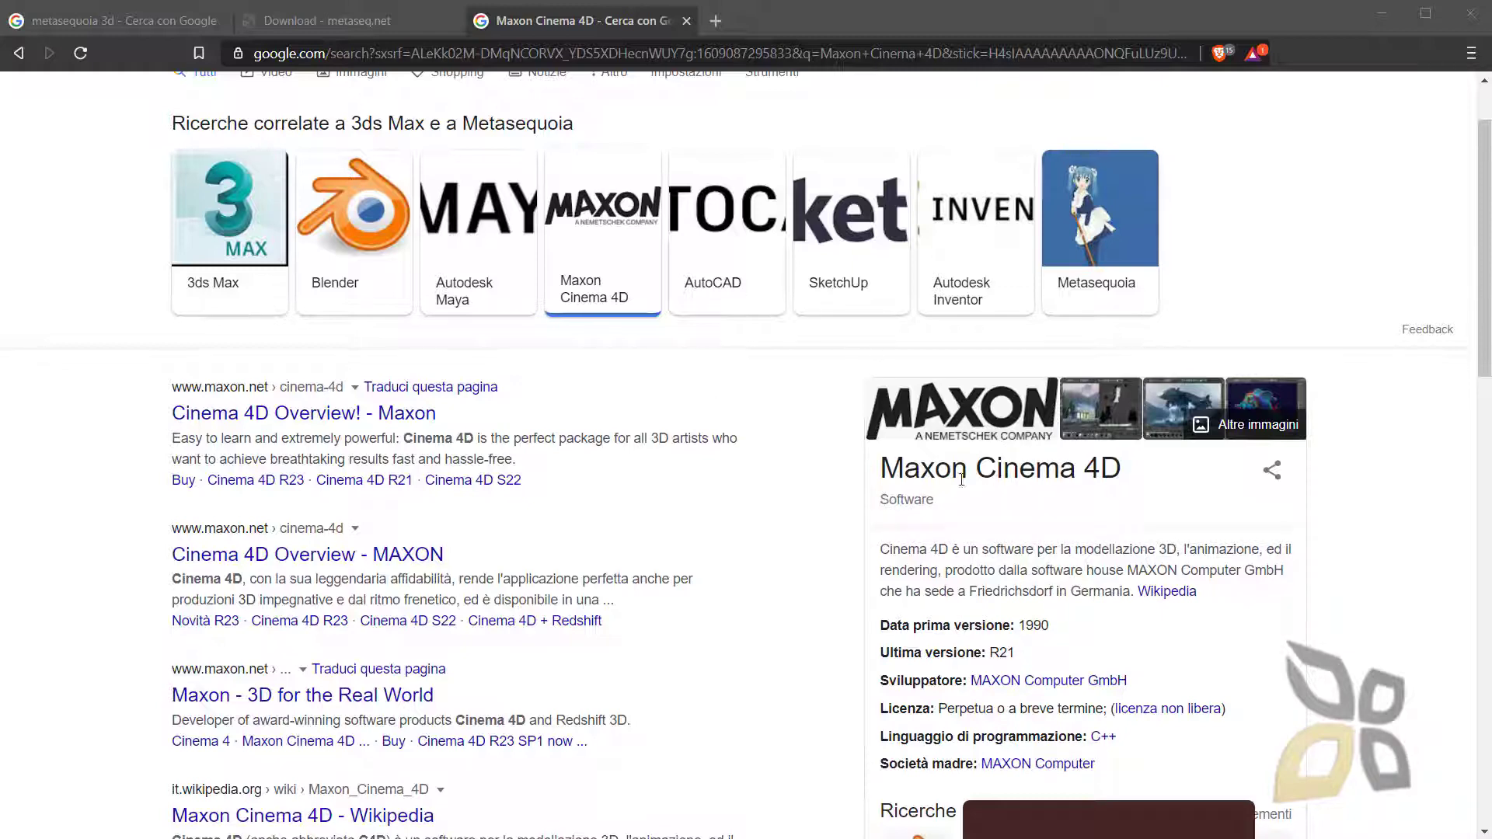
pyautogui.moveTo(882, 465); pyautogui.dragTo(1135, 482)
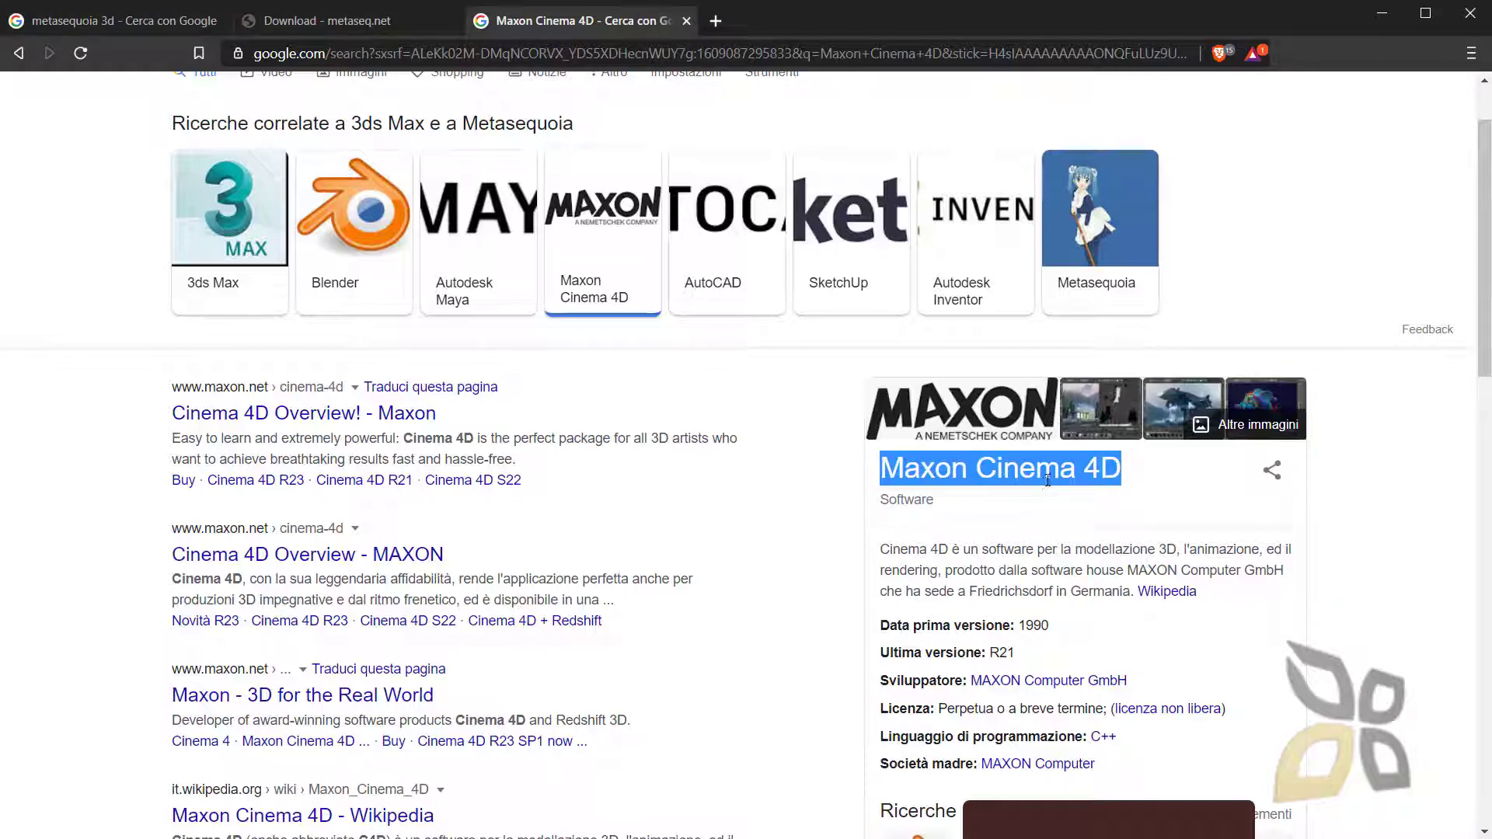
pyautogui.click(1000, 477)
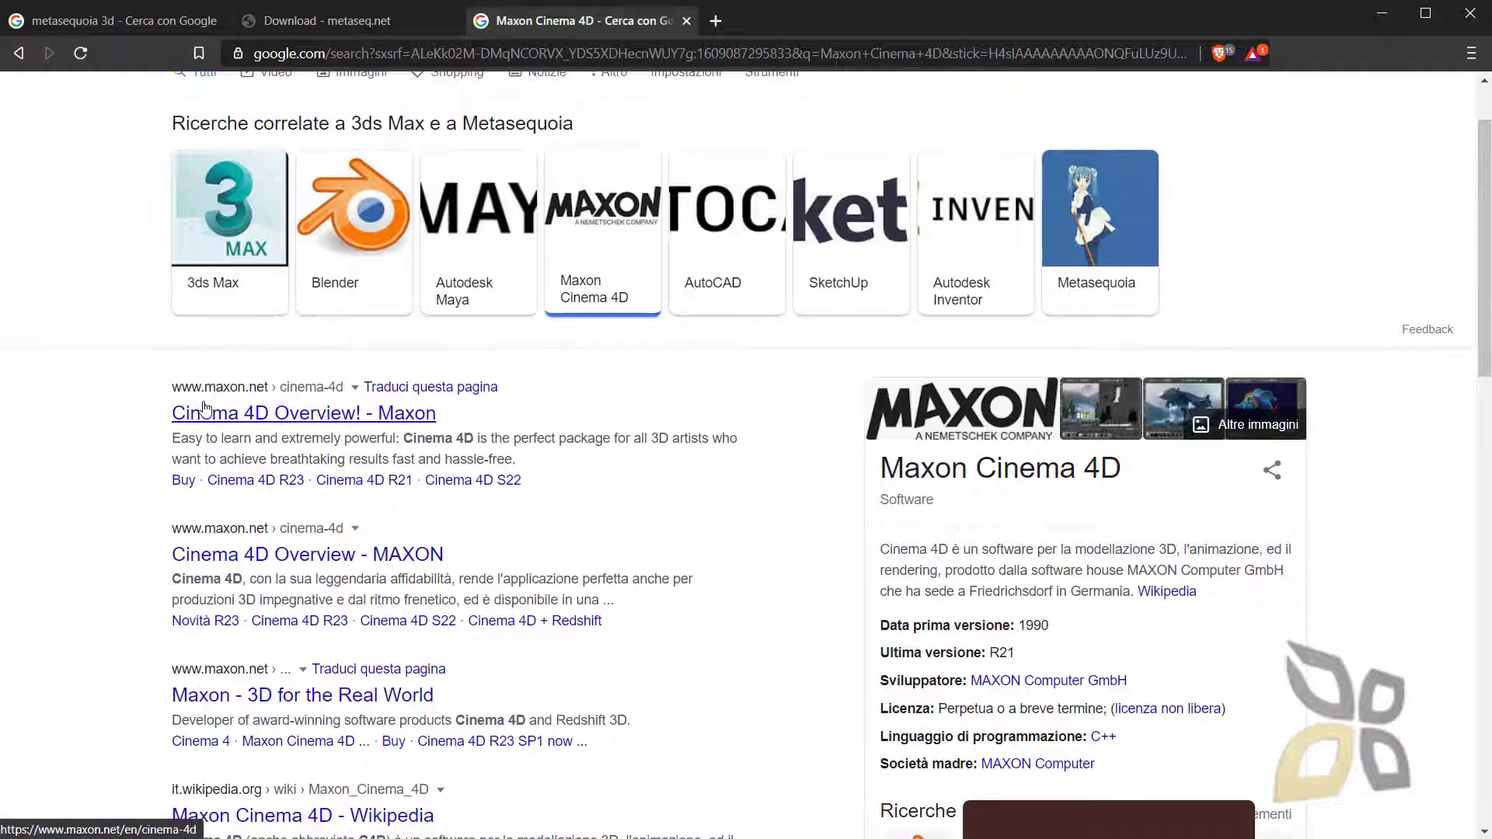
pyautogui.scroll(2, 225, 337)
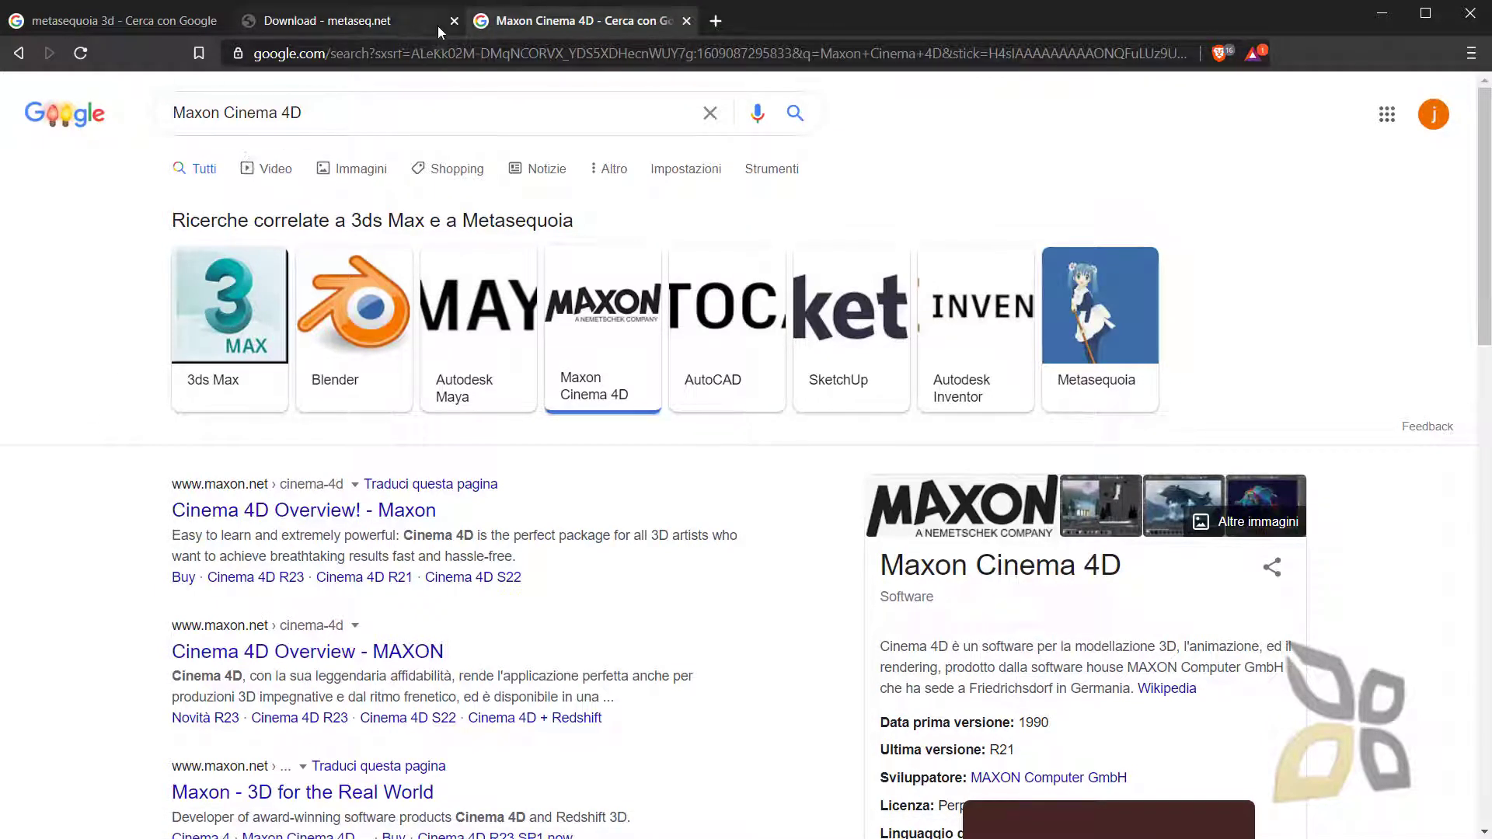
# Search the web for "jbdtube" in a new browser tab and open the jbdtube YouTube channel.
pyautogui.click(723, 24)
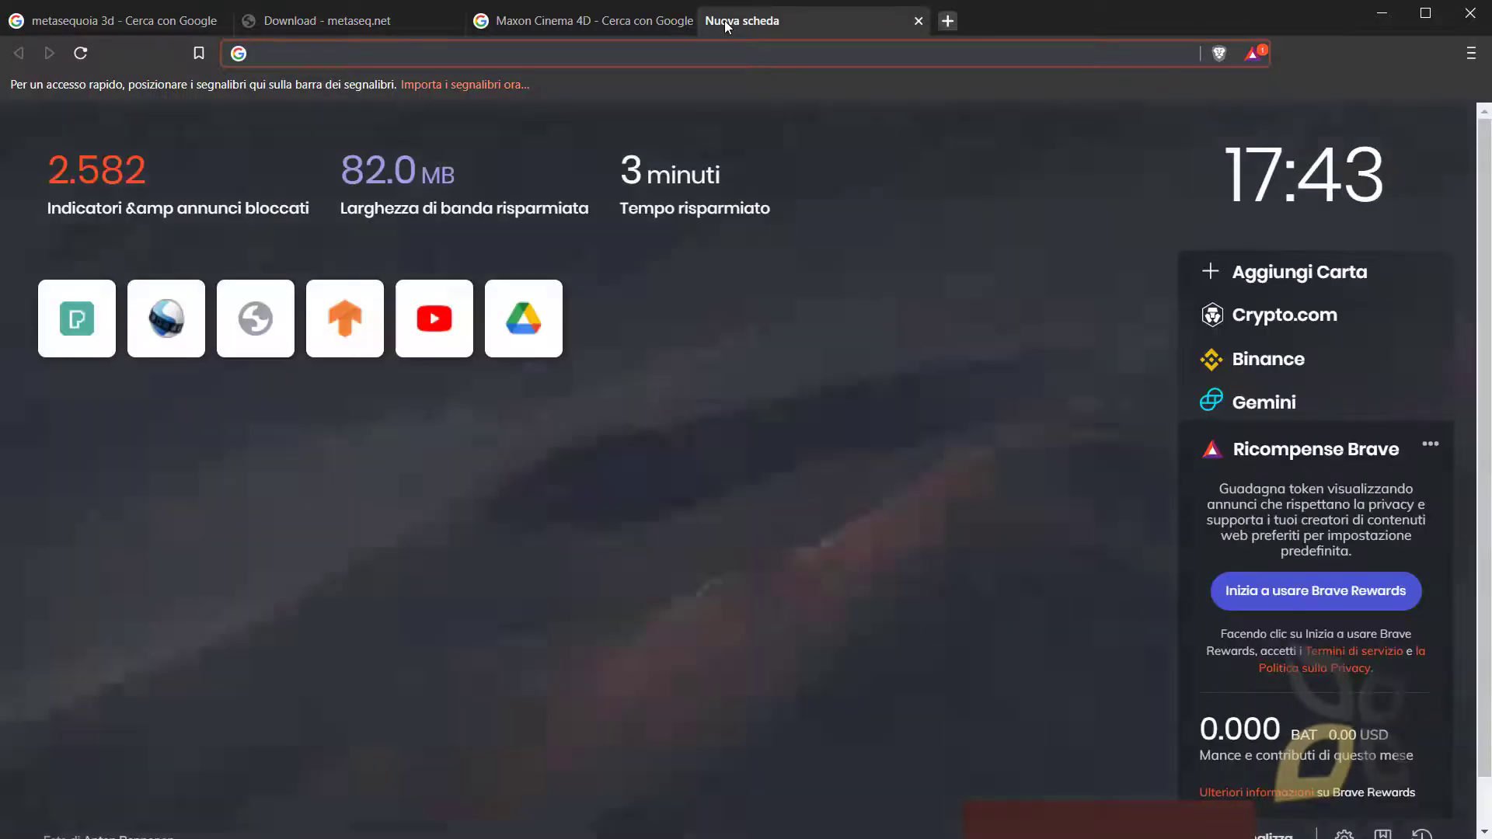
pyautogui.write('jn')
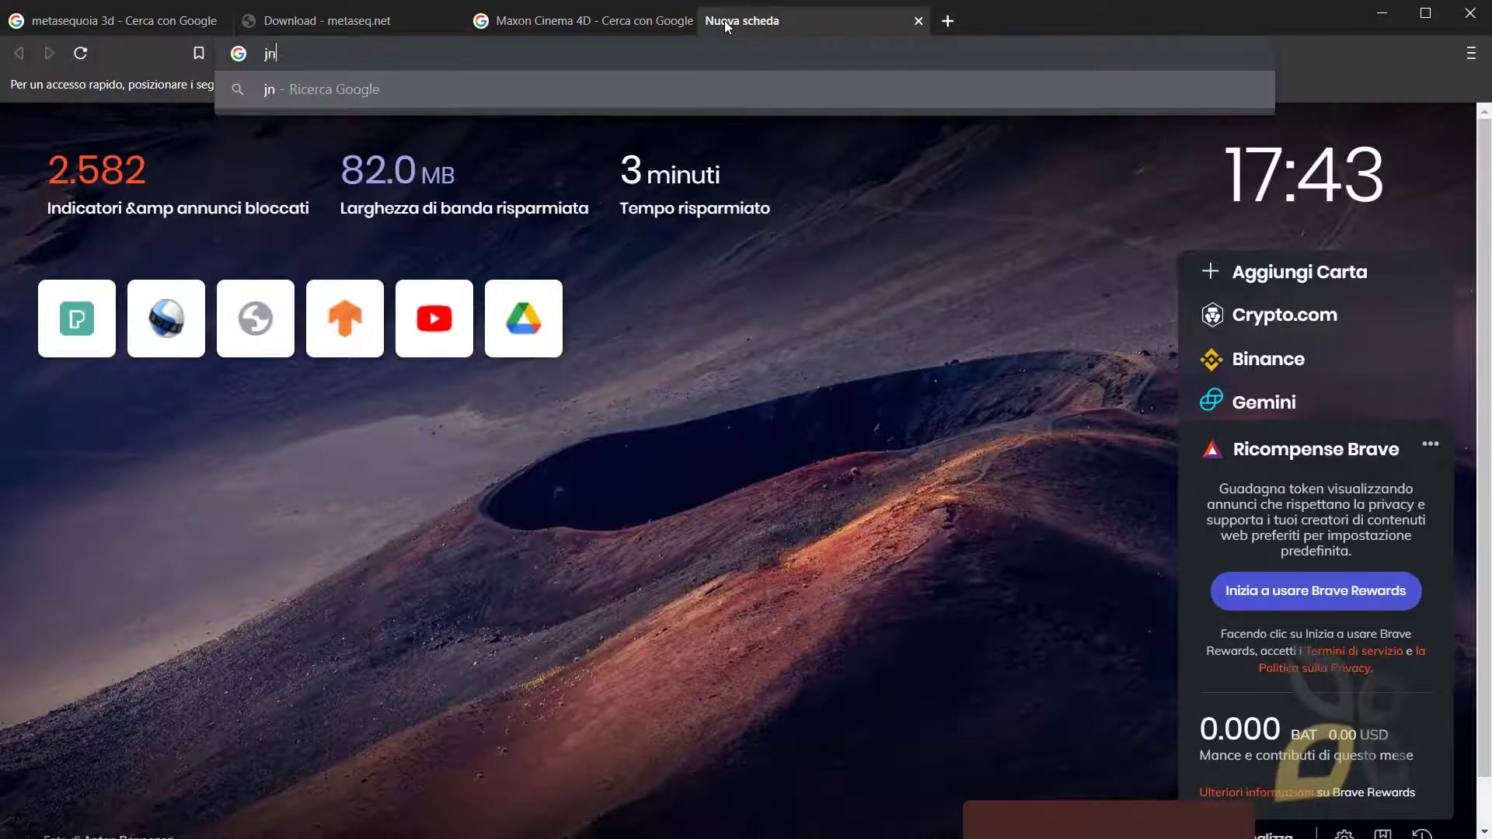
pyautogui.press('BackSpace')
pyautogui.write('bdtuvb')
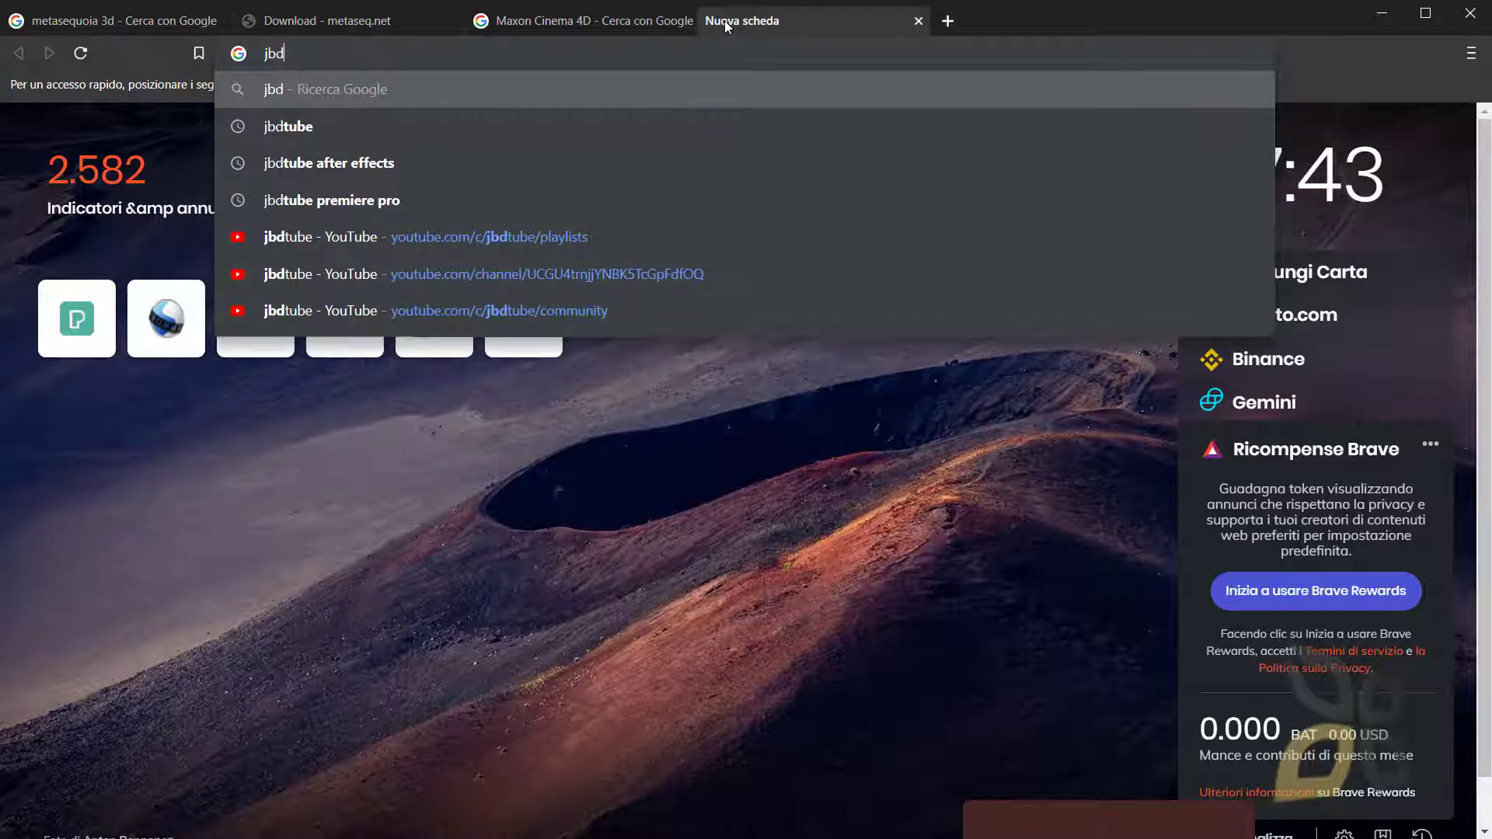
pyautogui.press('BackSpace')
pyautogui.press('BackSpace')
pyautogui.write('be')
pyautogui.press('Return')
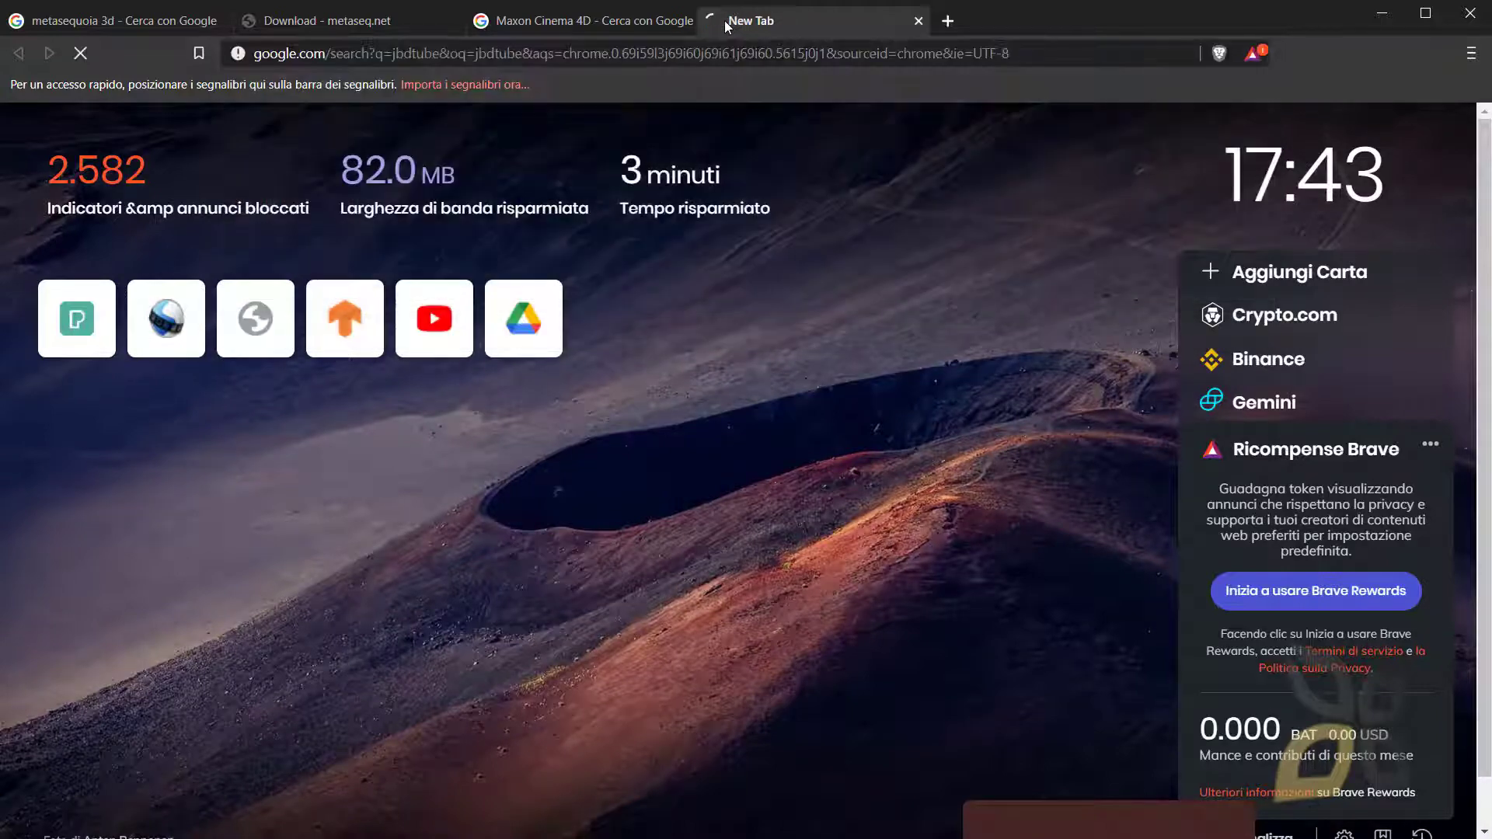
pyautogui.click(317, 276)
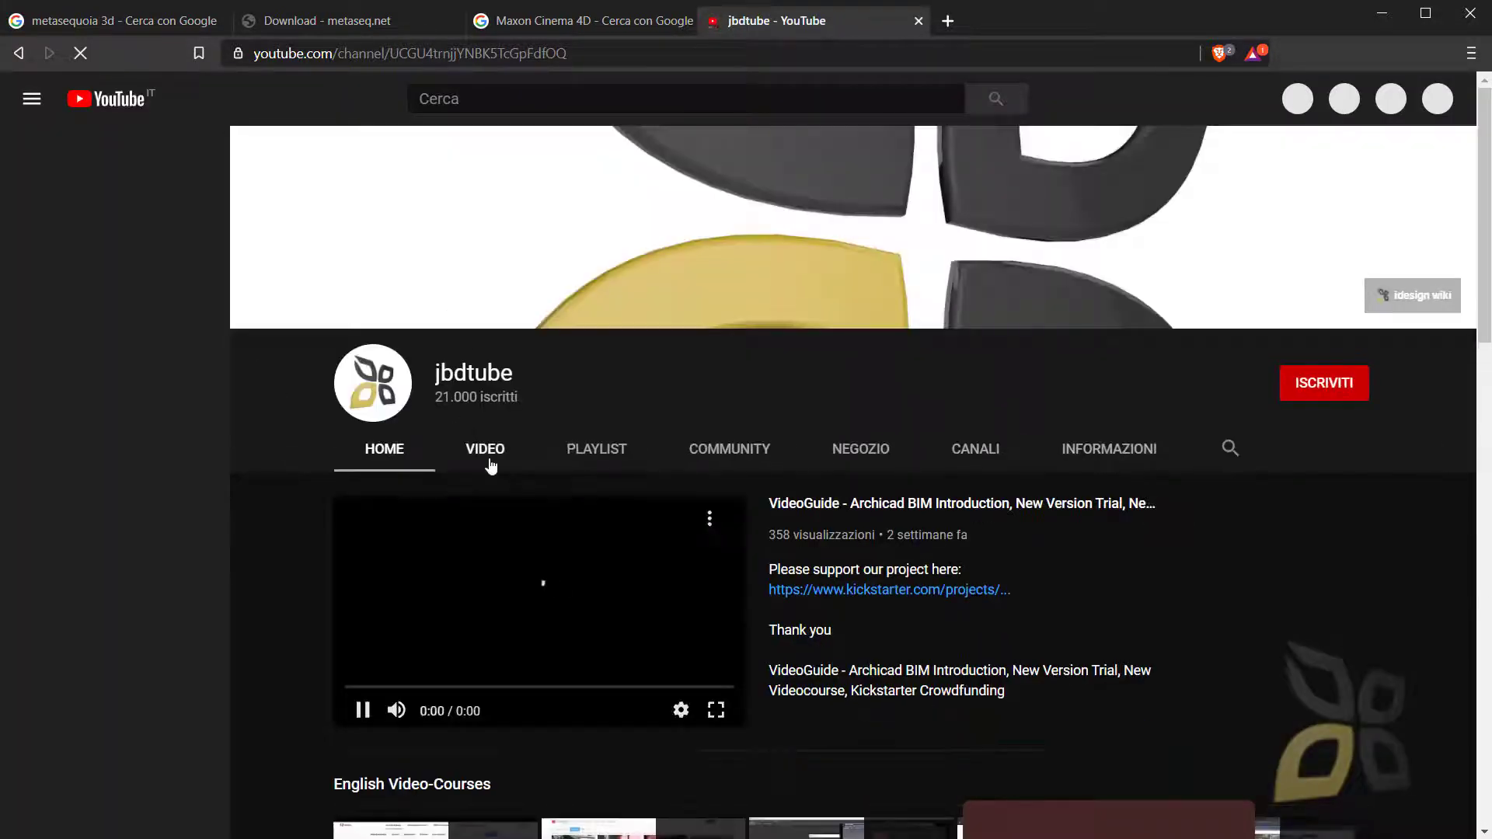
# Browse the jbdtube channel's uploaded videos and its playlists, including the full English Video-Courses row.
pyautogui.click(491, 465)
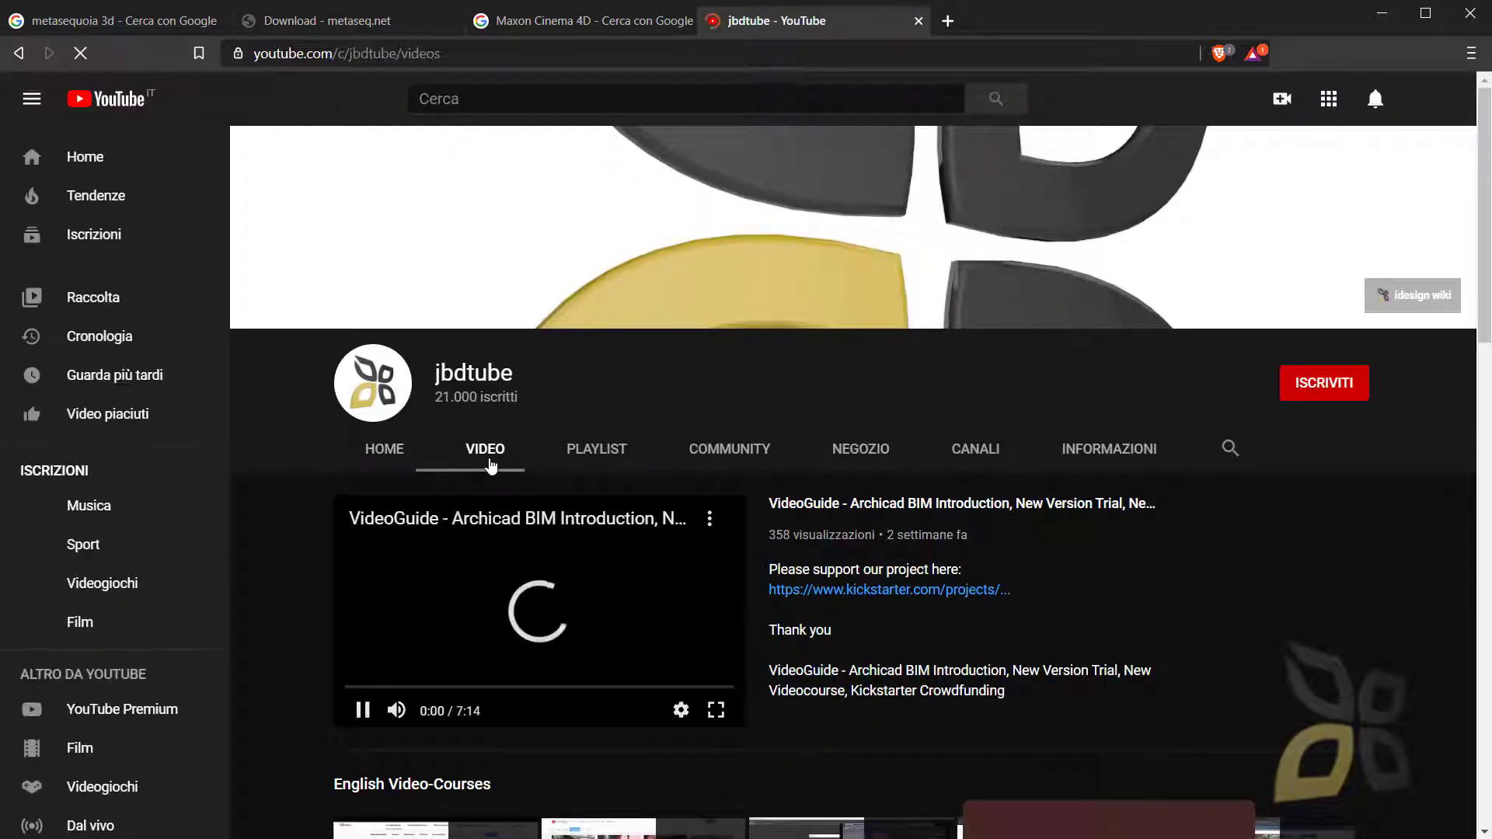
pyautogui.scroll(-2, 941, 676)
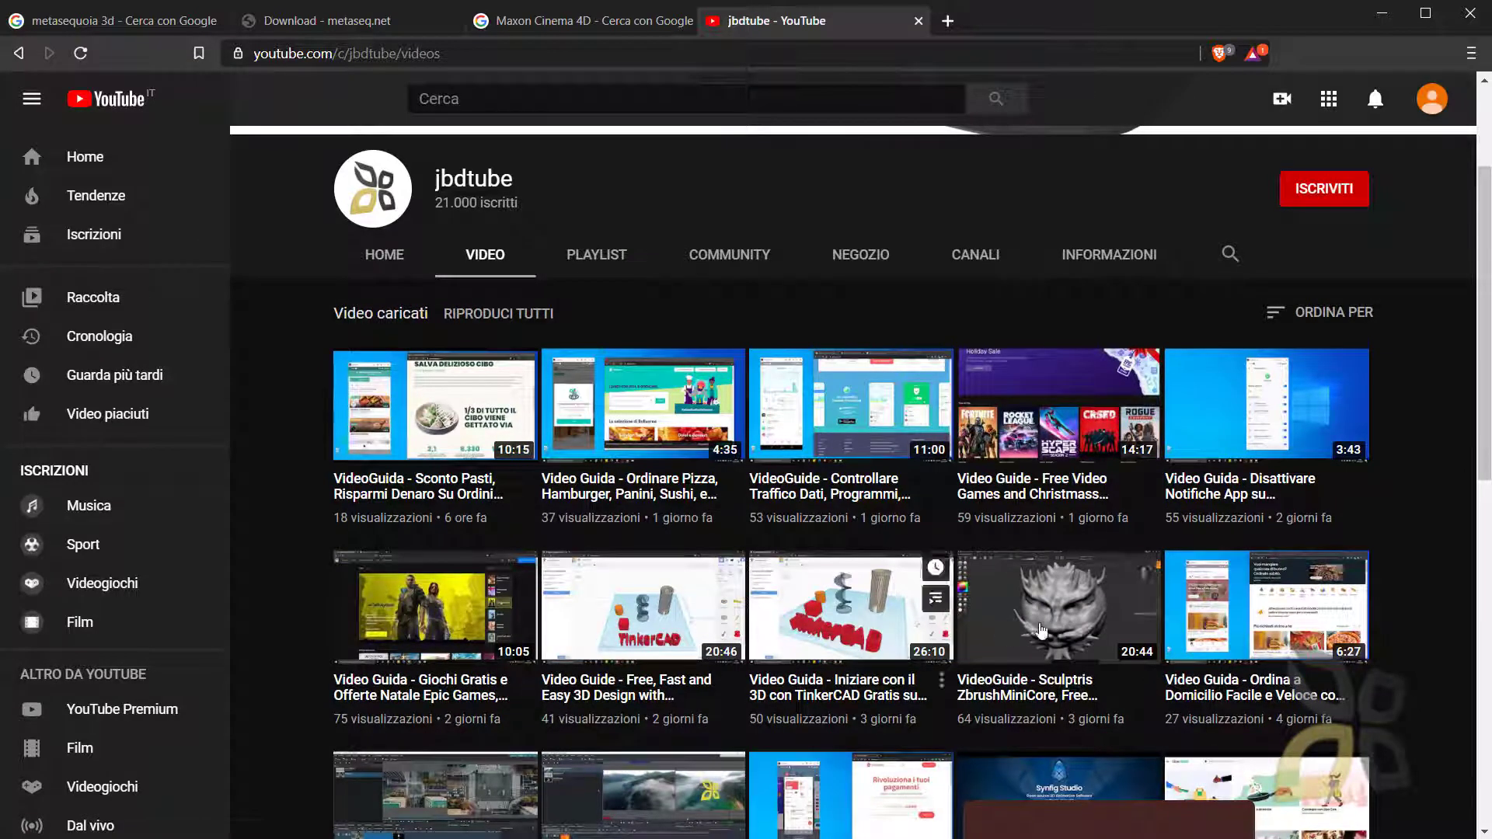
pyautogui.click(601, 264)
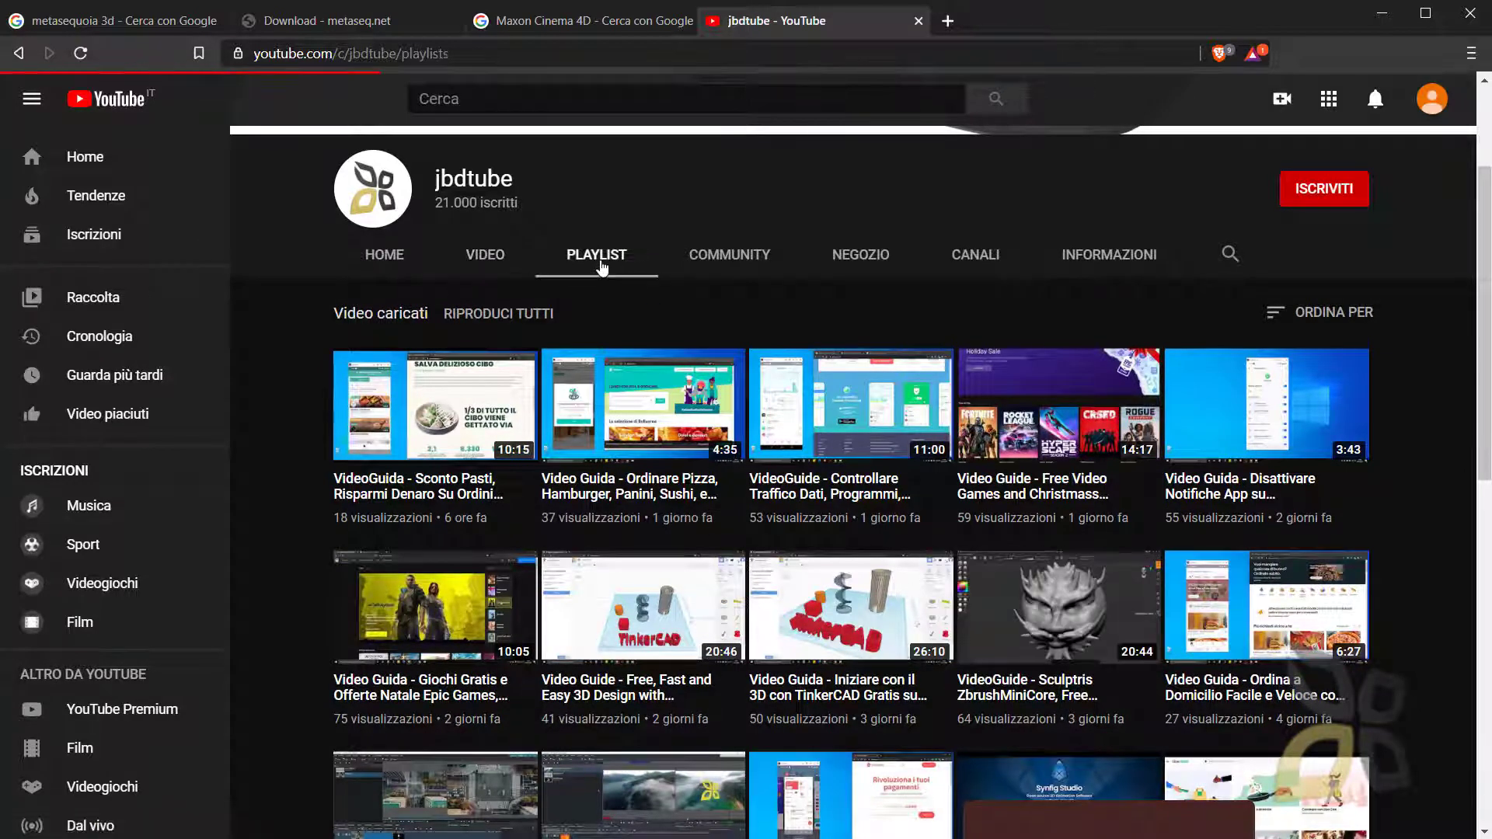
pyautogui.scroll(-3, 516, 559)
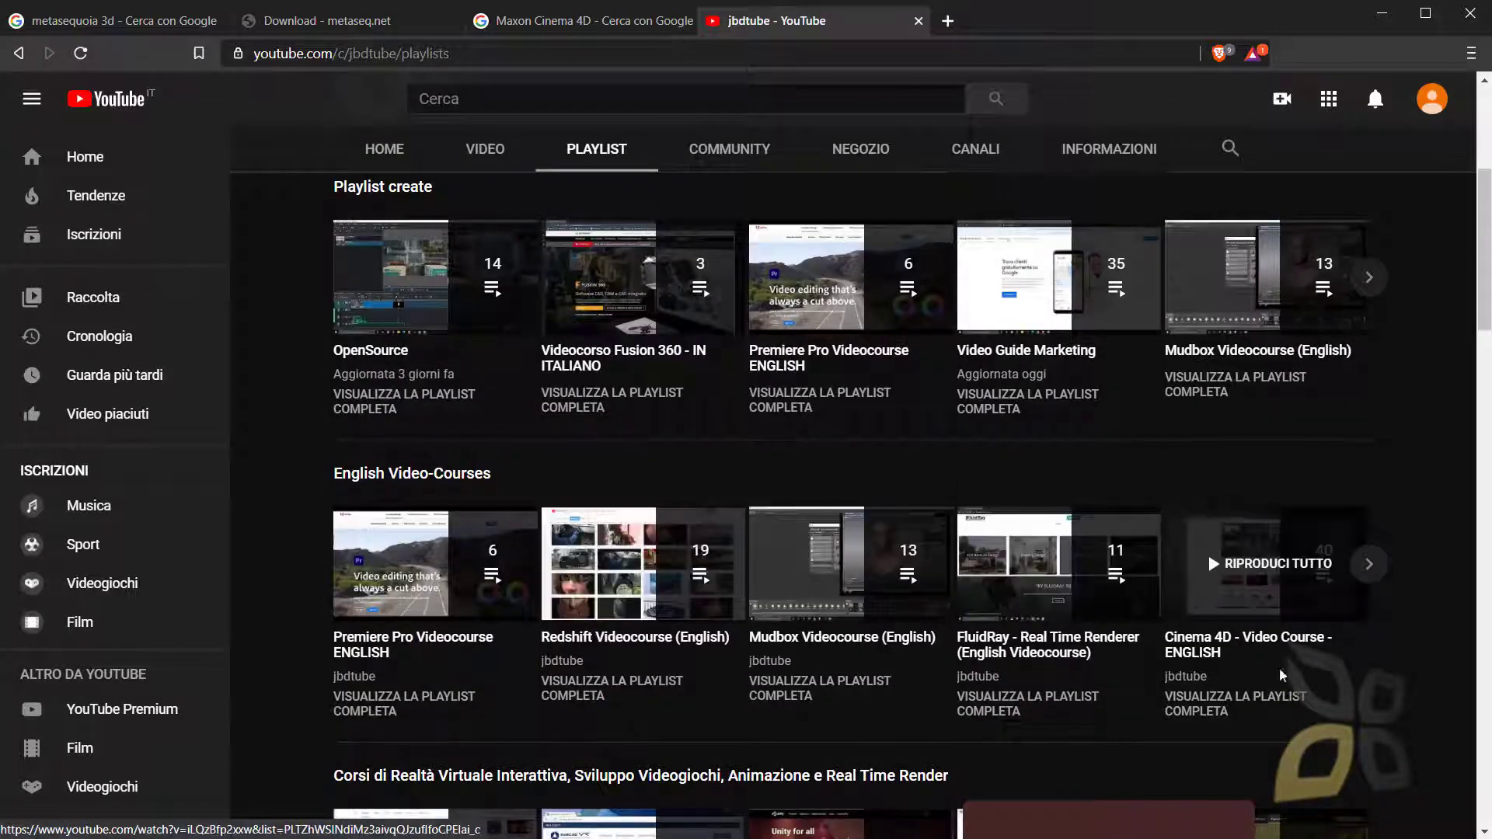
pyautogui.click(1369, 565)
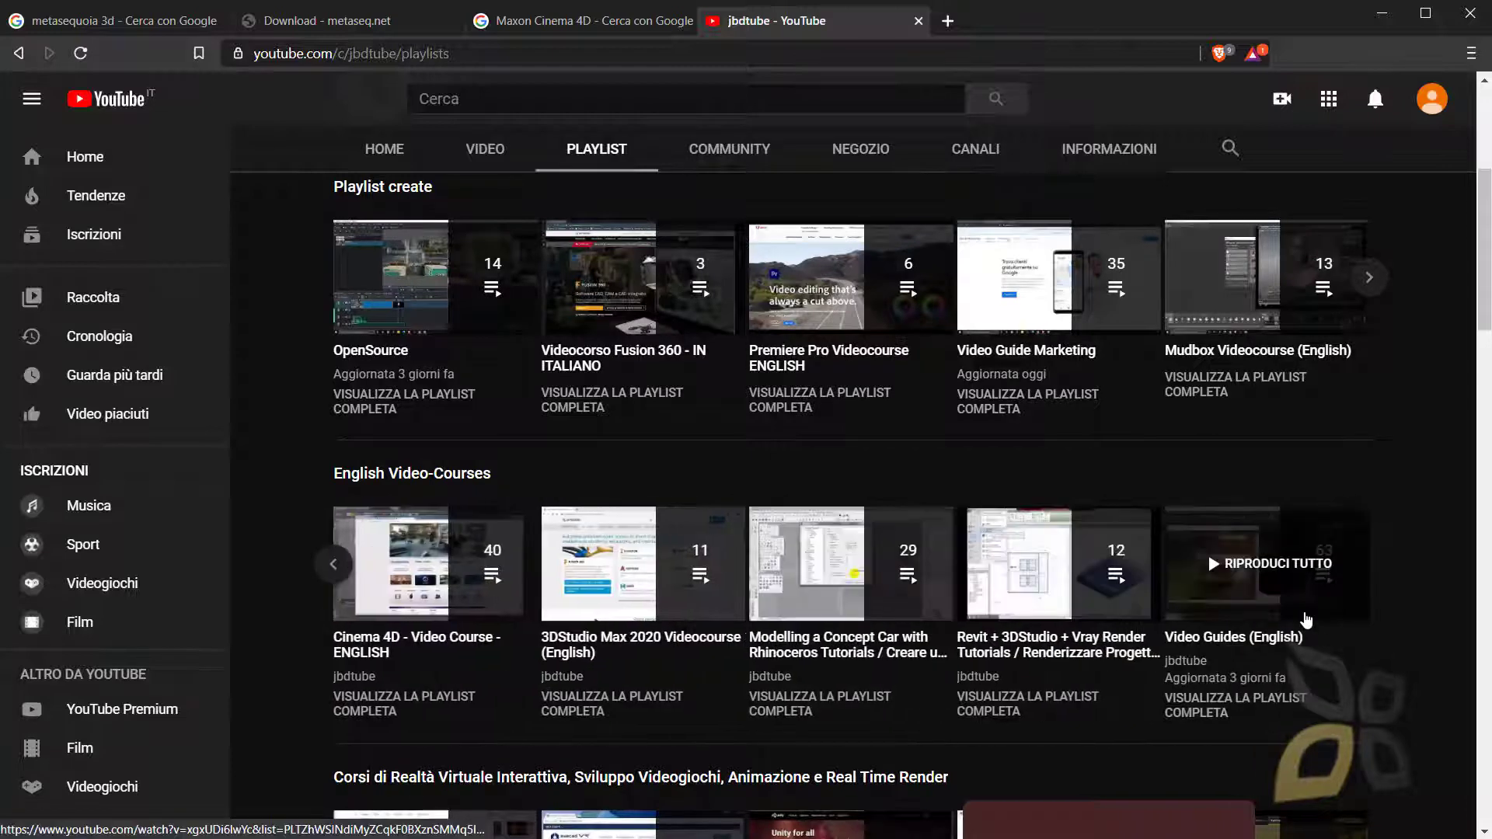
pyautogui.click(333, 565)
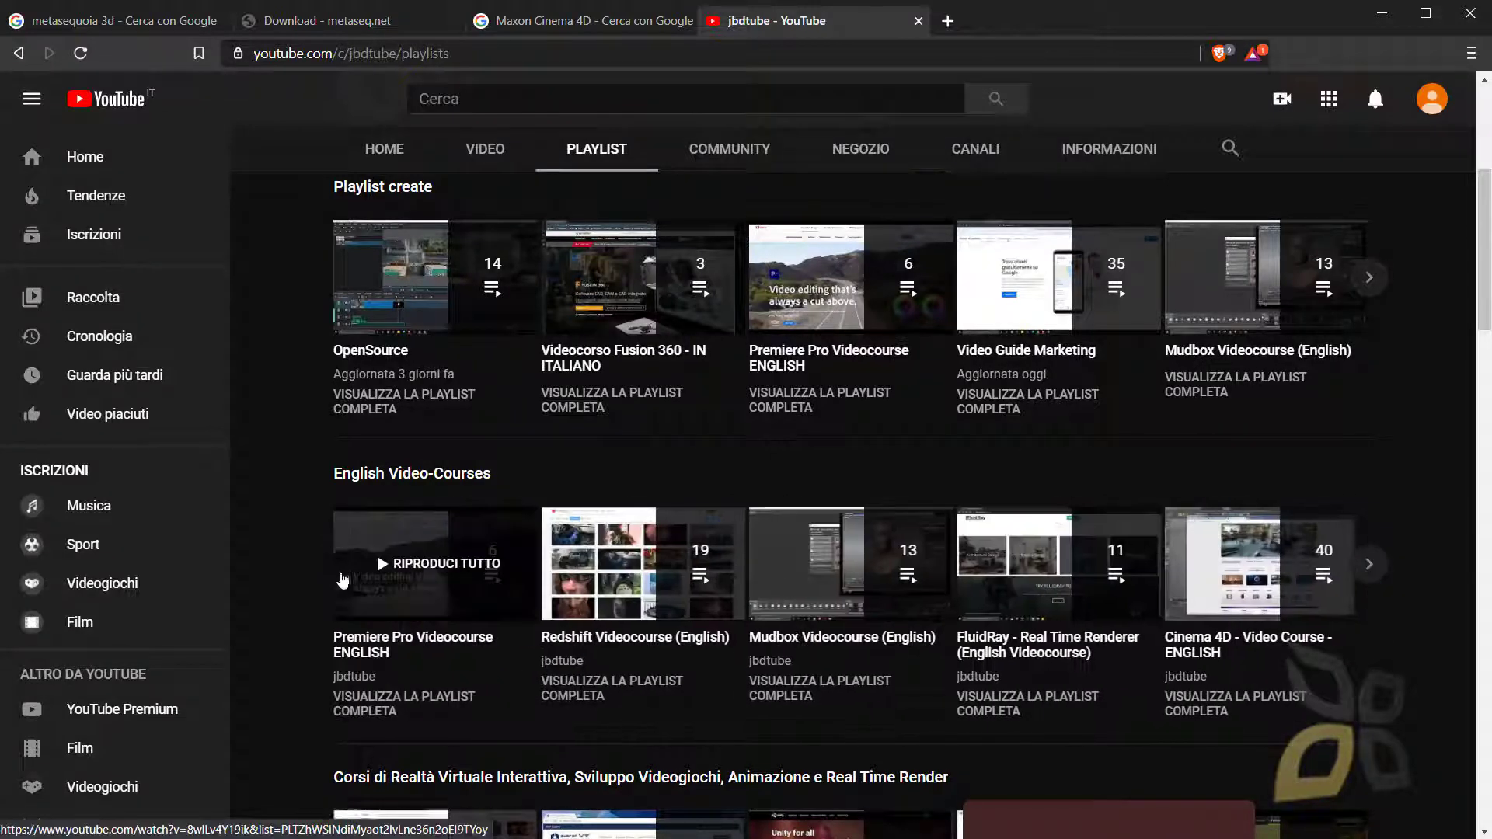
pyautogui.scroll(5, 333, 565)
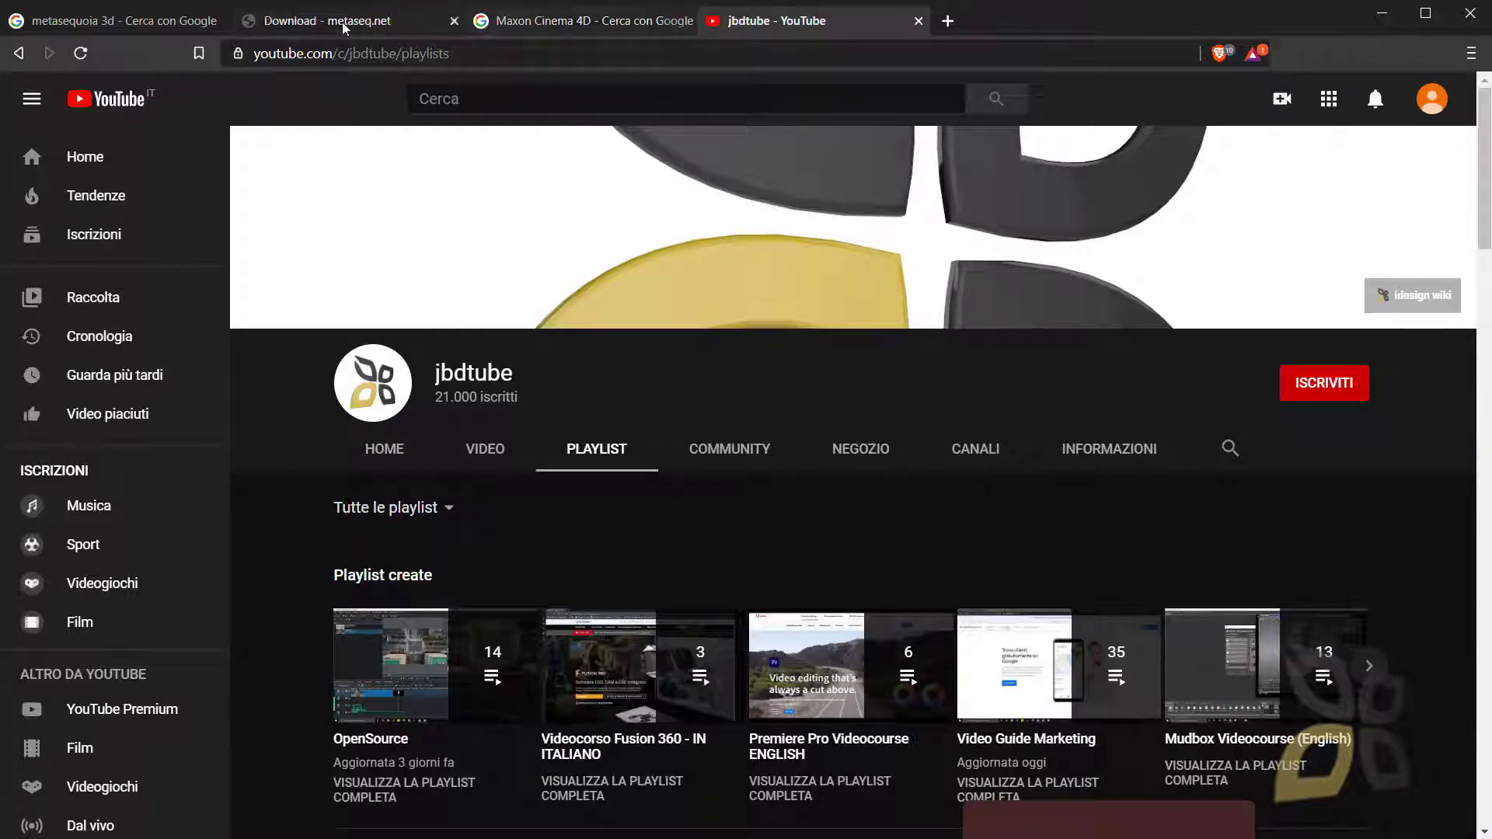
# Return to the "metasequoia 3d" search results, open the official metaseq.net home page and clear the translation extension prompt.
pyautogui.click(96, 27)
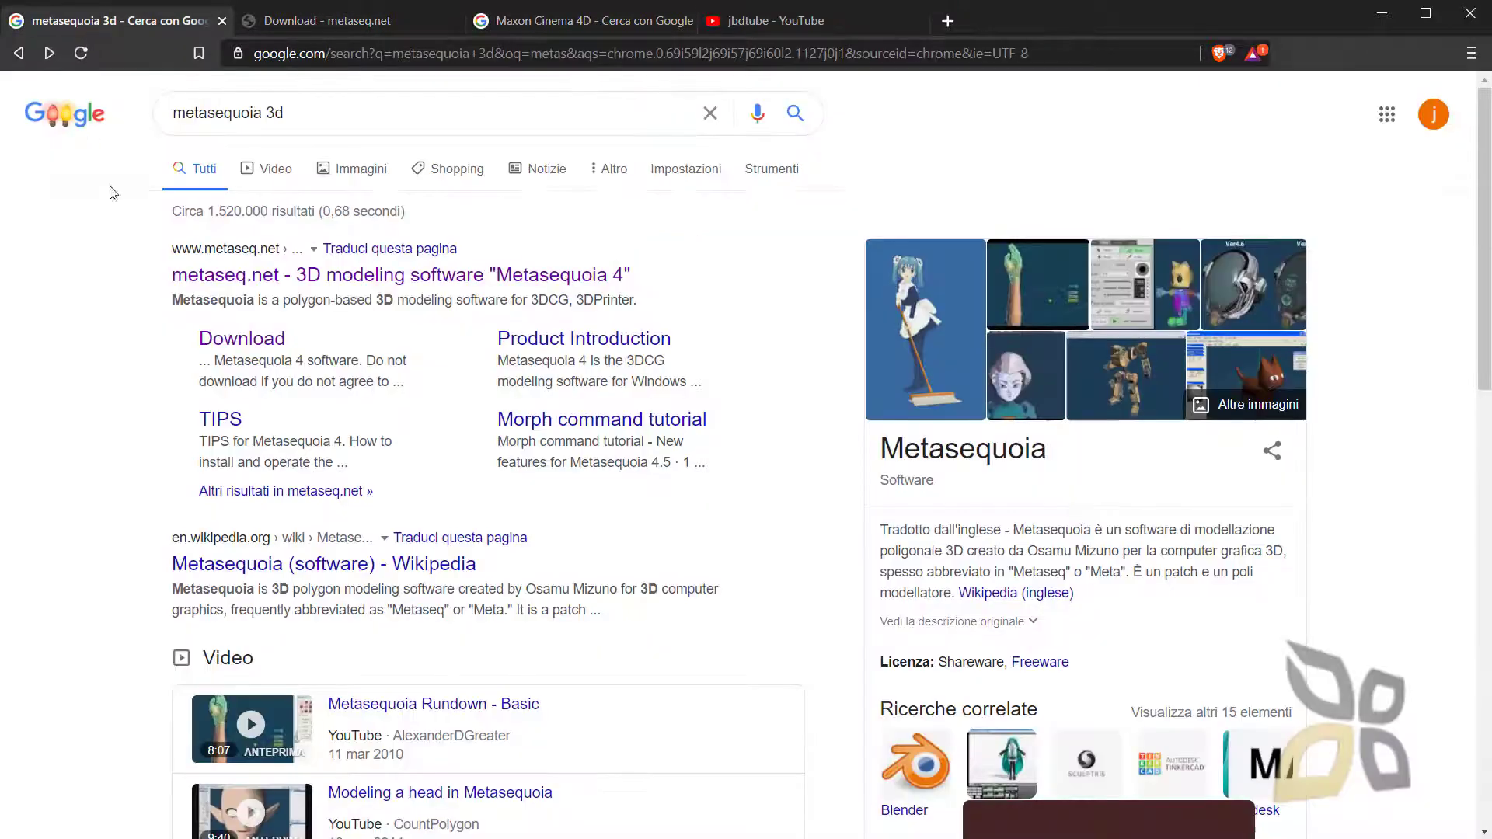
pyautogui.click(255, 345)
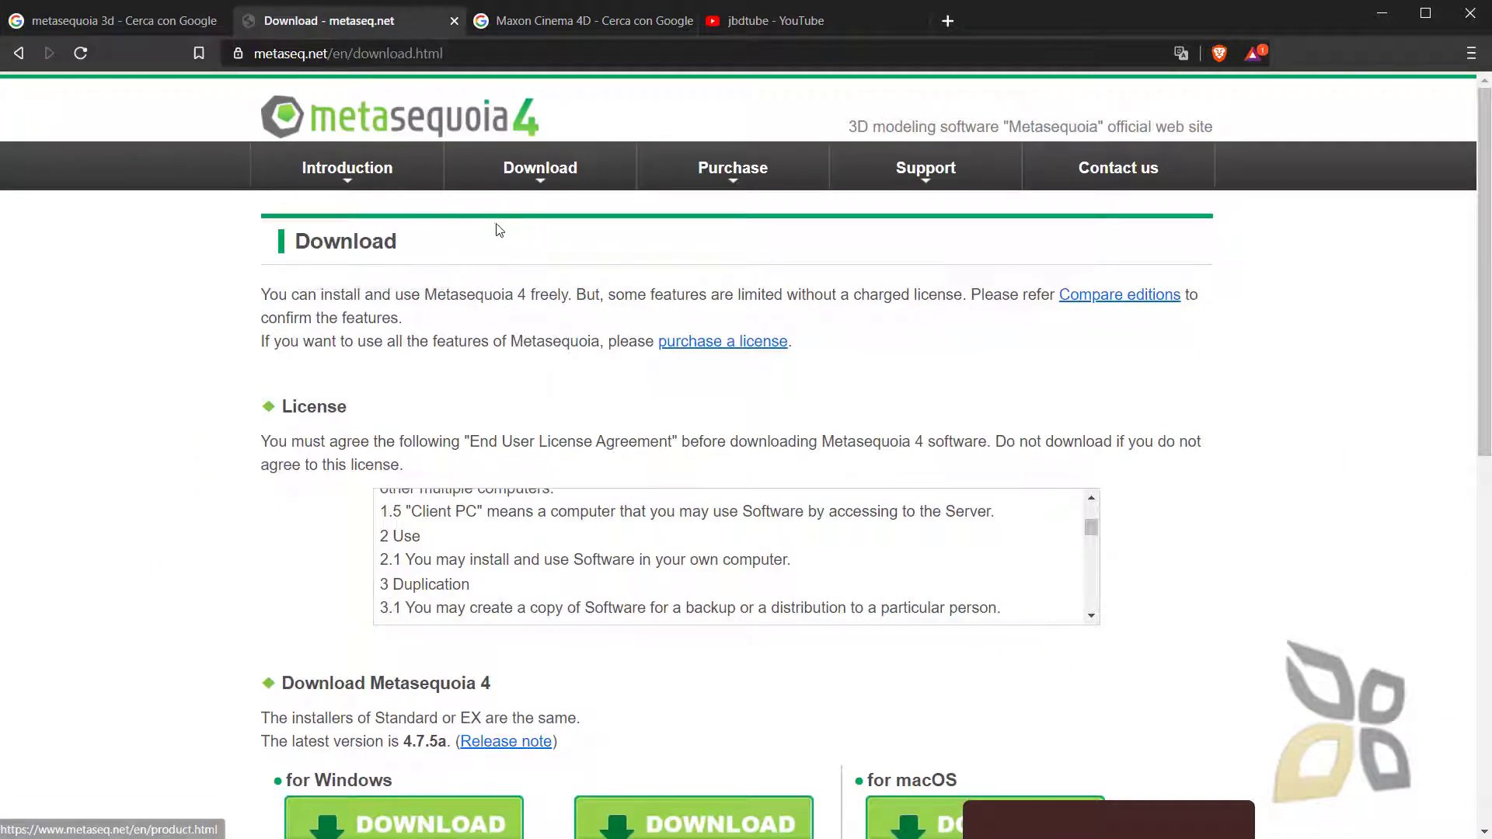
pyautogui.click(154, 24)
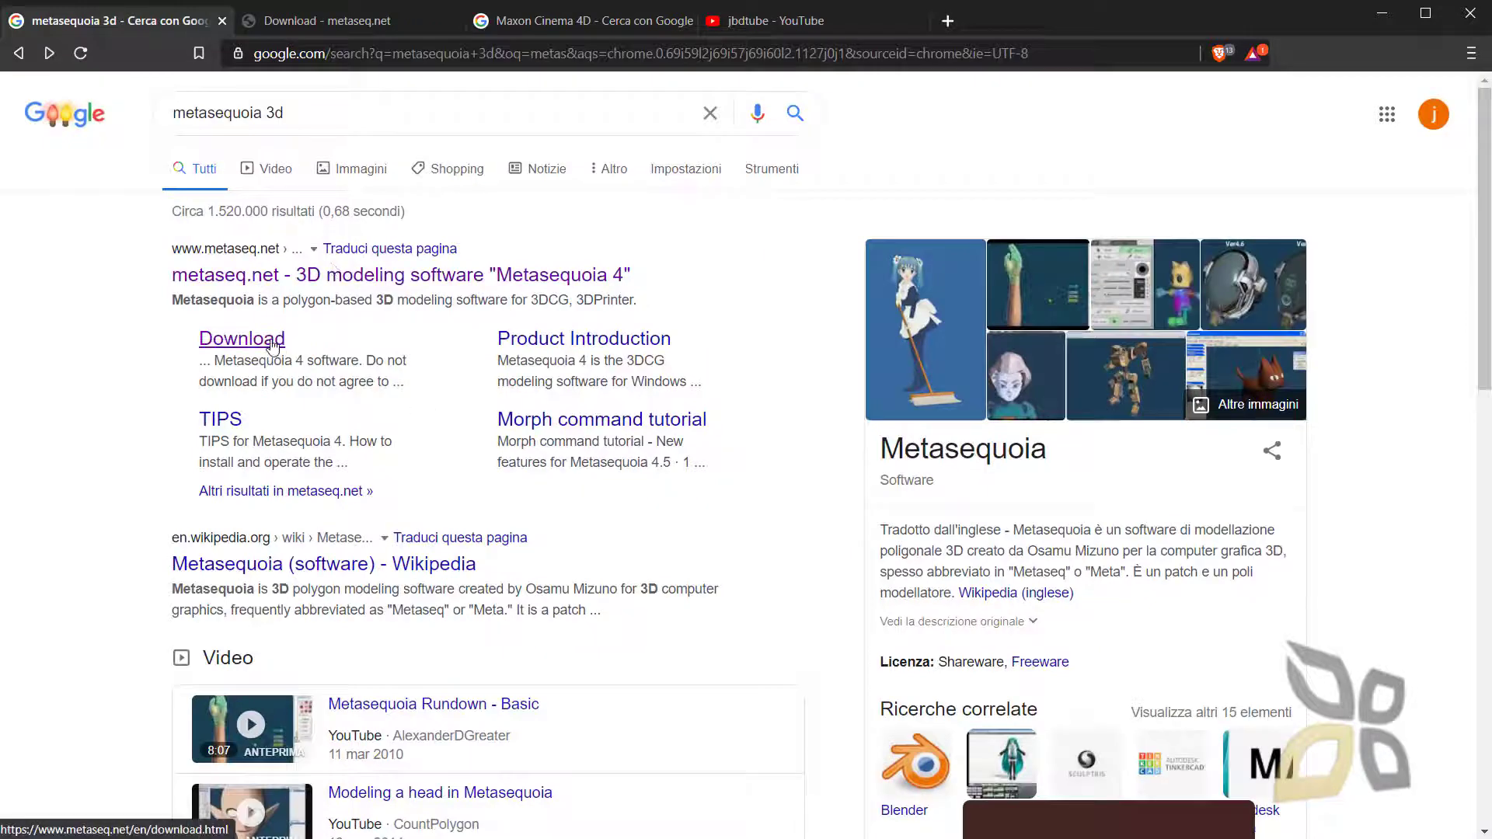
pyautogui.click(319, 286)
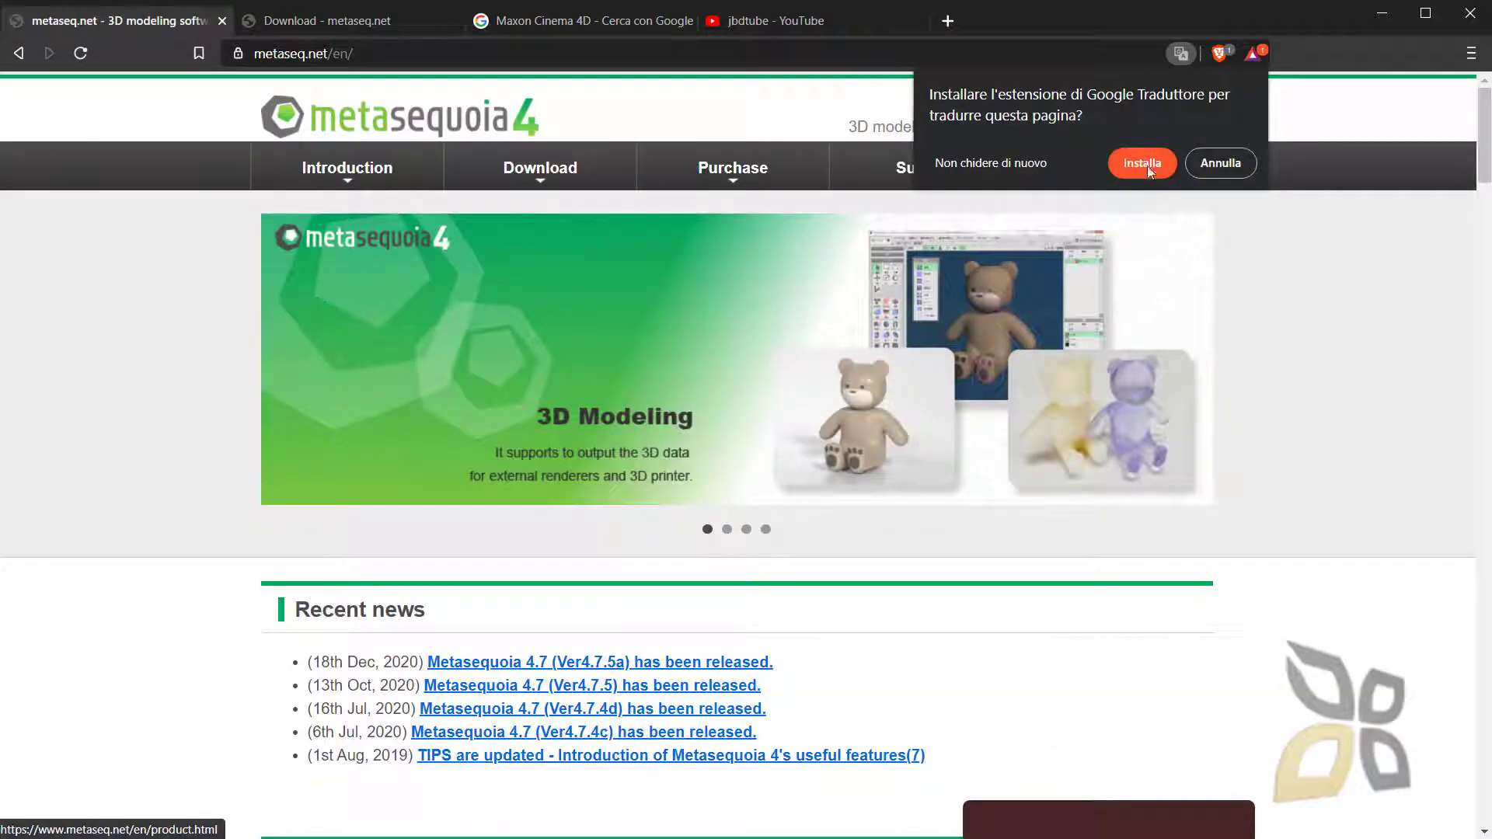
pyautogui.click(1145, 163)
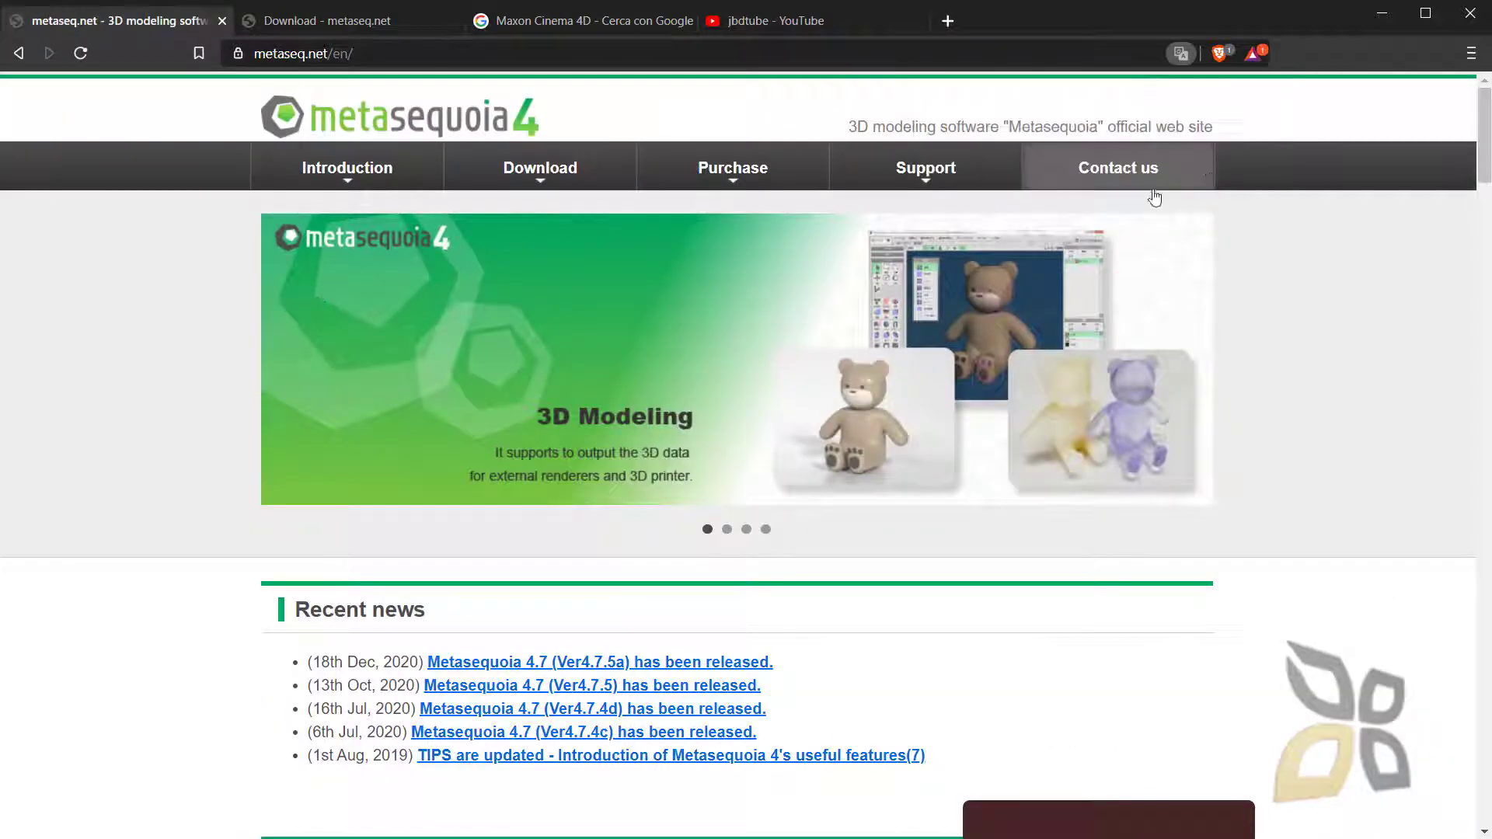
# Review the Metasequoia 4 download options and the price table on the license purchase page.
pyautogui.click(544, 175)
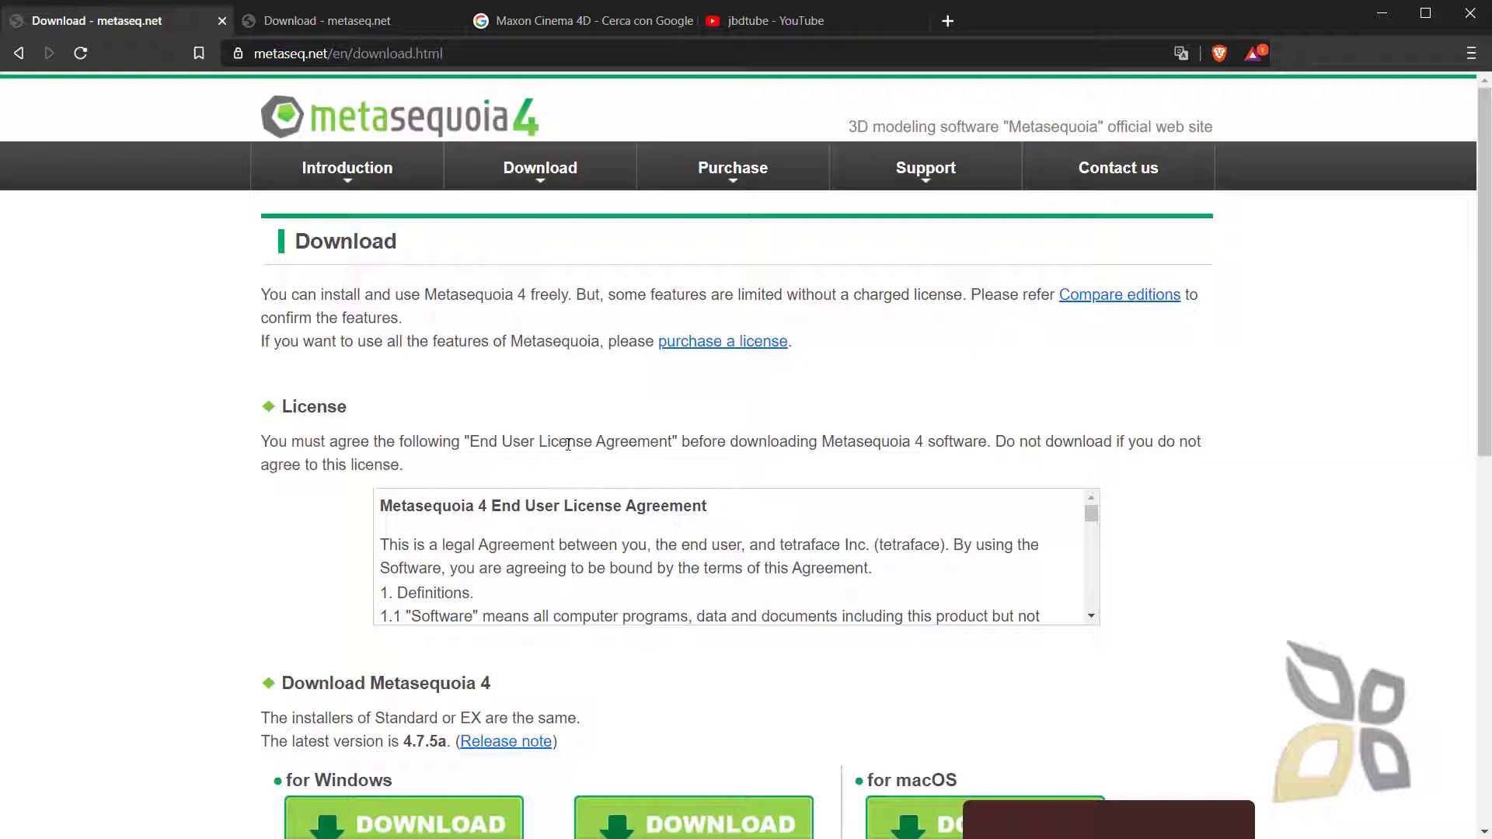
pyautogui.scroll(-5, 542, 445)
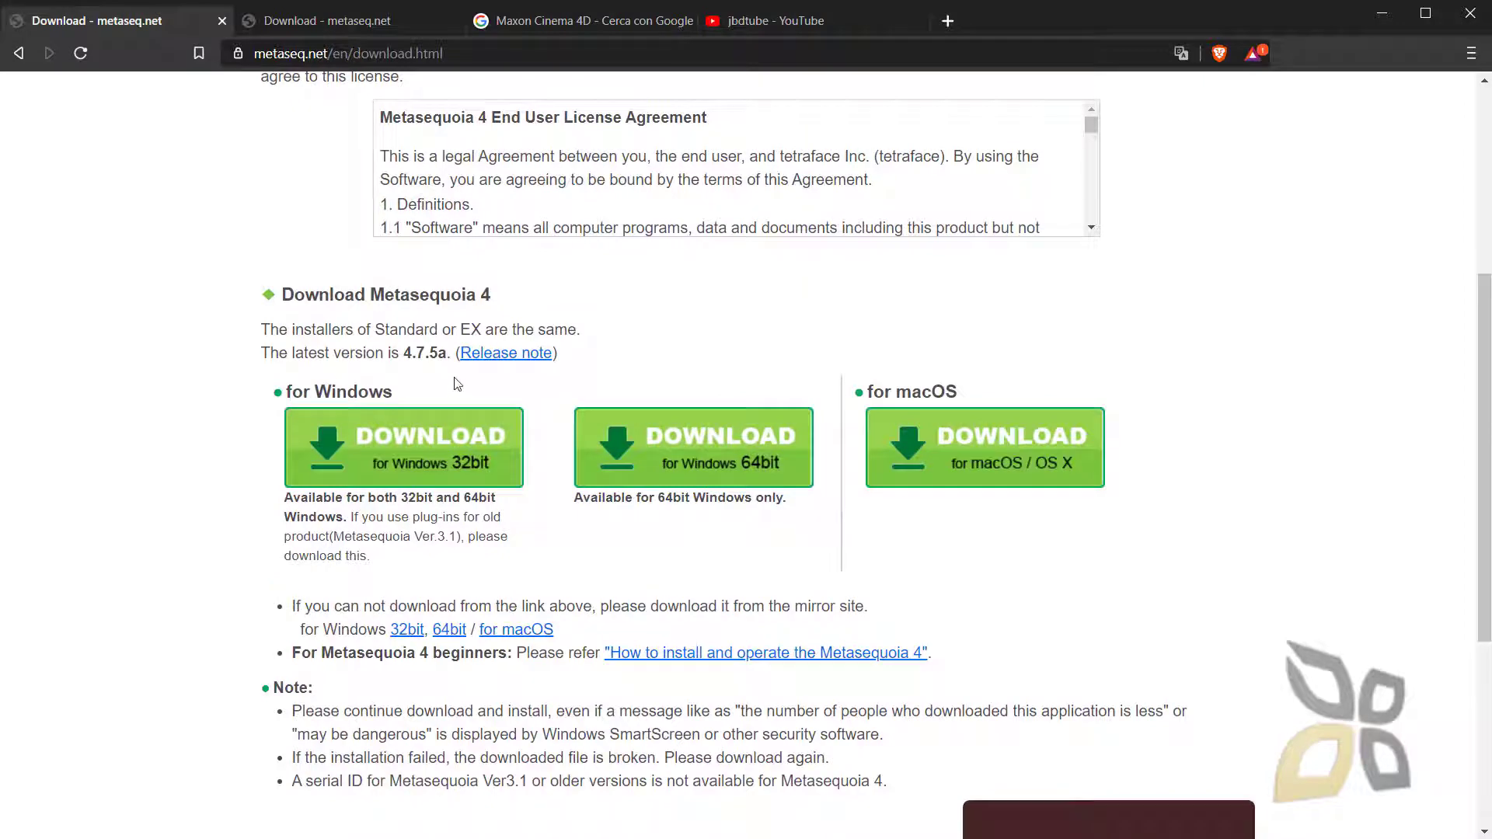
pyautogui.scroll(2, 572, 423)
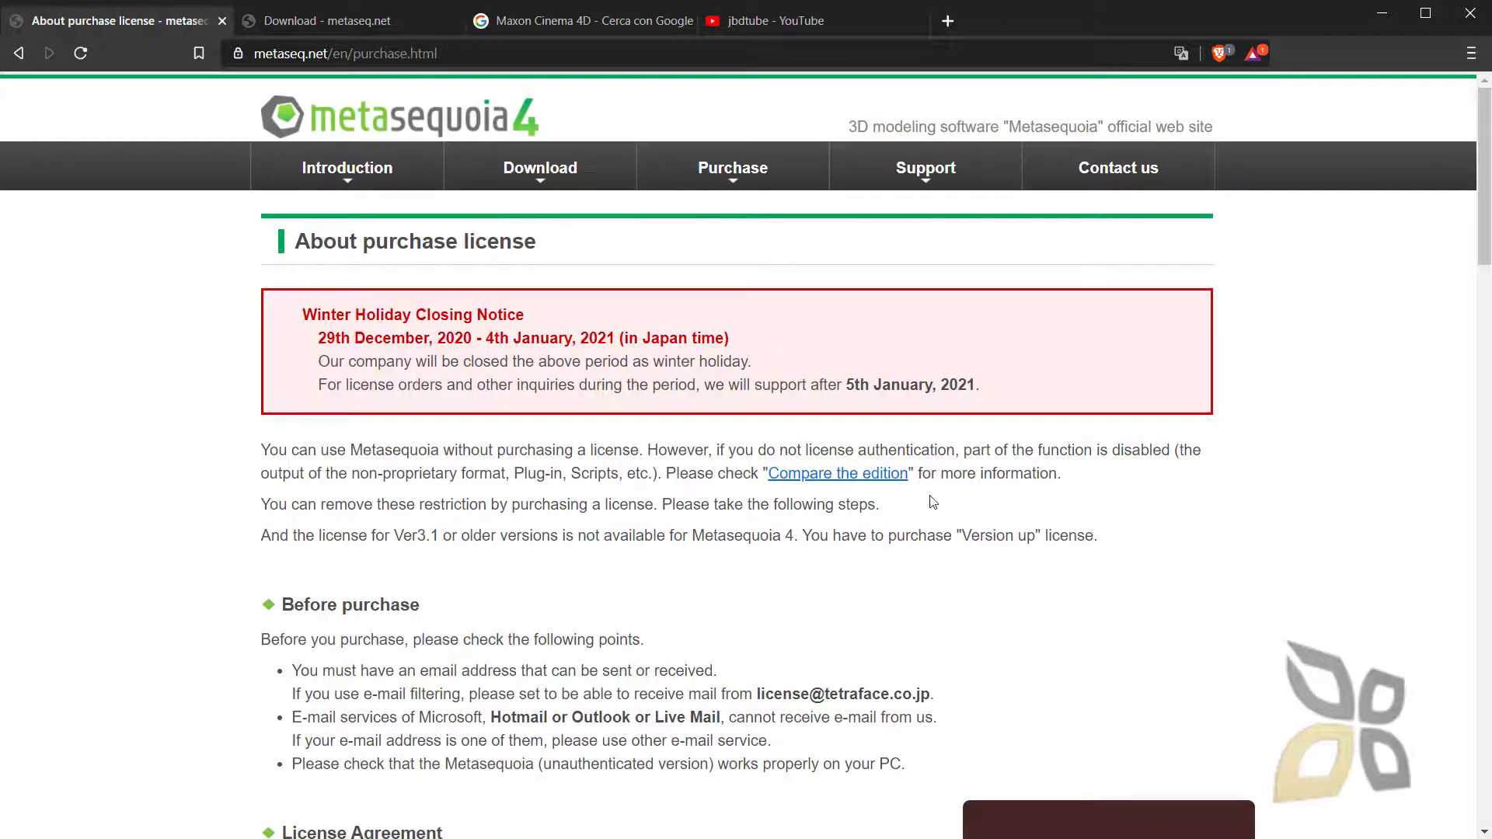
pyautogui.scroll(-2, 933, 501)
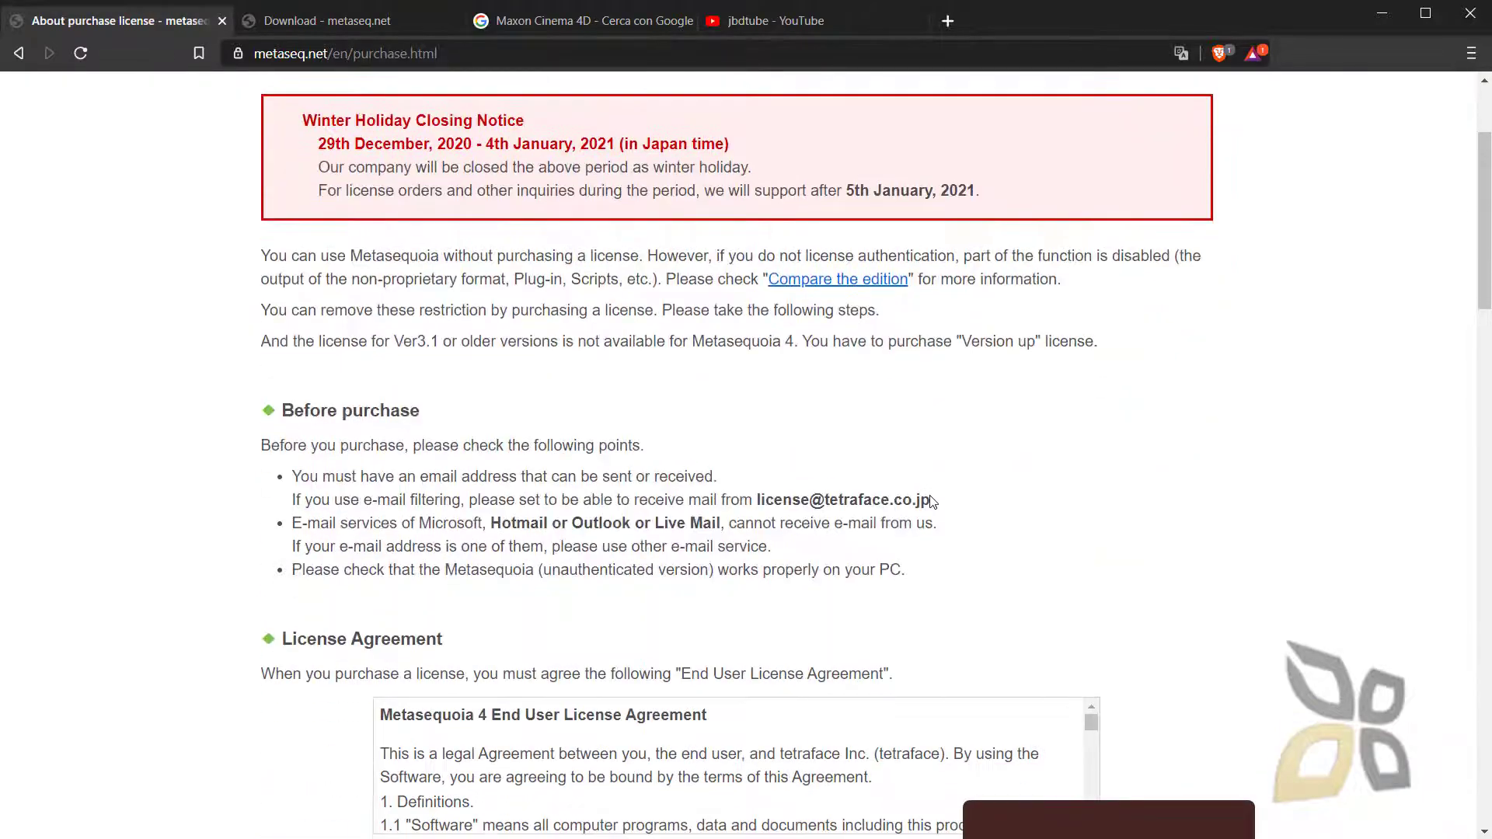
pyautogui.scroll(-7, 932, 497)
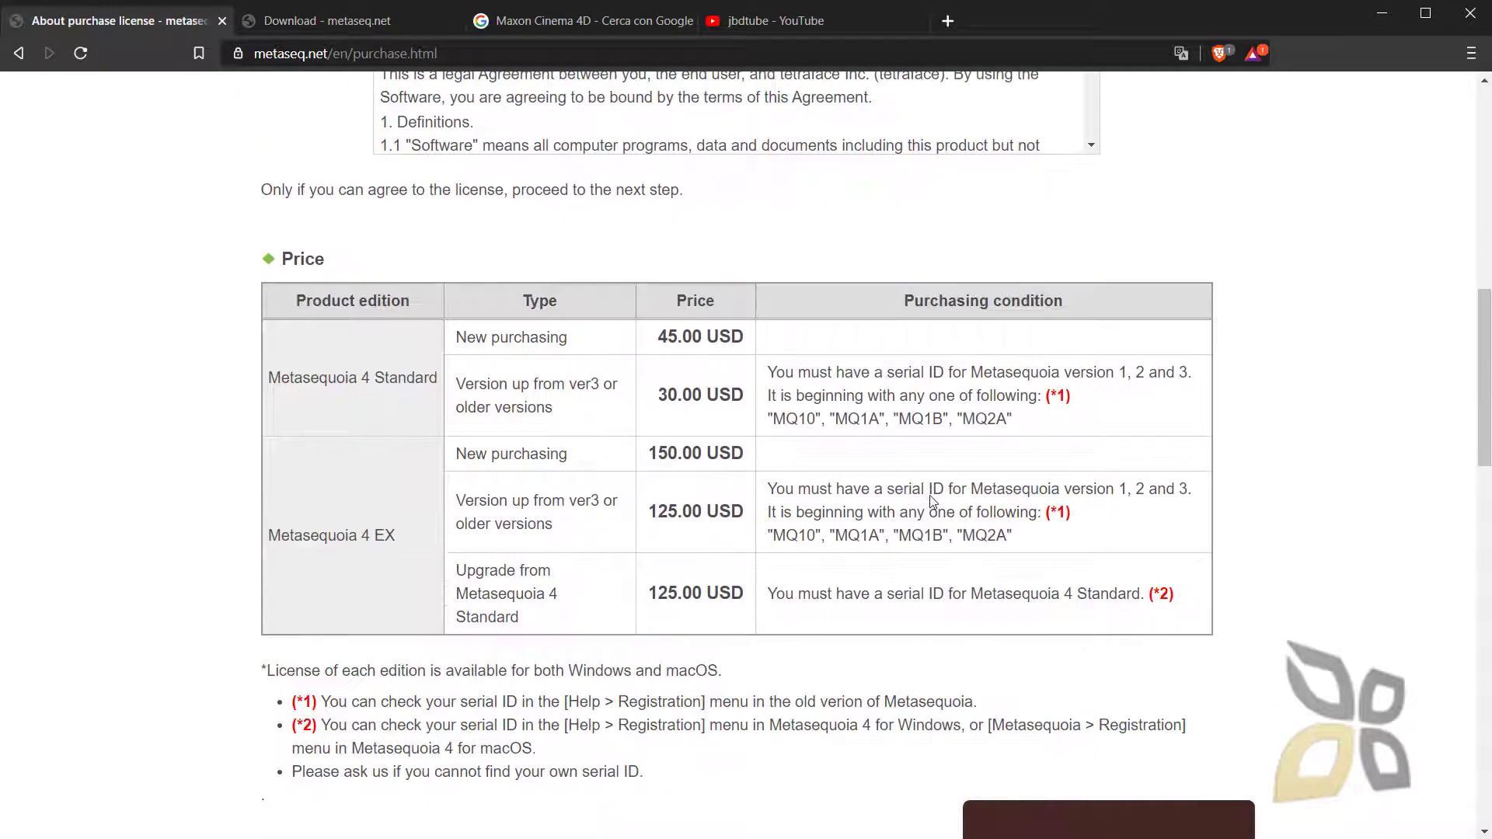
pyautogui.scroll(-3, 903, 500)
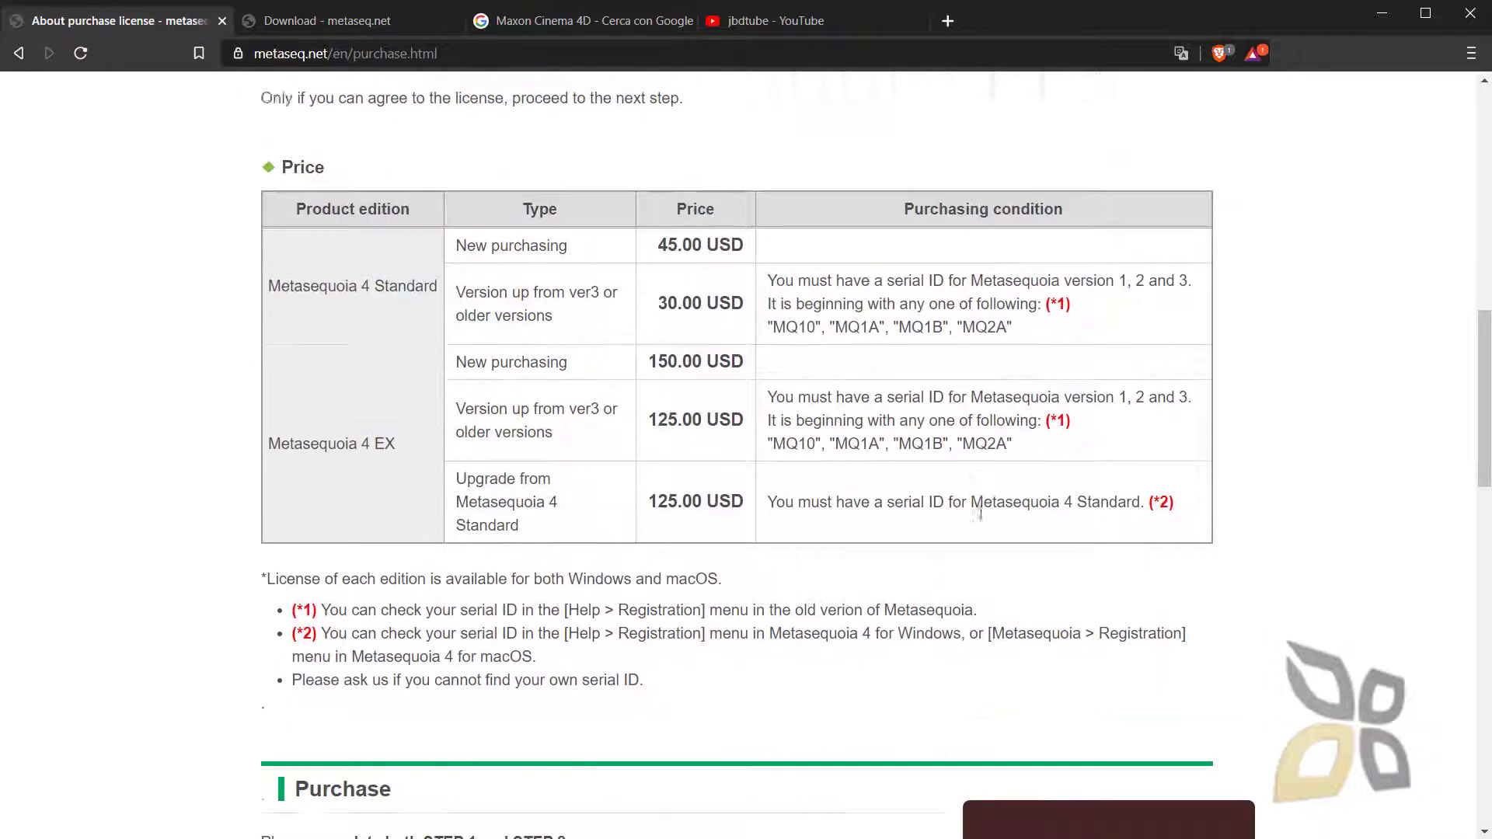
# Download the 64-bit Windows installer Metaseq475a_x64_Installer to the Download folder and set it to open when finished.
pyautogui.hotkey('alt', 'Left')
pyautogui.scroll(-3, 781, 516)
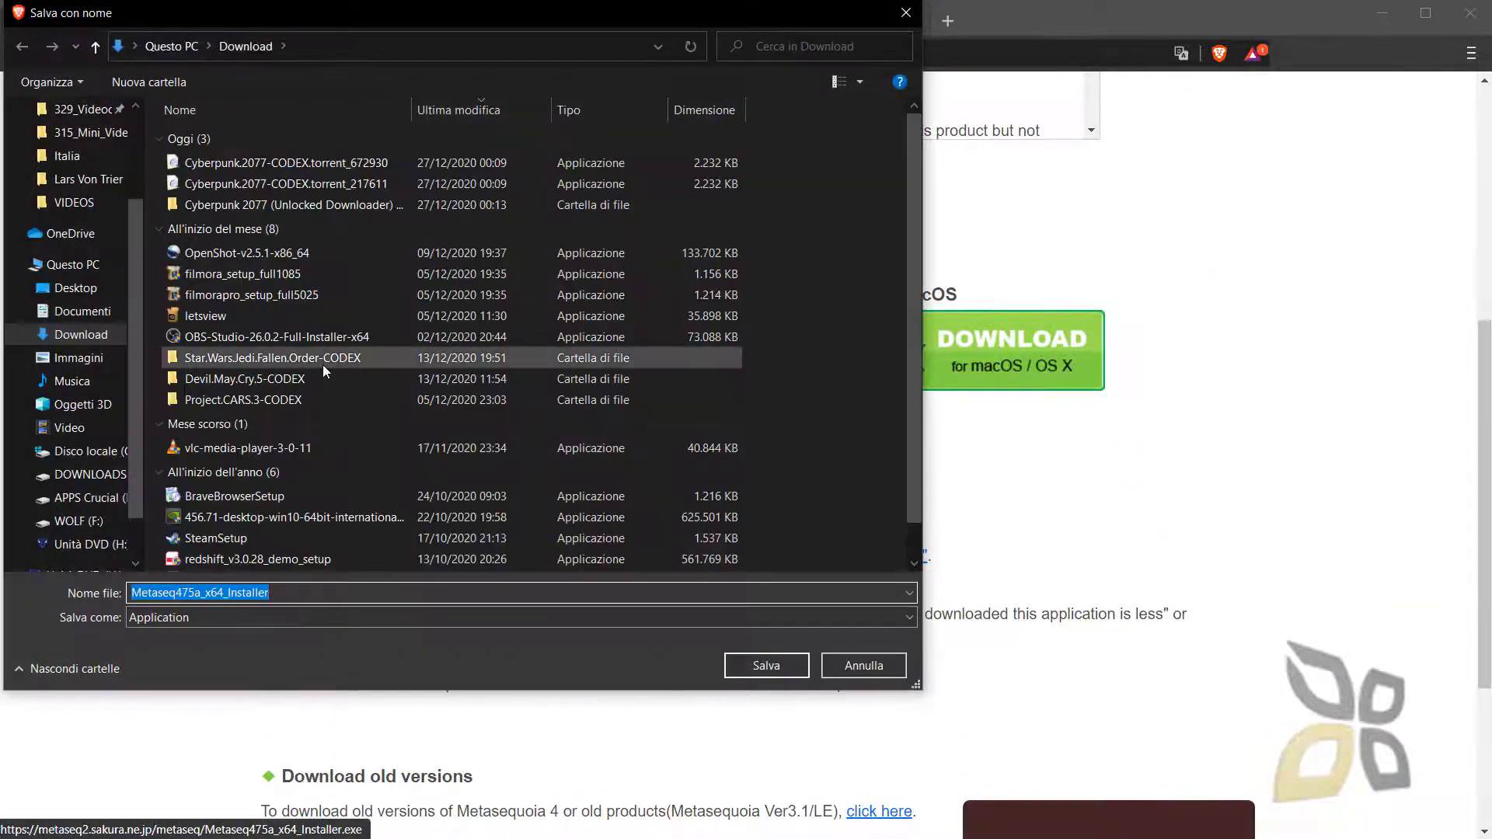
pyautogui.click(764, 670)
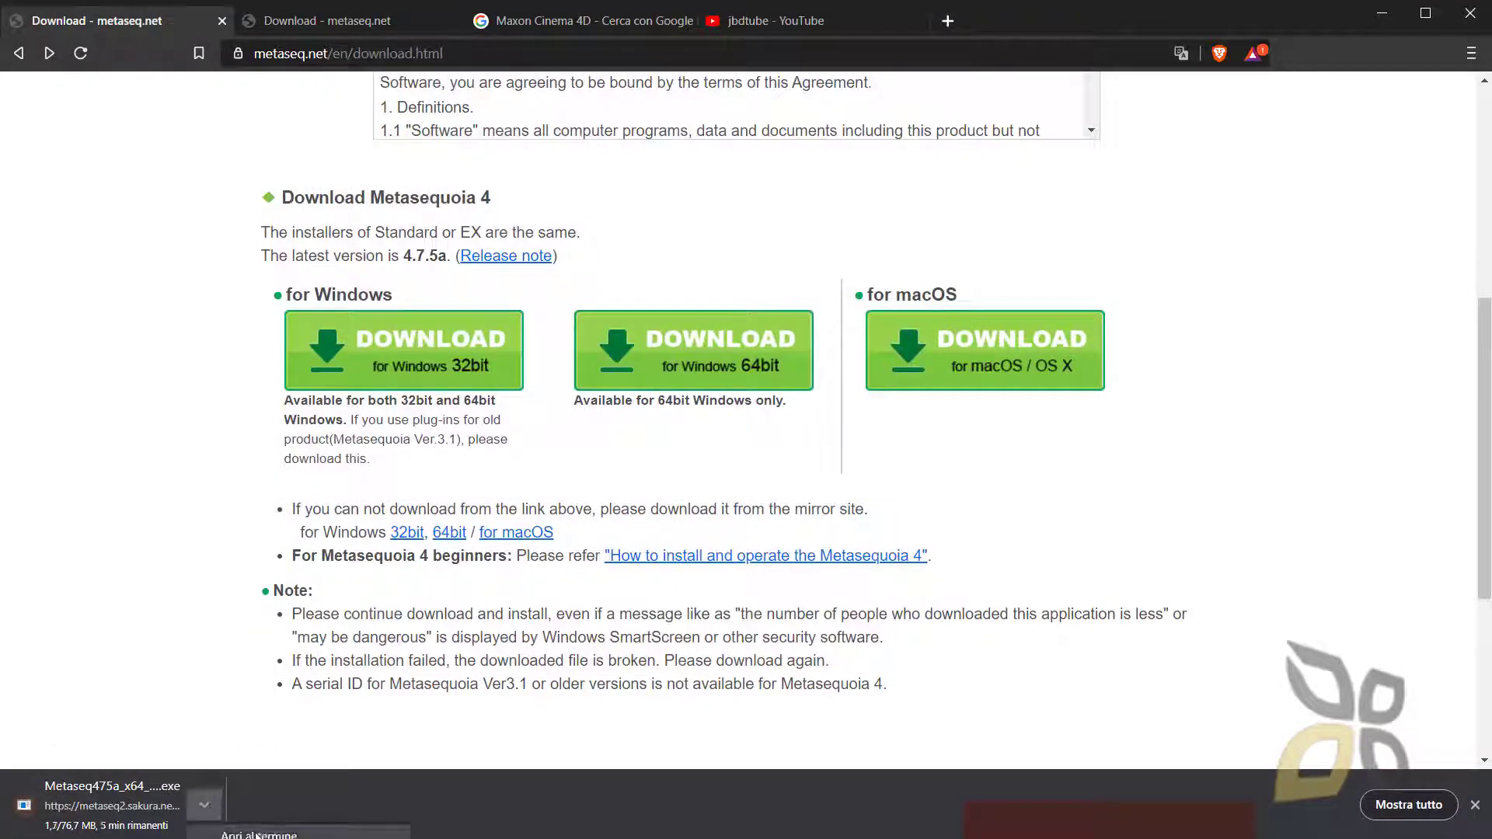
pyautogui.click(51, 810)
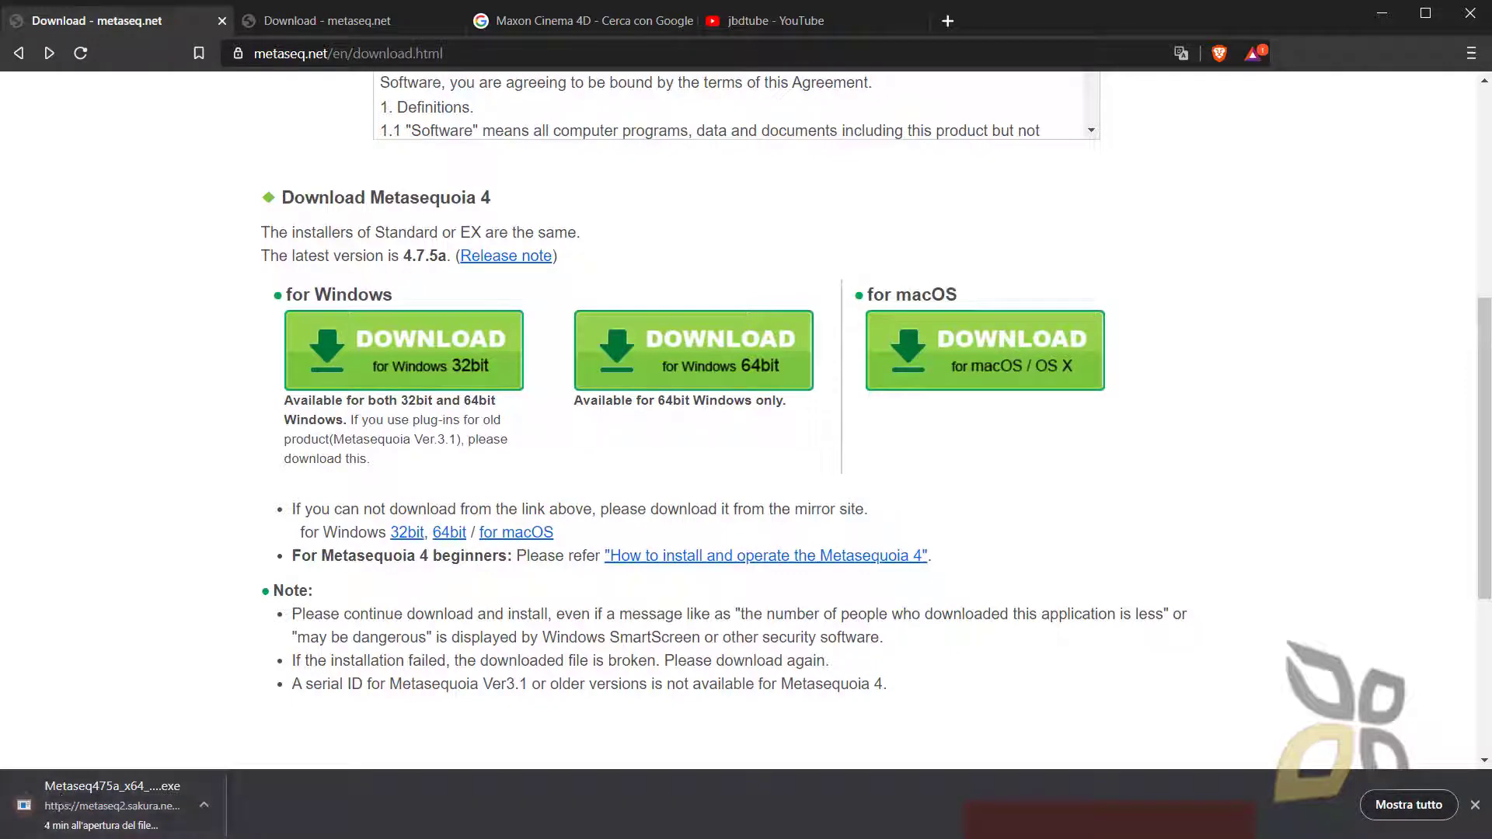
# Open the Compare editions page and examine which features each Metasequoia 4 license includes, including the Create text objects description.
pyautogui.scroll(6, 347, 735)
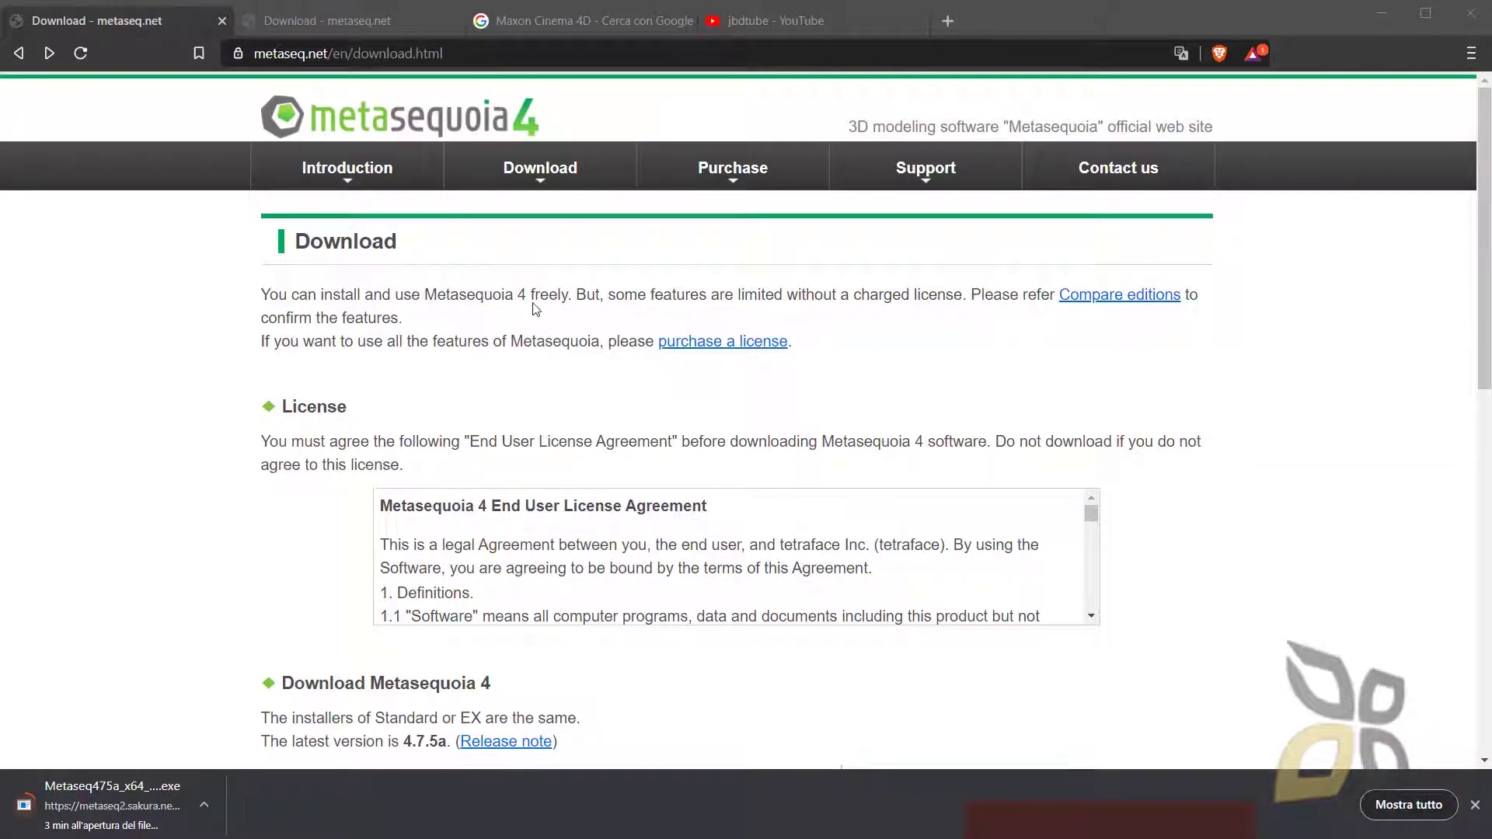
pyautogui.click(1078, 305)
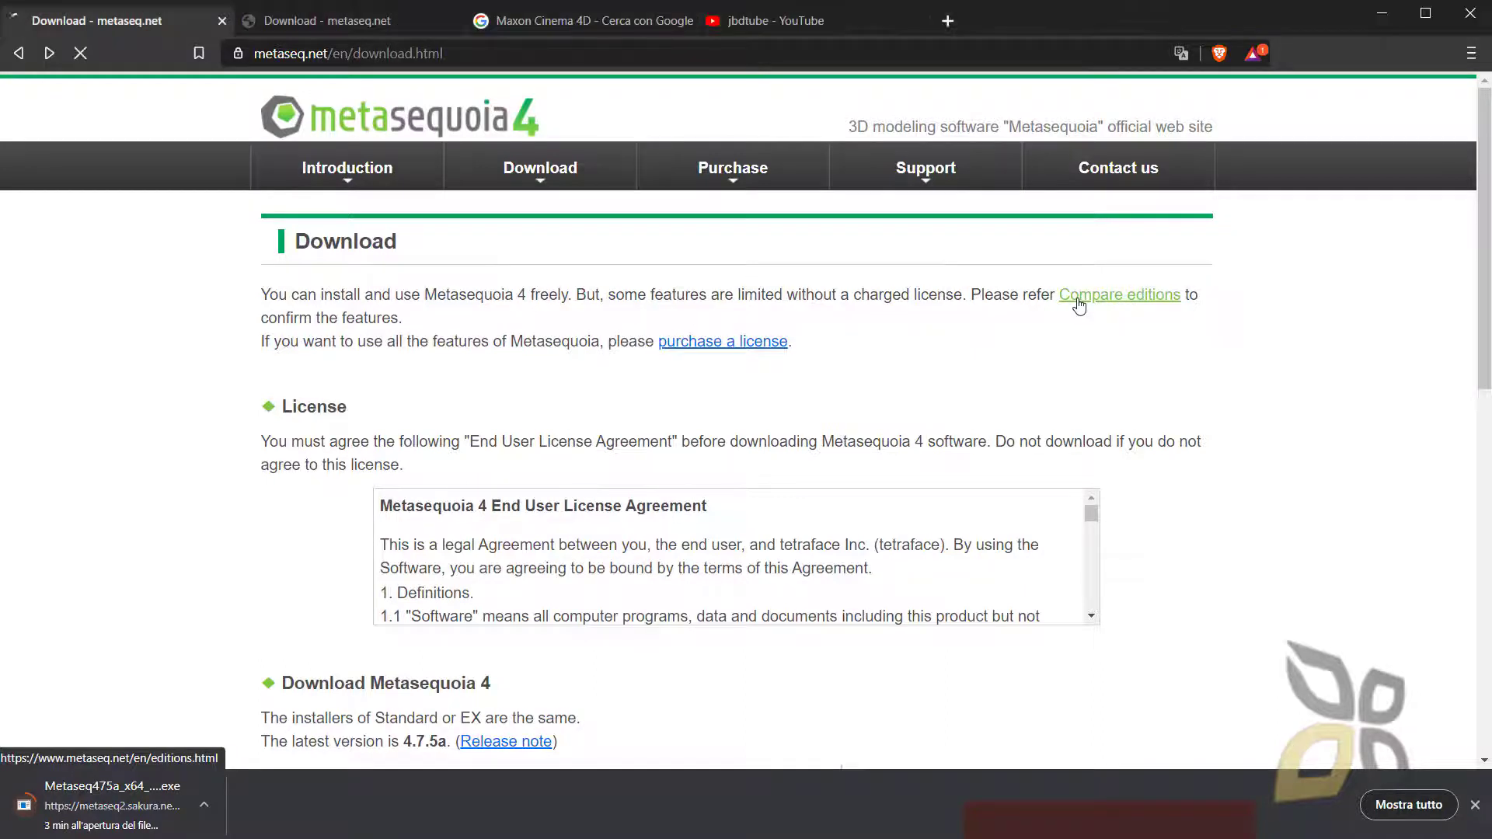
pyautogui.scroll(-1, 803, 437)
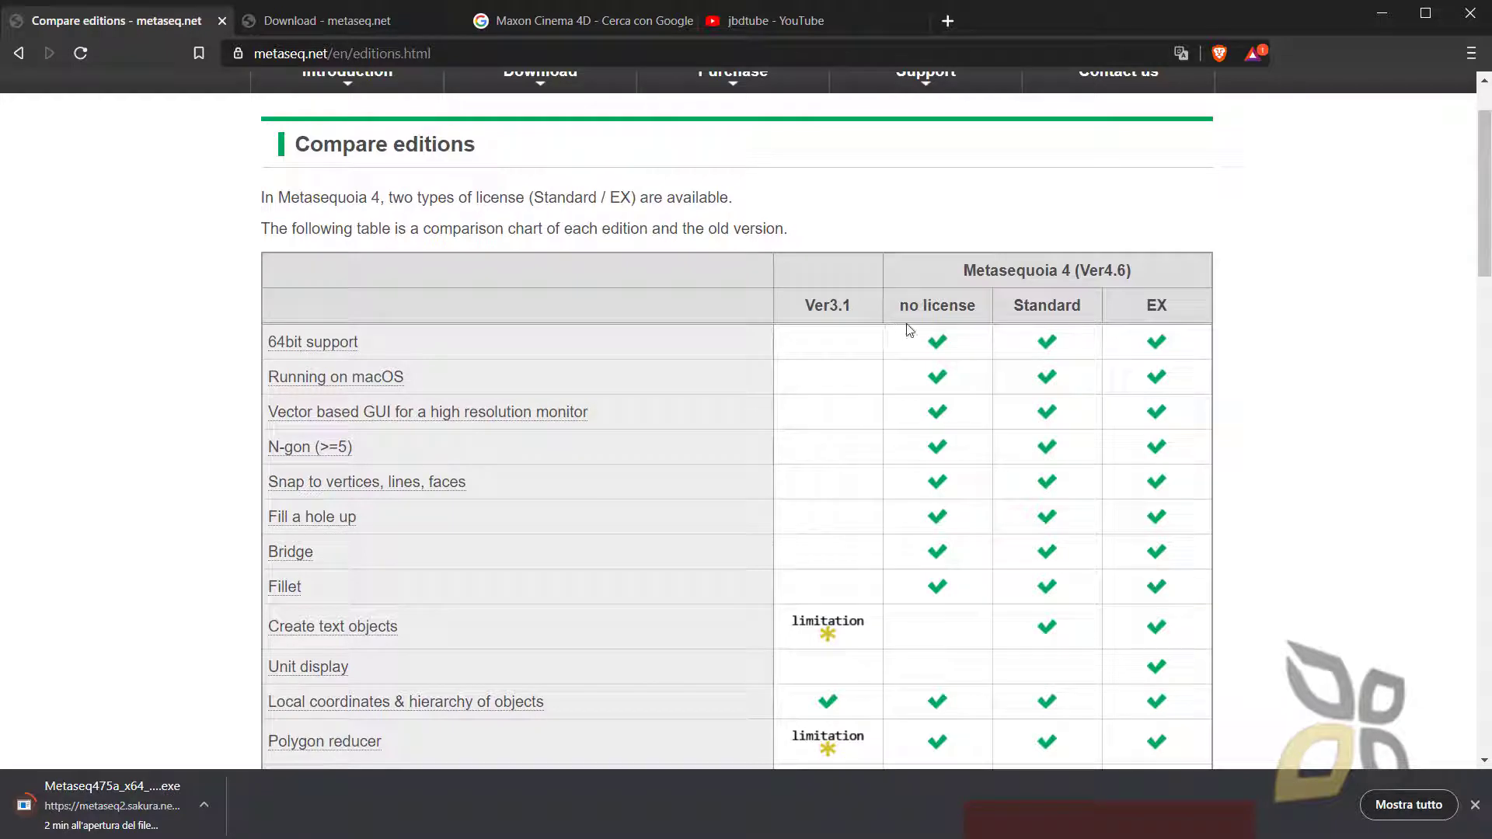
pyautogui.scroll(-1, 973, 365)
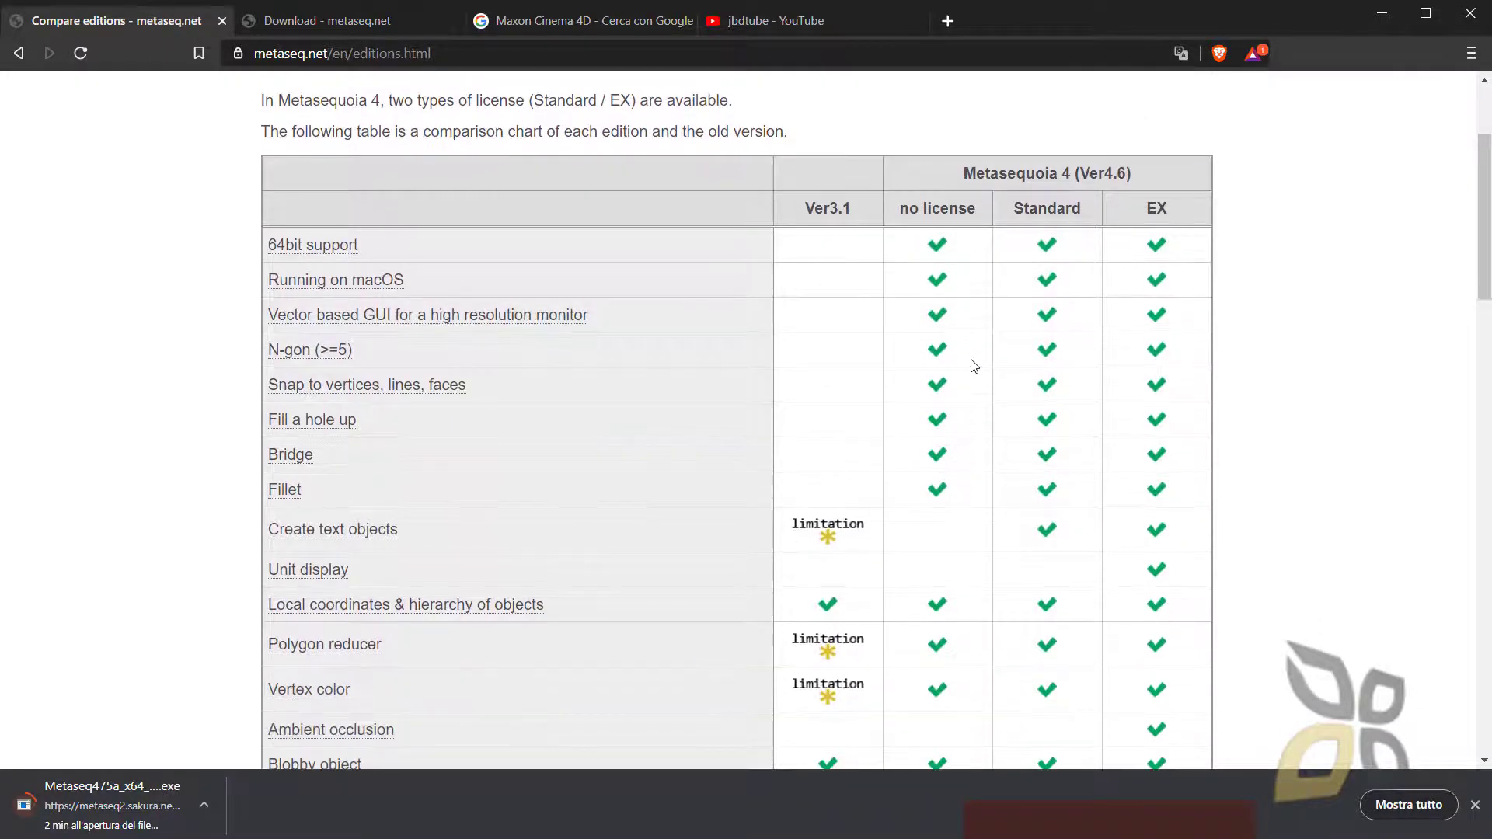
pyautogui.scroll(-2, 937, 373)
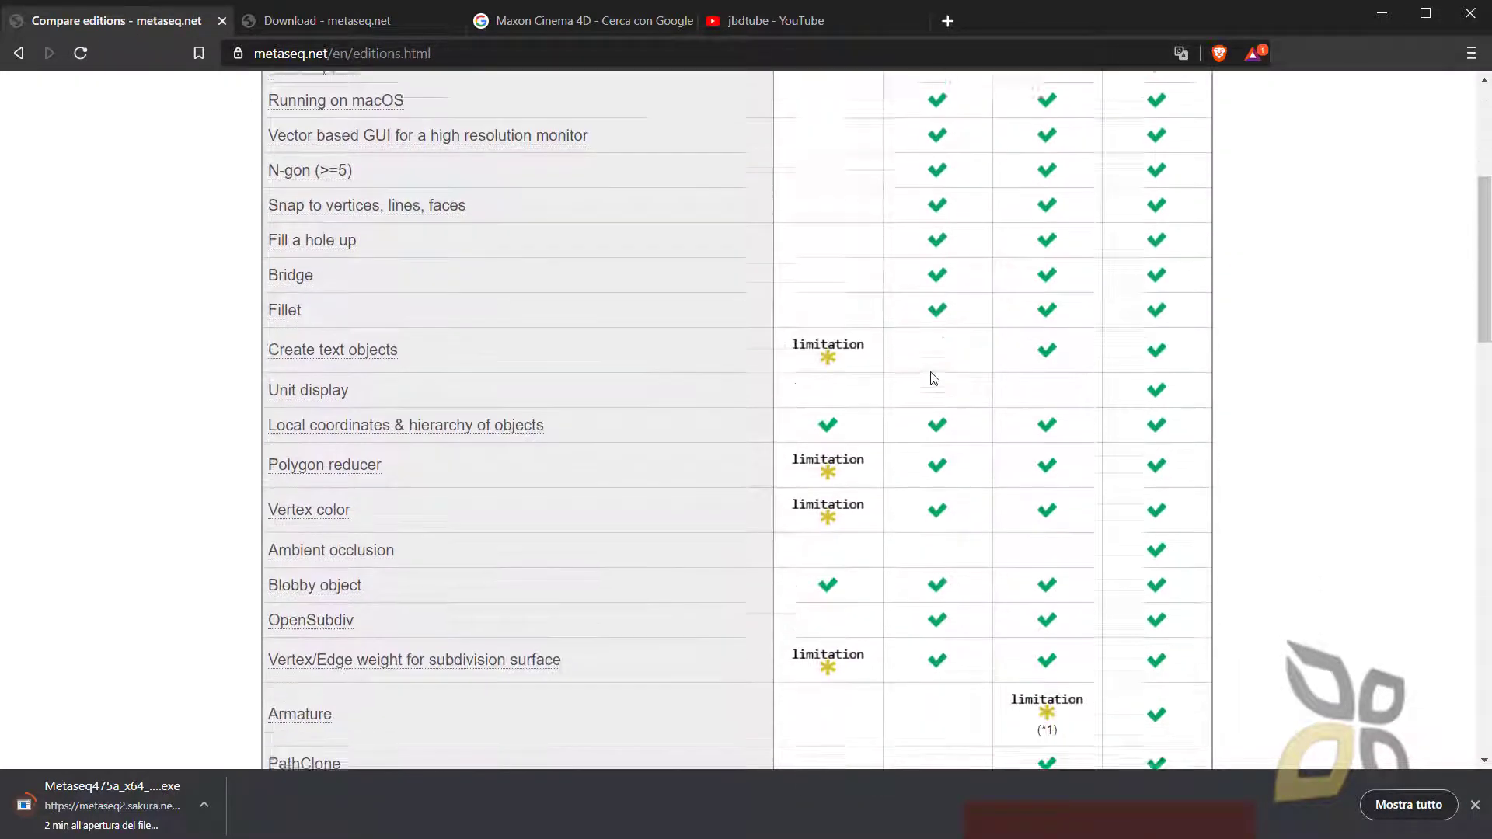
pyautogui.scroll(2, 943, 371)
pyautogui.scroll(-1, 894, 389)
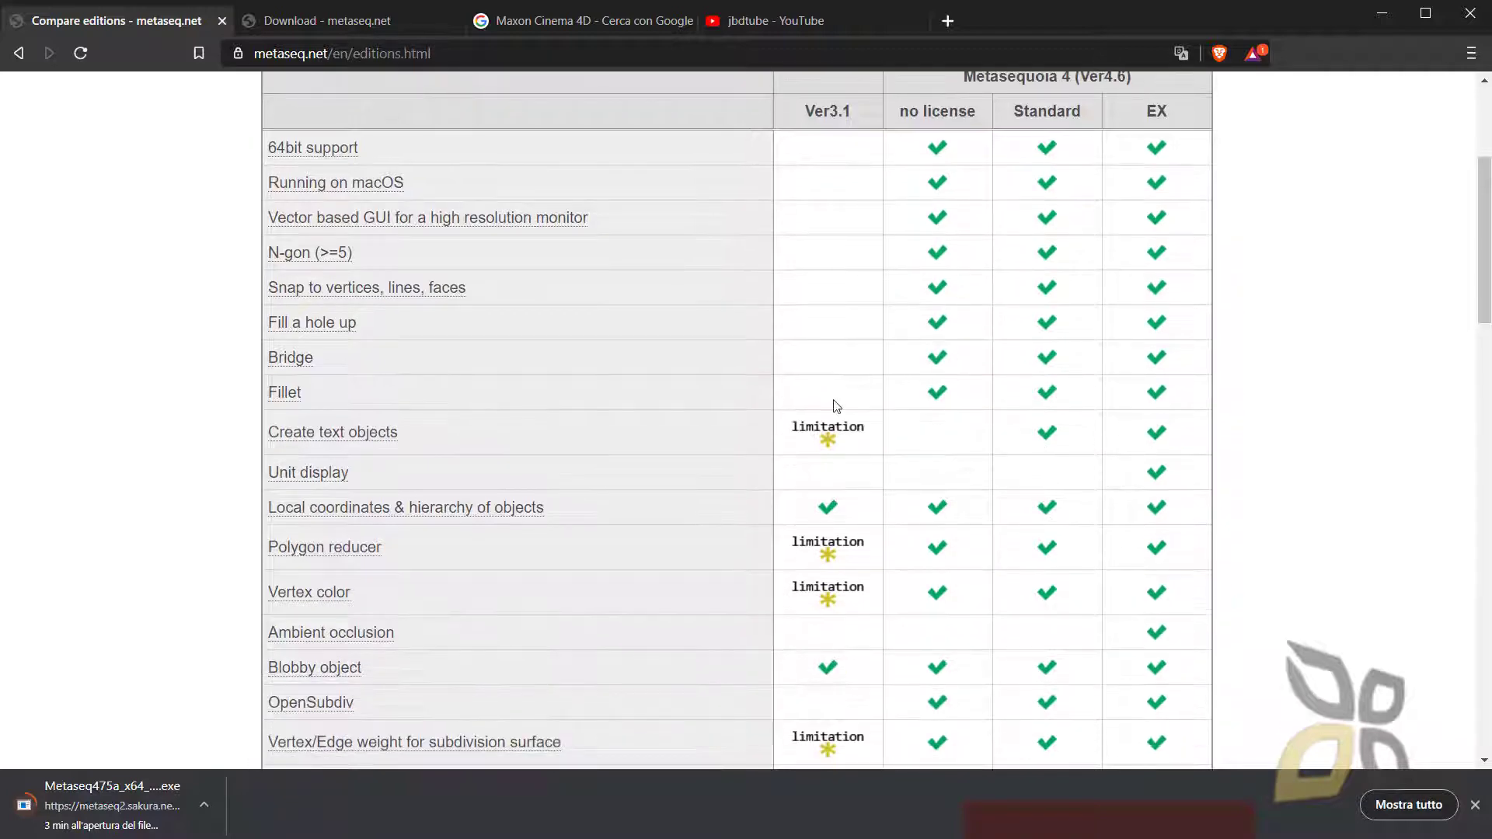
pyautogui.scroll(-1, 416, 465)
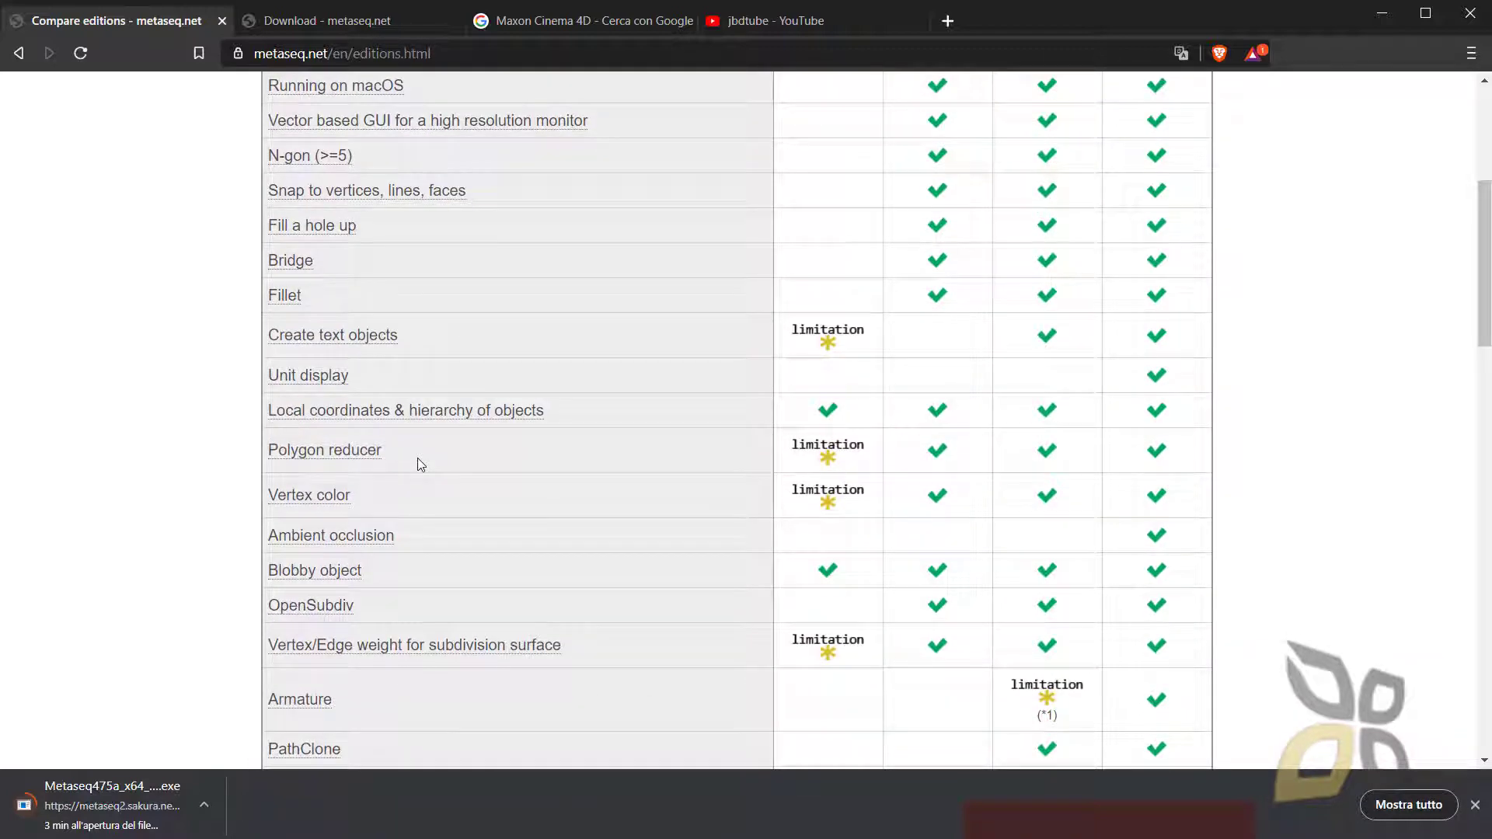
pyautogui.moveTo(370, 342)
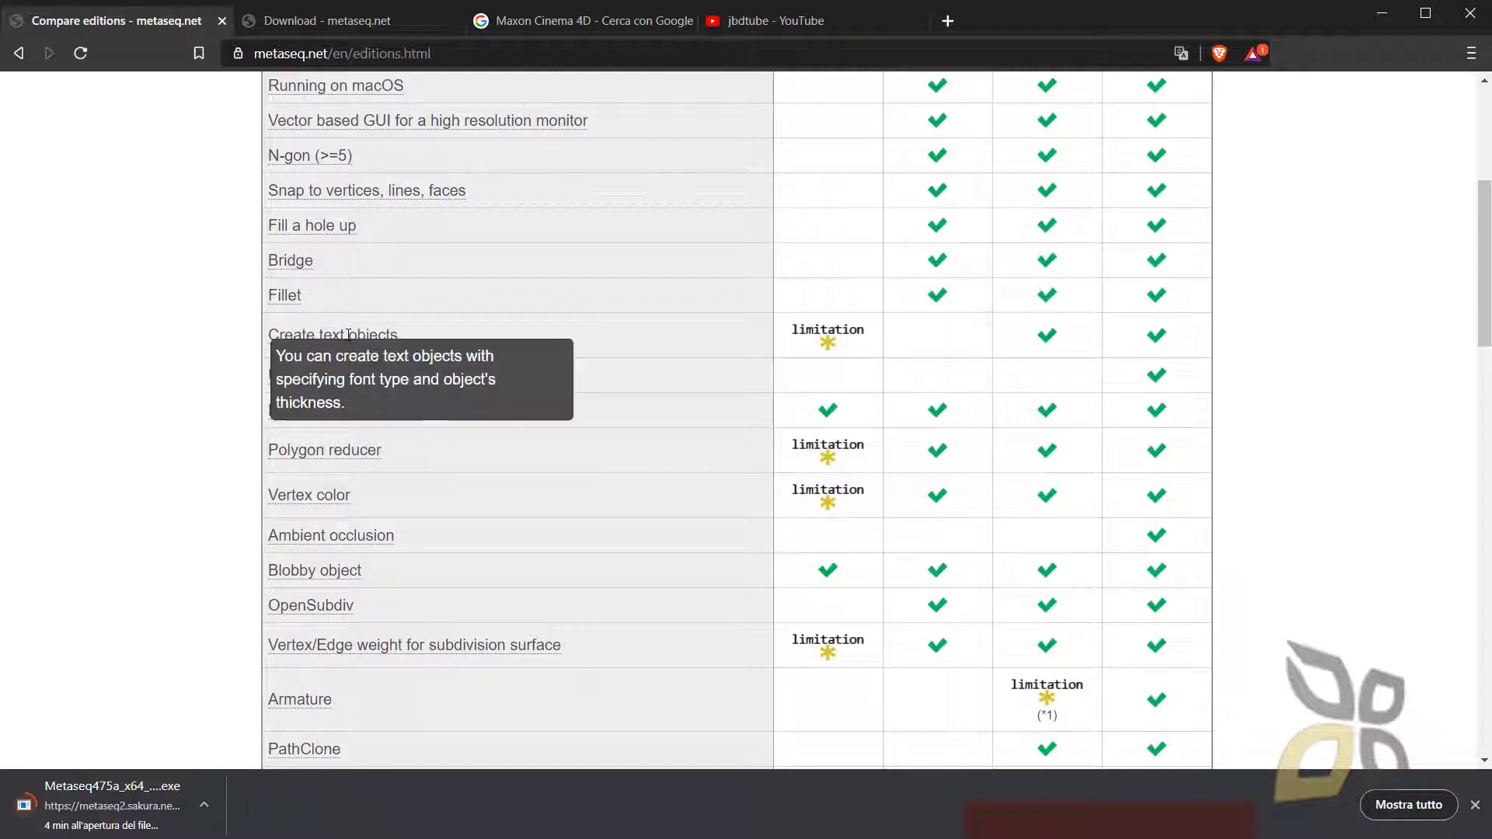
pyautogui.scroll(-1, 697, 480)
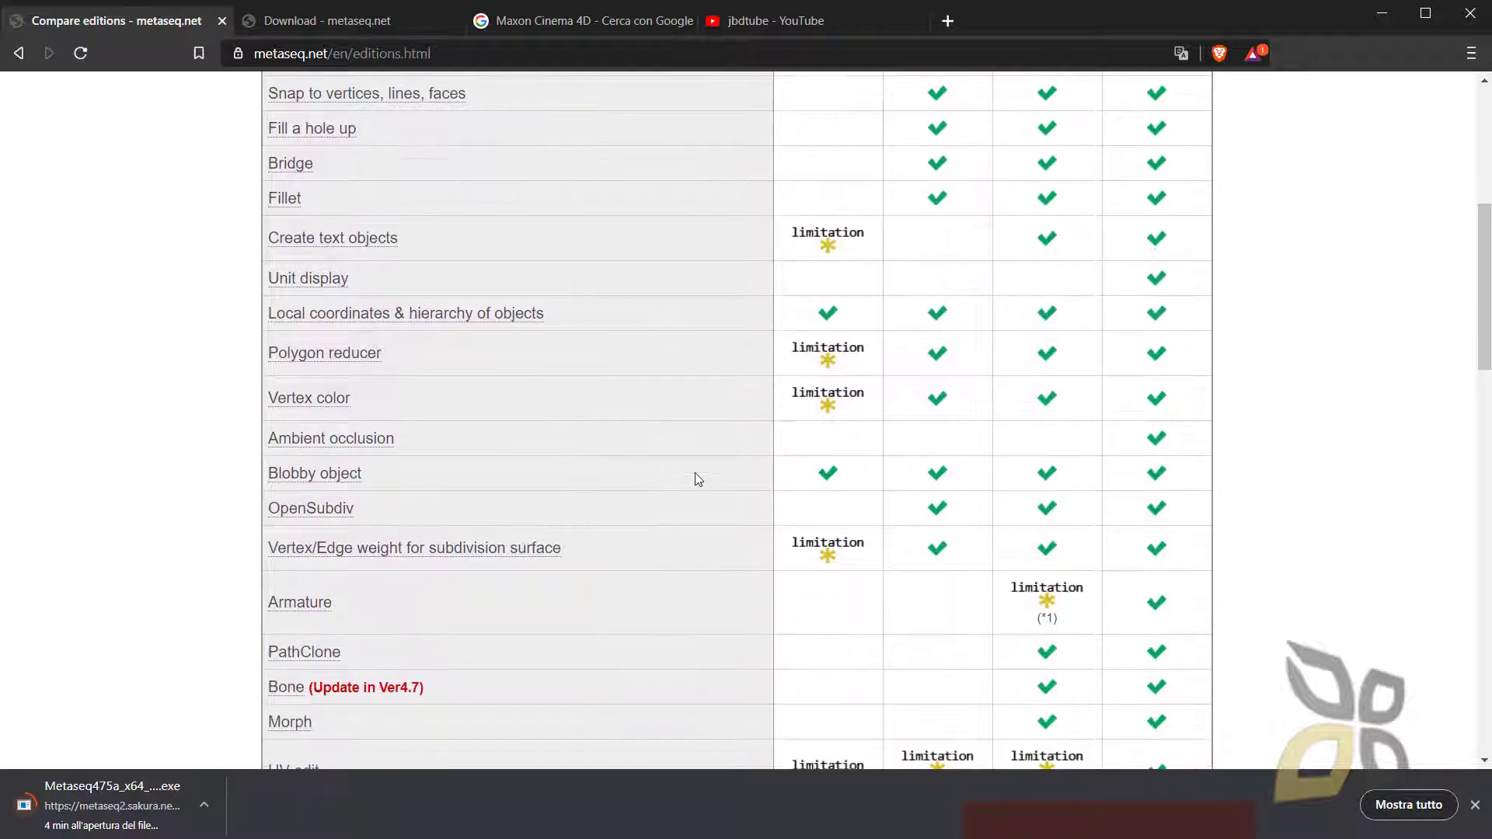
# Examine the rest of the edition comparison table, from the modeling features down to the export, import and image formats and footnotes.
pyautogui.scroll(-1, 954, 350)
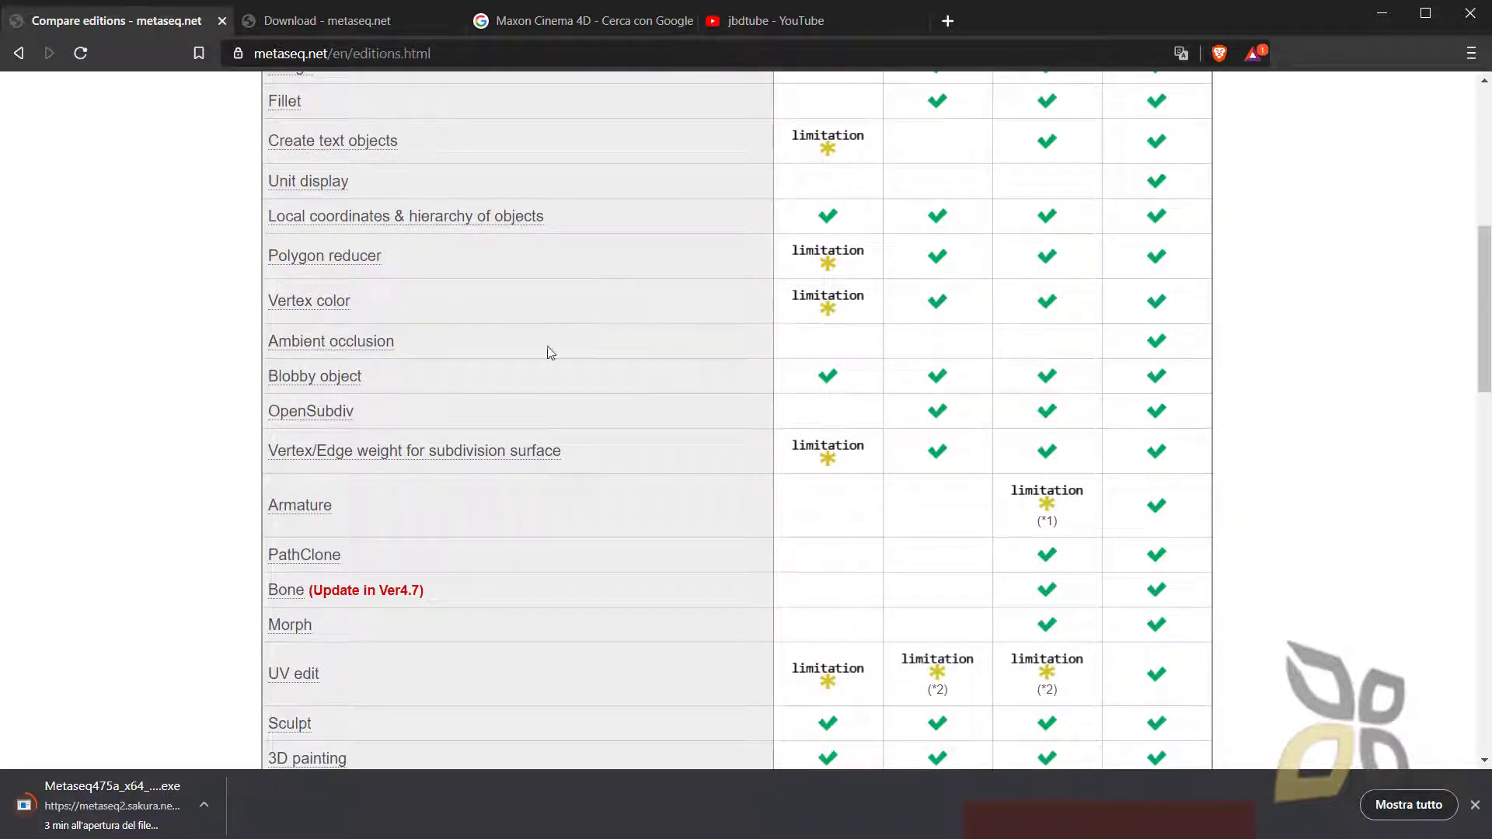
pyautogui.scroll(-1, 666, 404)
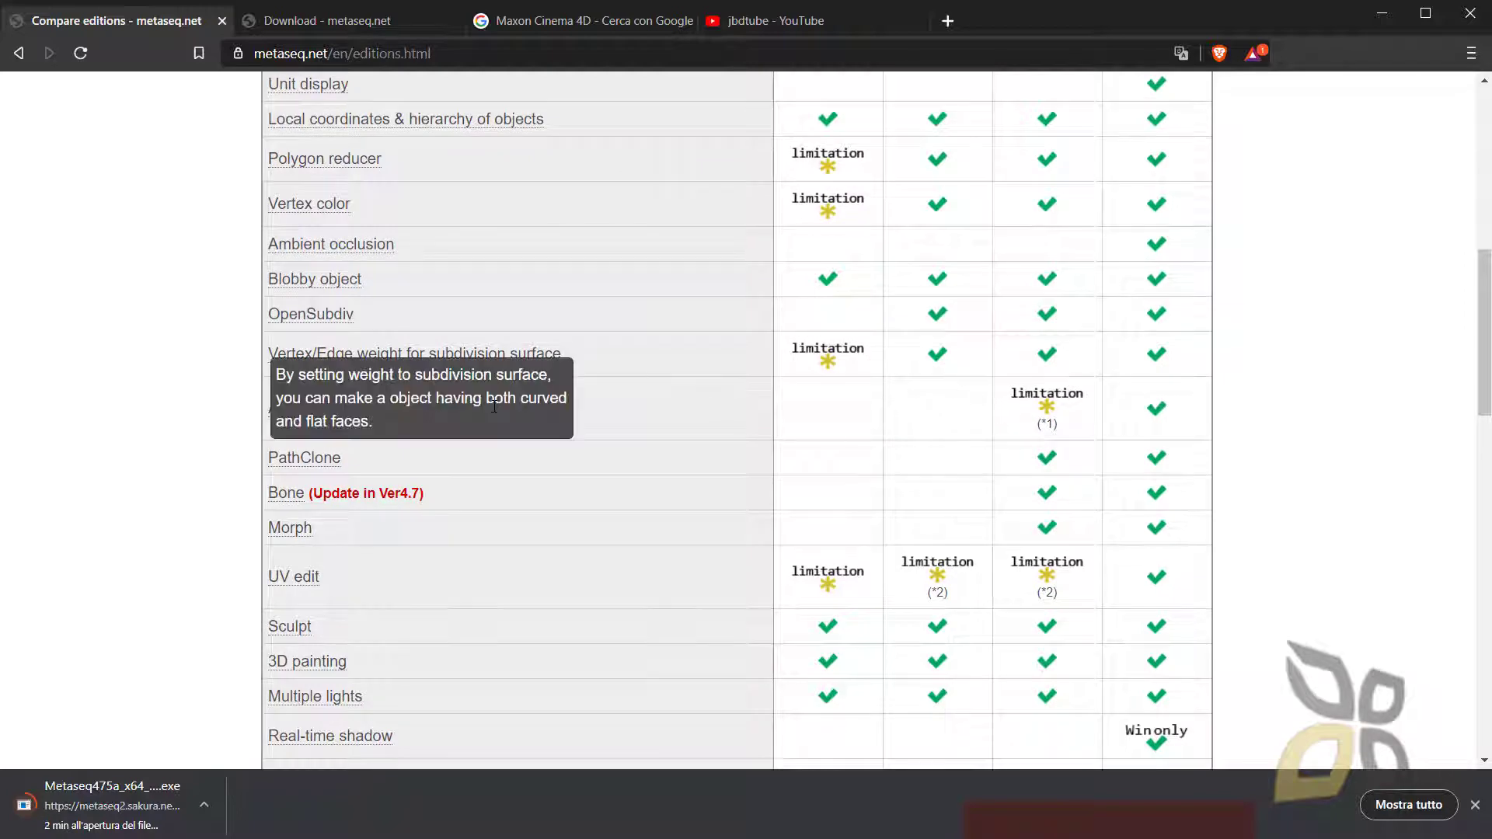
pyautogui.scroll(-1, 583, 403)
pyautogui.scroll(-1, 470, 376)
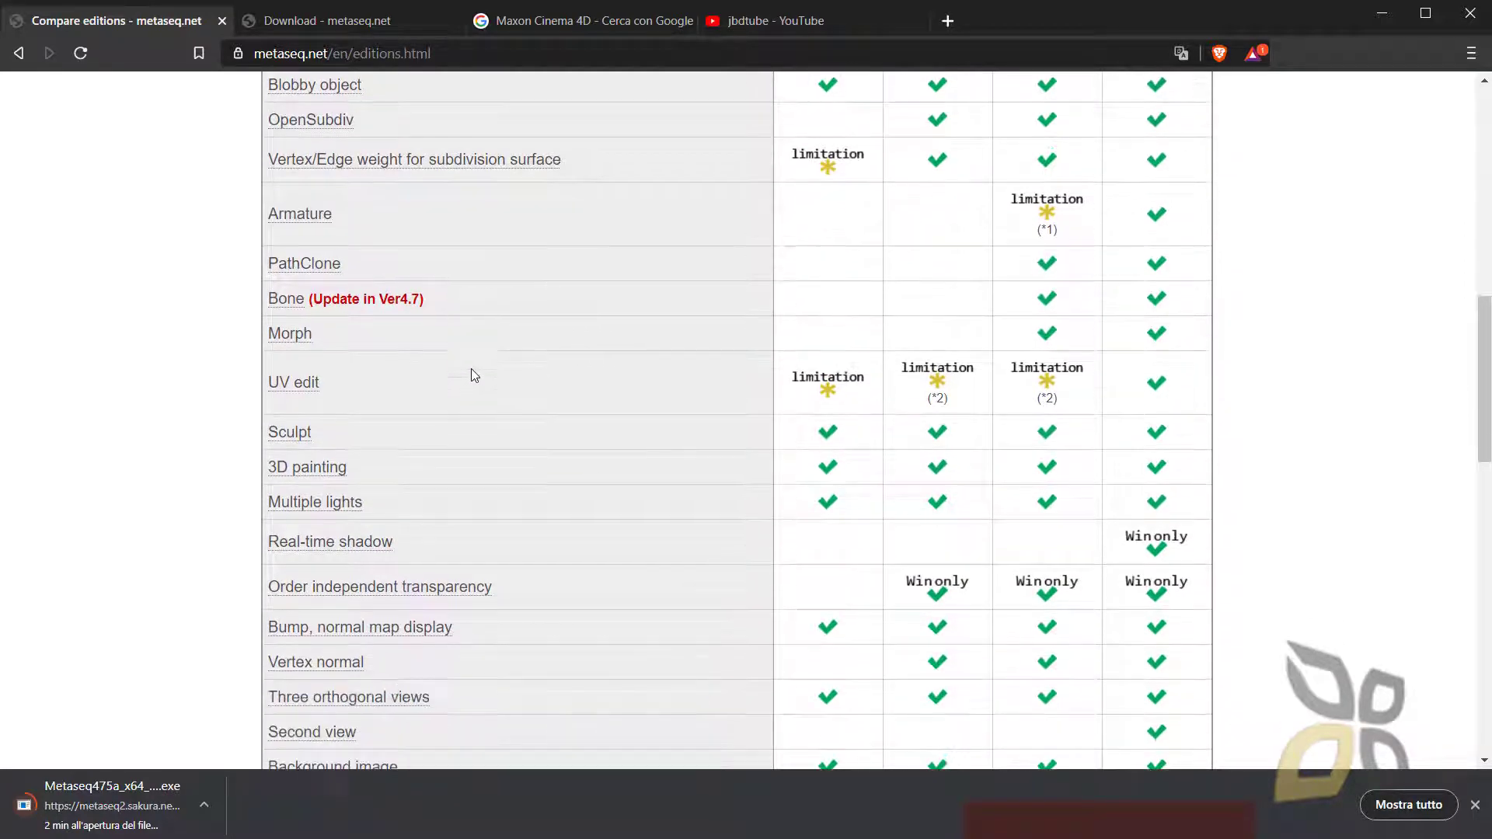
pyautogui.scroll(-2, 476, 370)
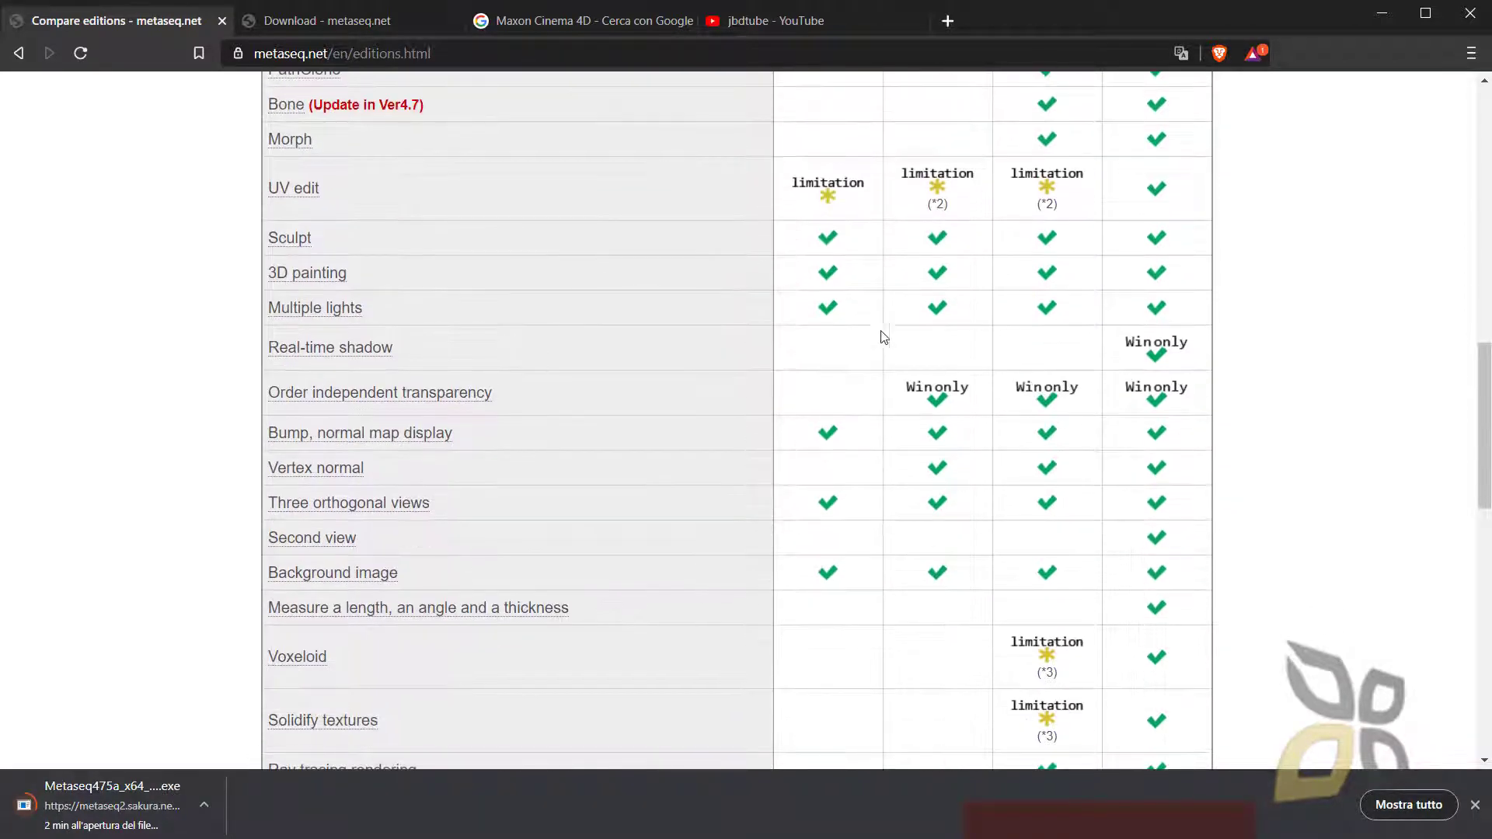
pyautogui.scroll(-1, 925, 331)
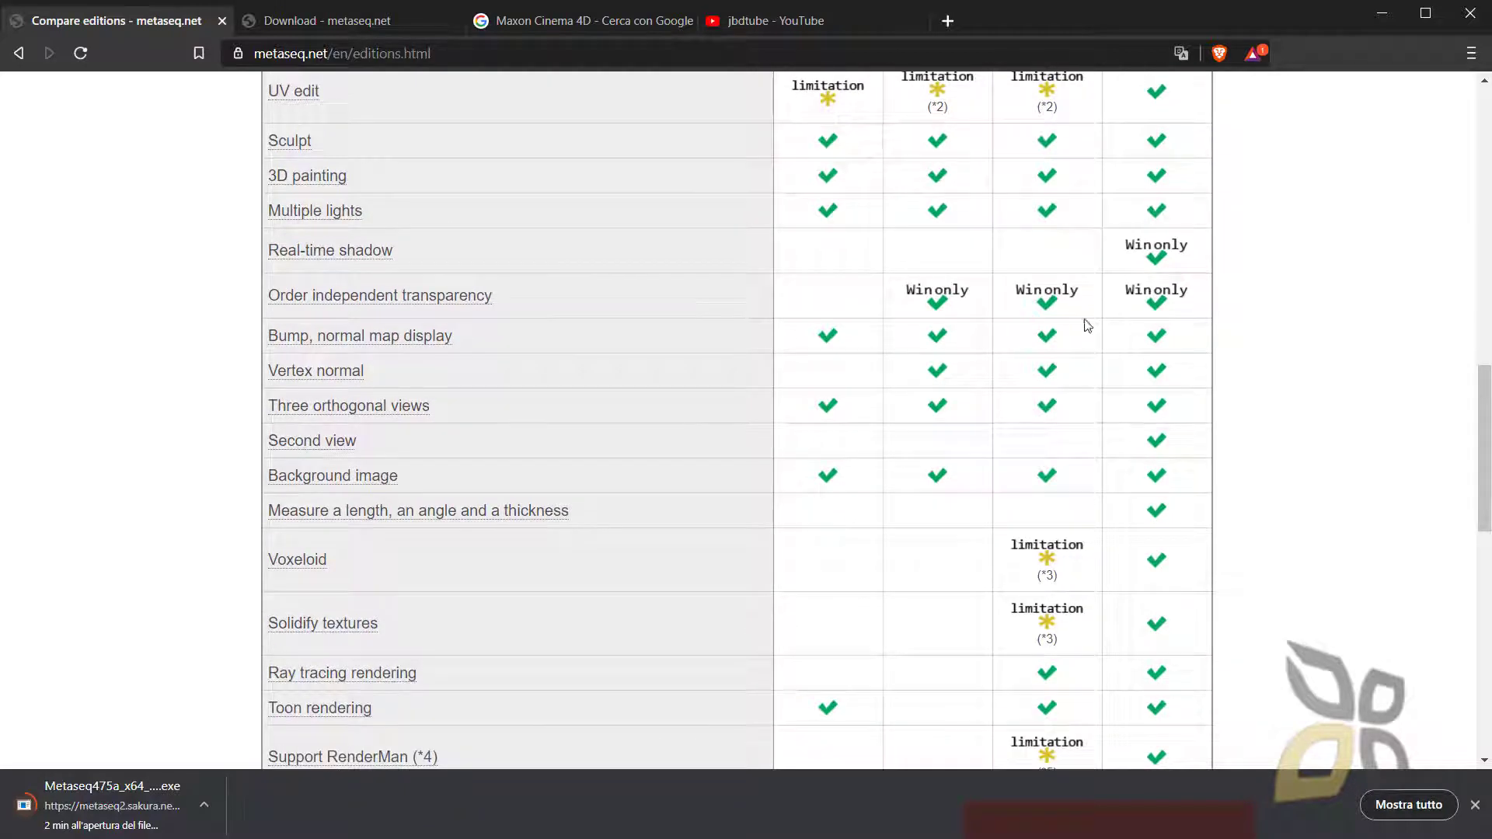
pyautogui.scroll(-6, 463, 334)
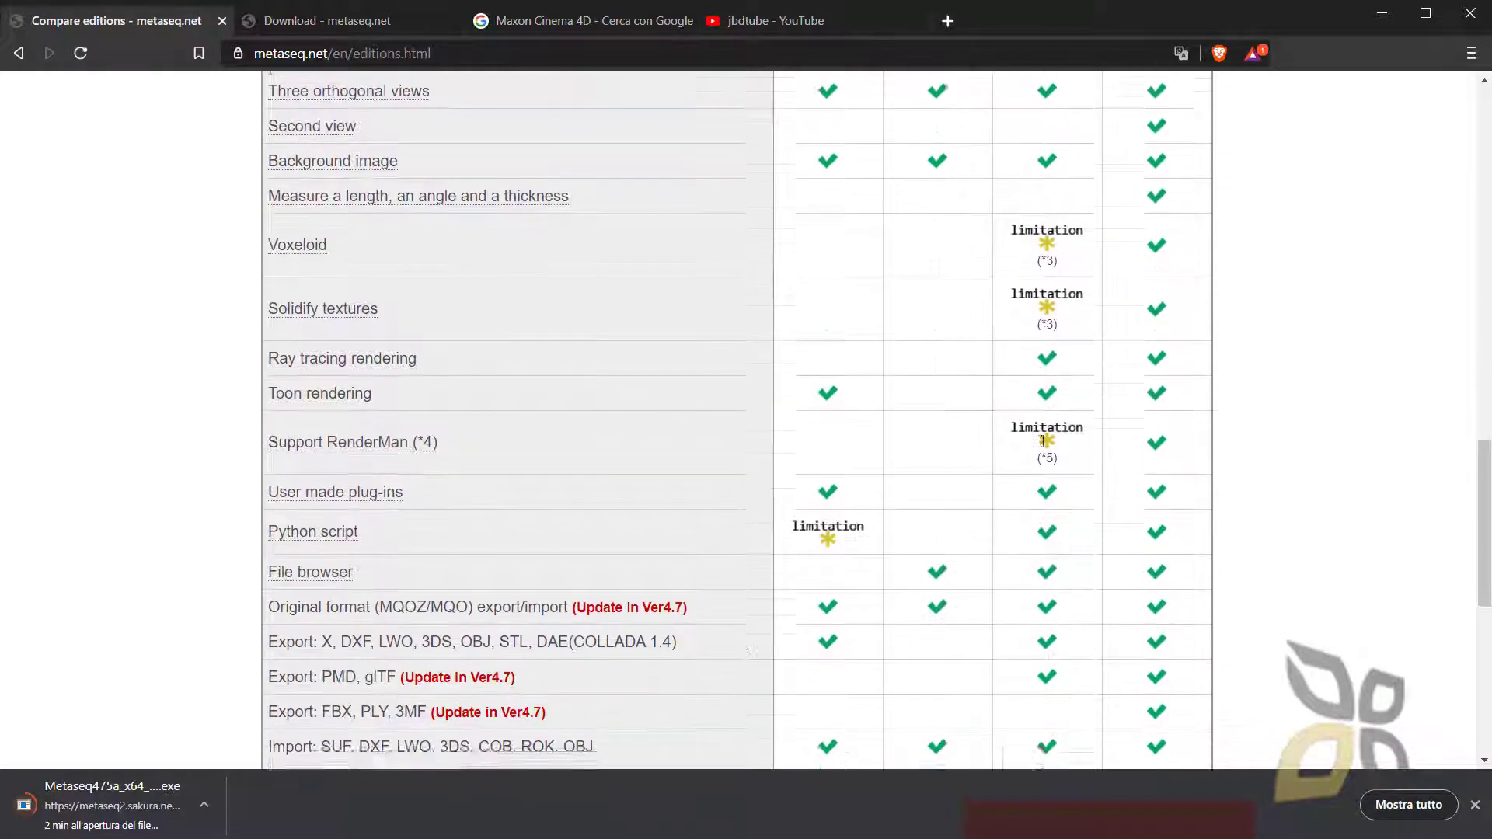
pyautogui.scroll(-2, 630, 371)
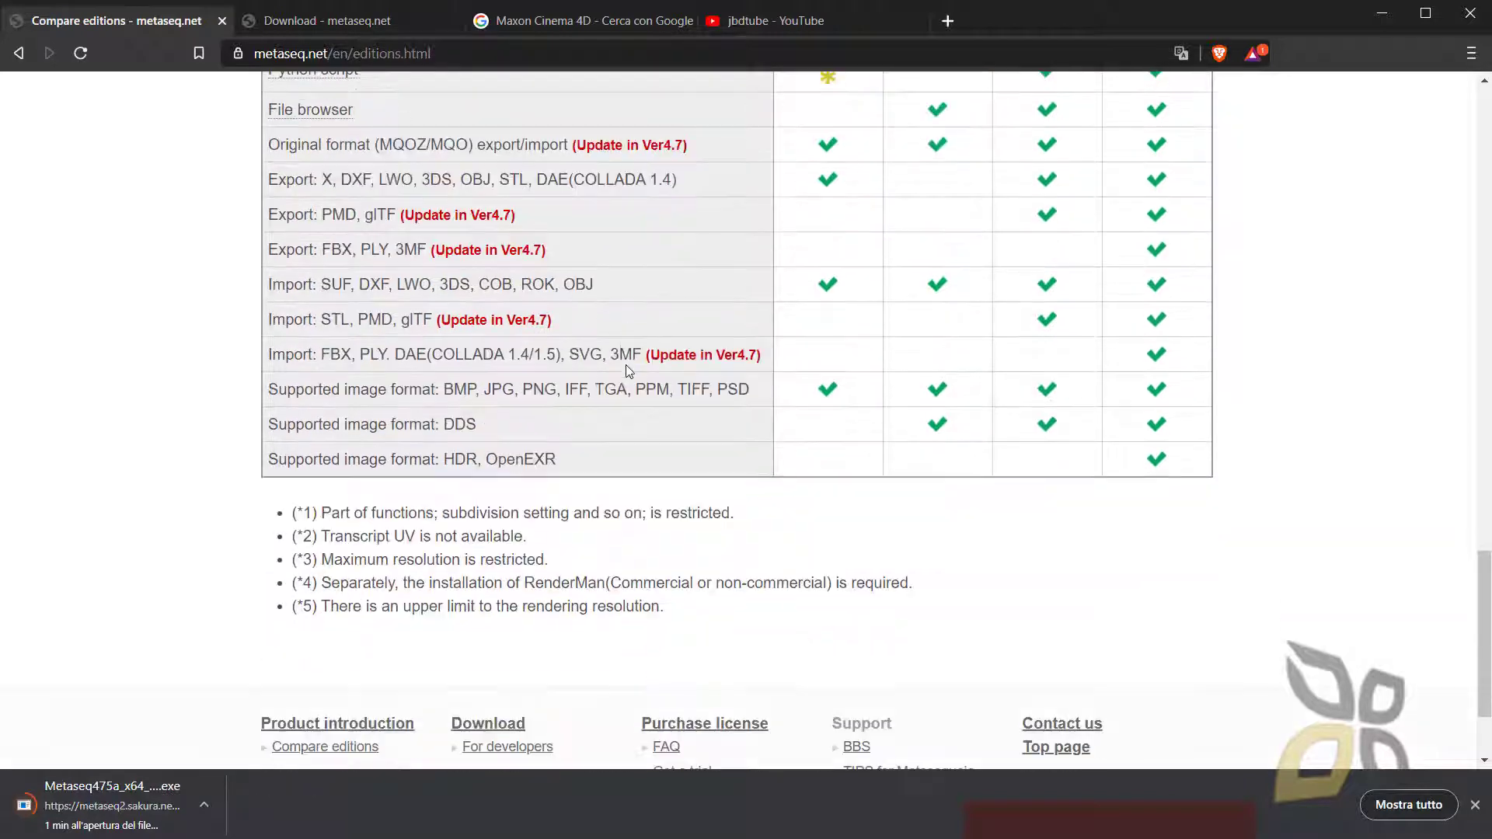
pyautogui.scroll(-3, 434, 496)
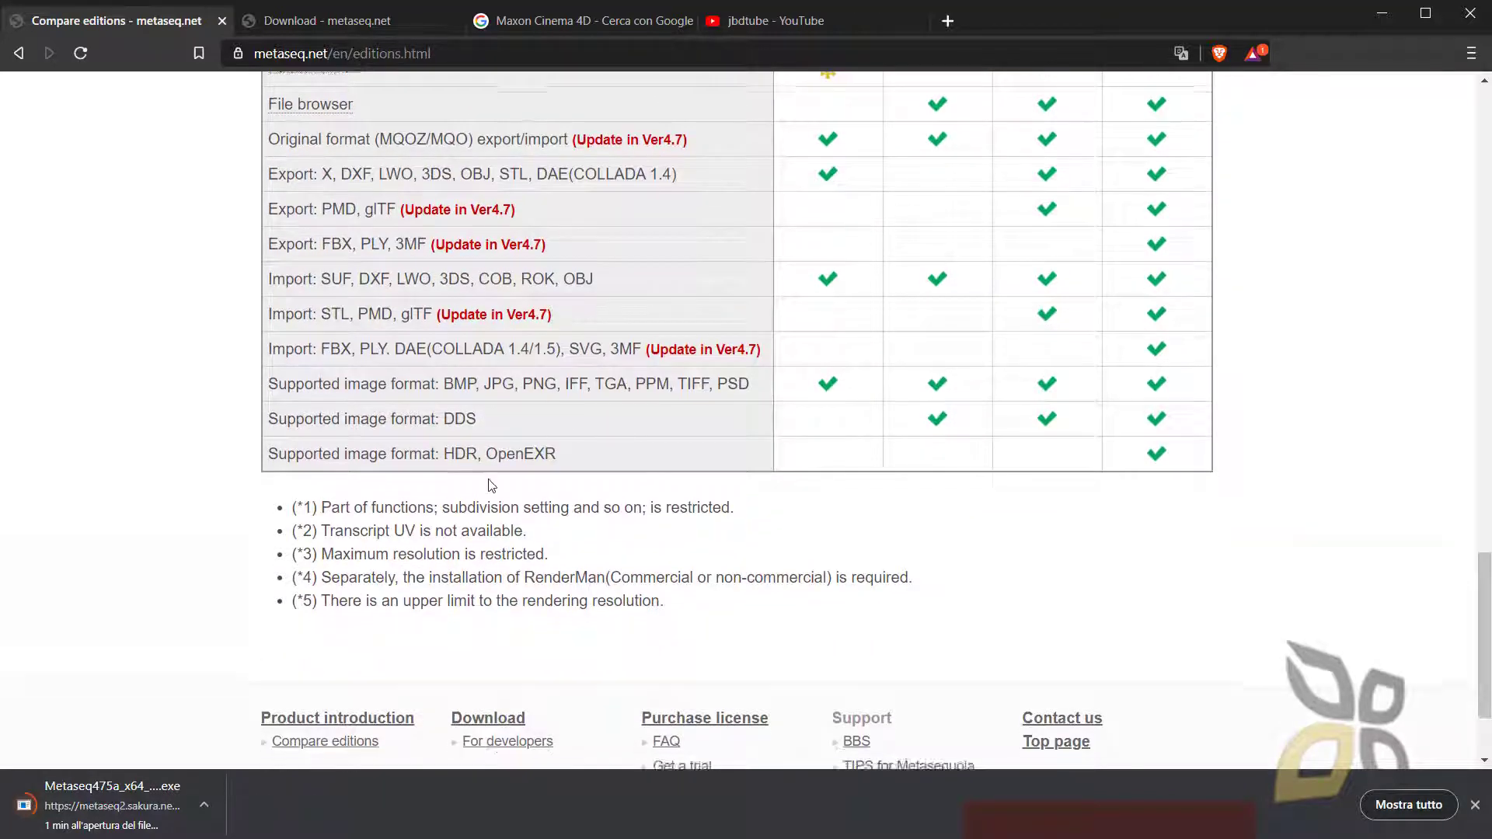
# Open the Get a trial page and highlight the sentence about trying full features with a trial license for 30 days.
pyautogui.click(483, 479)
pyautogui.moveTo(695, 183)
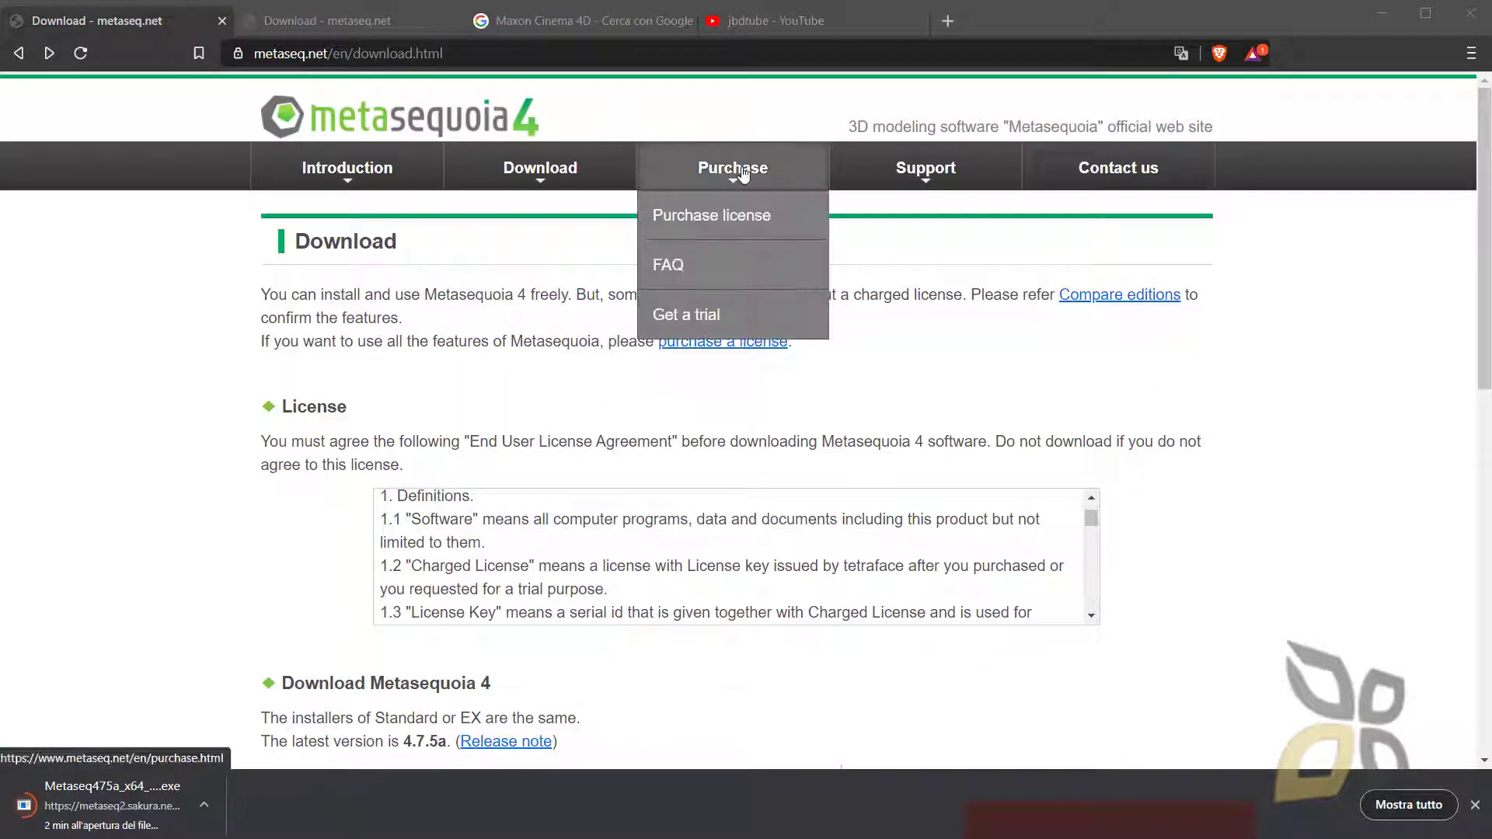
pyautogui.click(702, 315)
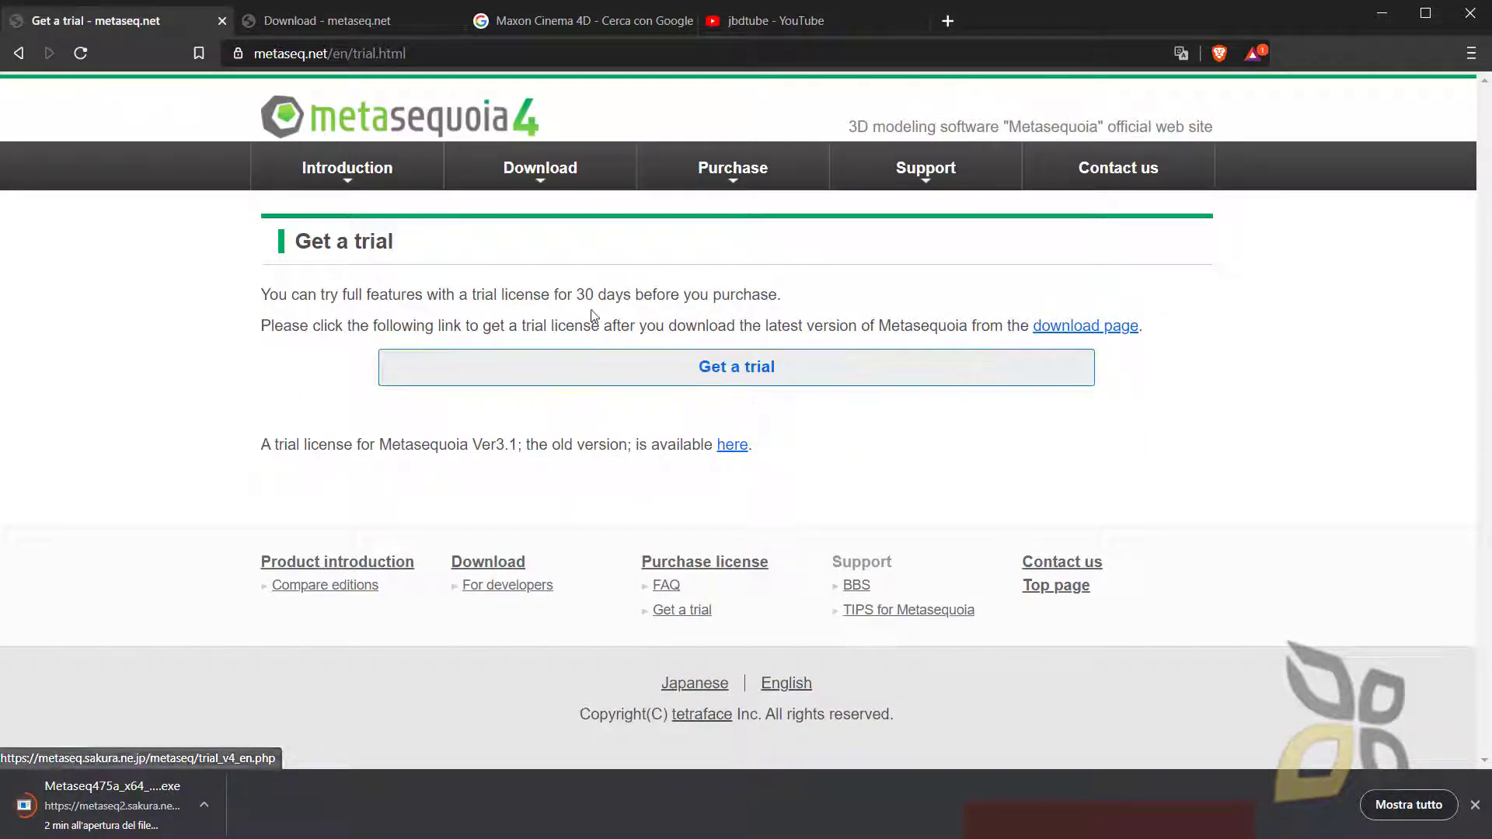
pyautogui.moveTo(578, 295); pyautogui.dragTo(643, 296)
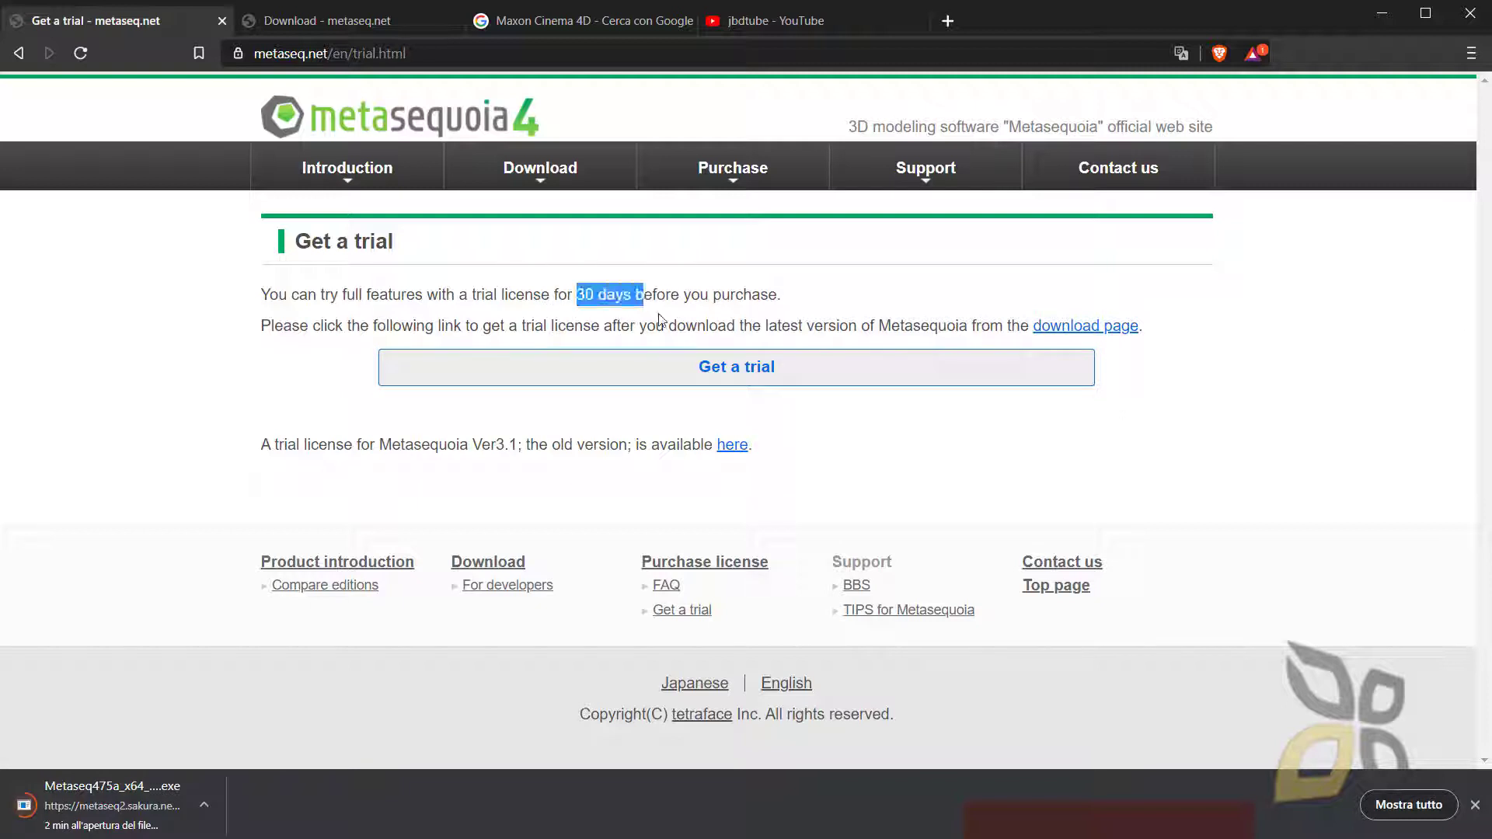
pyautogui.click(740, 298)
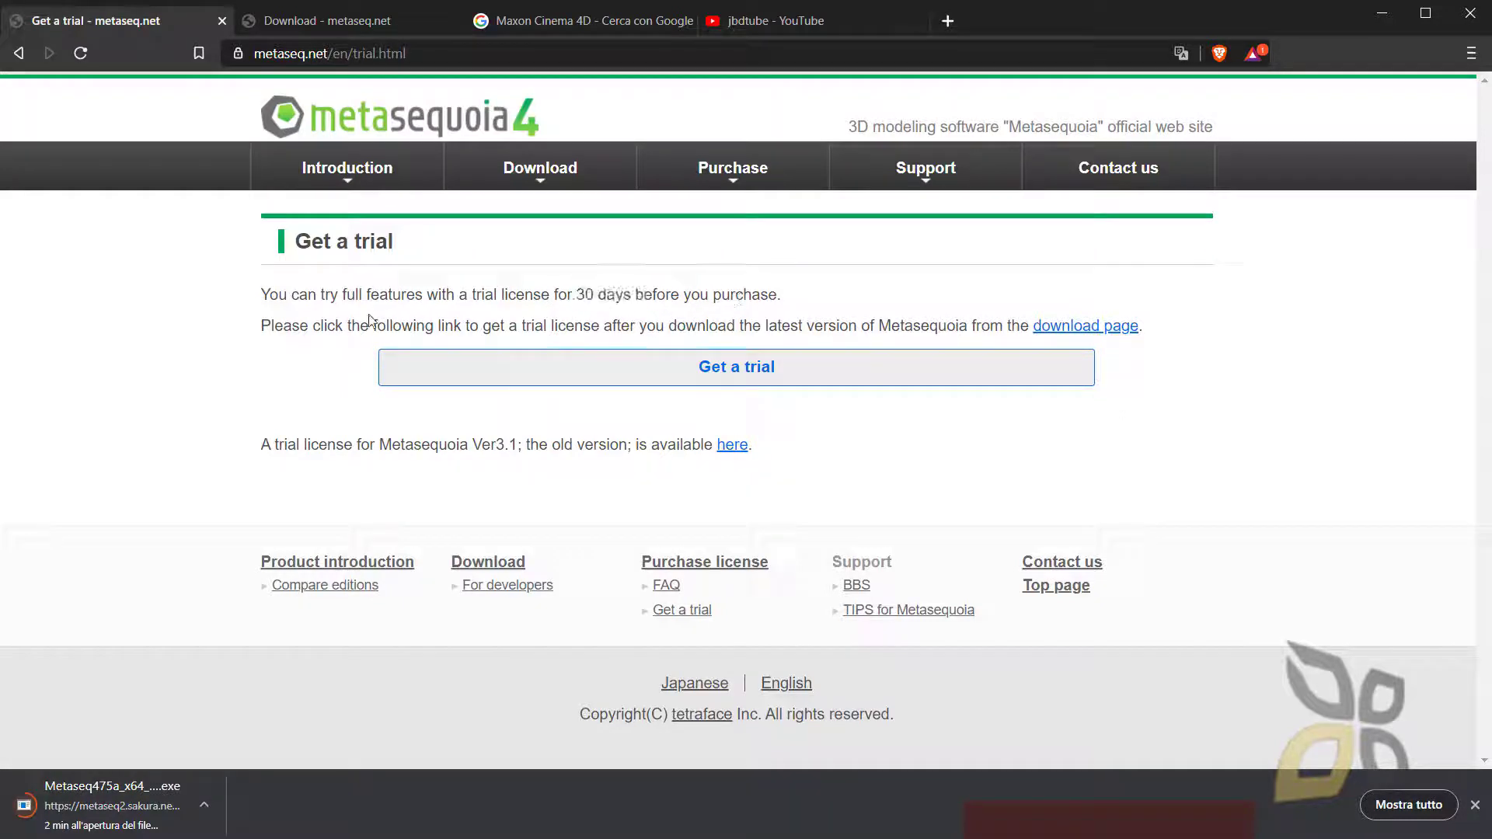
pyautogui.moveTo(309, 296); pyautogui.dragTo(638, 298)
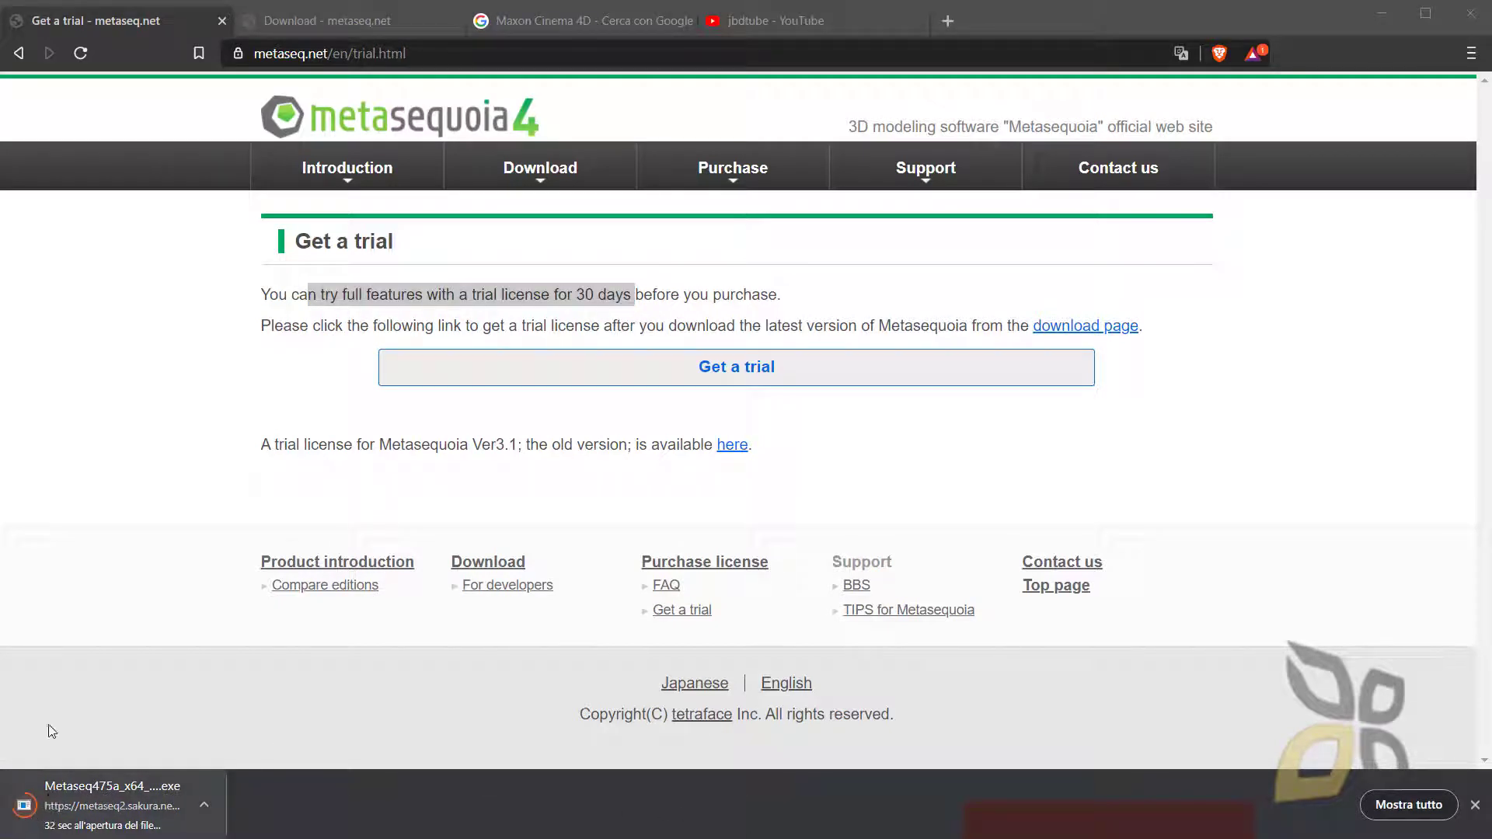
# Return to the Metasequoia 4 Download page and look through its End User License Agreement.
pyautogui.moveTo(540, 175)
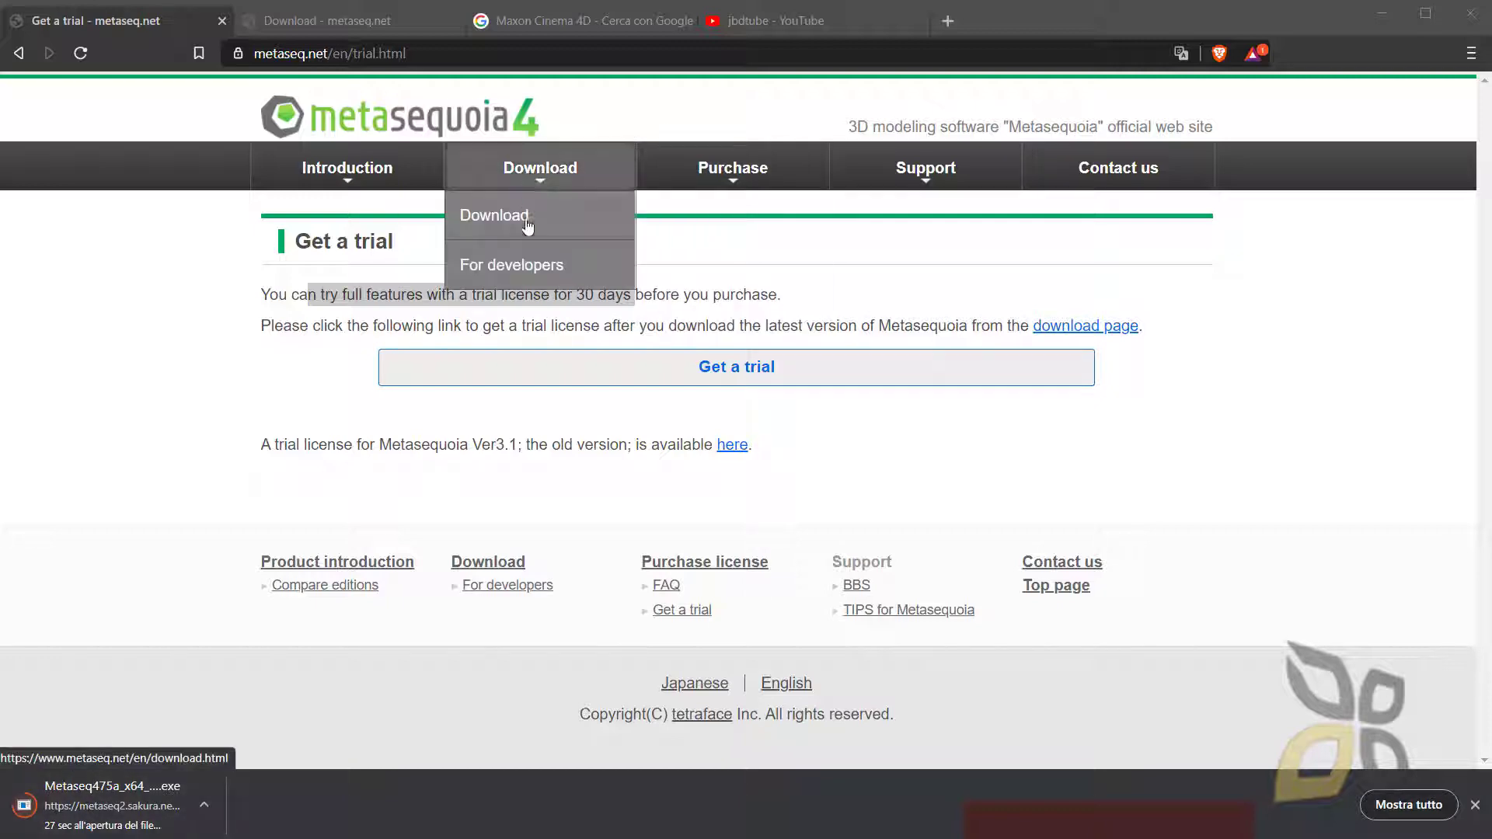
pyautogui.click(526, 220)
pyautogui.scroll(-8, 832, 506)
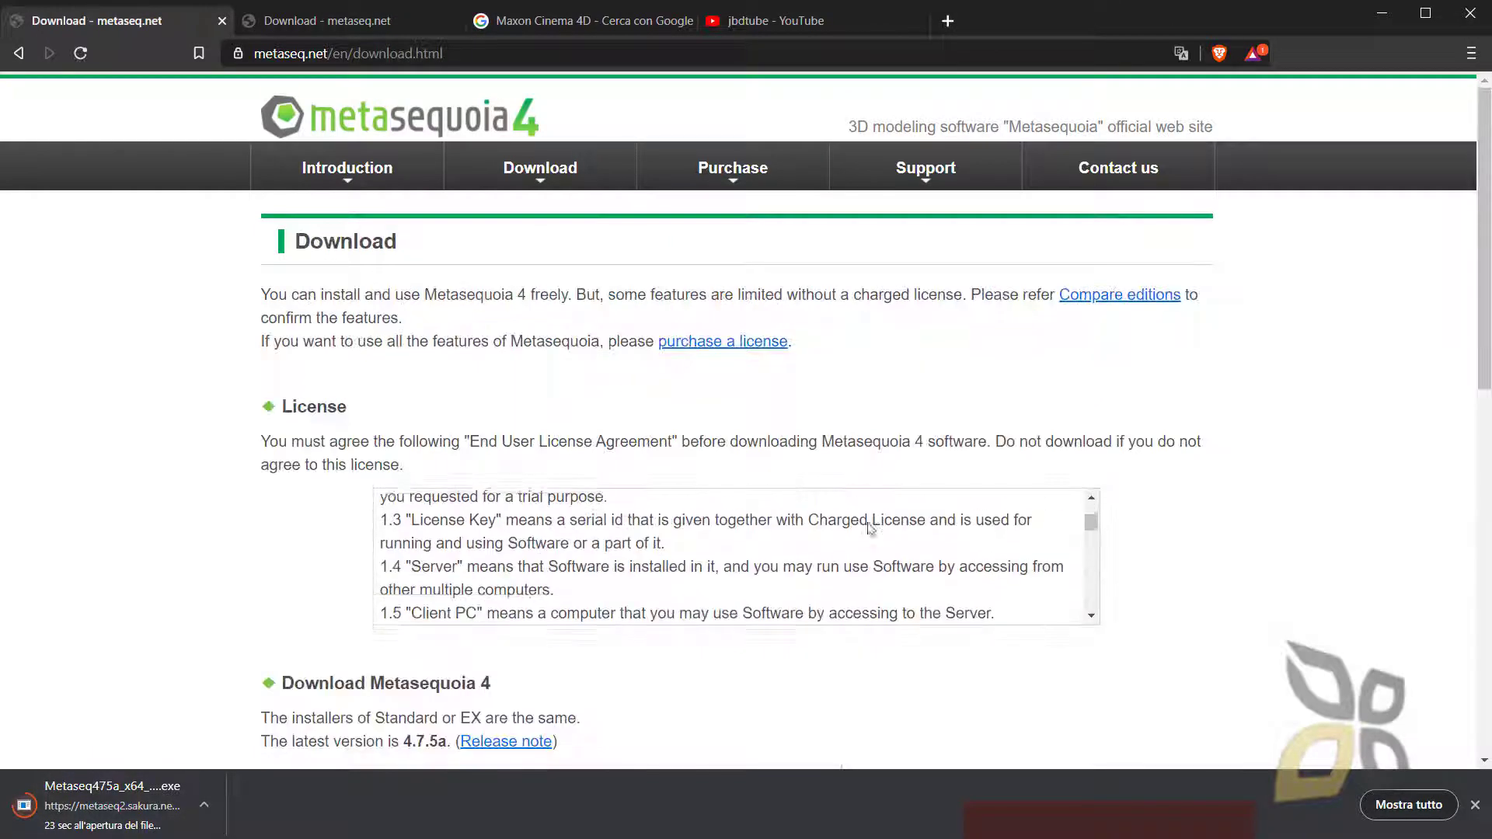
pyautogui.scroll(-3, 1227, 642)
pyautogui.scroll(-1, 1226, 642)
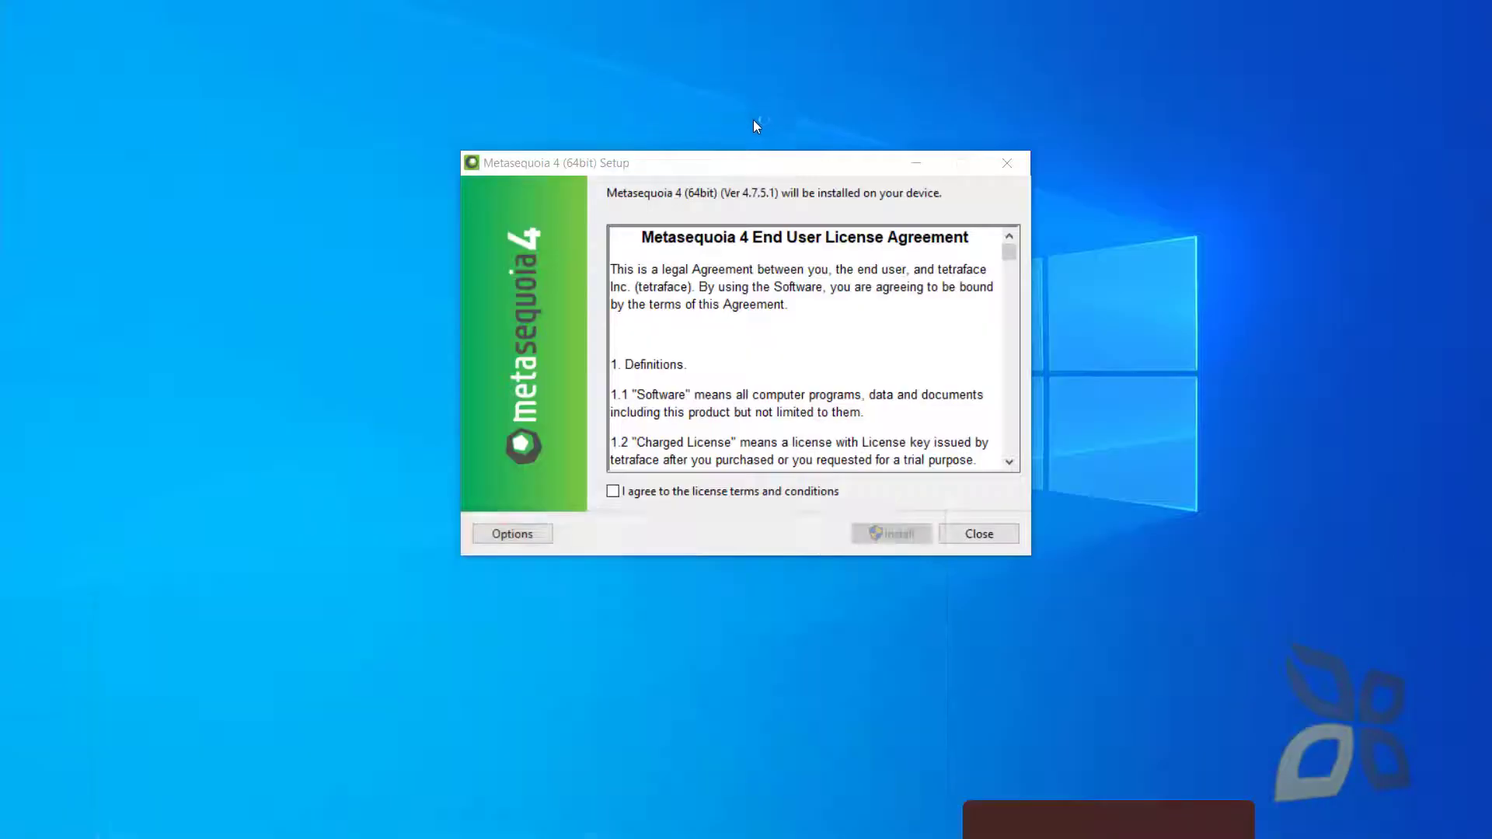
# Accept the license terms in the Metasequoia 4 (64bit) Setup, install the program and close the finished setup.
pyautogui.moveTo(777, 167); pyautogui.dragTo(754, 228)
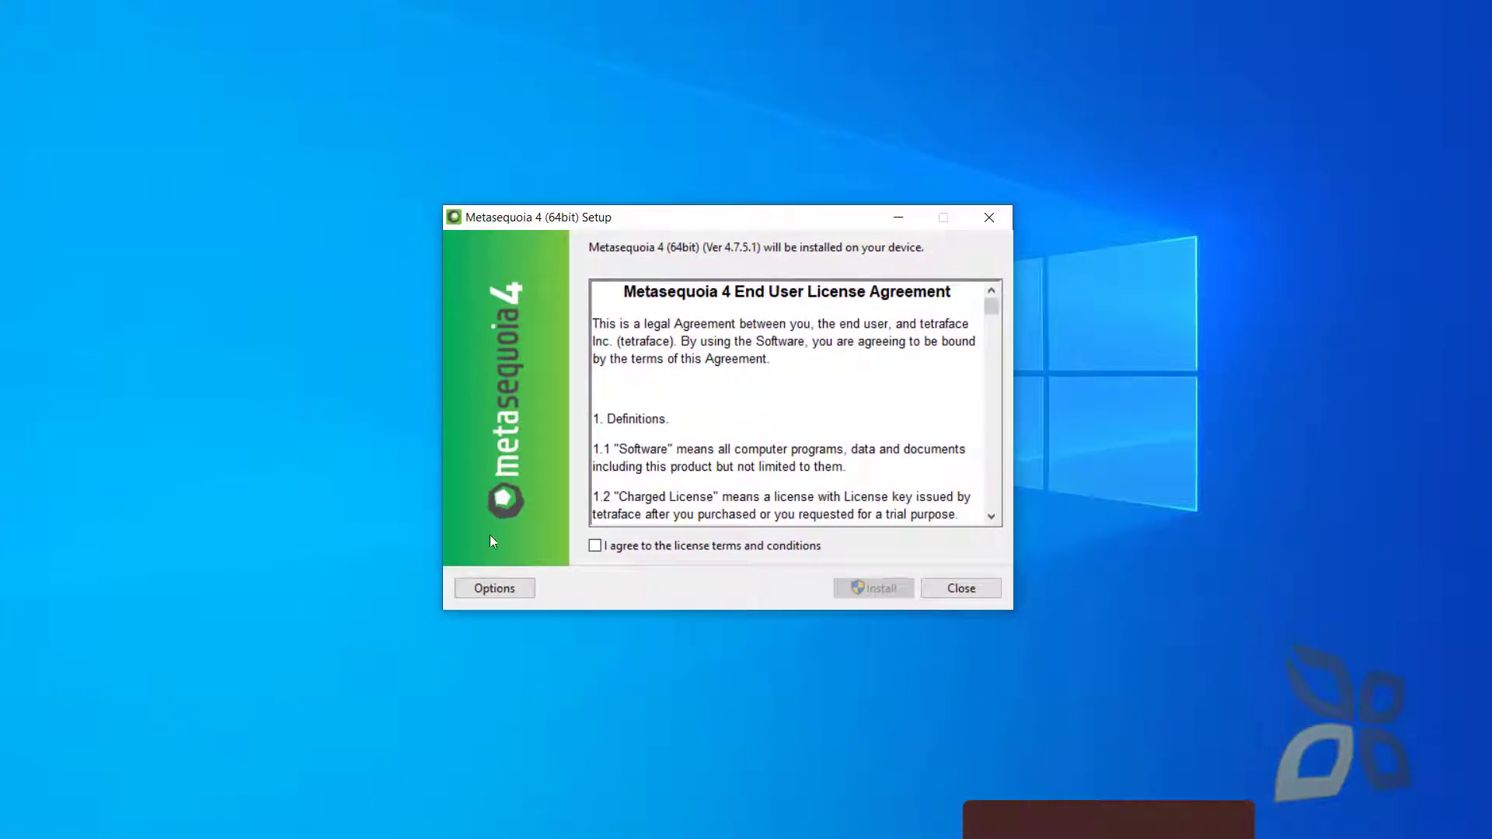
pyautogui.click(596, 546)
pyautogui.click(670, 549)
pyautogui.click(711, 544)
pyautogui.click(869, 588)
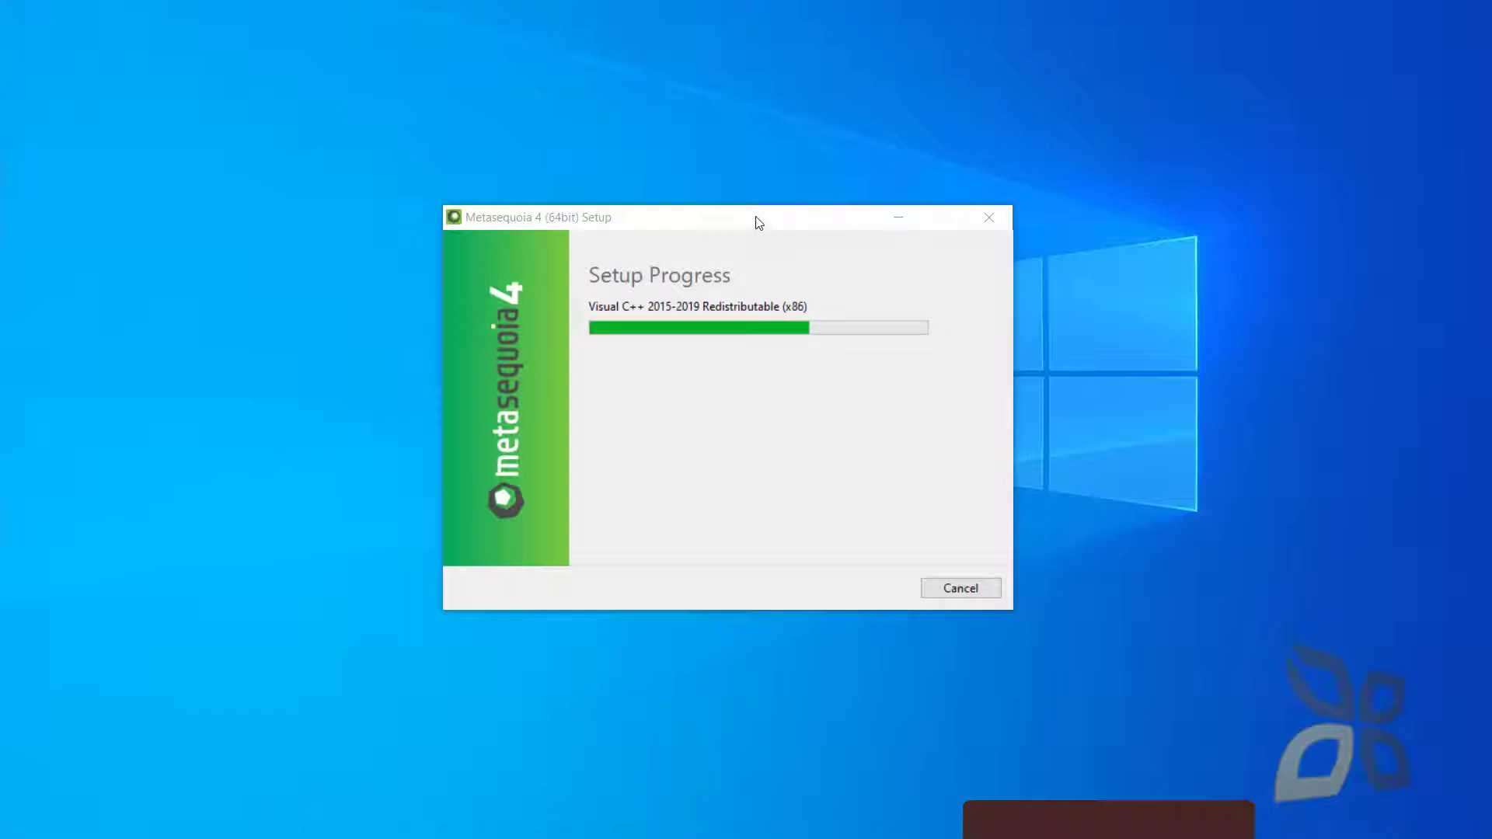
pyautogui.moveTo(758, 223); pyautogui.dragTo(761, 243)
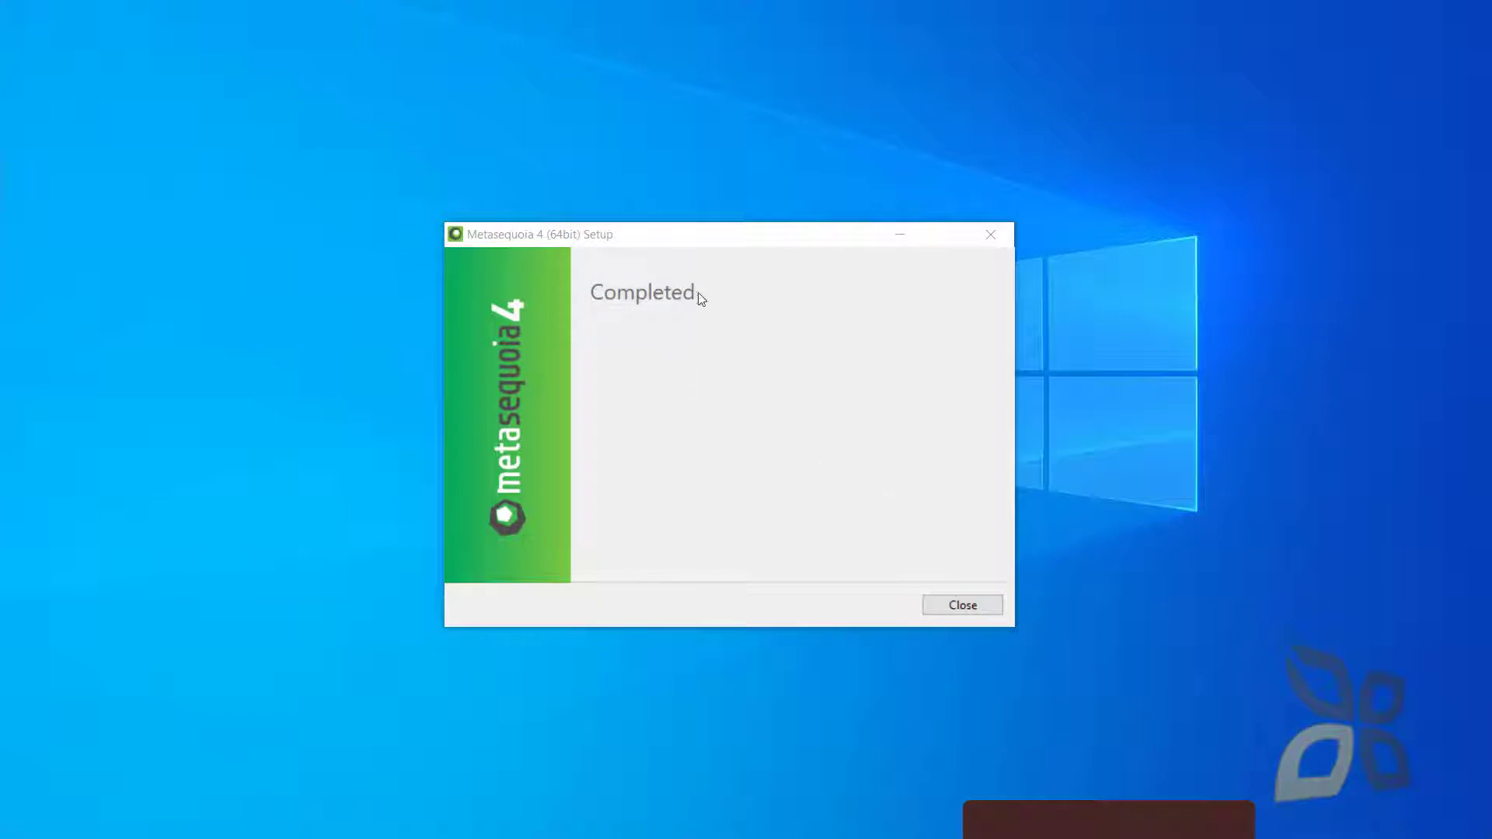
pyautogui.click(961, 612)
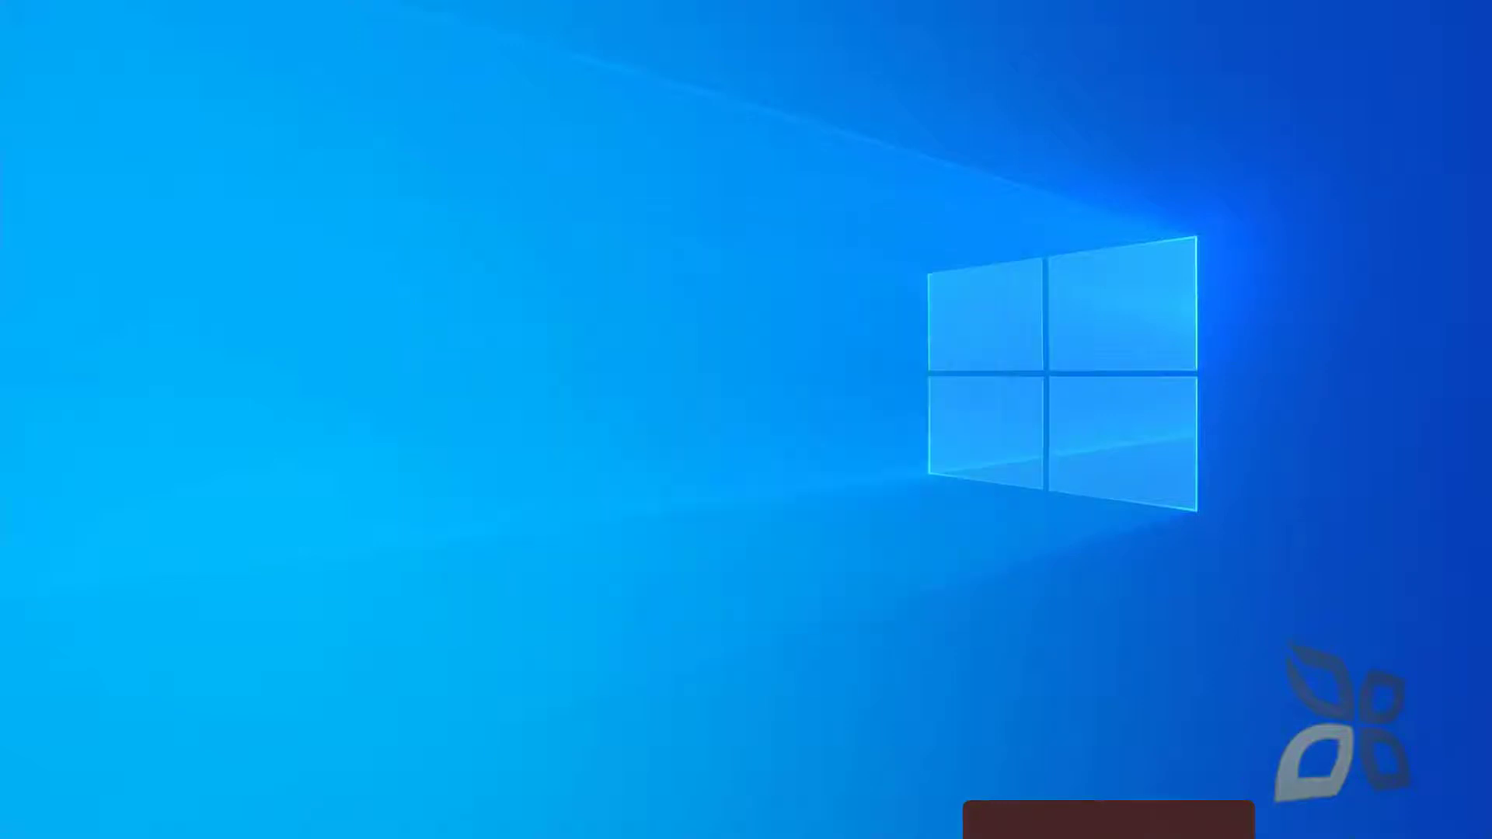
# Move the Metasequoia 4 (64bit) shortcut to a free spot on the desktop and launch the program from it.
pyautogui.moveTo(131, 203); pyautogui.dragTo(156, 326)
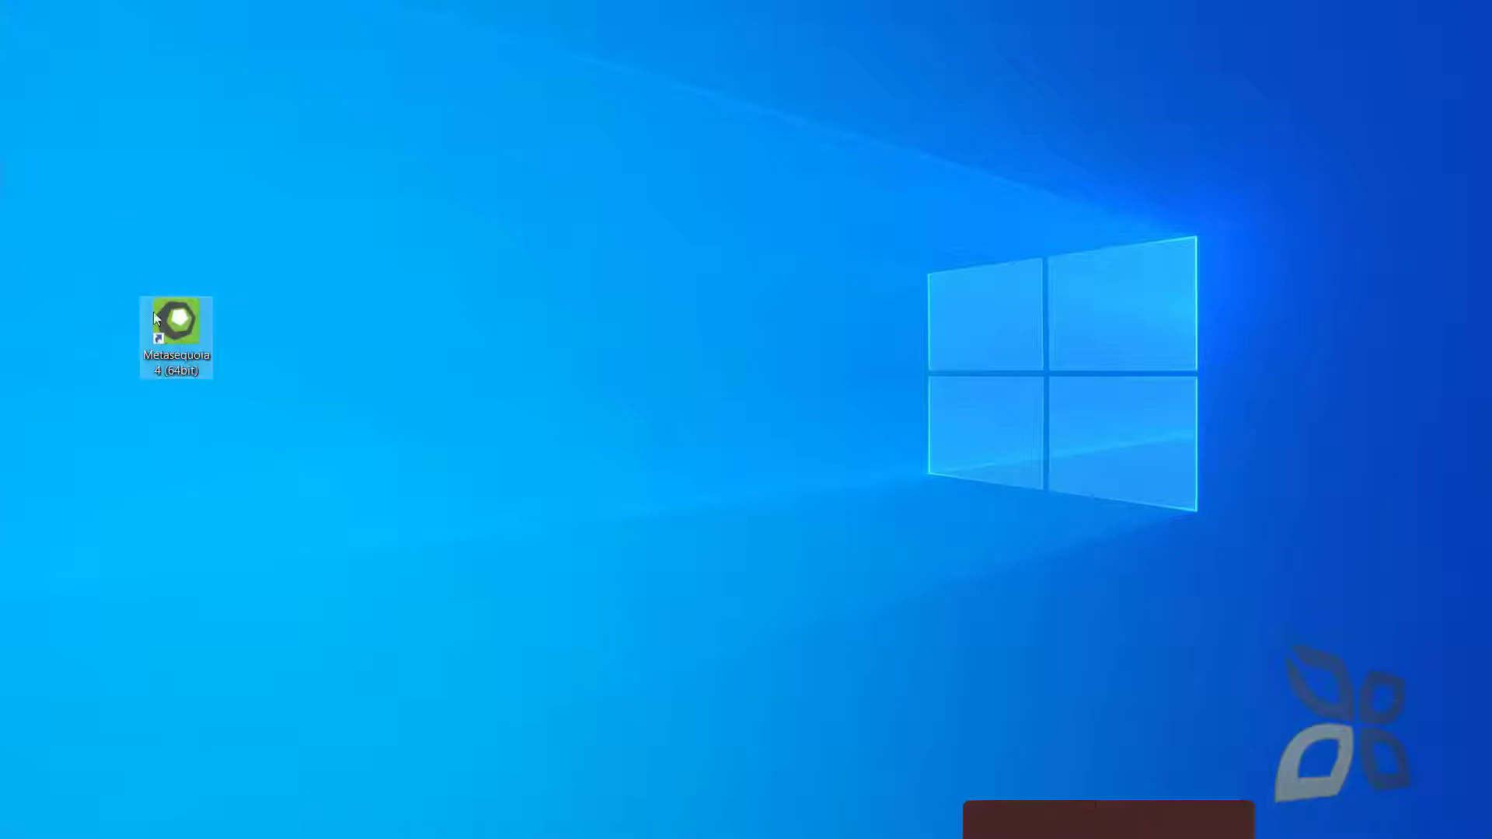
pyautogui.click(274, 348)
pyautogui.doubleClick(183, 342)
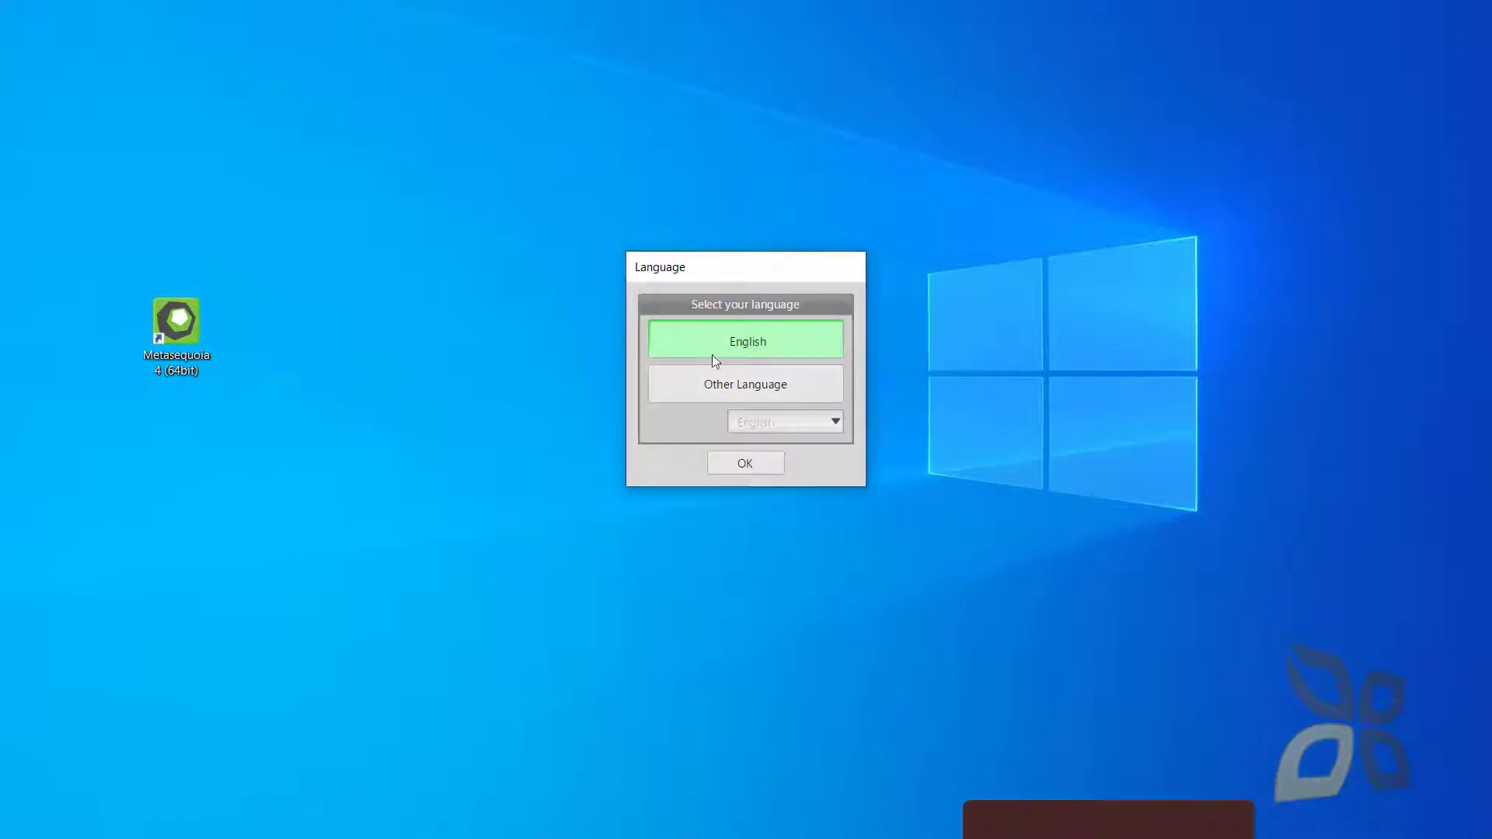
# Check the other languages offered, choose English as the interface language, and start without a serial ID, accepting the restrictions notice.
pyautogui.click(713, 380)
pyautogui.click(772, 419)
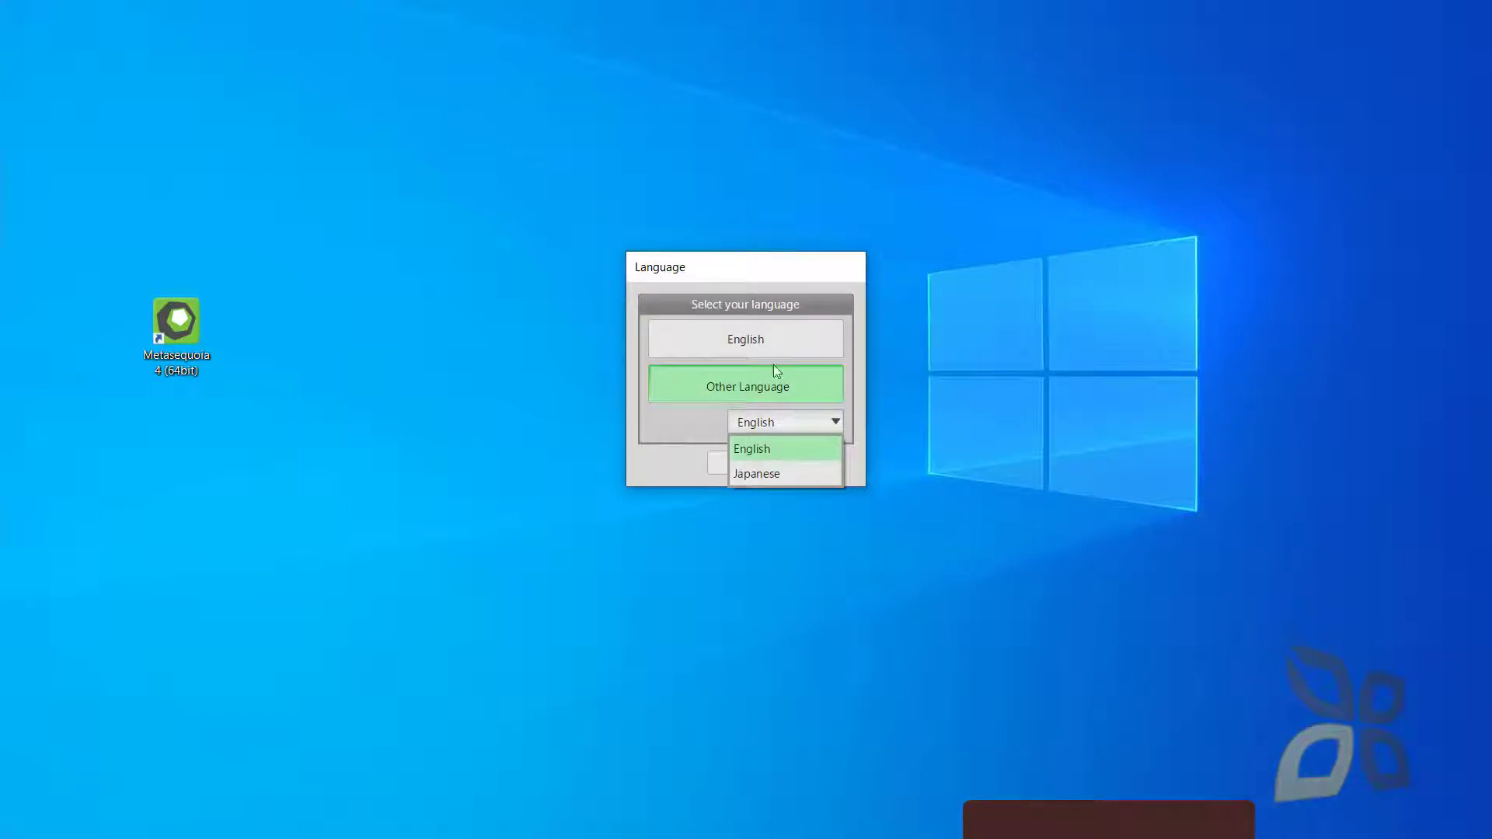
pyautogui.click(779, 335)
pyautogui.click(778, 334)
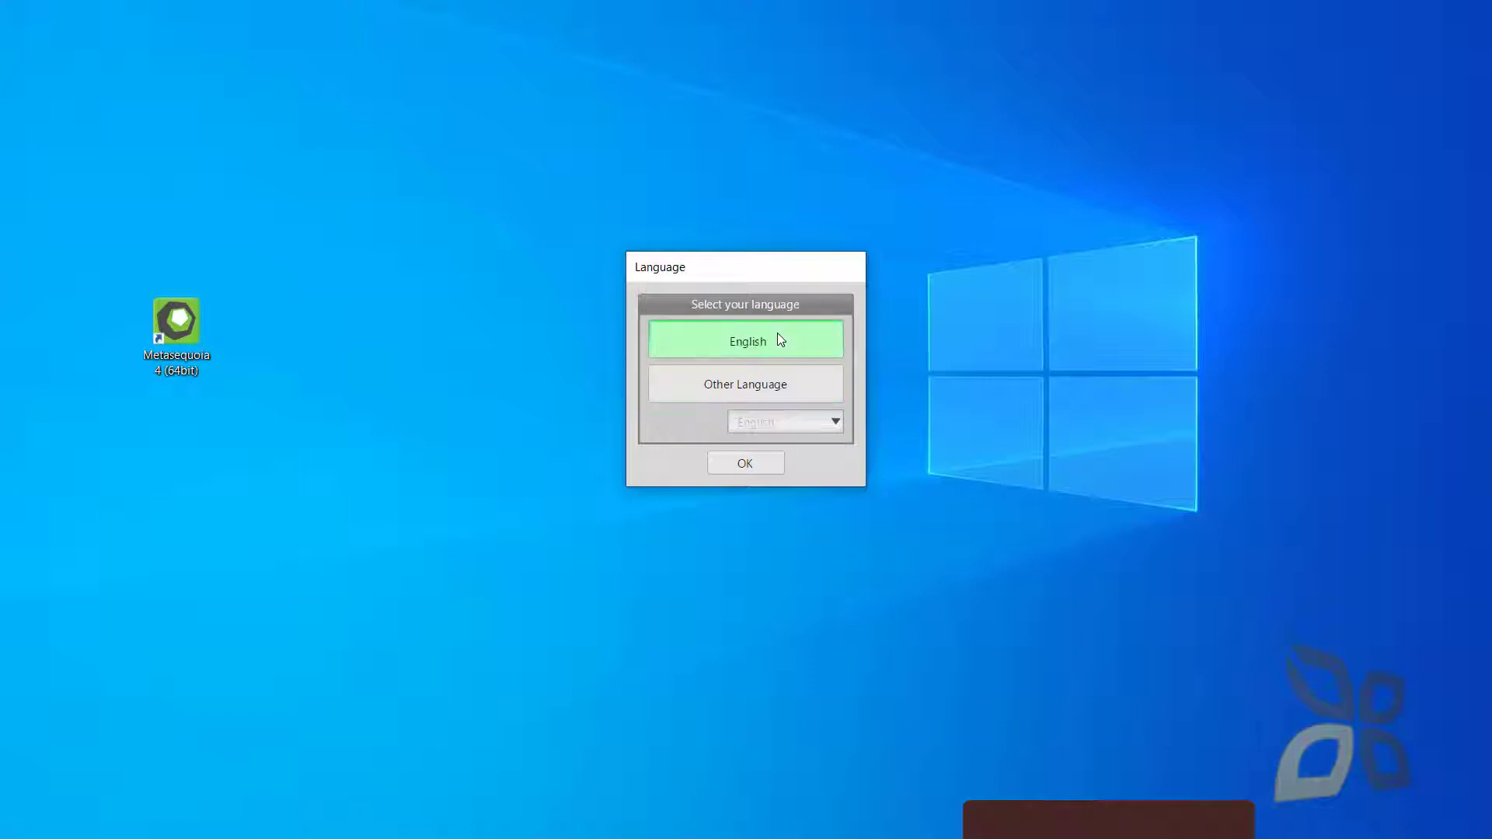
pyautogui.click(738, 461)
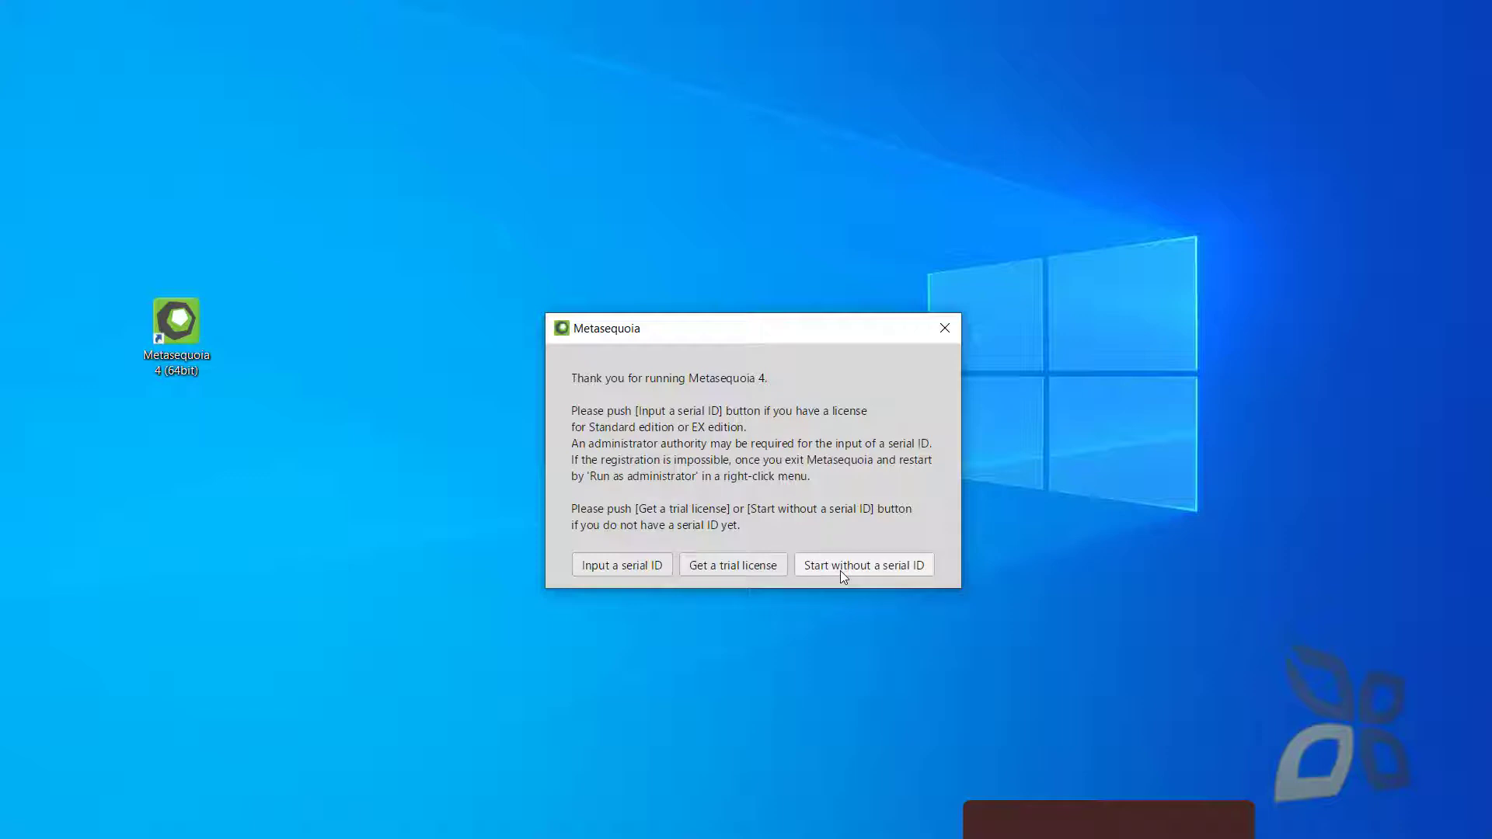
pyautogui.click(887, 571)
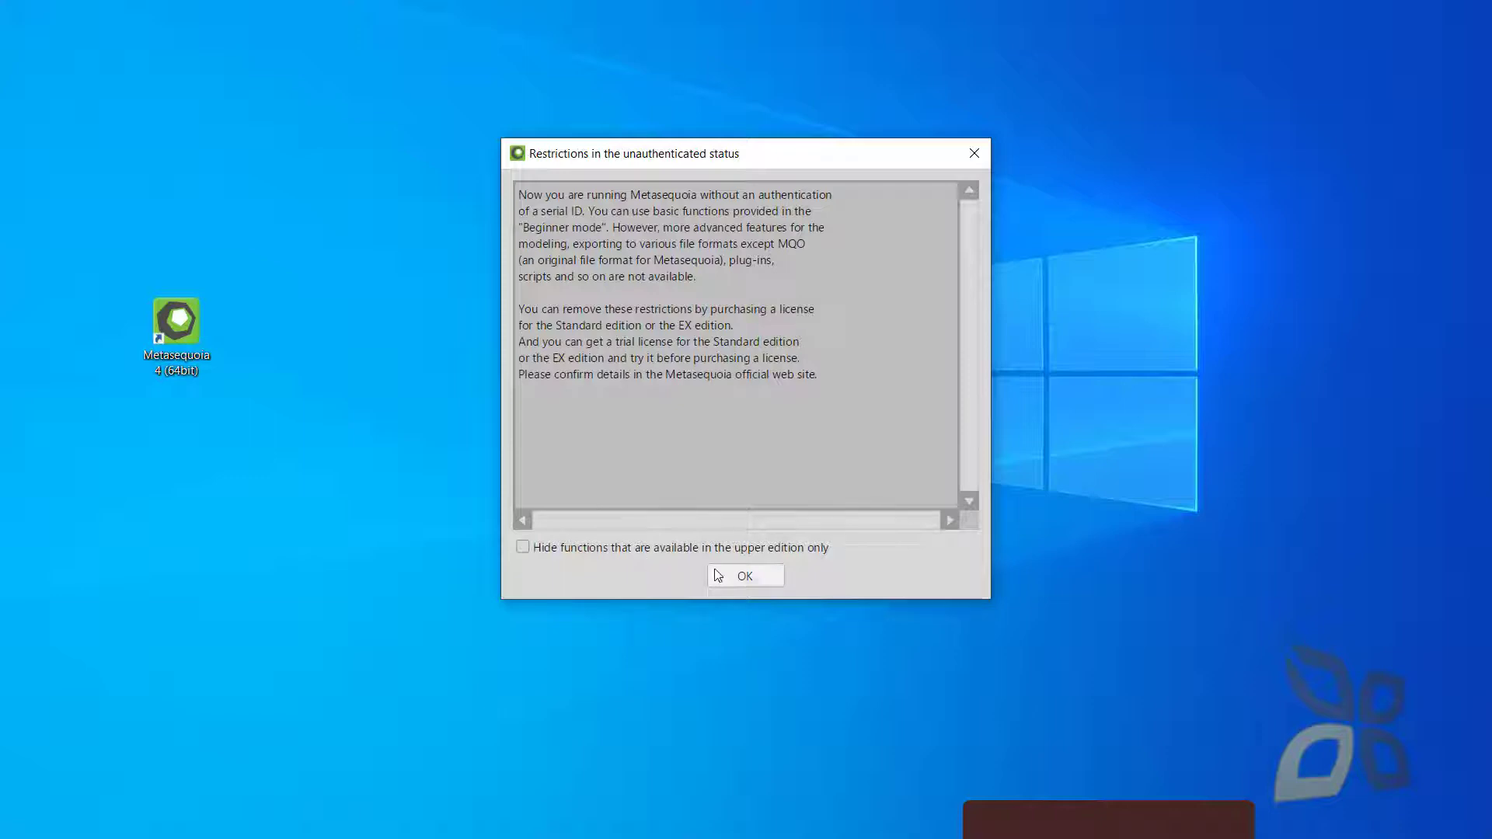
pyautogui.click(748, 578)
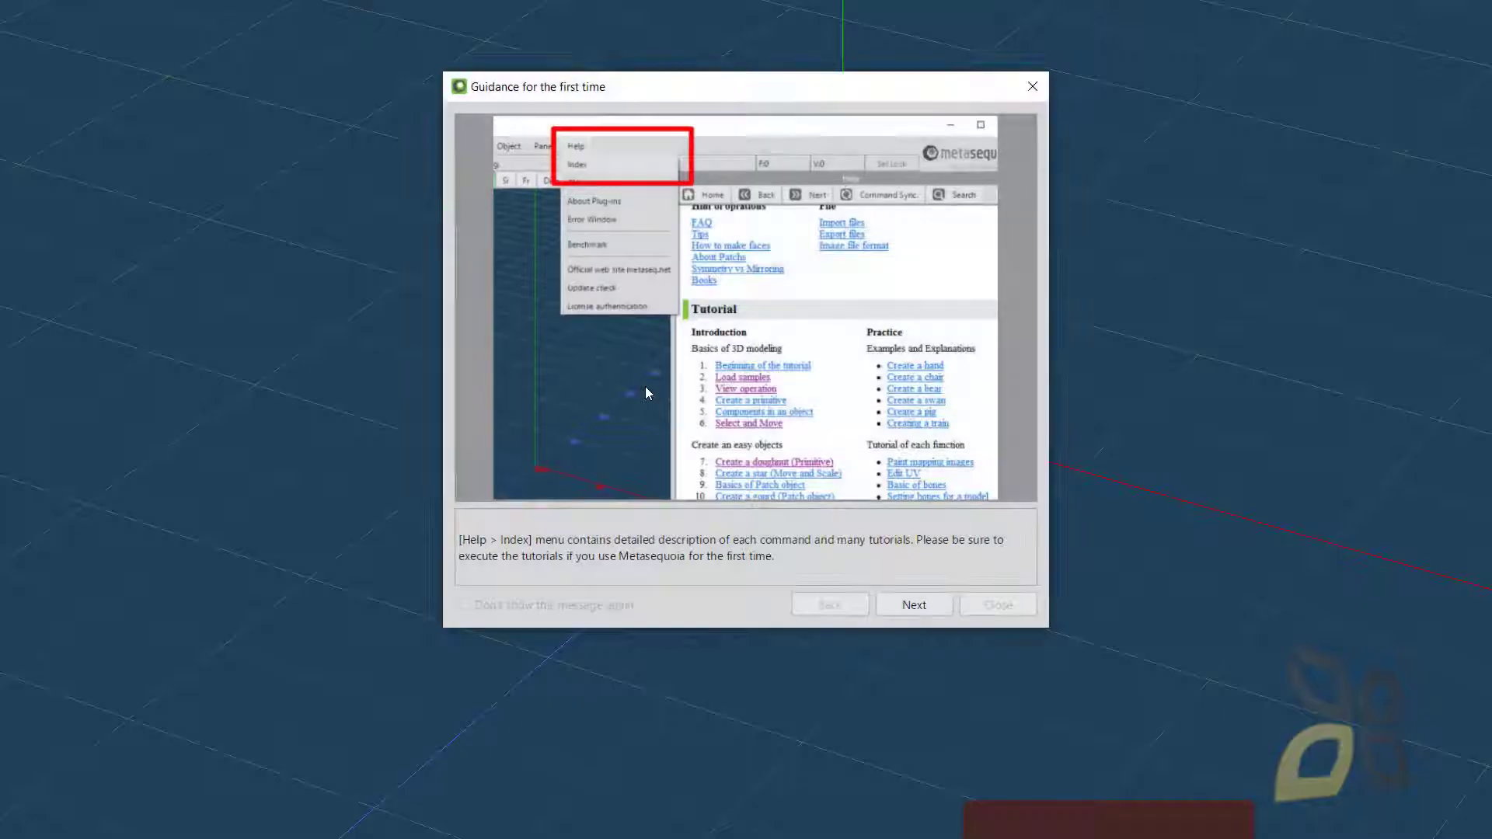
# Page through the first-time guidance to its end and close it.
pyautogui.moveTo(696, 93); pyautogui.dragTo(693, 154)
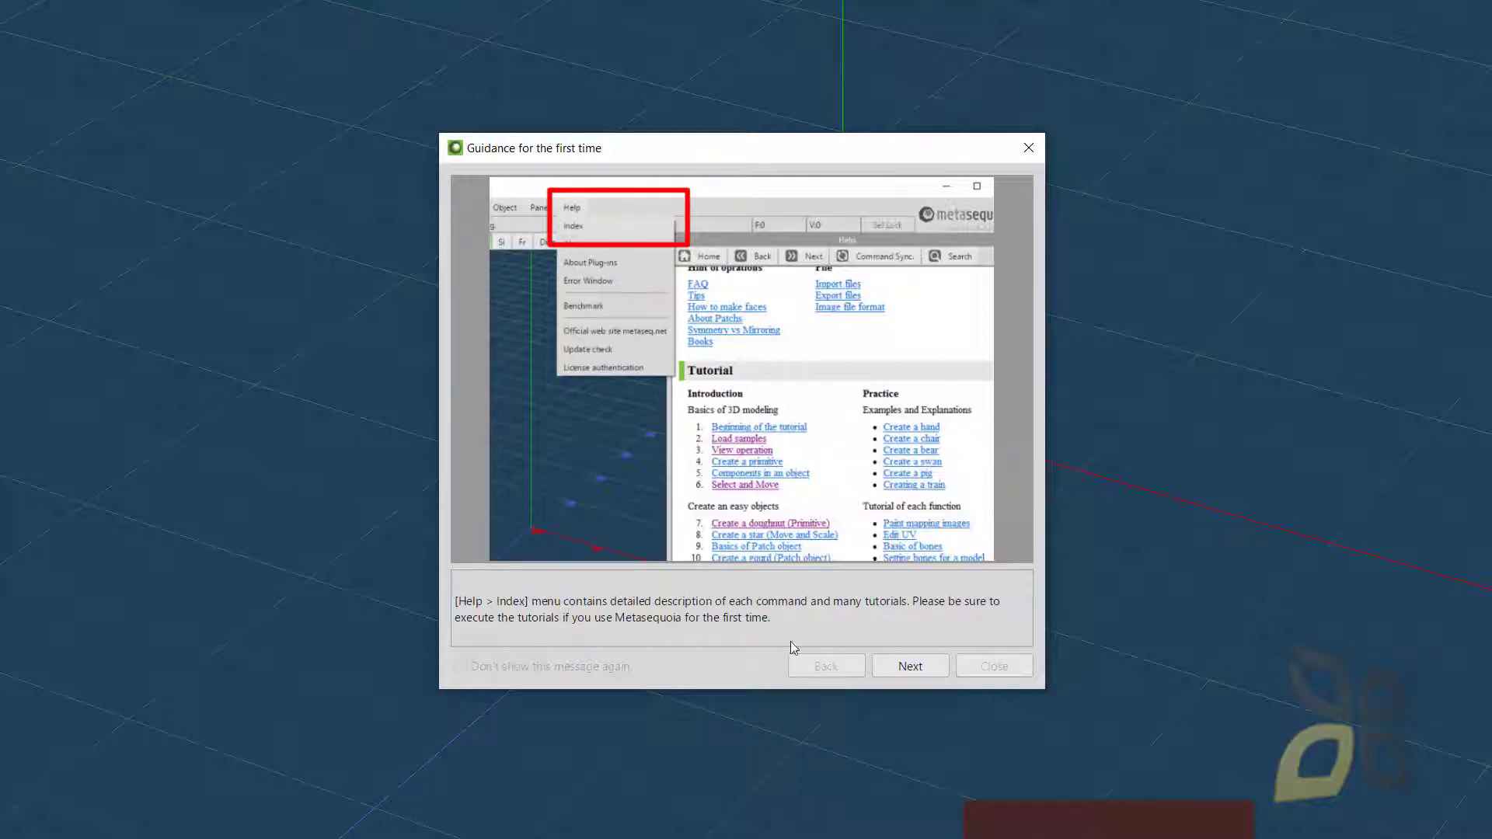
pyautogui.click(904, 670)
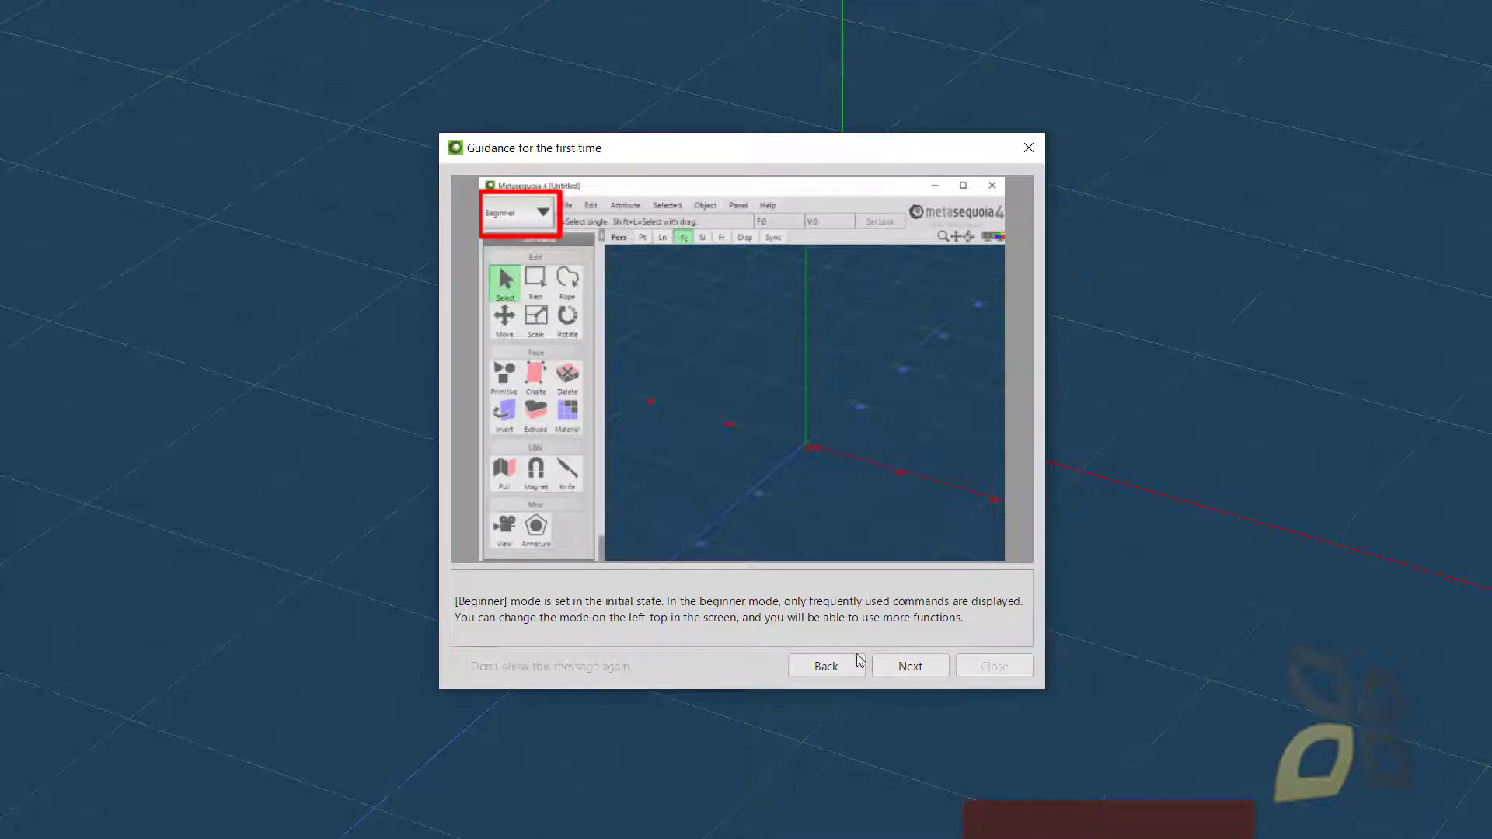
pyautogui.click(890, 666)
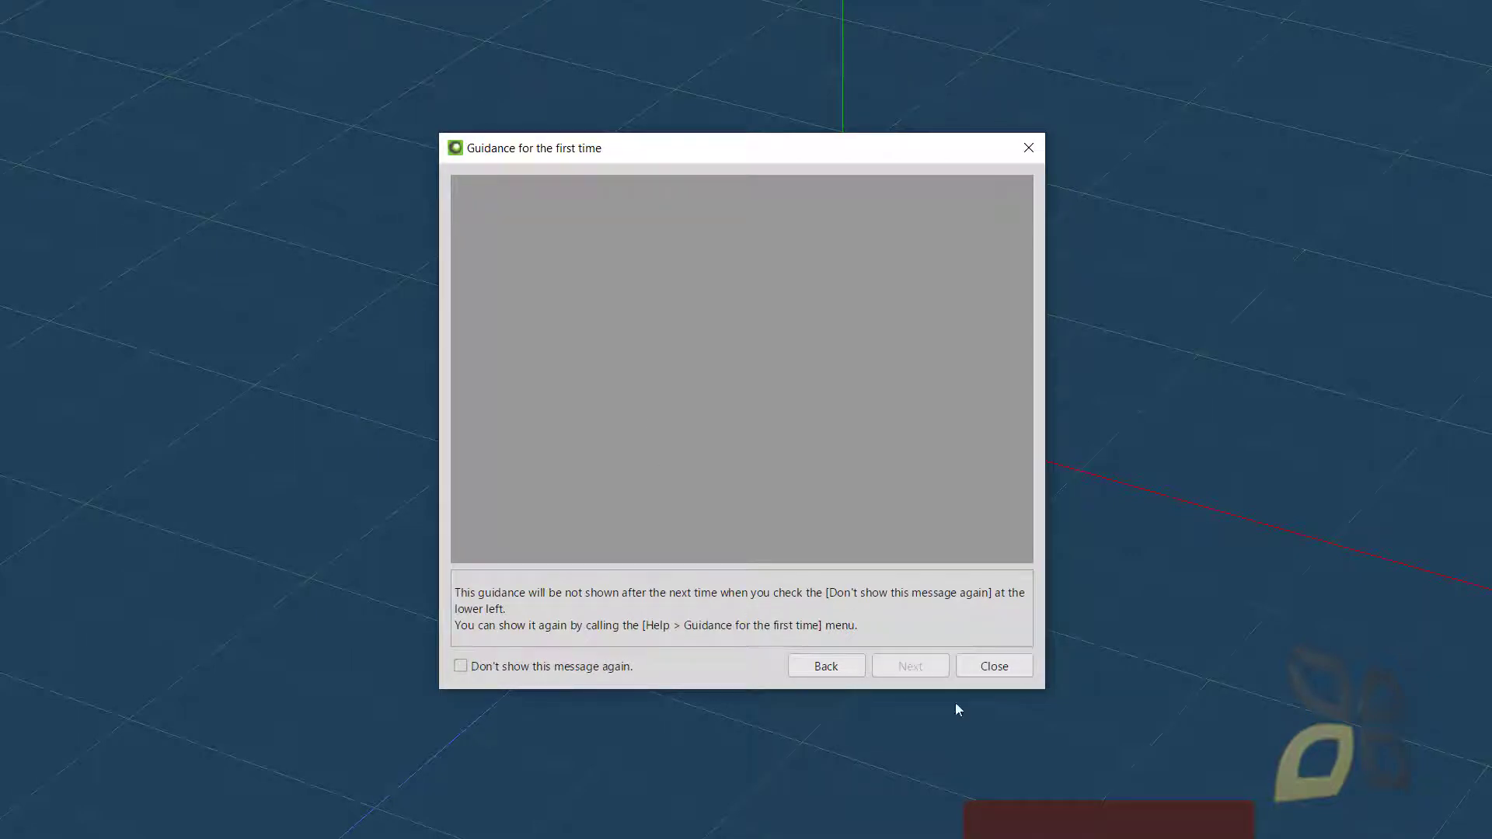
pyautogui.click(994, 666)
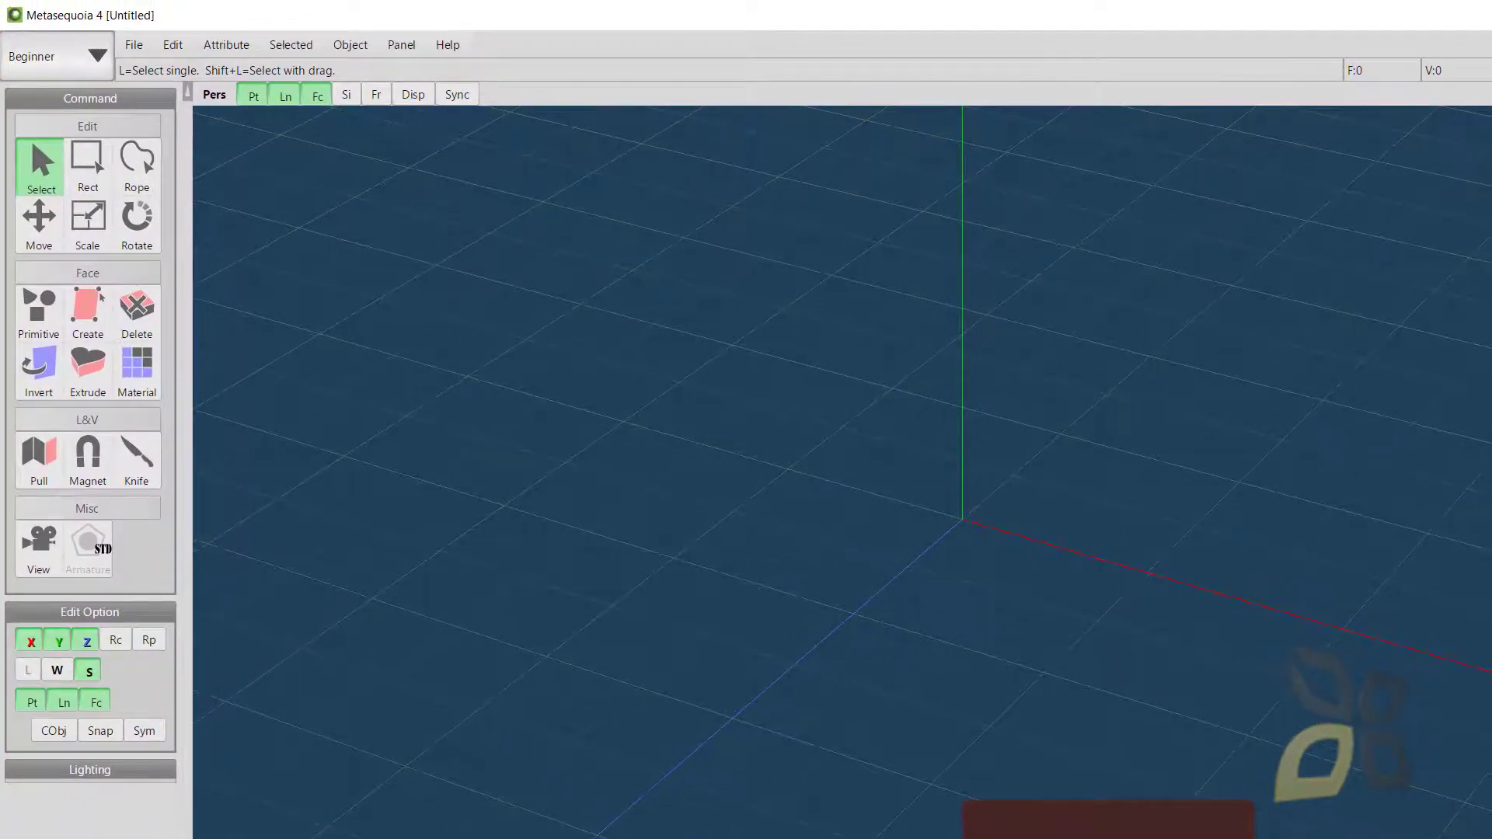
# Place the floating Select palette in the viewport beside the command list and choose Beginner as the operation mode.
pyautogui.moveTo(1491, 838)
pyautogui.mouseDown()
pyautogui.moveTo(1476, 809)
pyautogui.moveTo(1491, 838)
pyautogui.mouseUp()
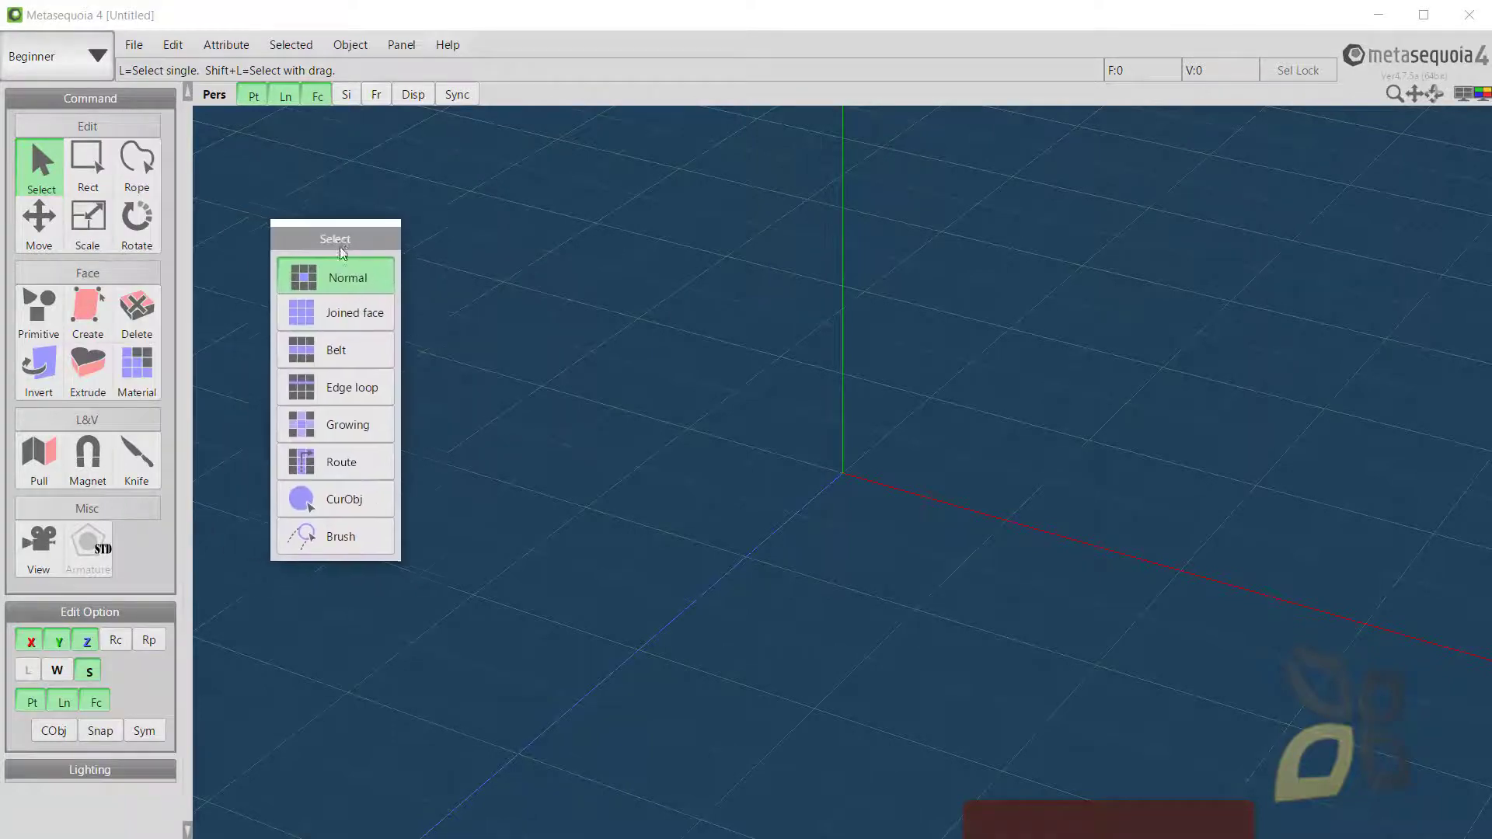
pyautogui.moveTo(318, 239); pyautogui.dragTo(367, 262)
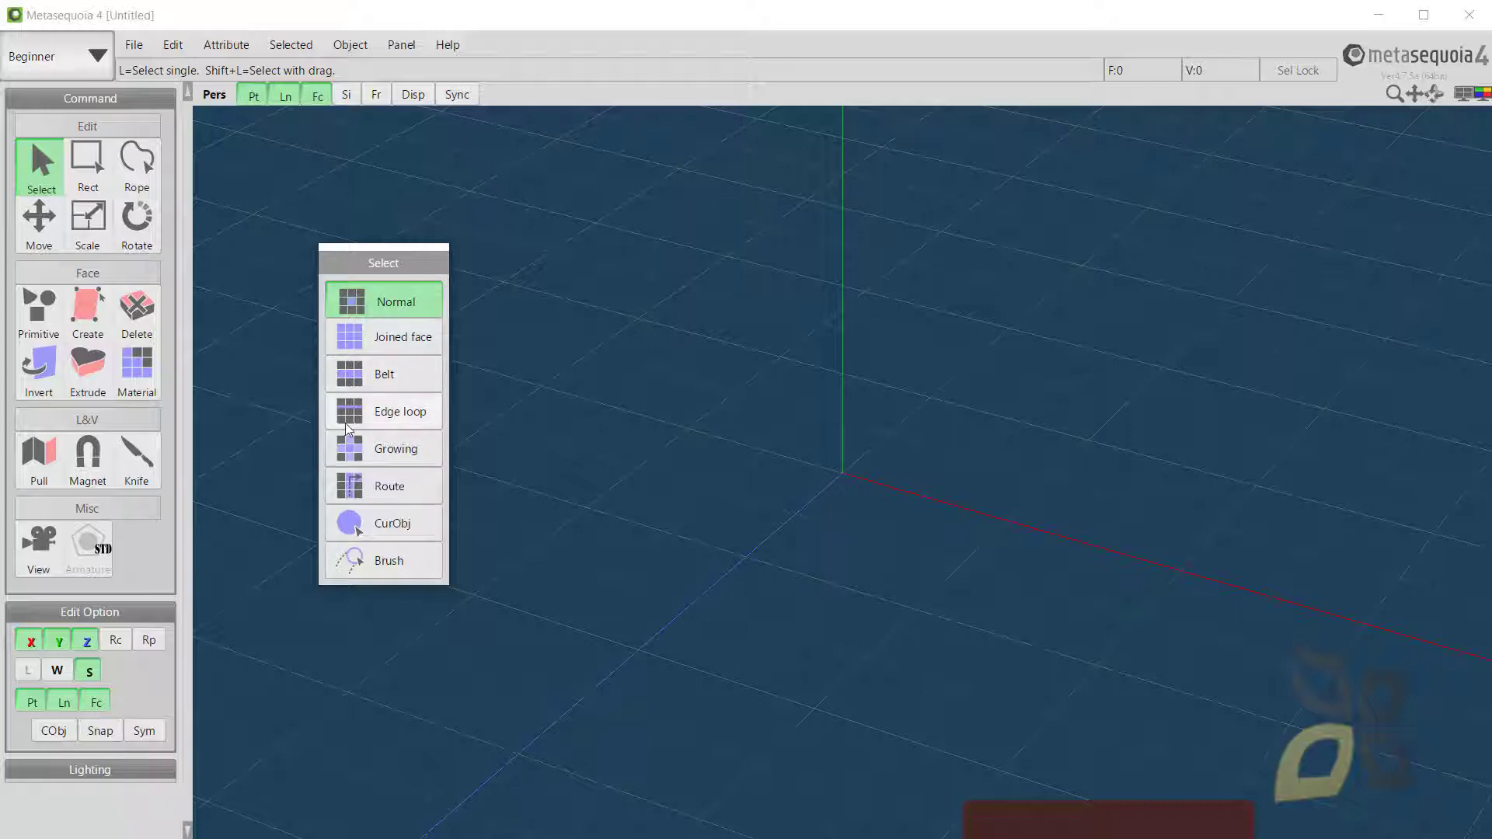
pyautogui.moveTo(350, 259); pyautogui.dragTo(256, 201)
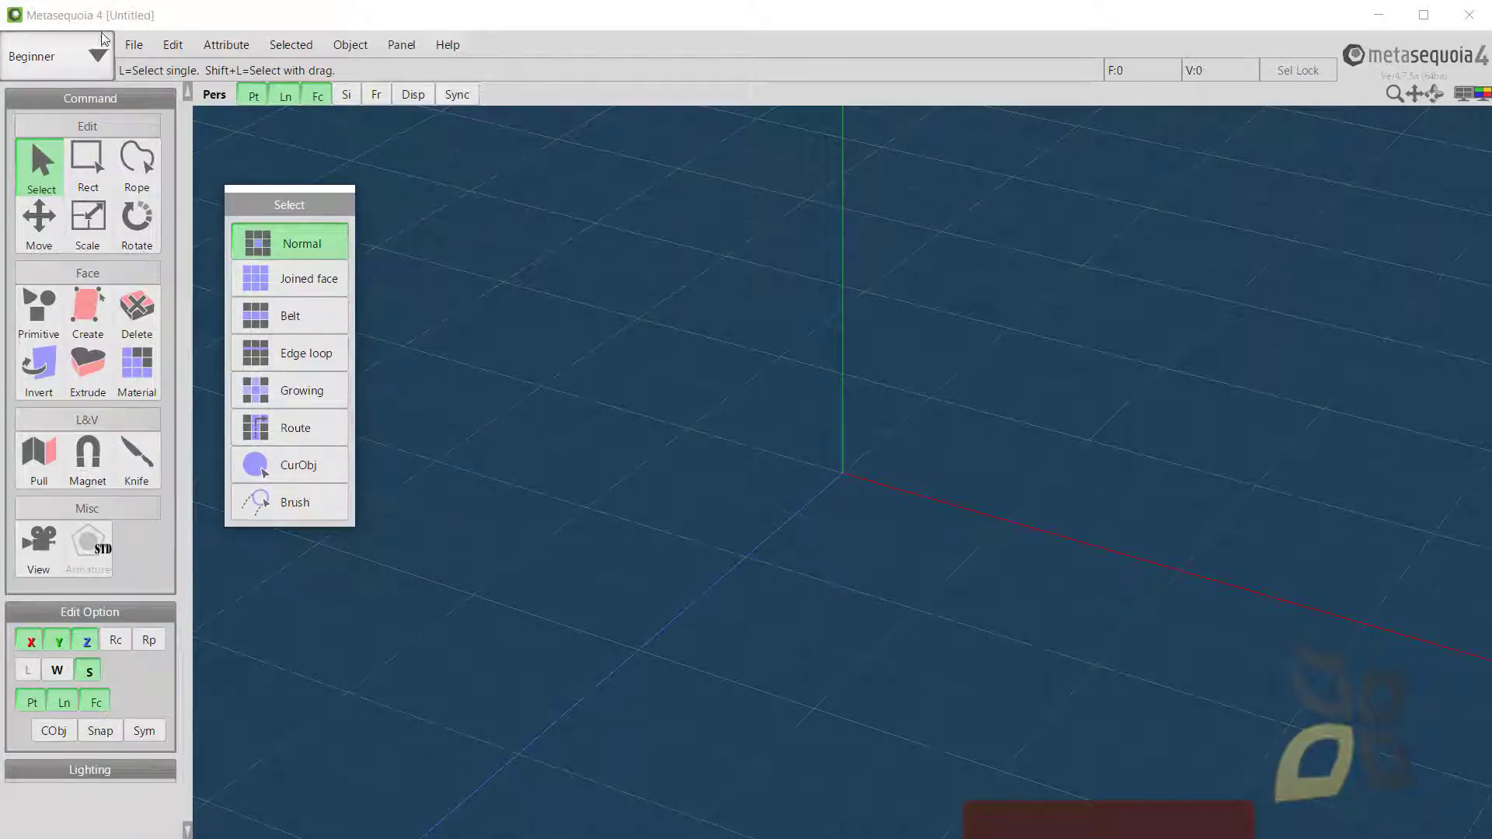
pyautogui.click(91, 56)
pyautogui.click(46, 98)
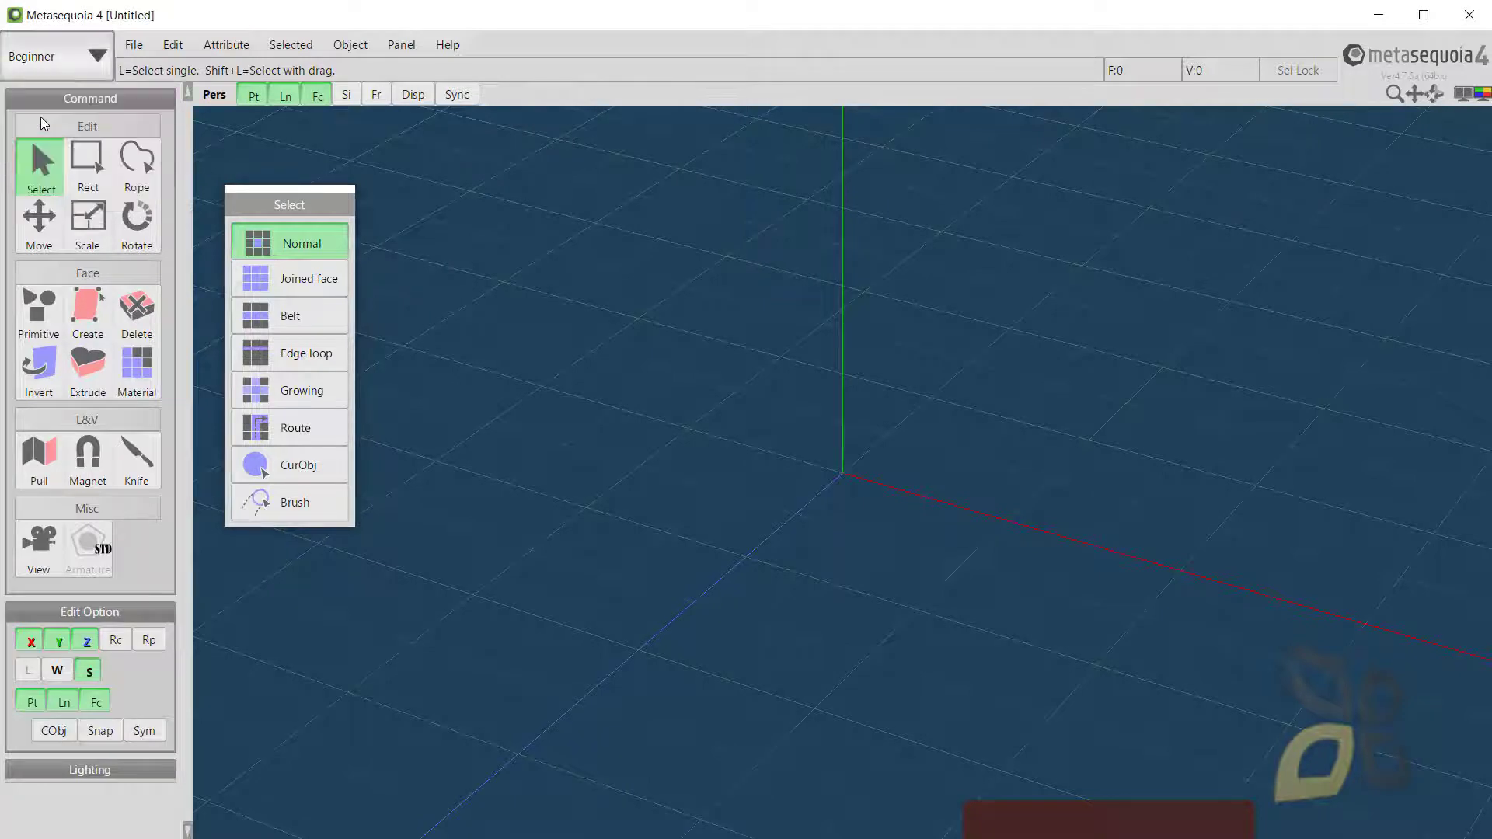
# Compare the Modeling (String), Modeling (Icon) and Mapping operation modes, and return to Beginner mode.
pyautogui.click(86, 53)
pyautogui.click(48, 147)
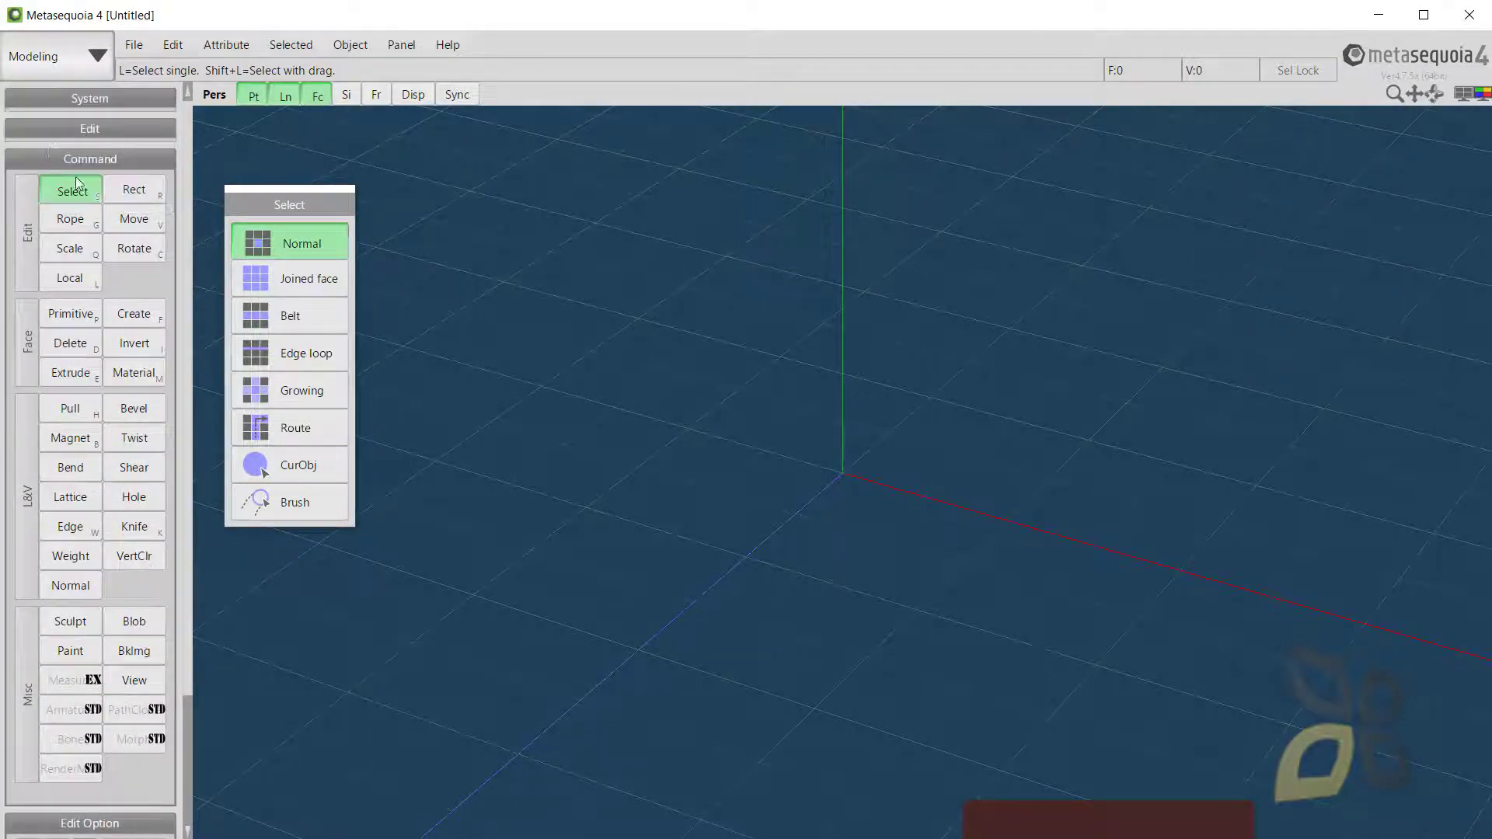
pyautogui.click(96, 56)
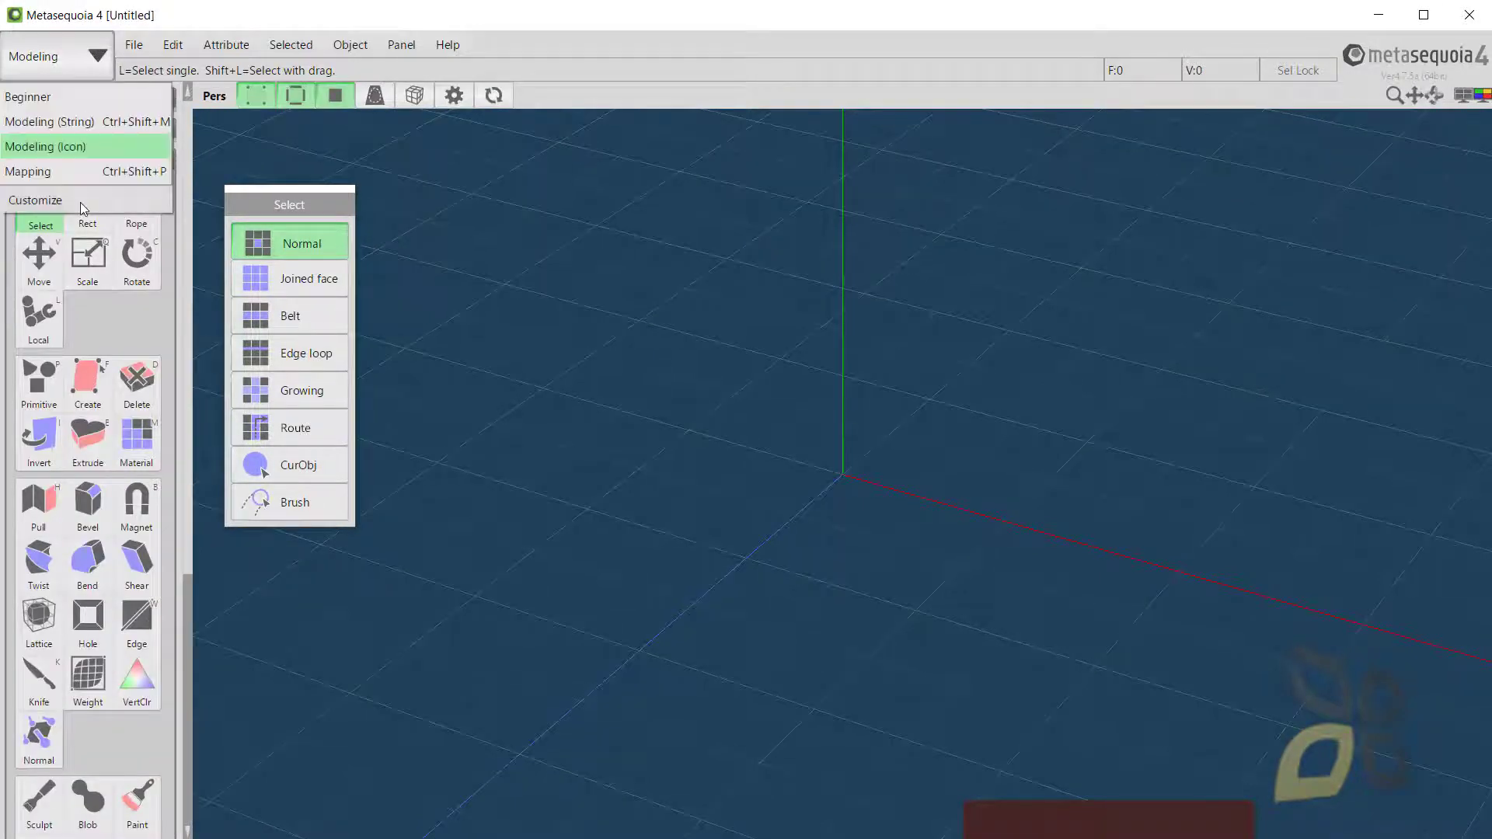
pyautogui.click(47, 171)
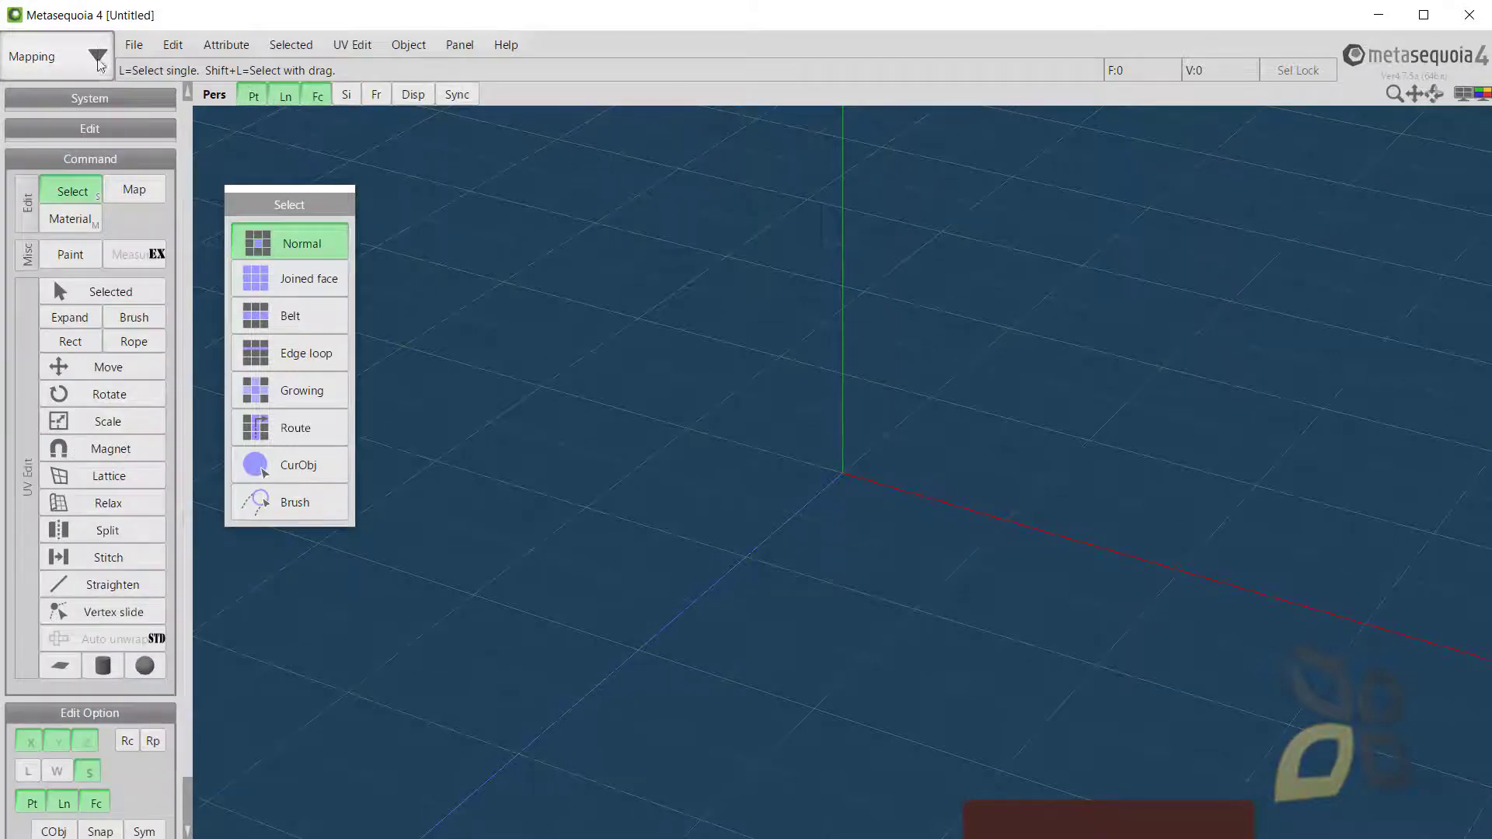
pyautogui.click(99, 61)
pyautogui.click(47, 125)
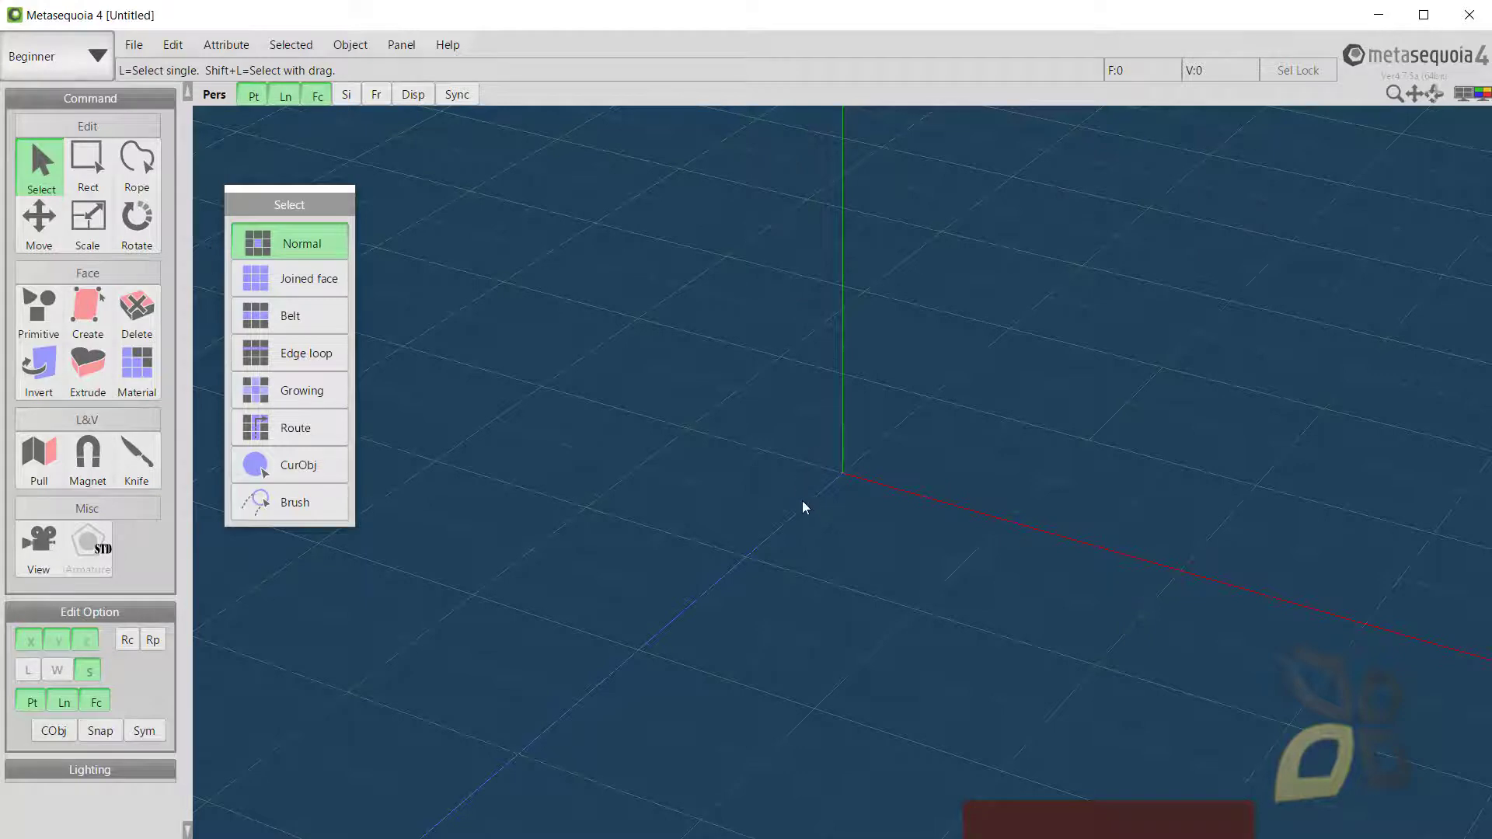
# Examine the Edit commands by activating Rect, Rope, Rotate, Move and Scale in turn, finishing on Select.
pyautogui.scroll(3, 606, 560)
pyautogui.moveTo(883, 474); pyautogui.dragTo(771, 440, button='middle')
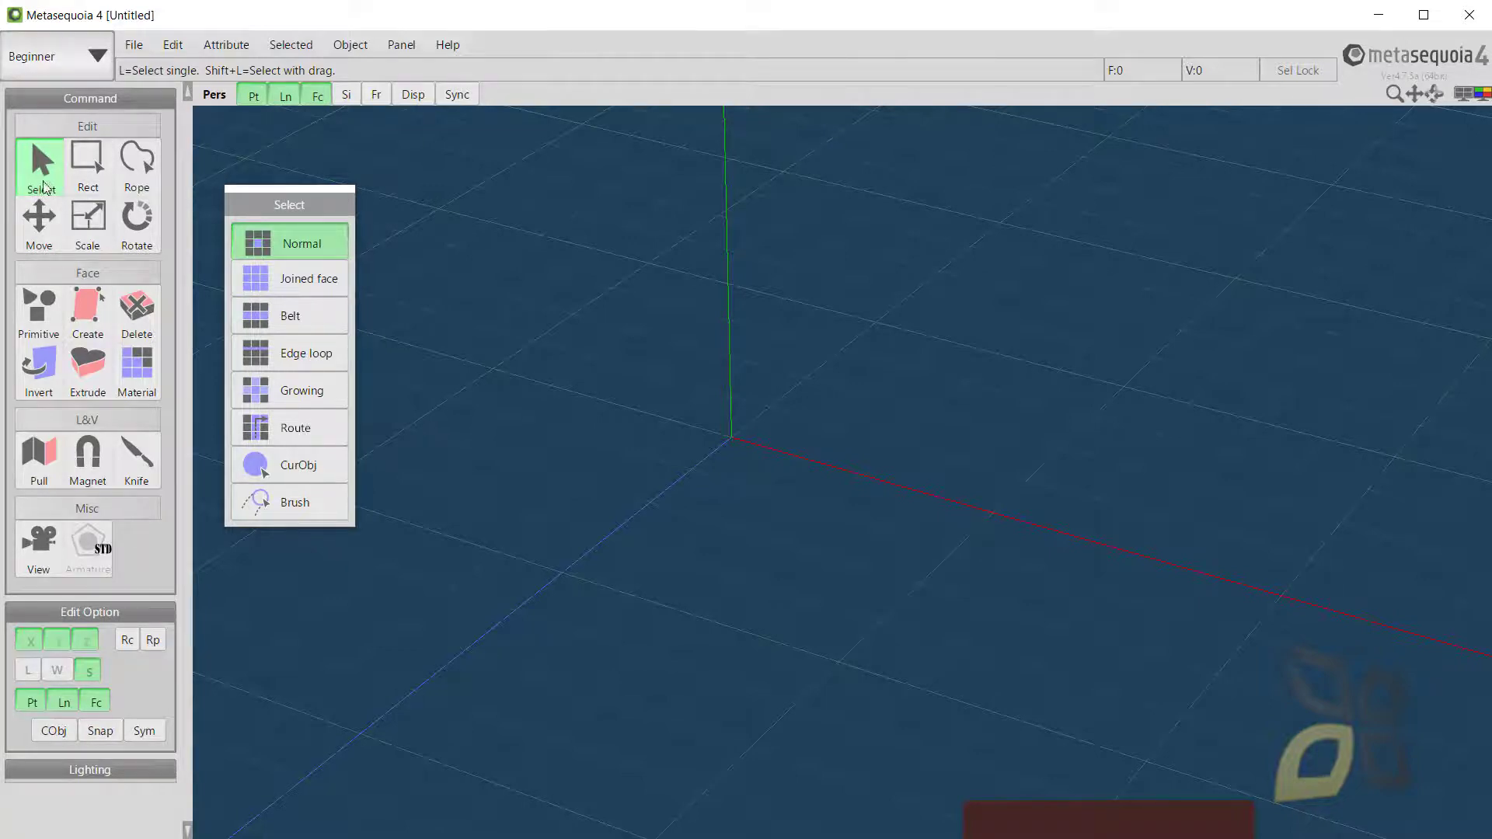
pyautogui.click(90, 165)
pyautogui.click(137, 163)
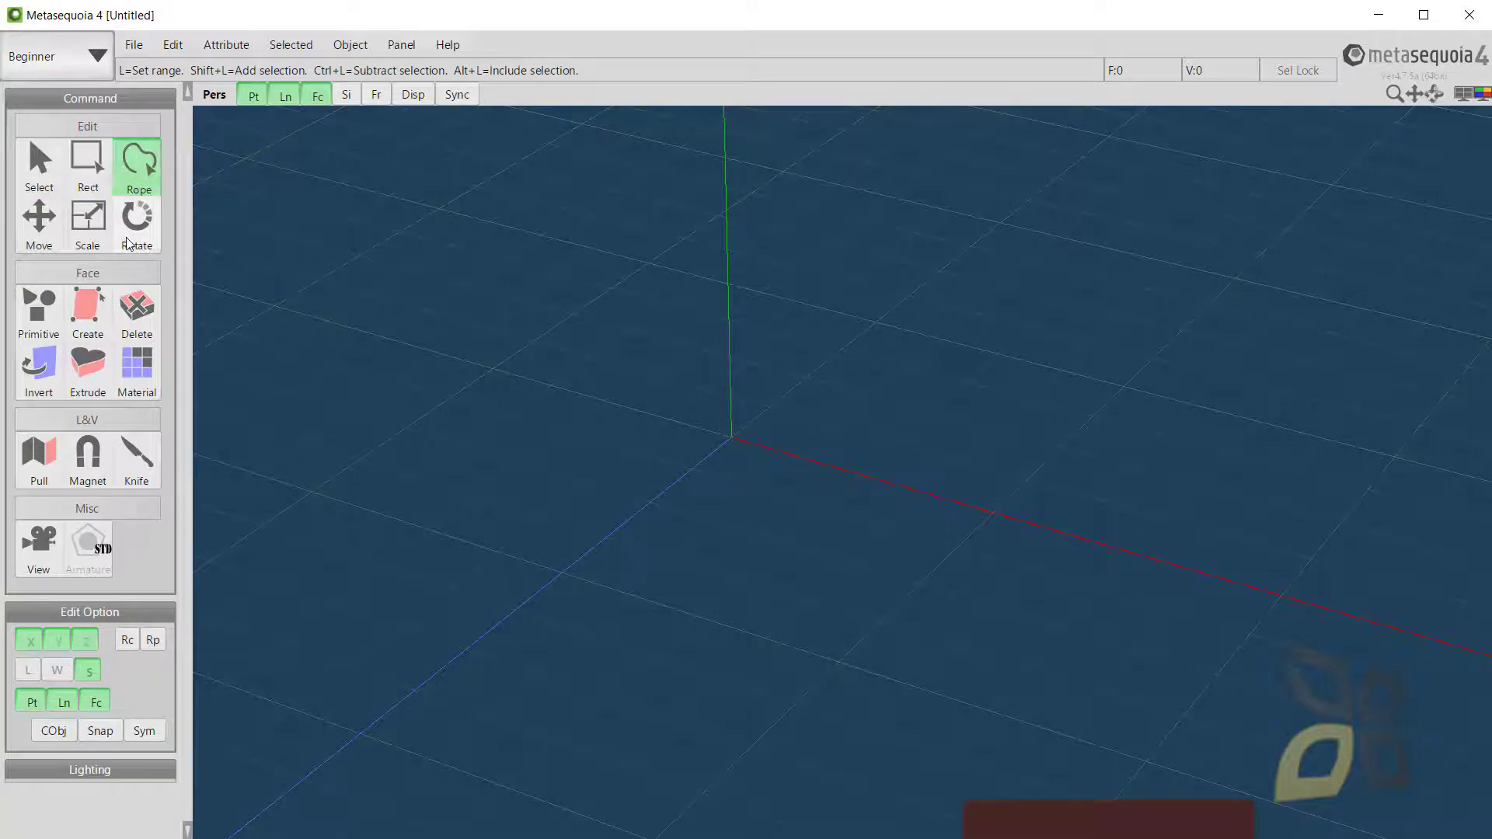
pyautogui.click(137, 222)
pyautogui.click(39, 222)
pyautogui.click(41, 163)
pyautogui.click(100, 181)
pyautogui.click(137, 164)
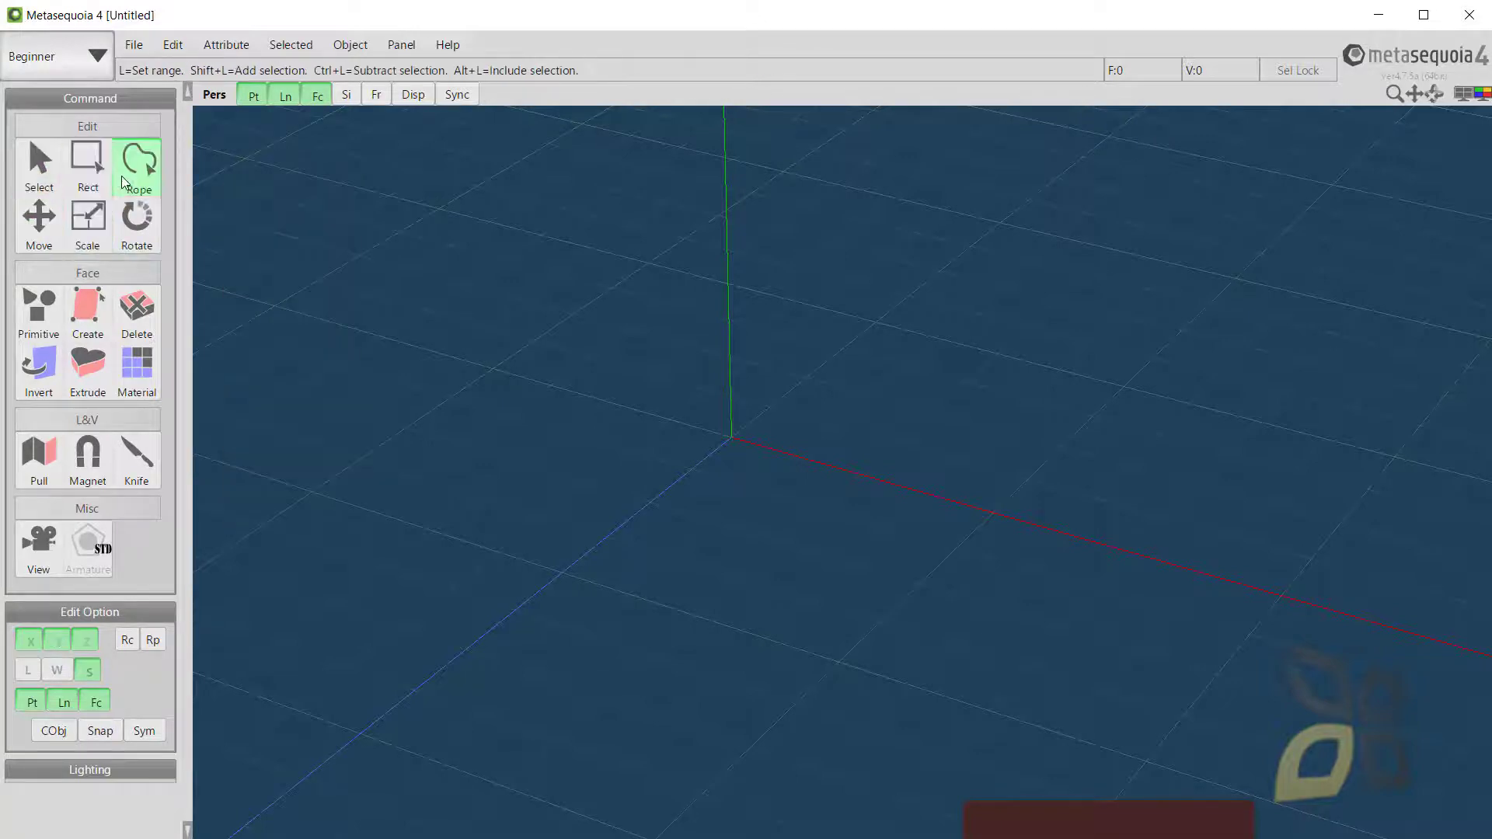
pyautogui.click(137, 221)
pyautogui.click(88, 222)
pyautogui.click(45, 177)
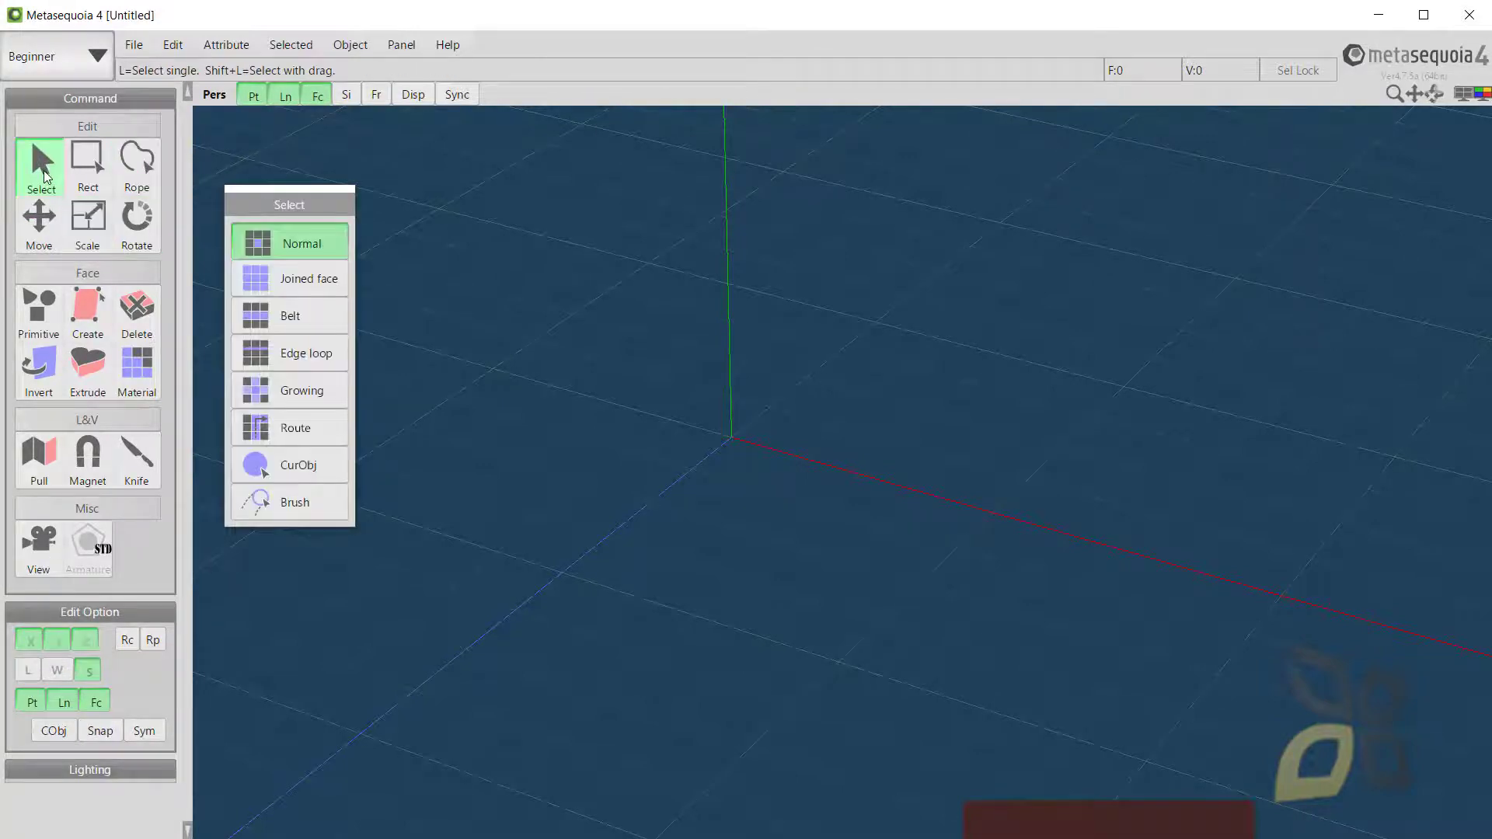
# Shift the floating Select palette slightly higher in the viewport and check the Rect, Rope and Move commands with their options.
pyautogui.moveTo(247, 189)
pyautogui.mouseDown()
pyautogui.moveTo(229, 191)
pyautogui.moveTo(248, 148)
pyautogui.moveTo(238, 166)
pyautogui.mouseUp()
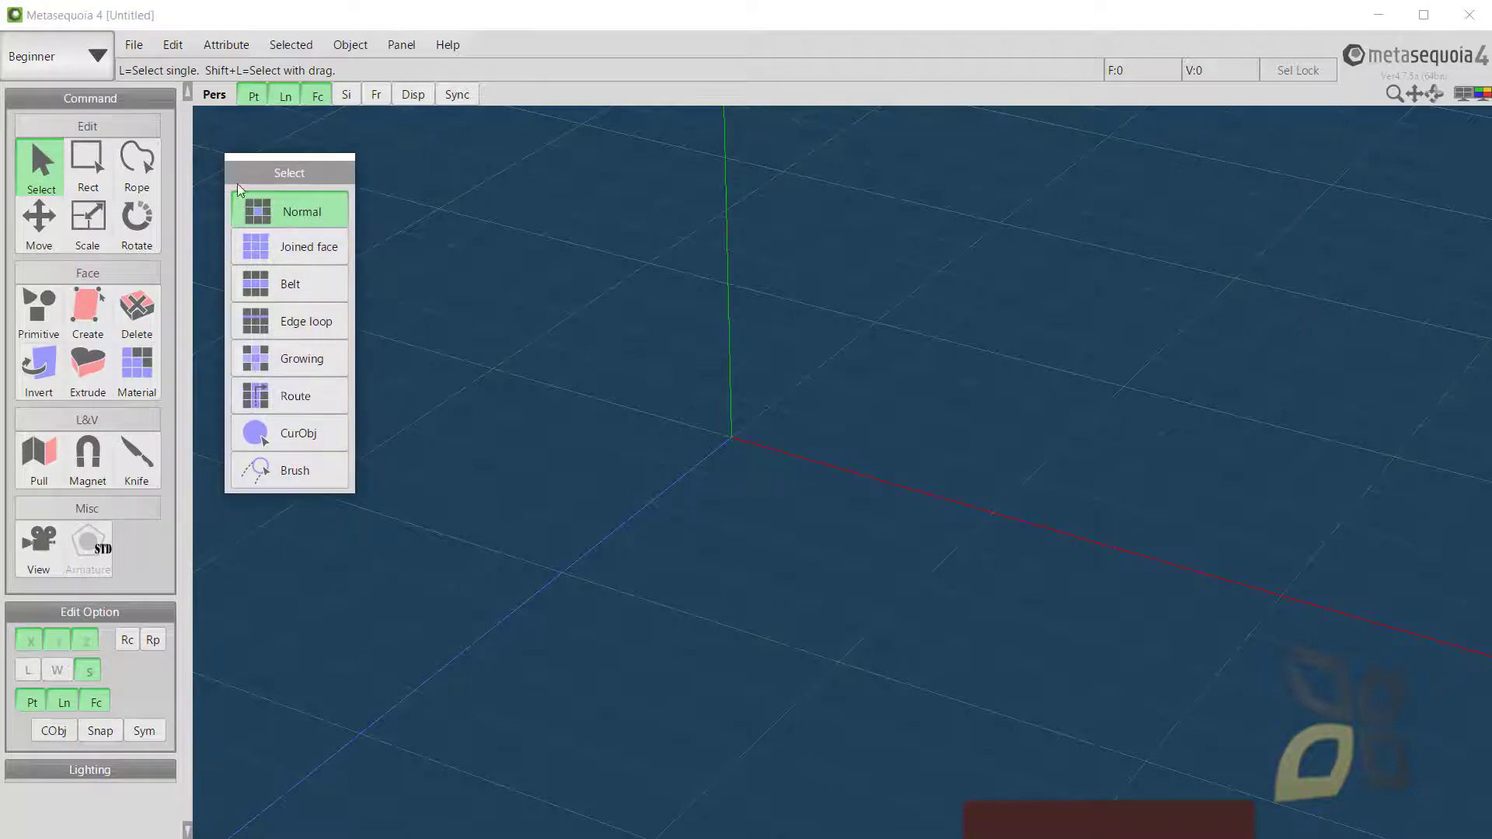
pyautogui.click(87, 184)
pyautogui.click(137, 163)
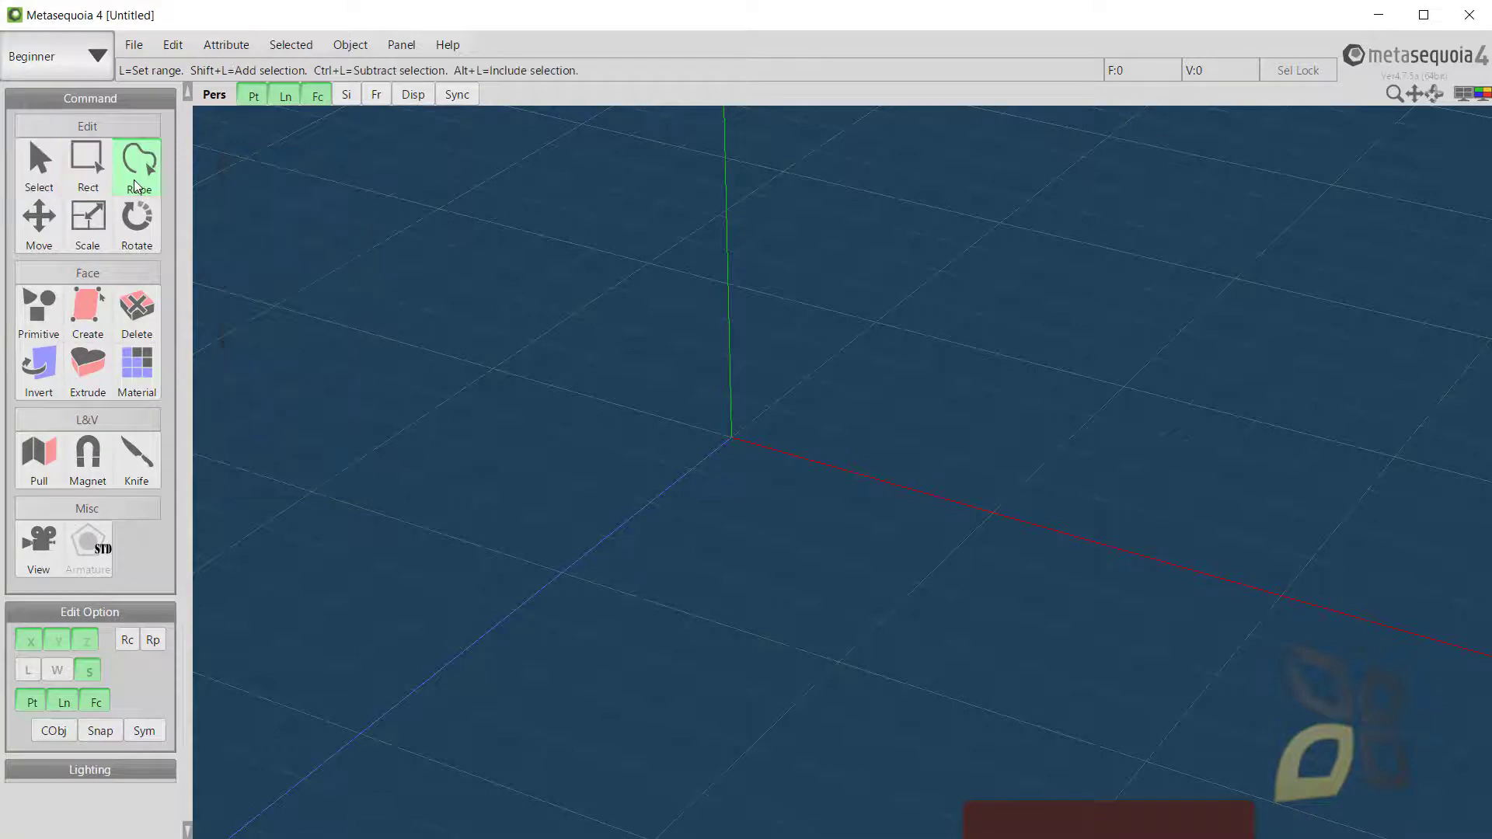
pyautogui.click(49, 230)
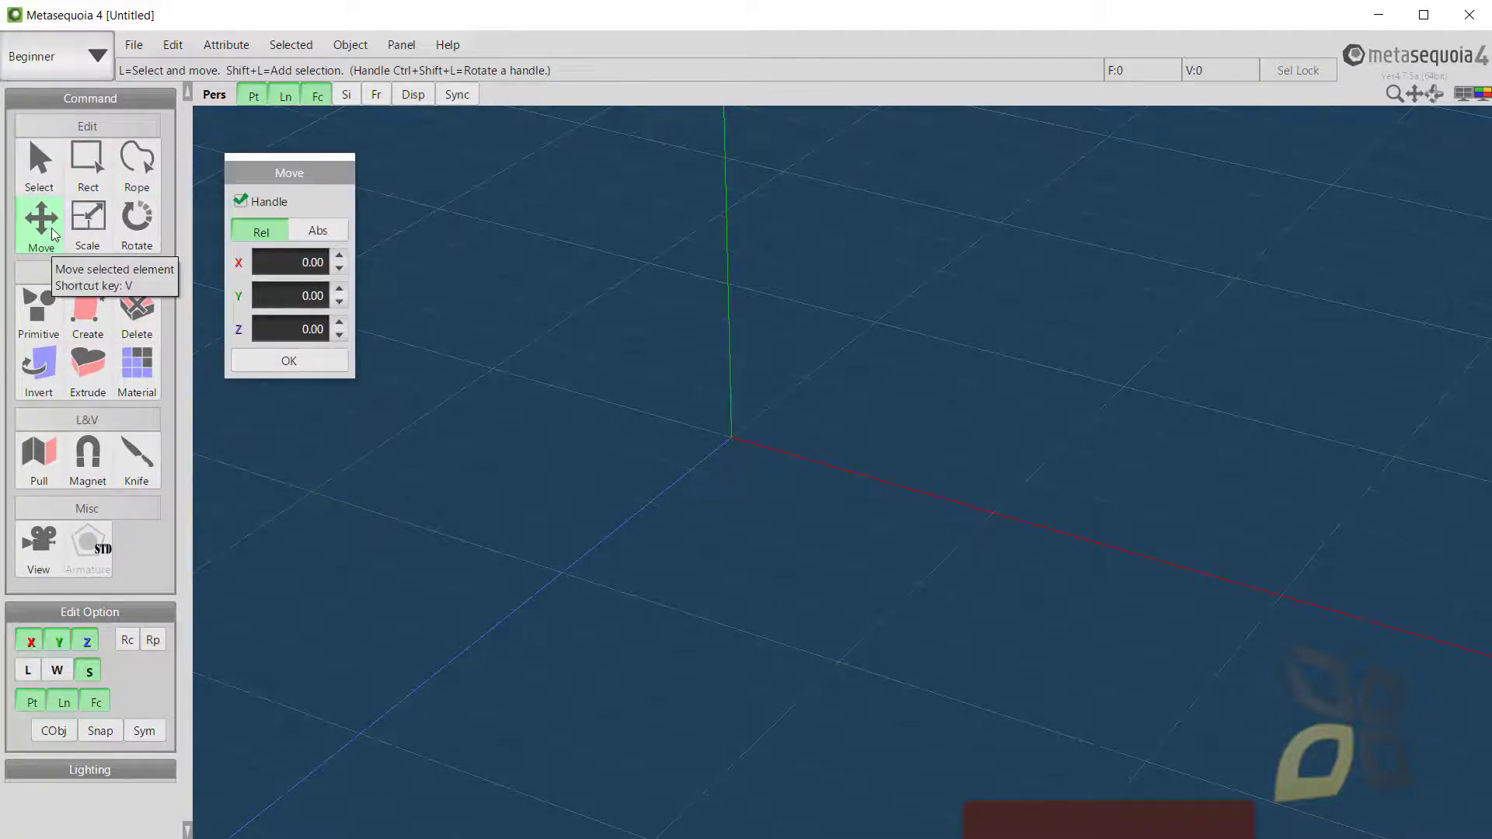
pyautogui.click(289, 264)
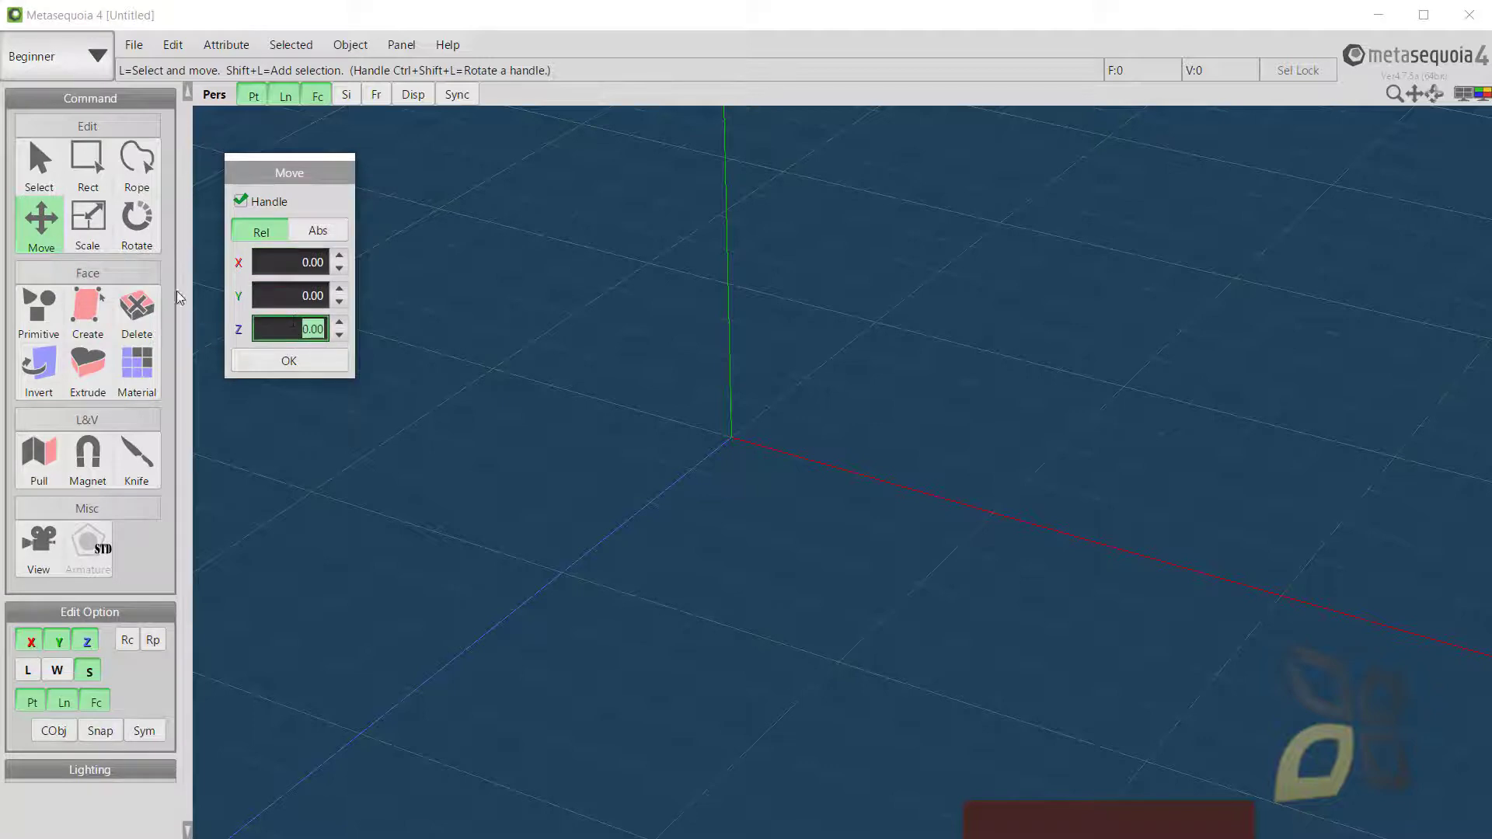
# Examine the options of the Primitive, Create, Extrude, Pull, Magnet and Knife commands, ending on Pull.
pyautogui.click(44, 315)
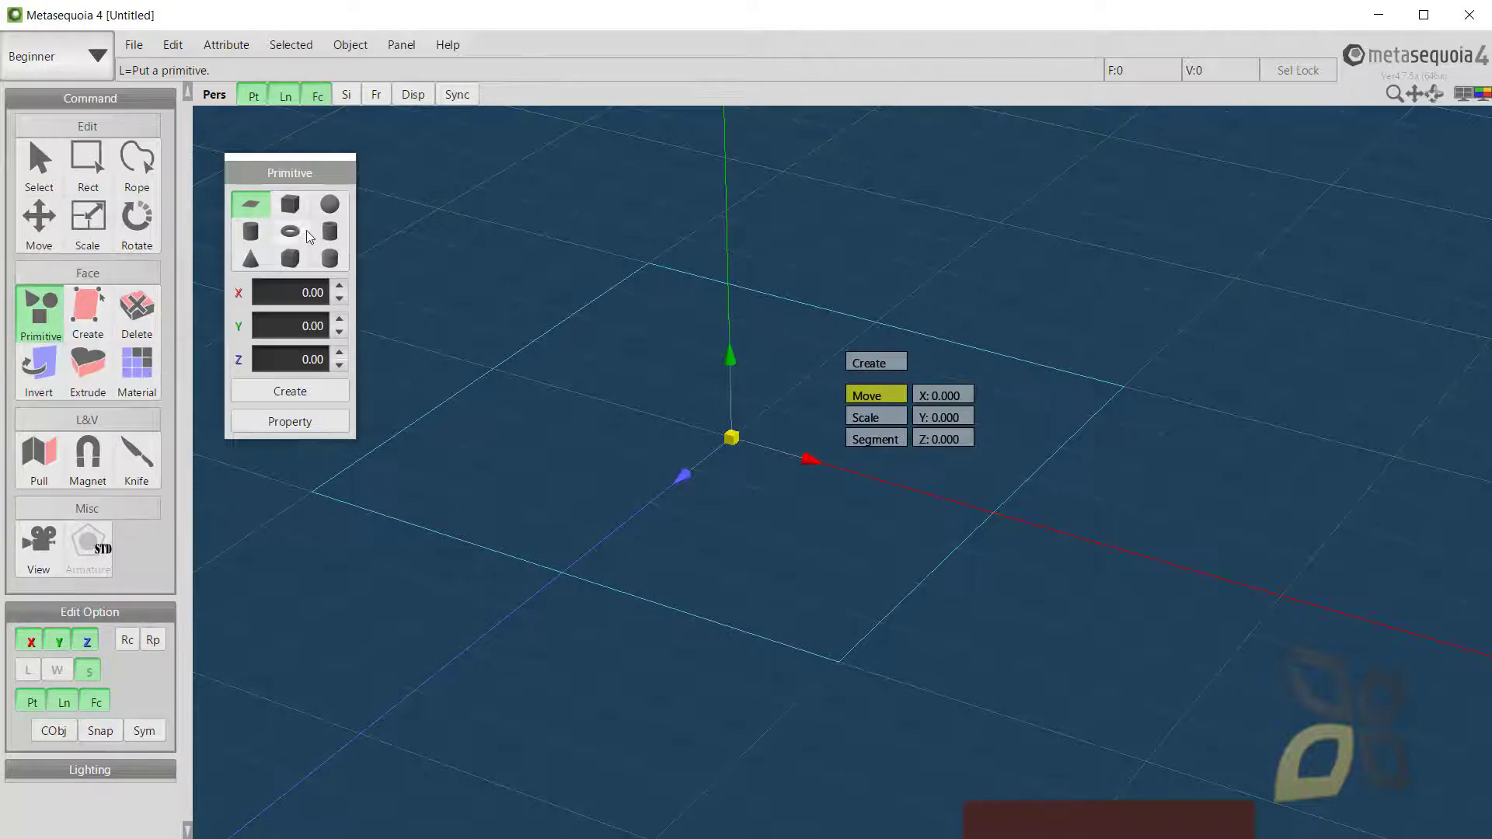
pyautogui.click(88, 311)
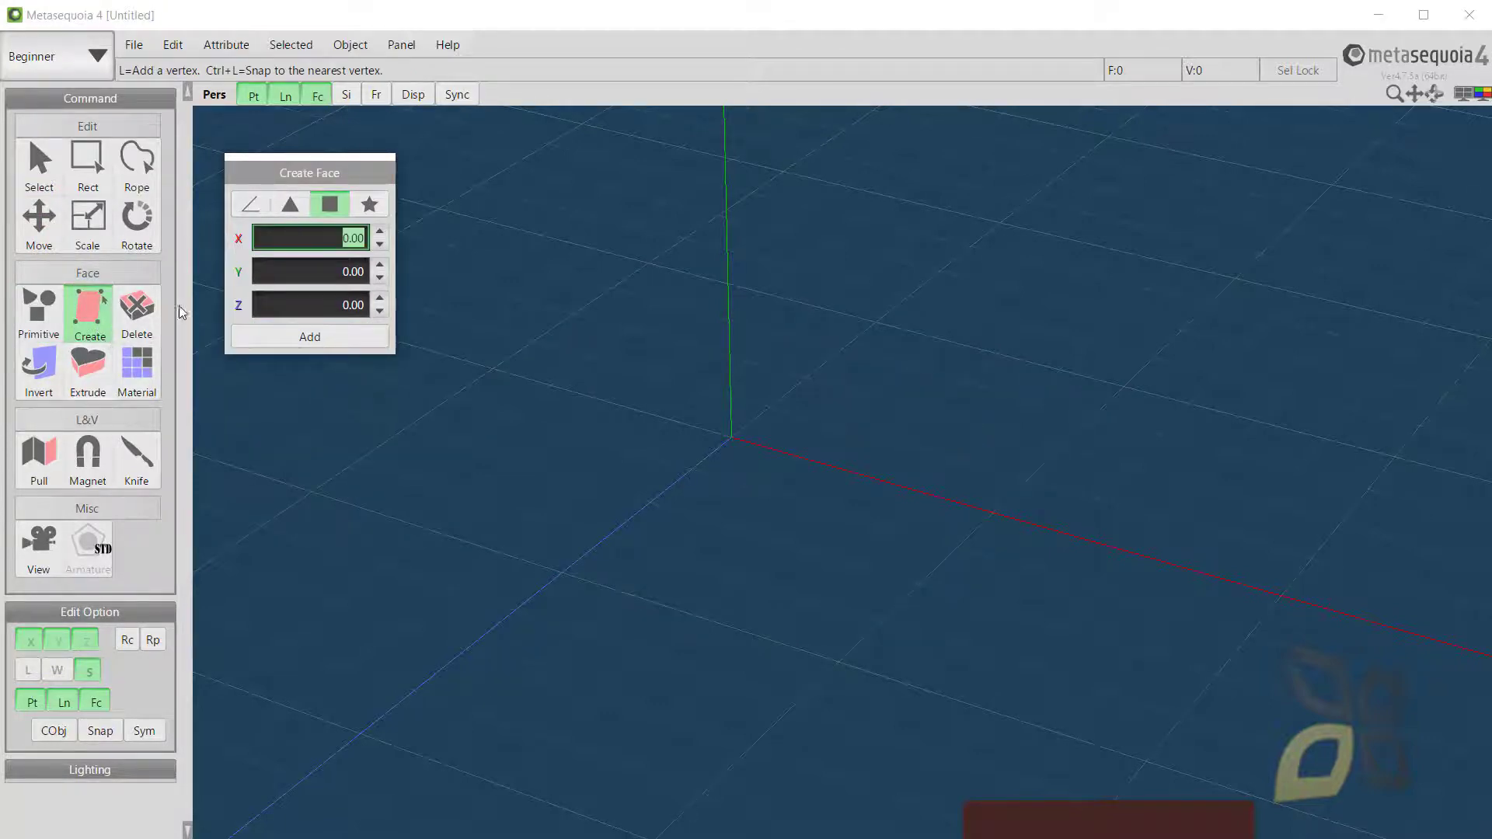
pyautogui.click(86, 379)
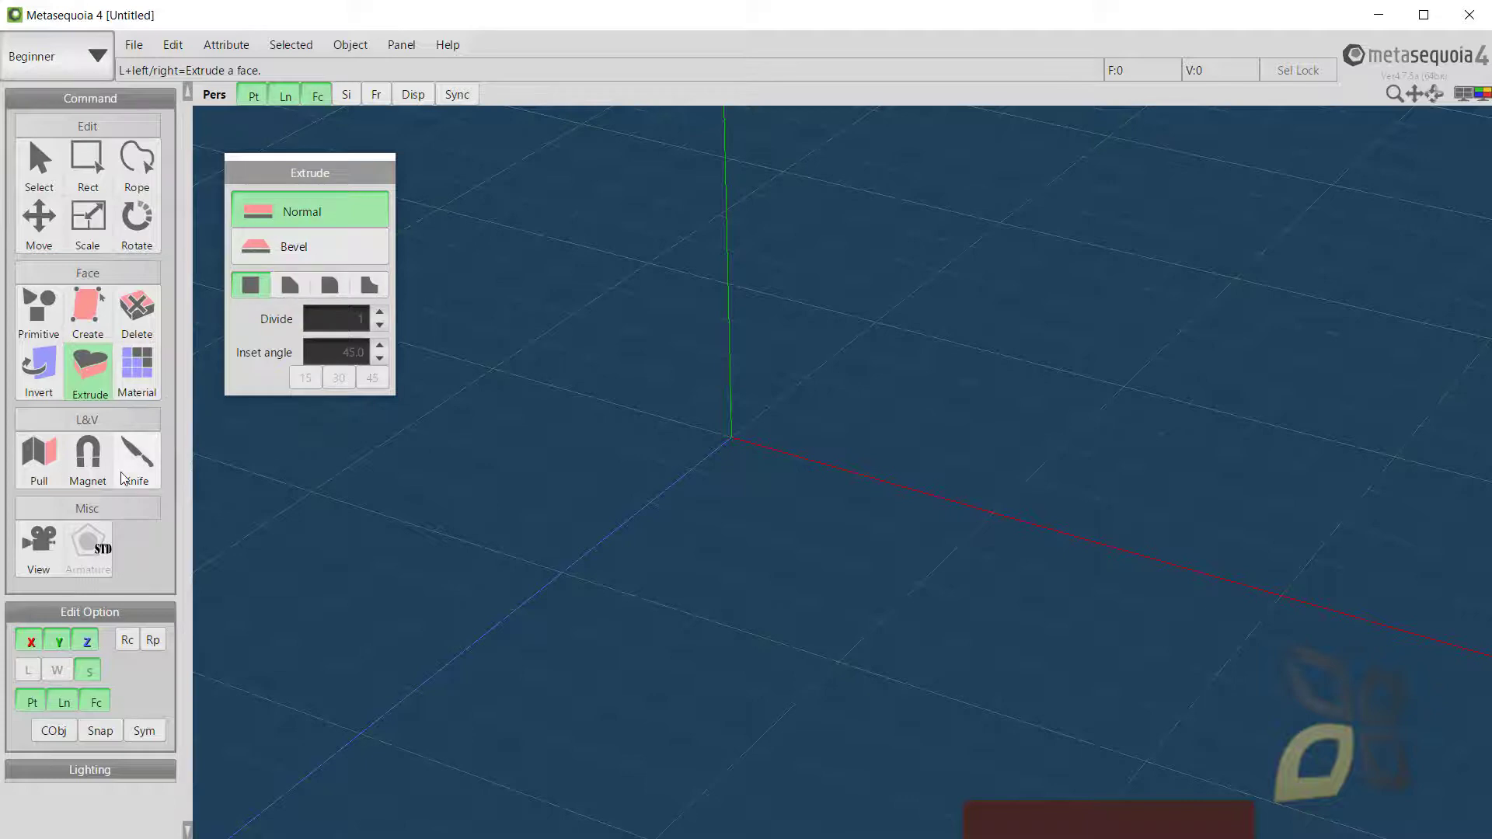
pyautogui.click(41, 458)
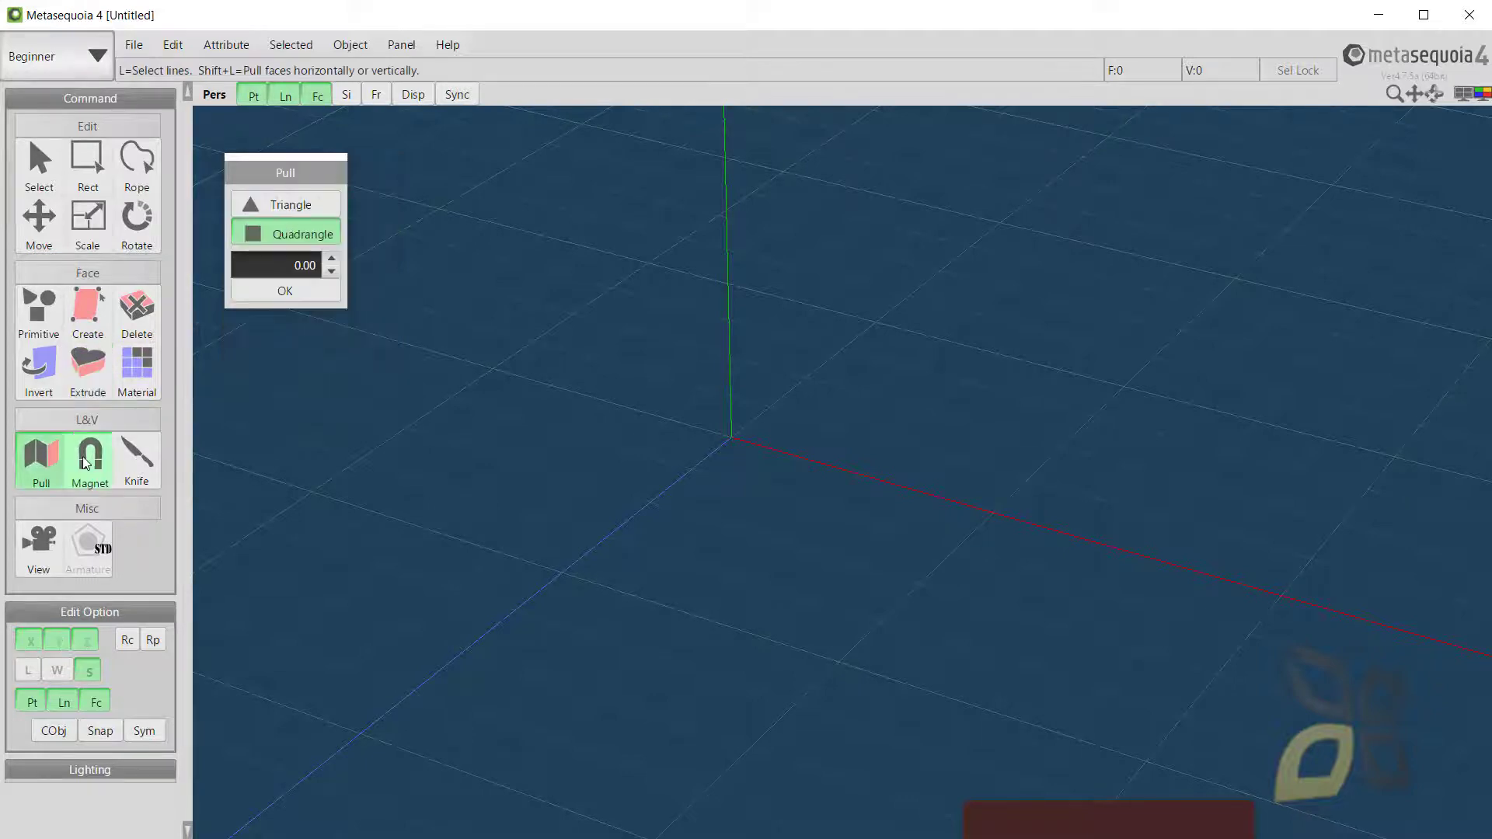
pyautogui.click(89, 459)
pyautogui.click(130, 467)
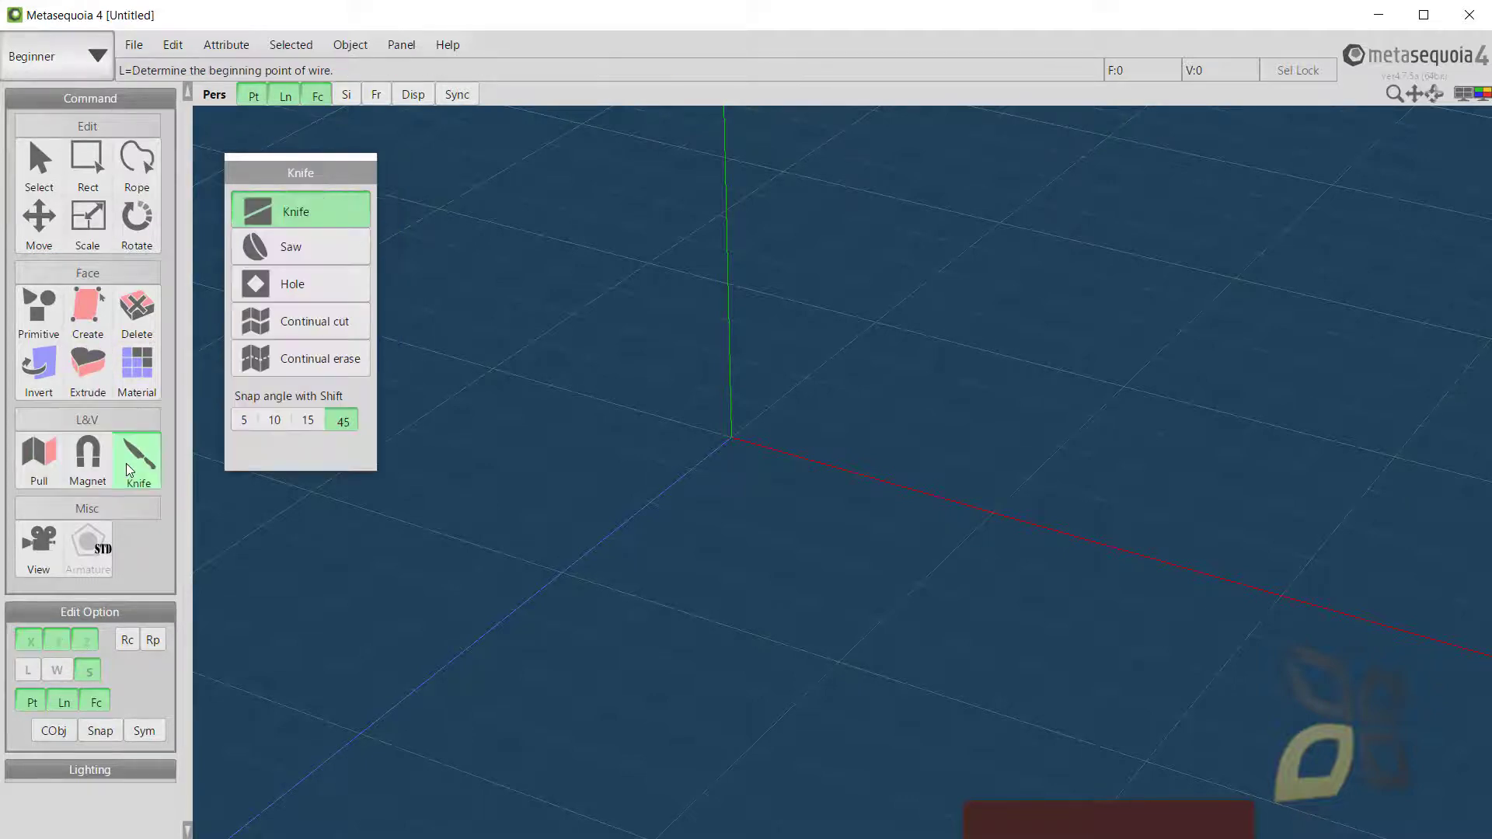
pyautogui.click(47, 482)
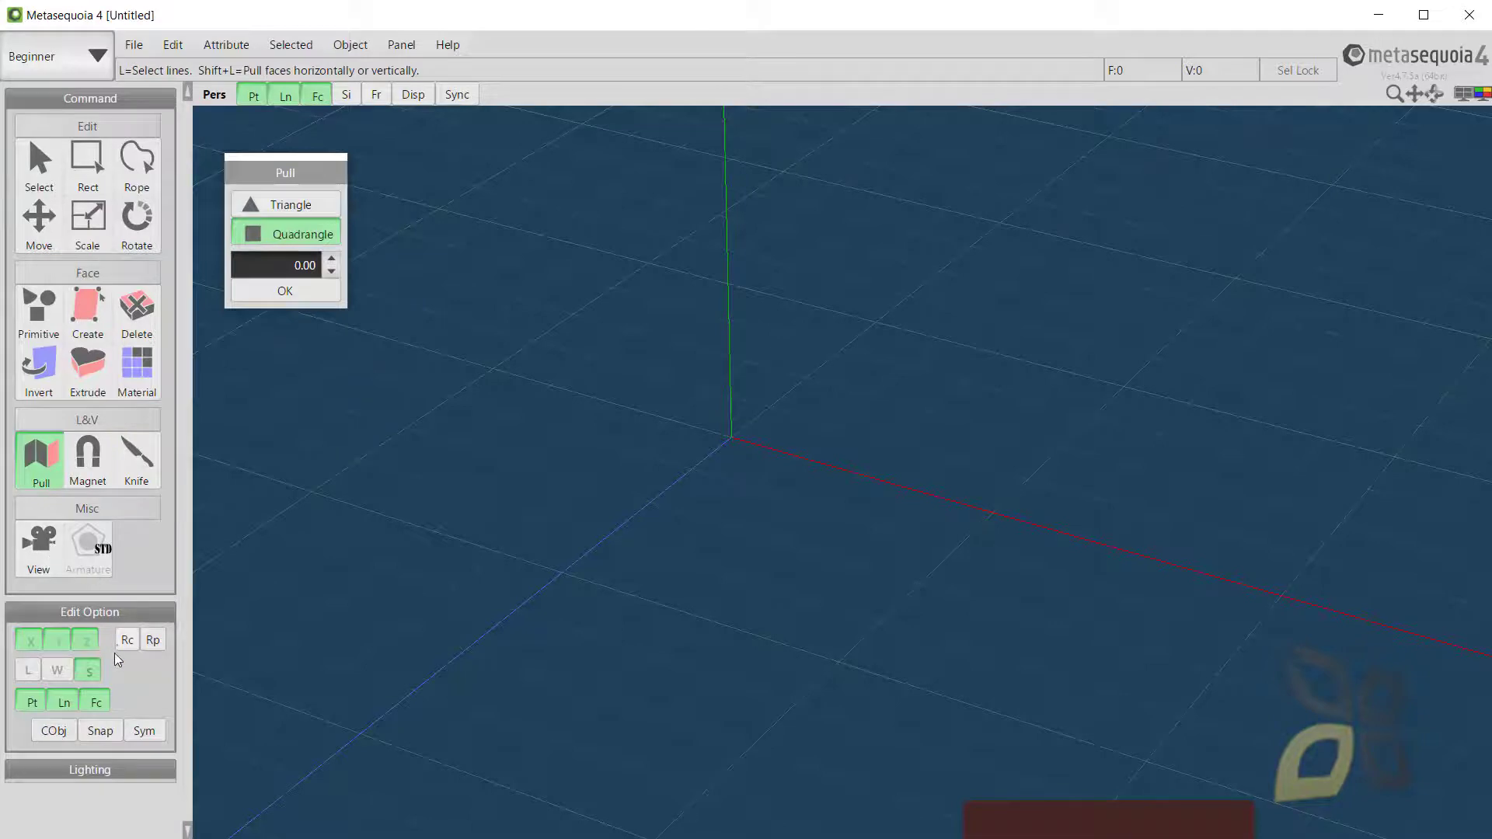
# Expand the Lighting settings below the edit options and check what they contain.
pyautogui.click(116, 769)
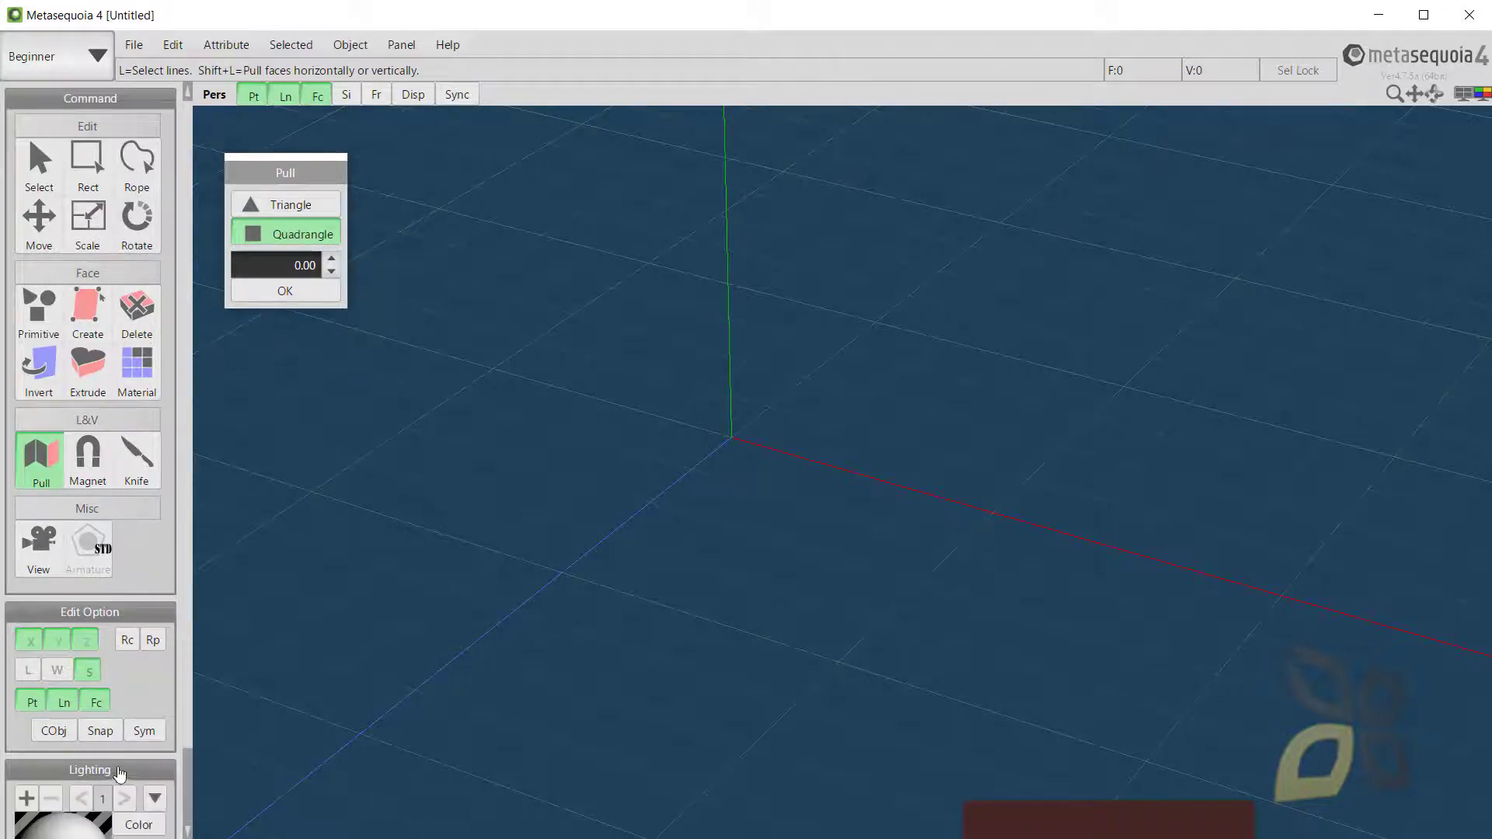
pyautogui.scroll(-1, 116, 717)
pyautogui.scroll(1, 68, 382)
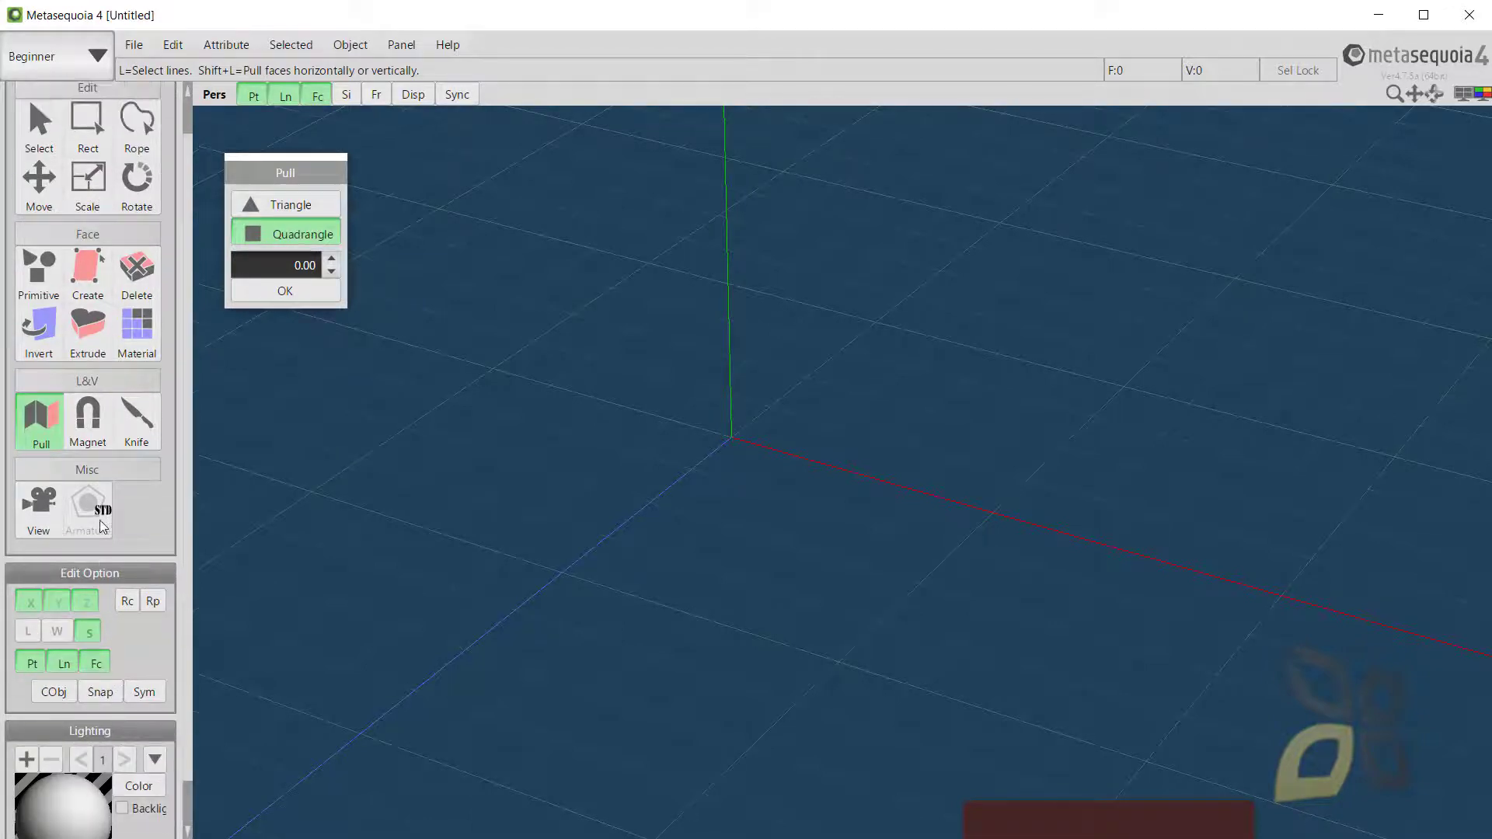
# Look through the available file, attribute, selection, object and panel commands without running any of them.
pyautogui.click(134, 45)
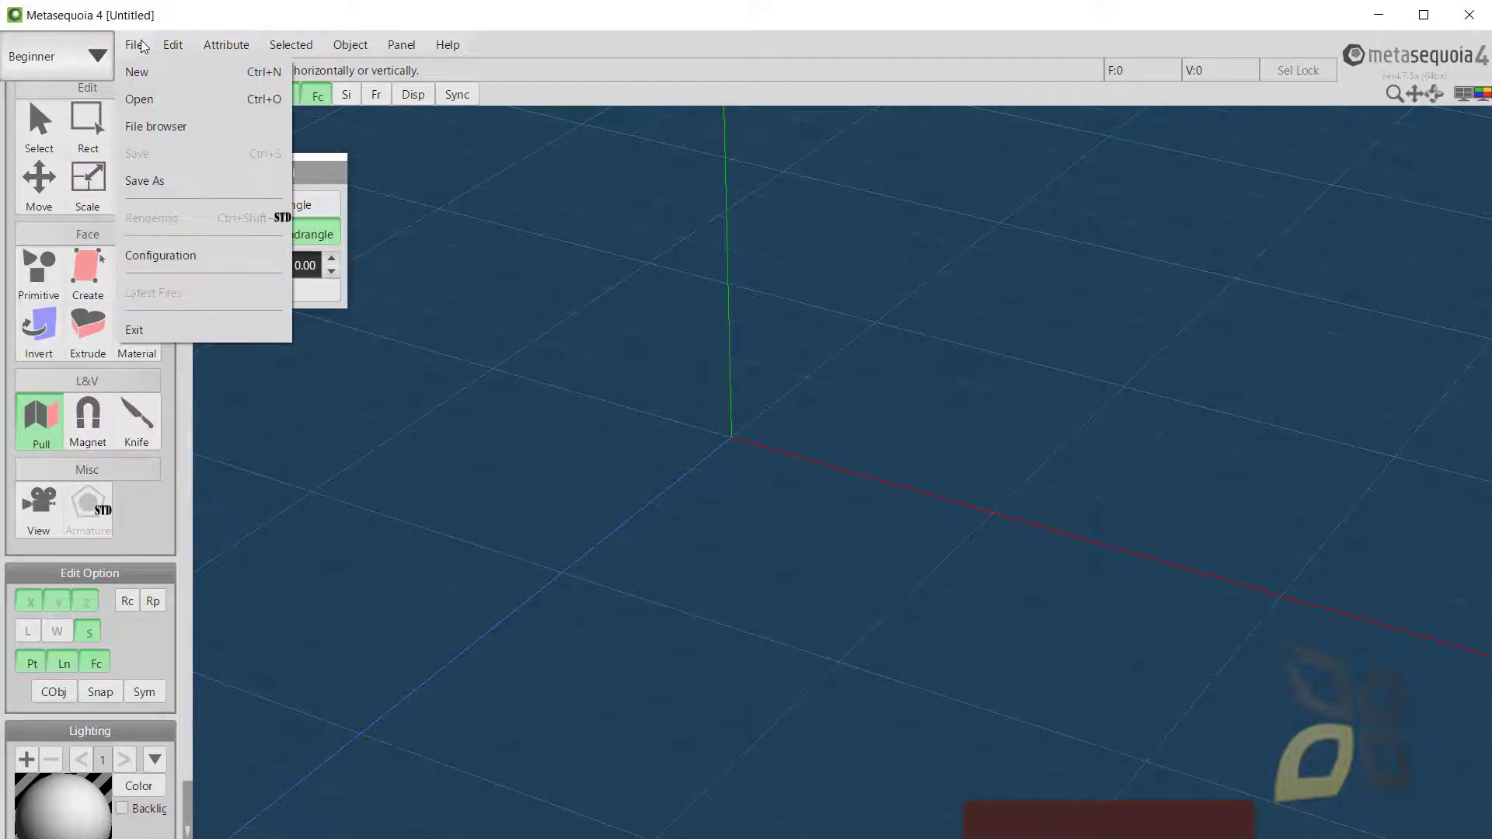
pyautogui.moveTo(230, 49)
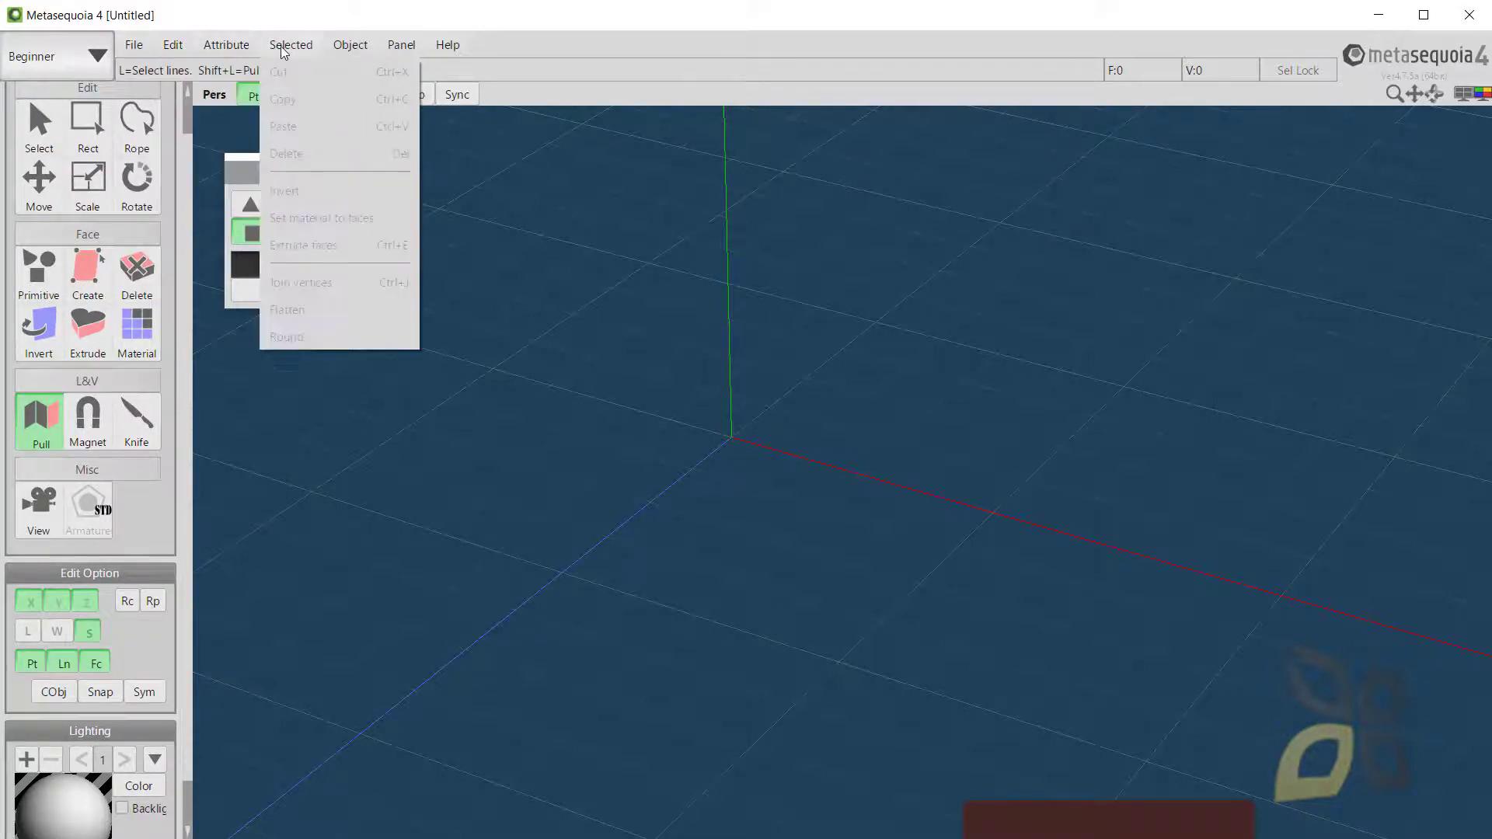
pyautogui.moveTo(347, 54)
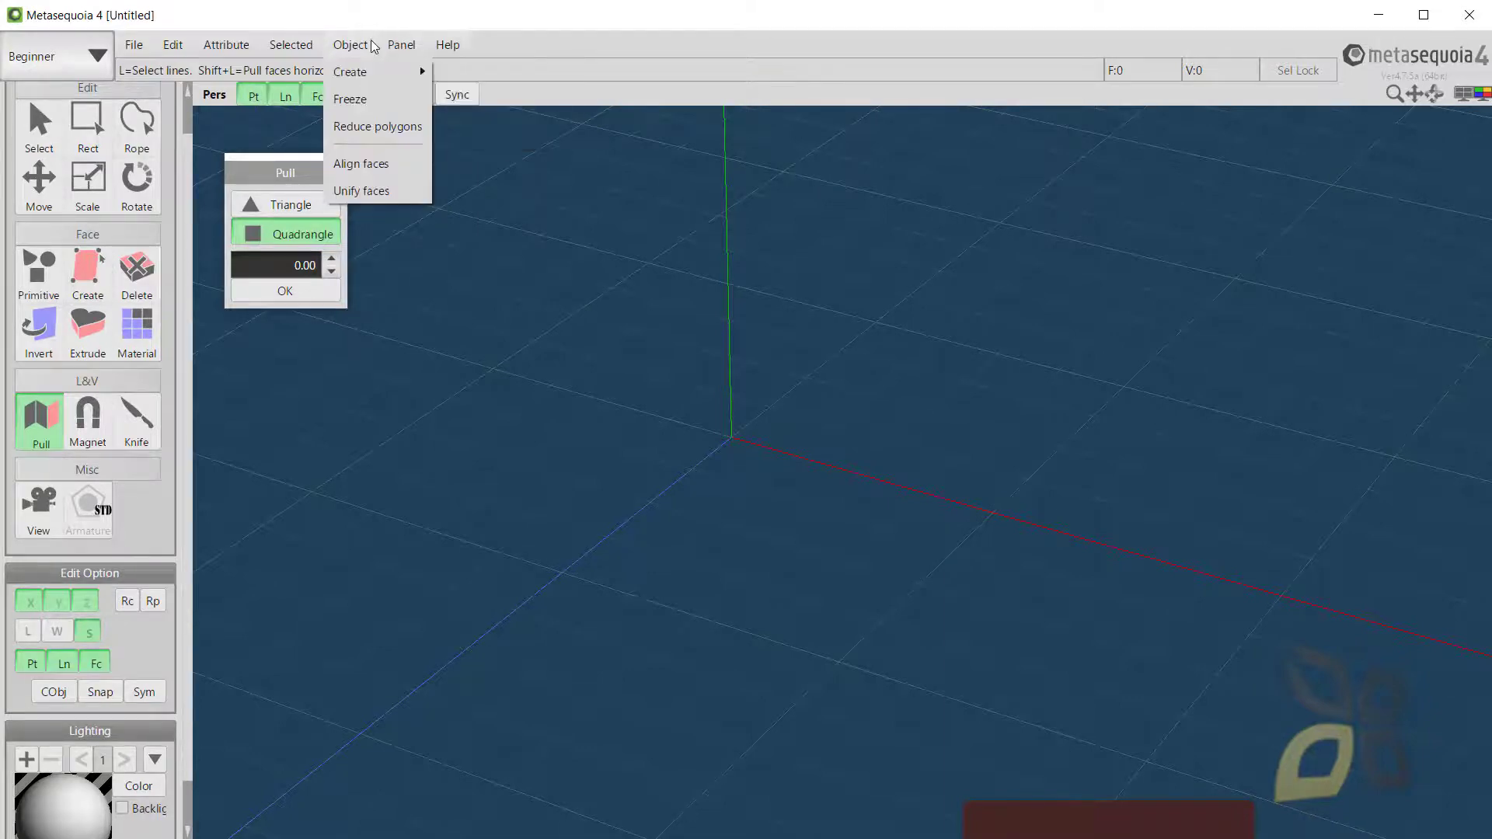
pyautogui.moveTo(412, 52)
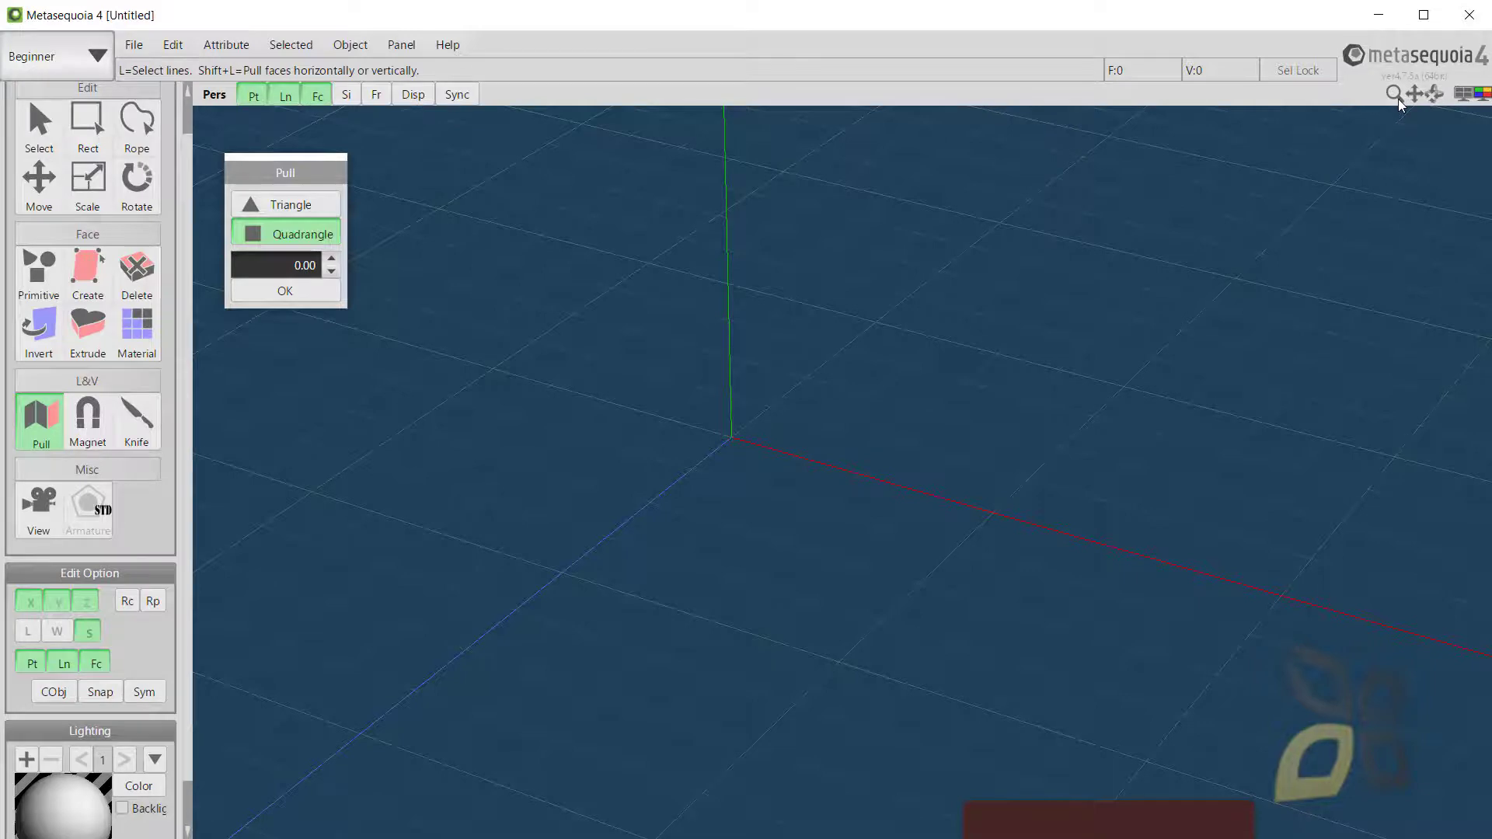
# Examine the empty perspective scene by zooming, panning and orbiting around the origin with the Select command active.
pyautogui.moveTo(1399, 99); pyautogui.dragTo(1455, 146)
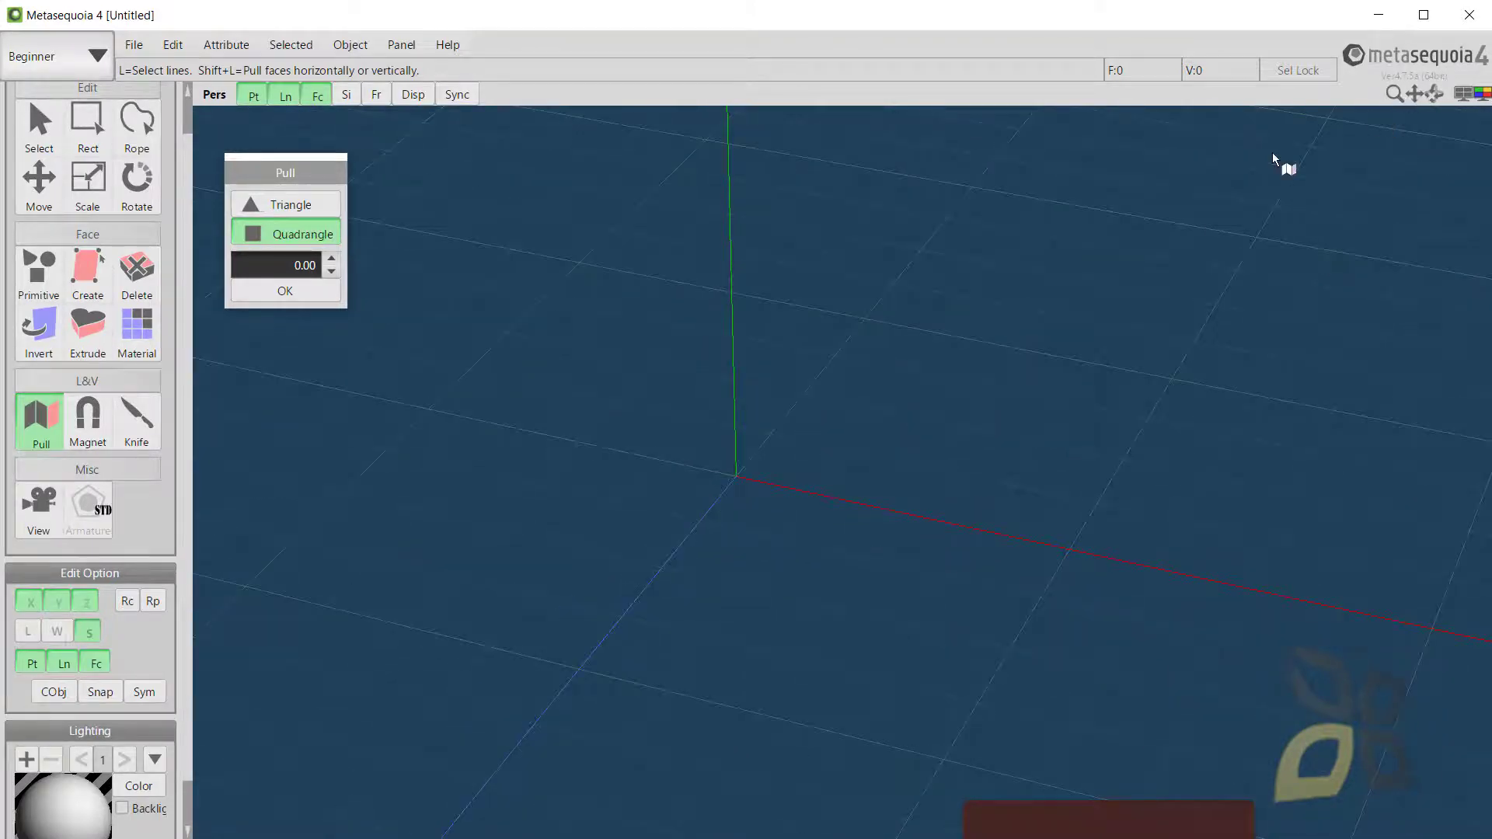
pyautogui.scroll(-5, 774, 457)
pyautogui.scroll(3, 785, 451)
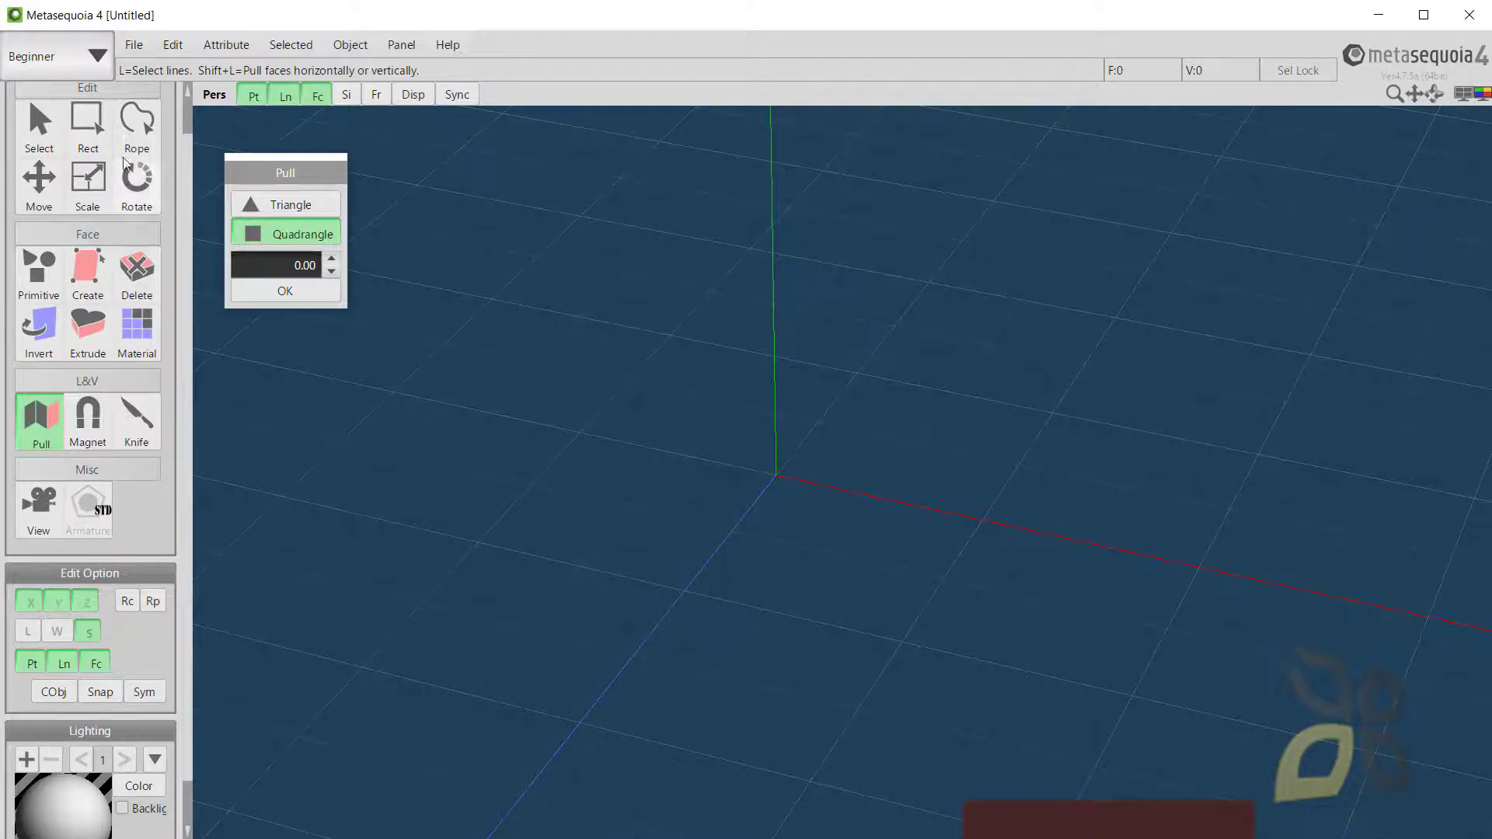
pyautogui.click(39, 124)
pyautogui.moveTo(789, 446); pyautogui.dragTo(739, 452, button='middle')
pyautogui.scroll(3, 738, 452)
pyautogui.scroll(-3, 738, 452)
pyautogui.scroll(4, 739, 452)
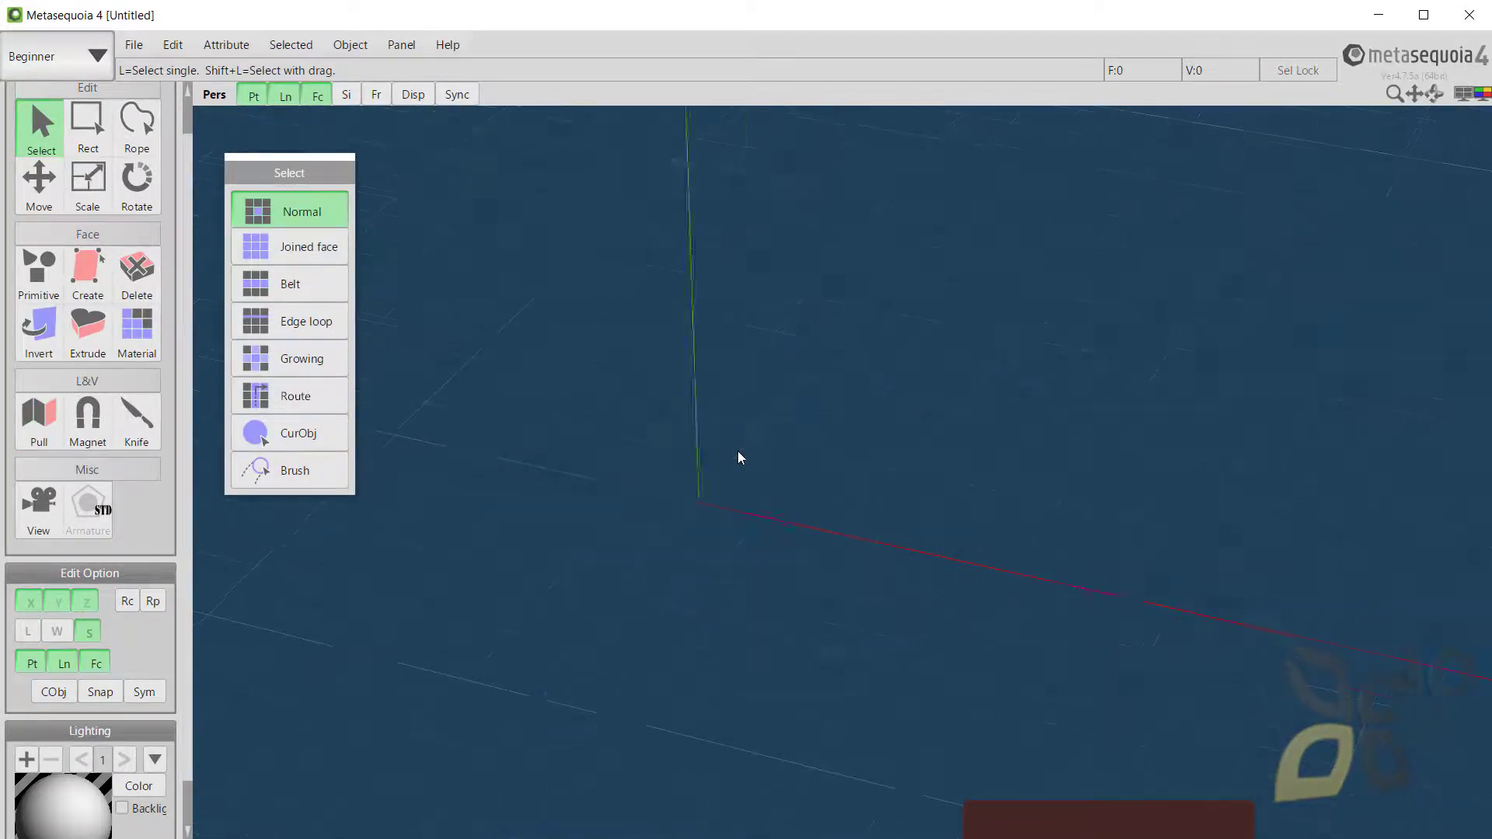
pyautogui.scroll(-4, 738, 452)
pyautogui.scroll(3, 738, 453)
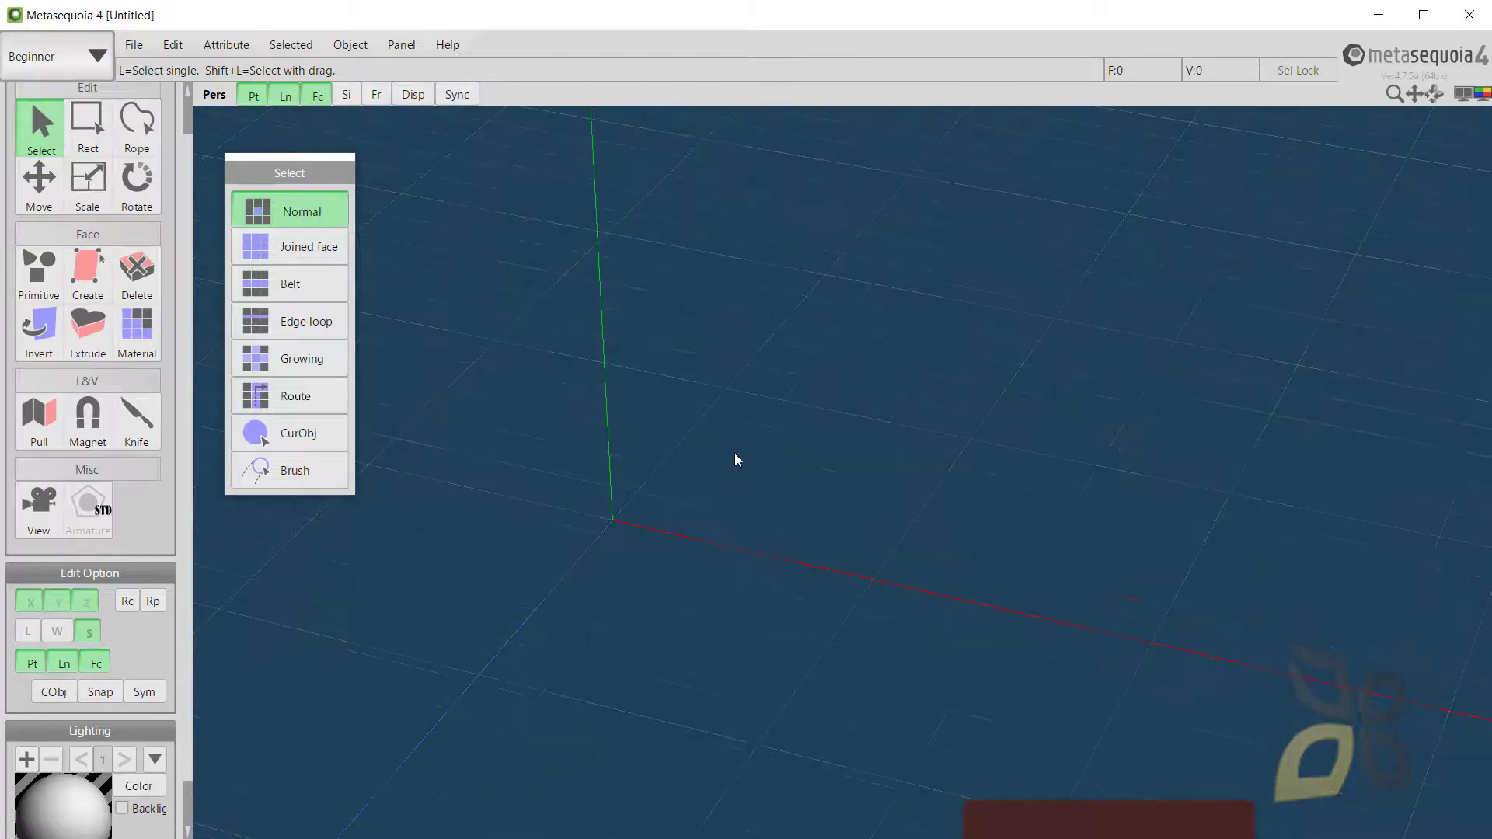
pyautogui.moveTo(674, 475); pyautogui.dragTo(862, 435, button='middle')
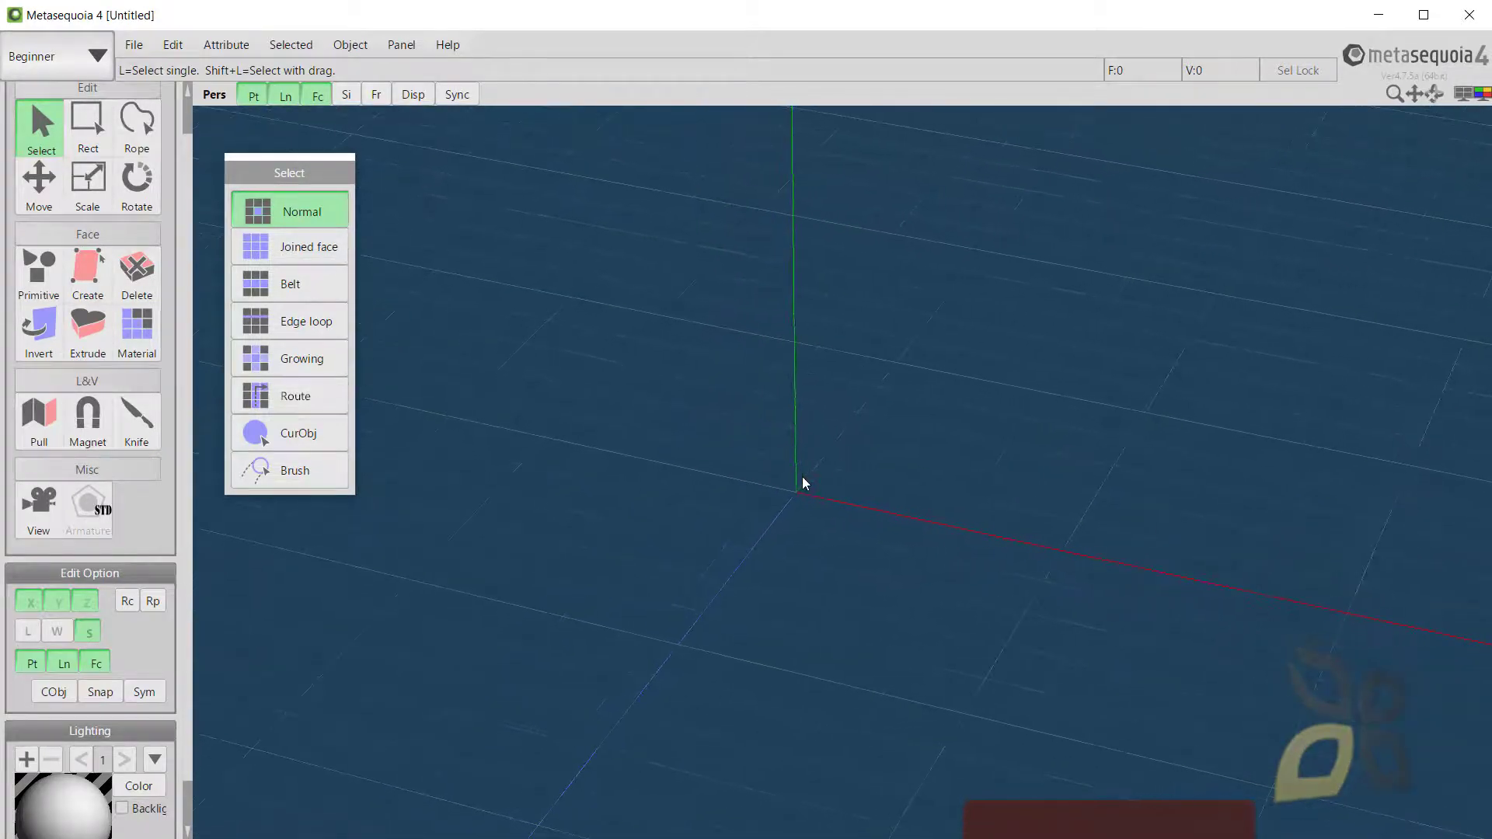
pyautogui.moveTo(803, 477); pyautogui.dragTo(762, 486, button='right')
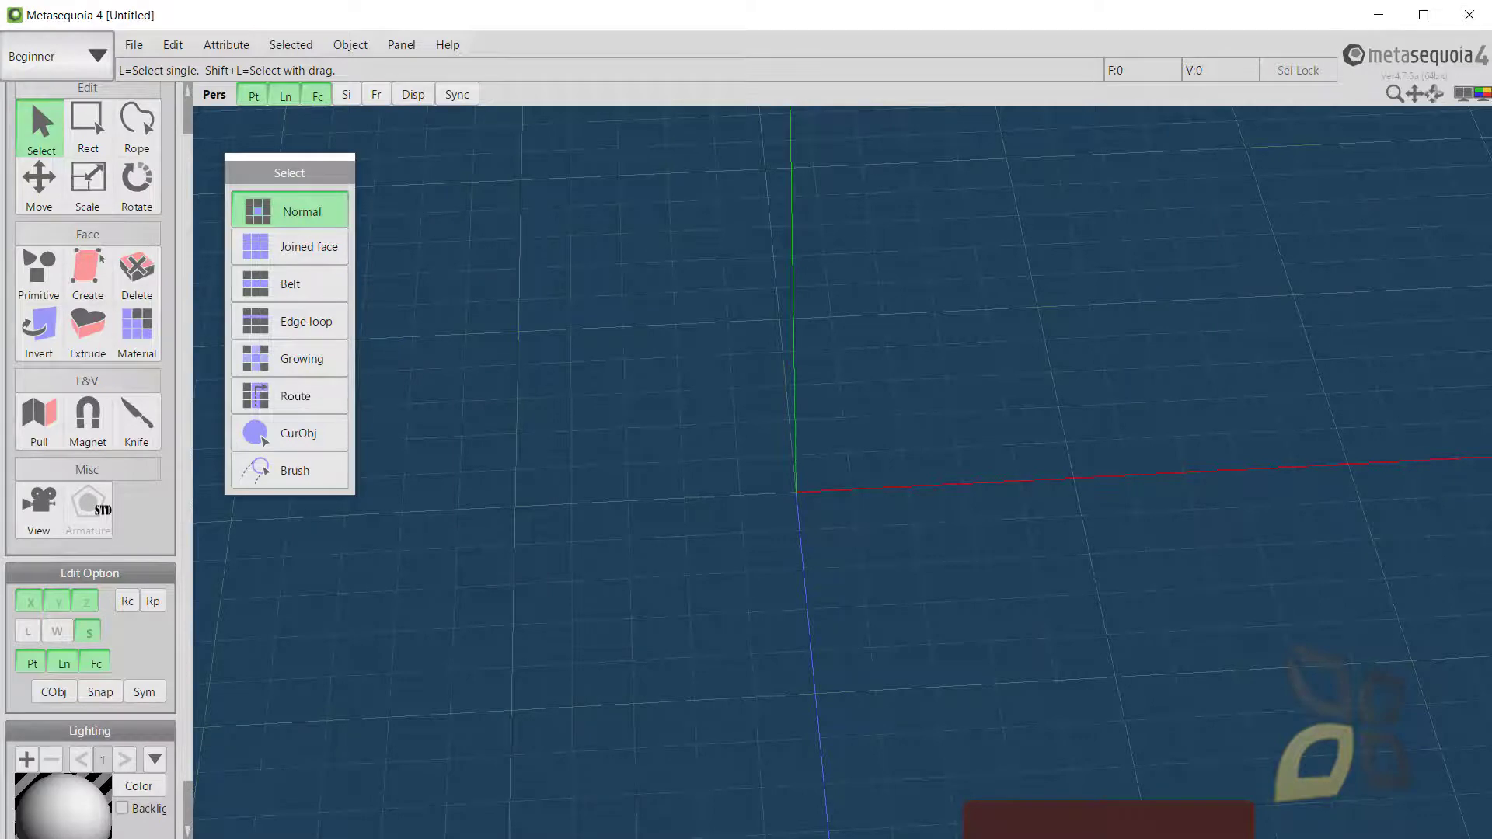
# Start the Primitive command and choose the hollow cylinder shape, previewed at the origin.
pyautogui.click(37, 289)
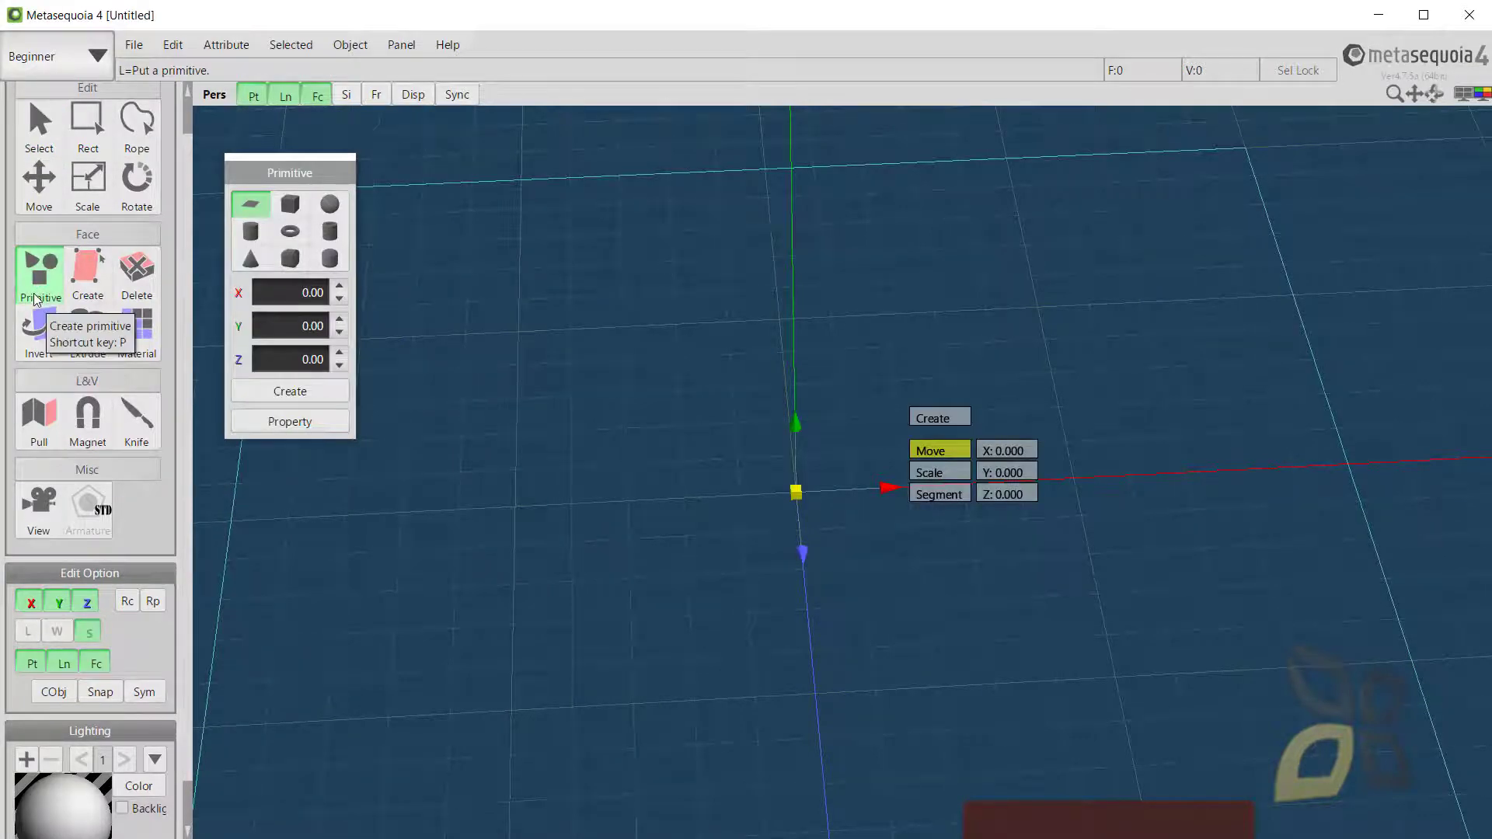
pyautogui.click(319, 293)
pyautogui.click(329, 231)
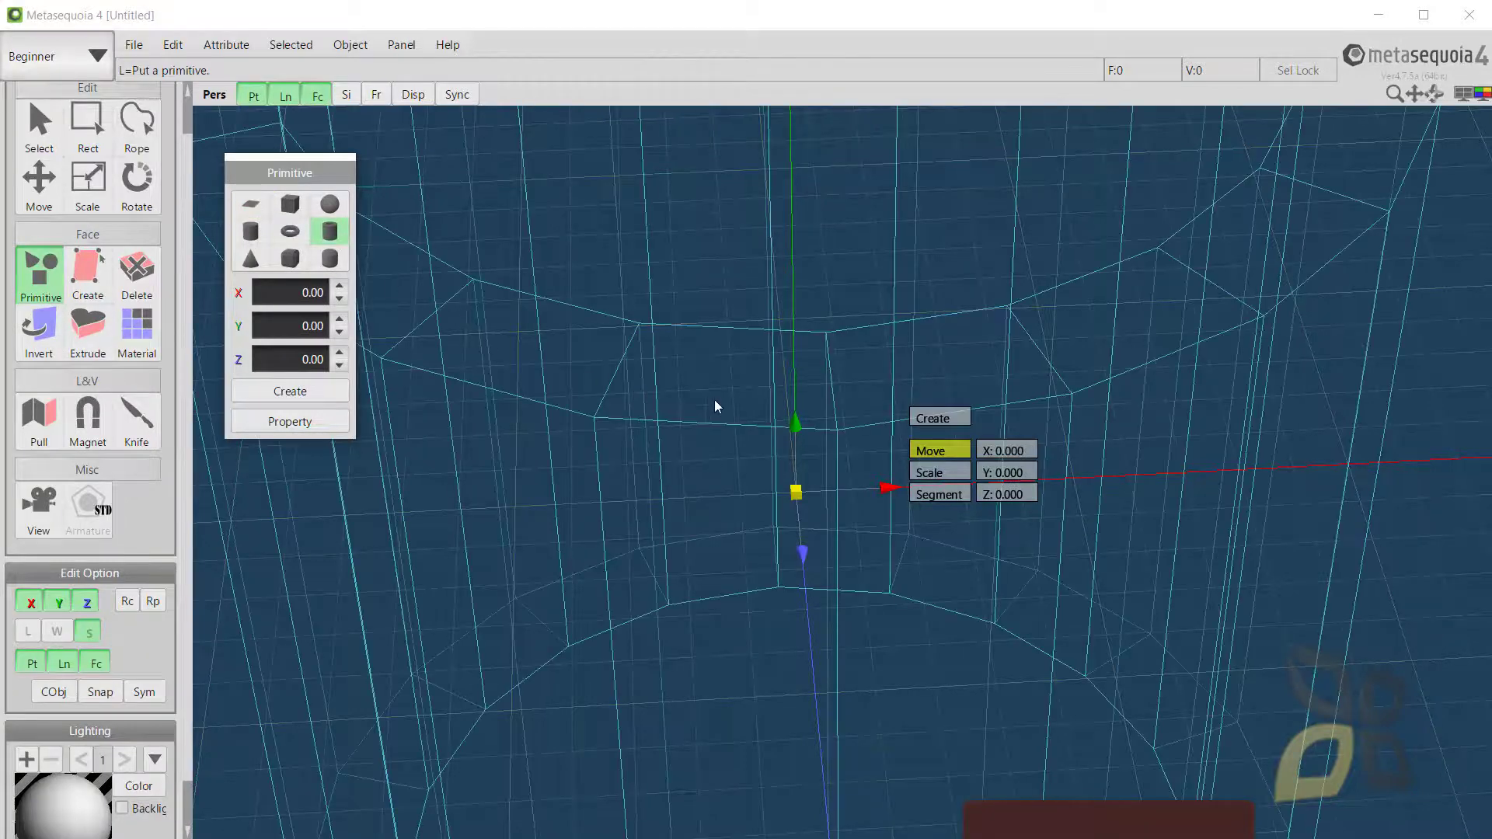
pyautogui.scroll(-3, 795, 474)
pyautogui.scroll(-6, 525, 397)
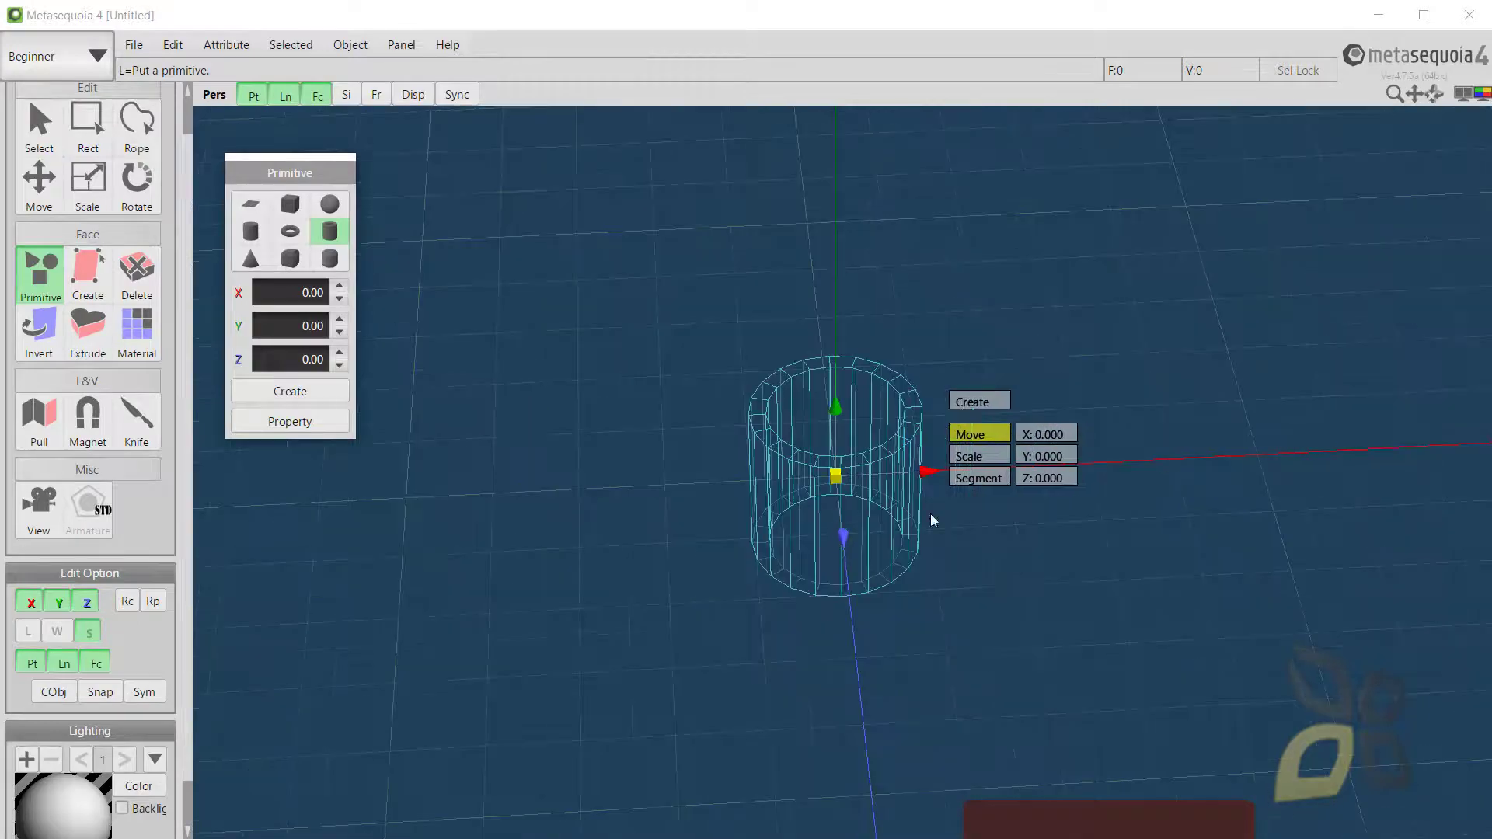
pyautogui.scroll(3, 1003, 523)
pyautogui.moveTo(933, 525); pyautogui.dragTo(874, 522, button='middle')
pyautogui.moveTo(1035, 553); pyautogui.dragTo(972, 542, button='right')
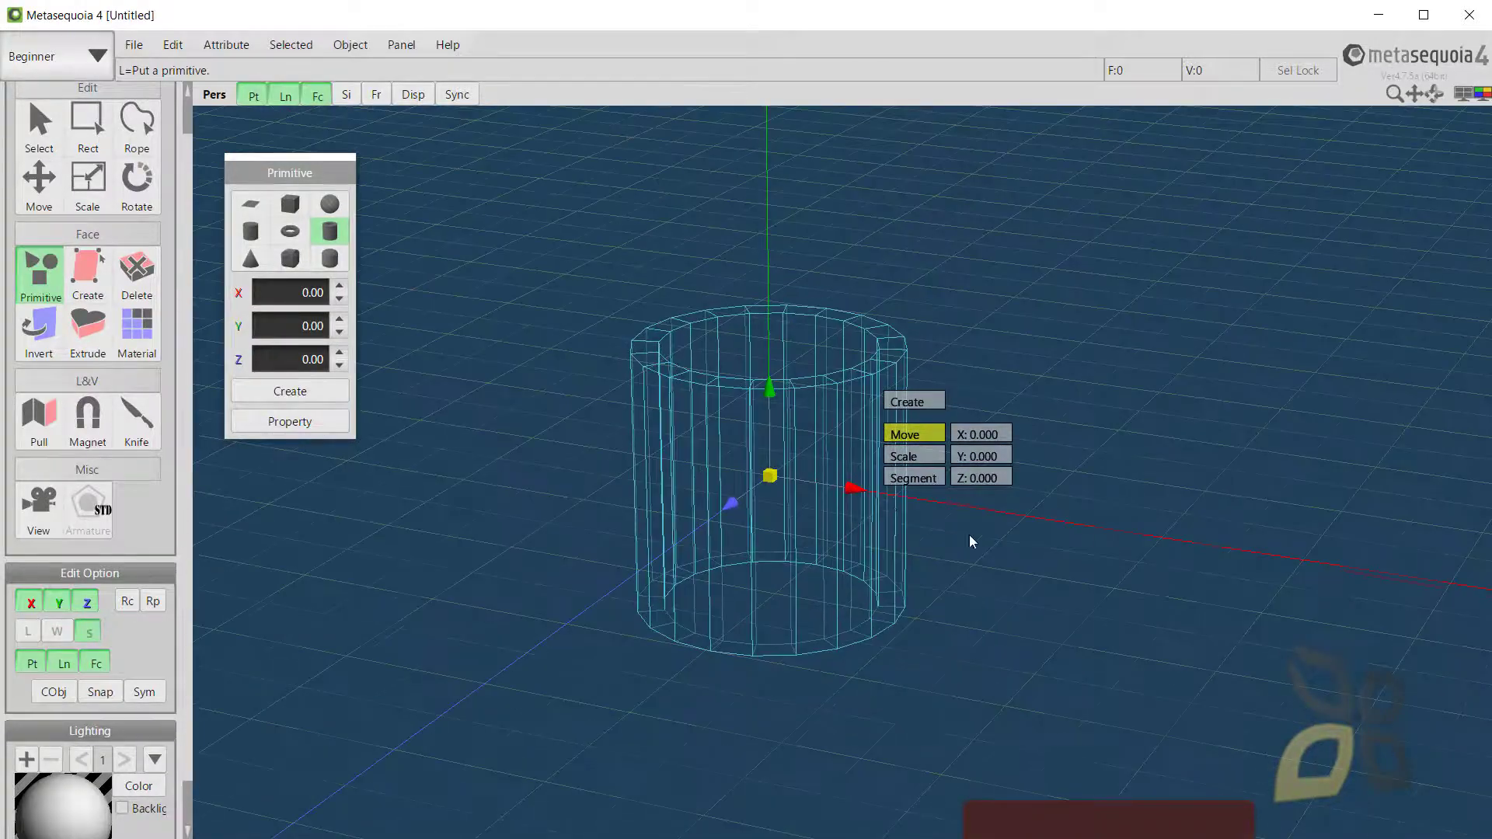
# Move the hollow cylinder preview away from the origin to about X 62.1 and Y 71.7.
pyautogui.moveTo(868, 498); pyautogui.dragTo(923, 570)
pyautogui.doubleClick(311, 293)
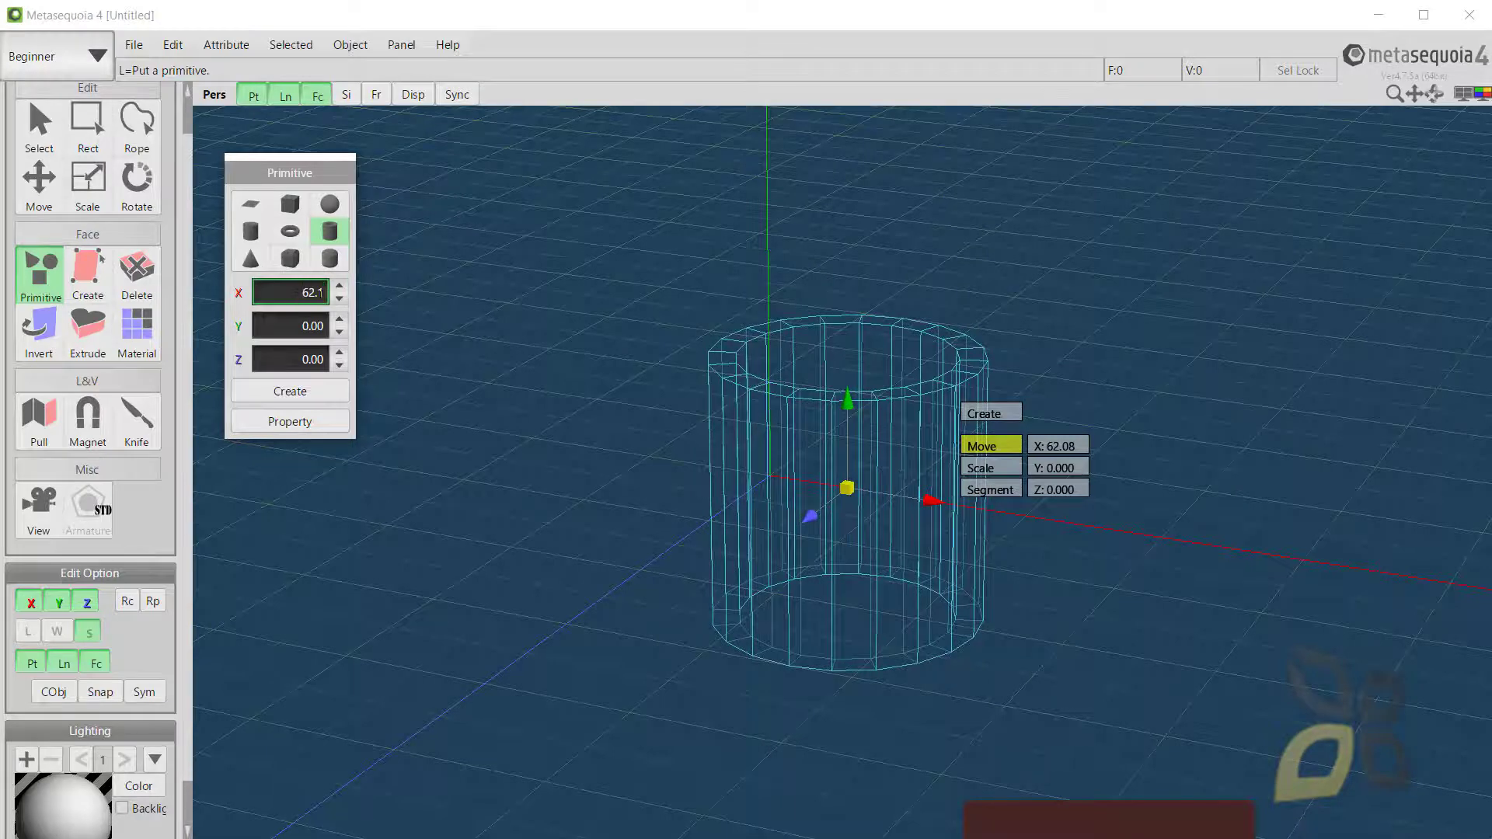
pyautogui.press('Tab')
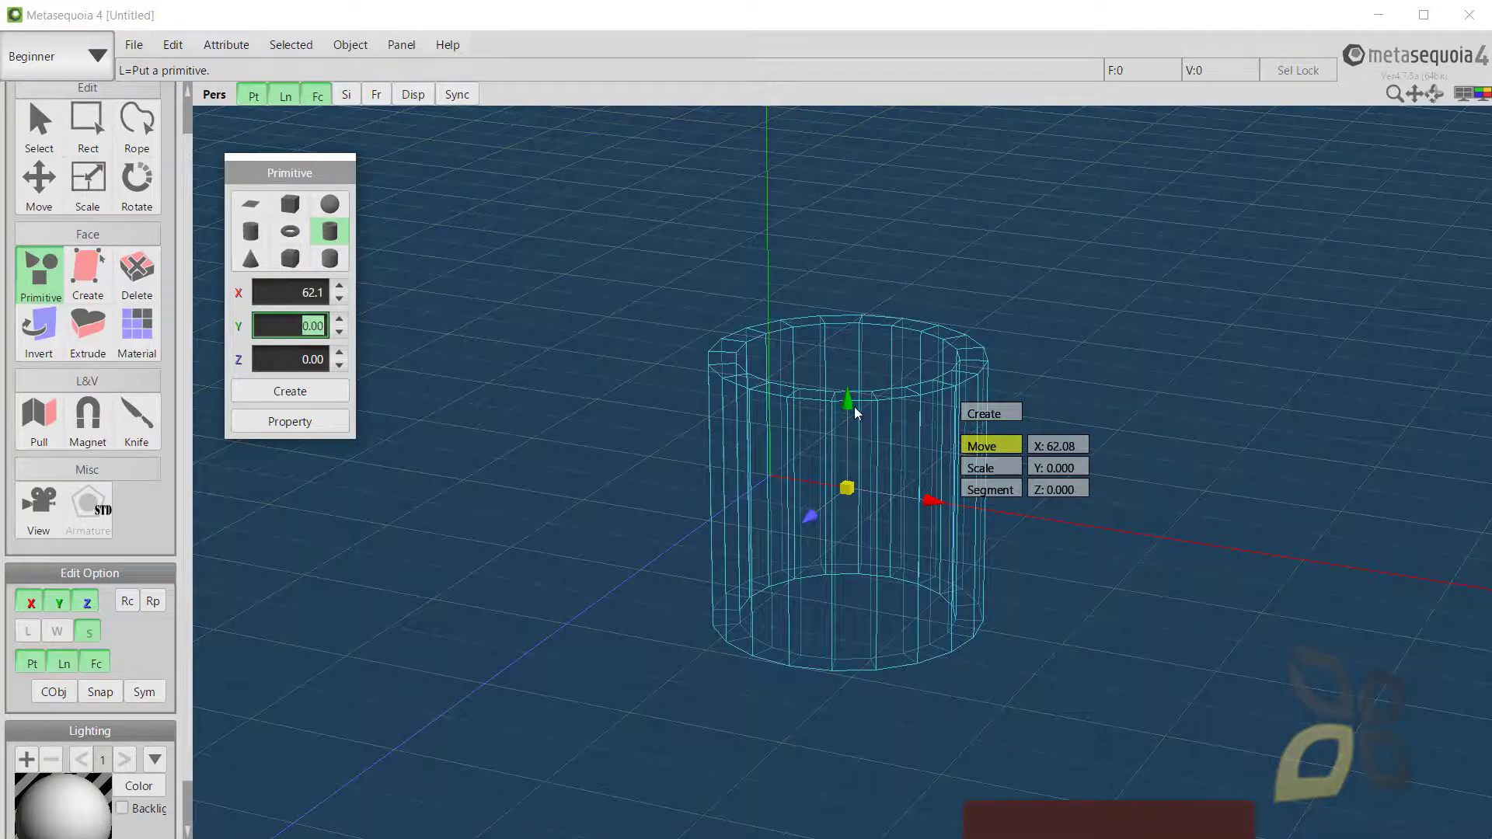
pyautogui.moveTo(857, 412); pyautogui.dragTo(848, 303)
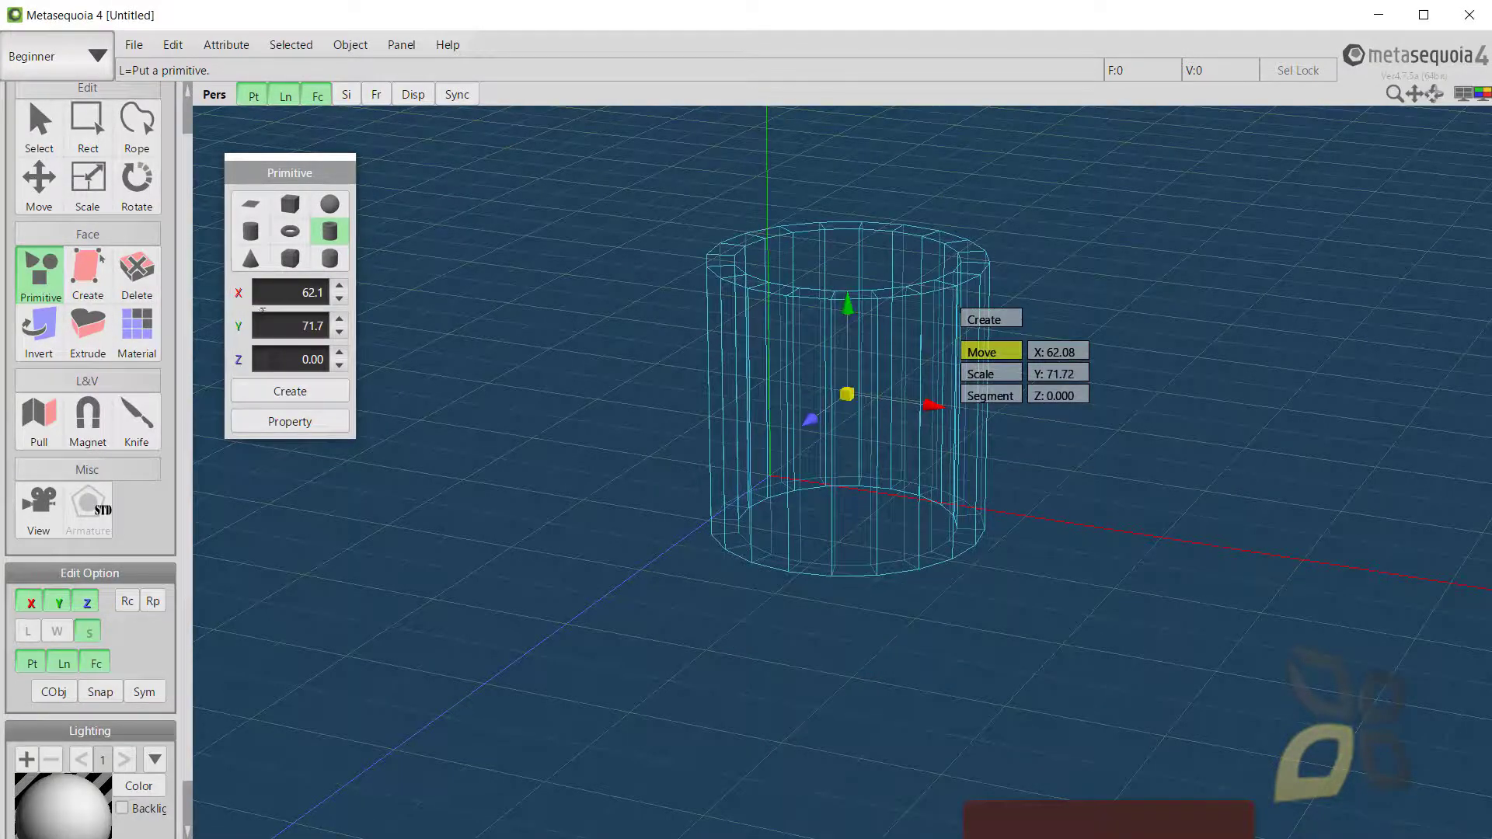
# Set the preview's Z position to 20 and create the first hollow cylinder there.
pyautogui.click(270, 325)
pyautogui.click(273, 358)
pyautogui.moveTo(283, 360); pyautogui.dragTo(340, 365)
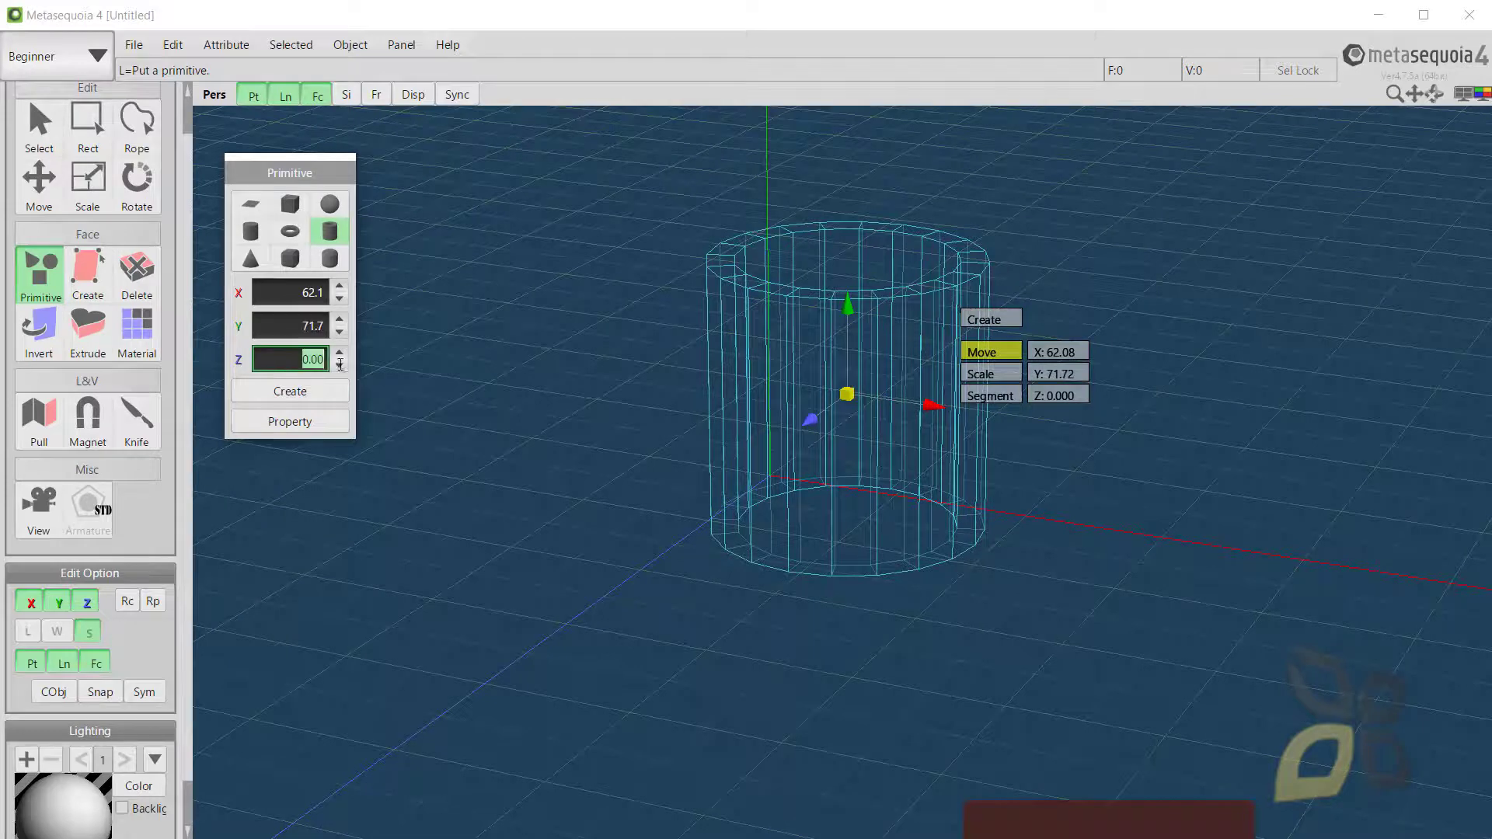
pyautogui.write('1')
pyautogui.click(314, 327)
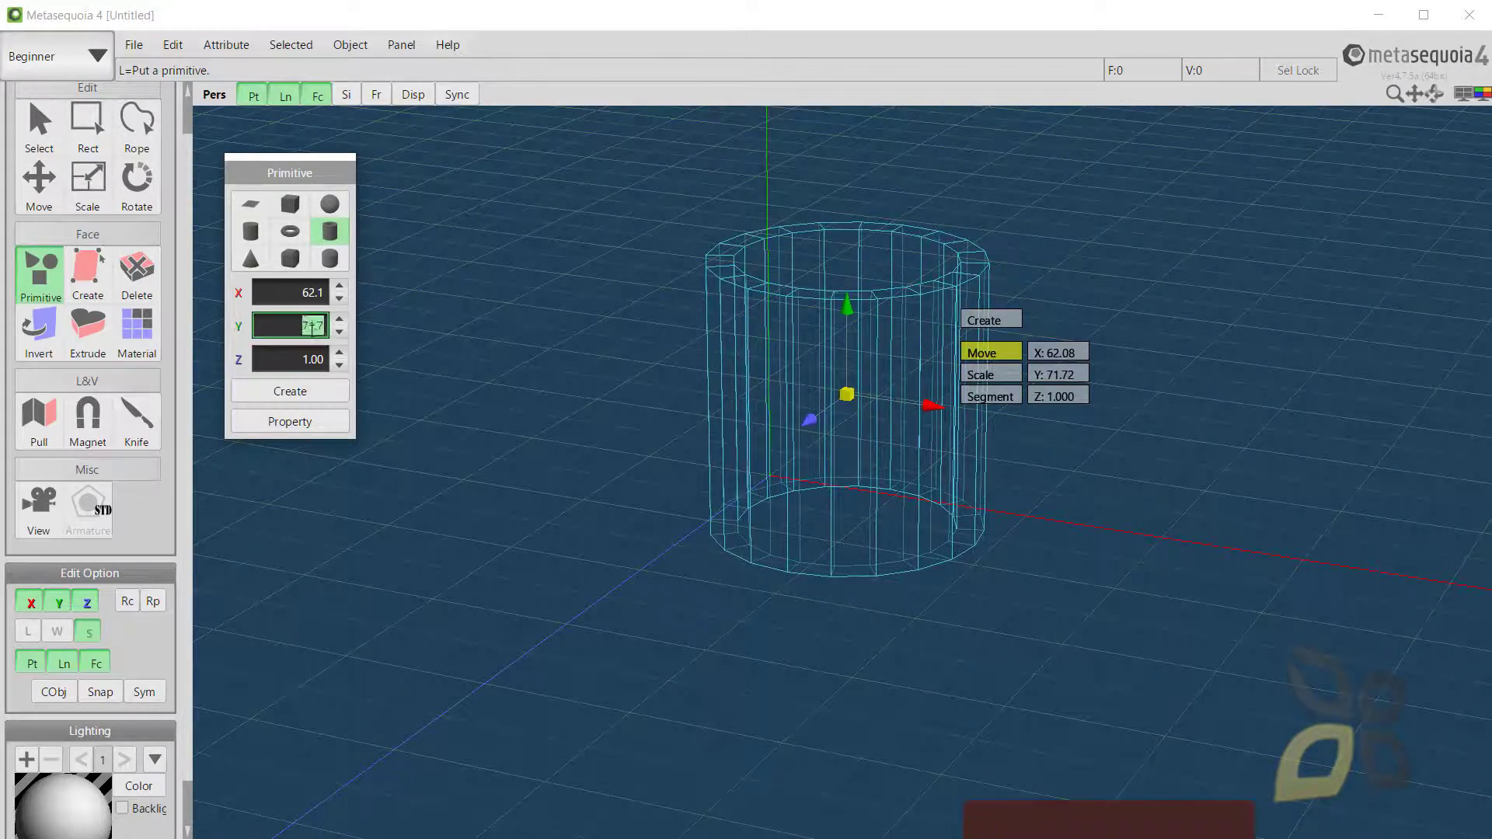
pyautogui.click(315, 359)
pyautogui.write('20')
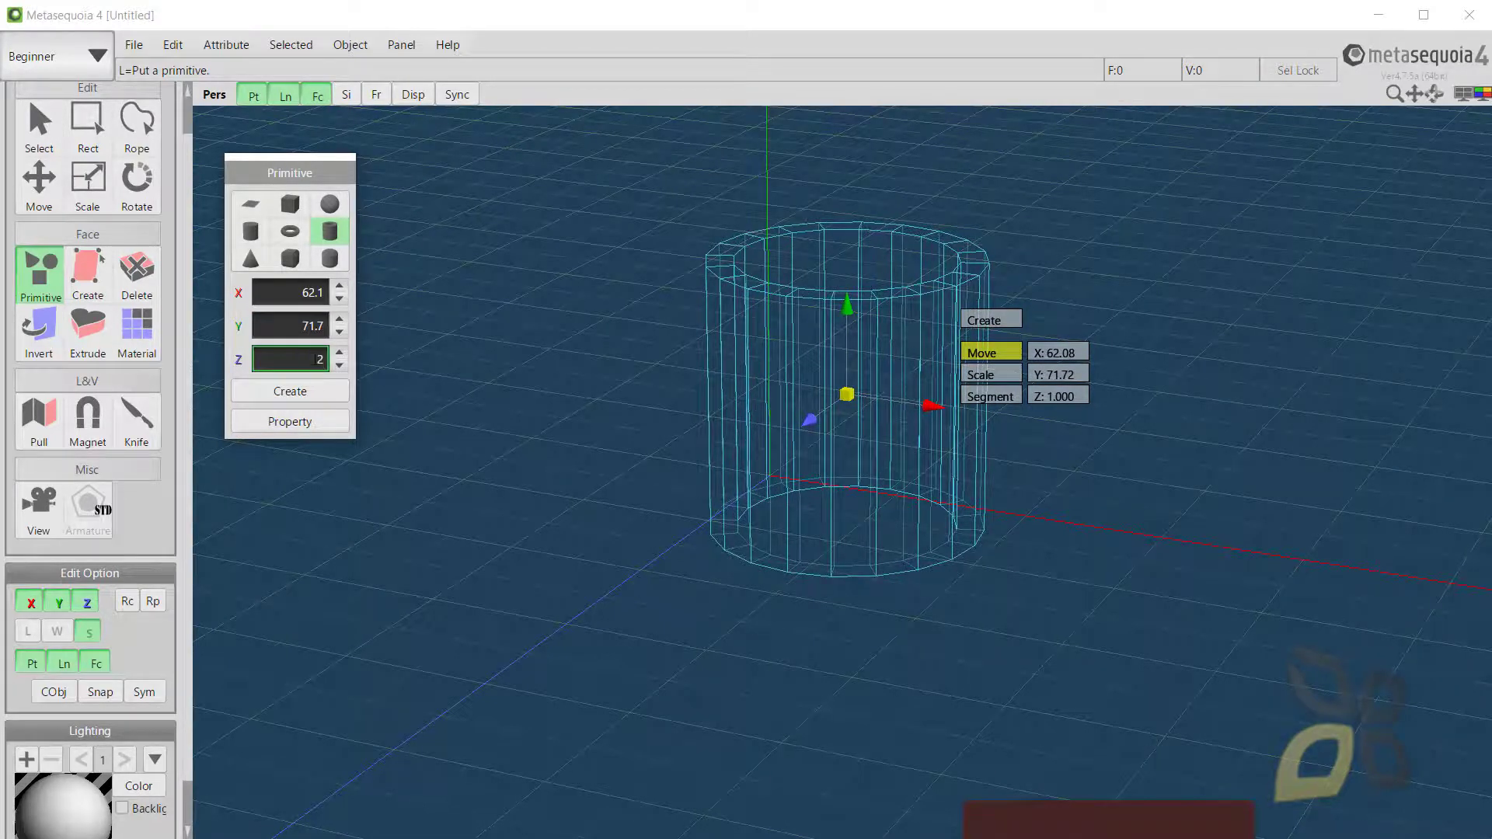
pyautogui.press('Return')
pyautogui.click(290, 392)
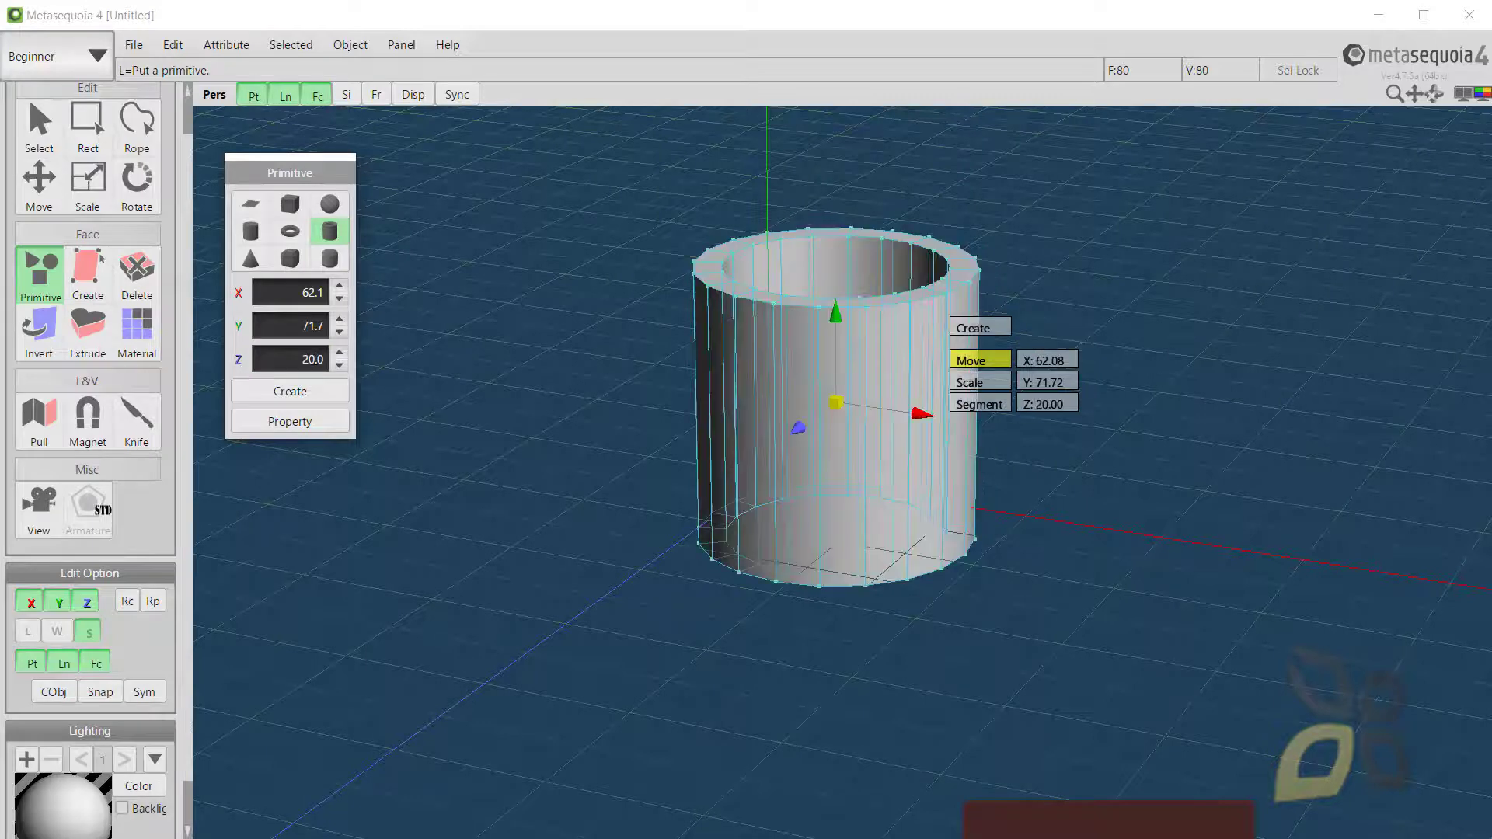
# Move the preview along the X axis to about -223 and create a second hollow cylinder.
pyautogui.click(321, 326)
pyautogui.moveTo(926, 420); pyautogui.dragTo(549, 370)
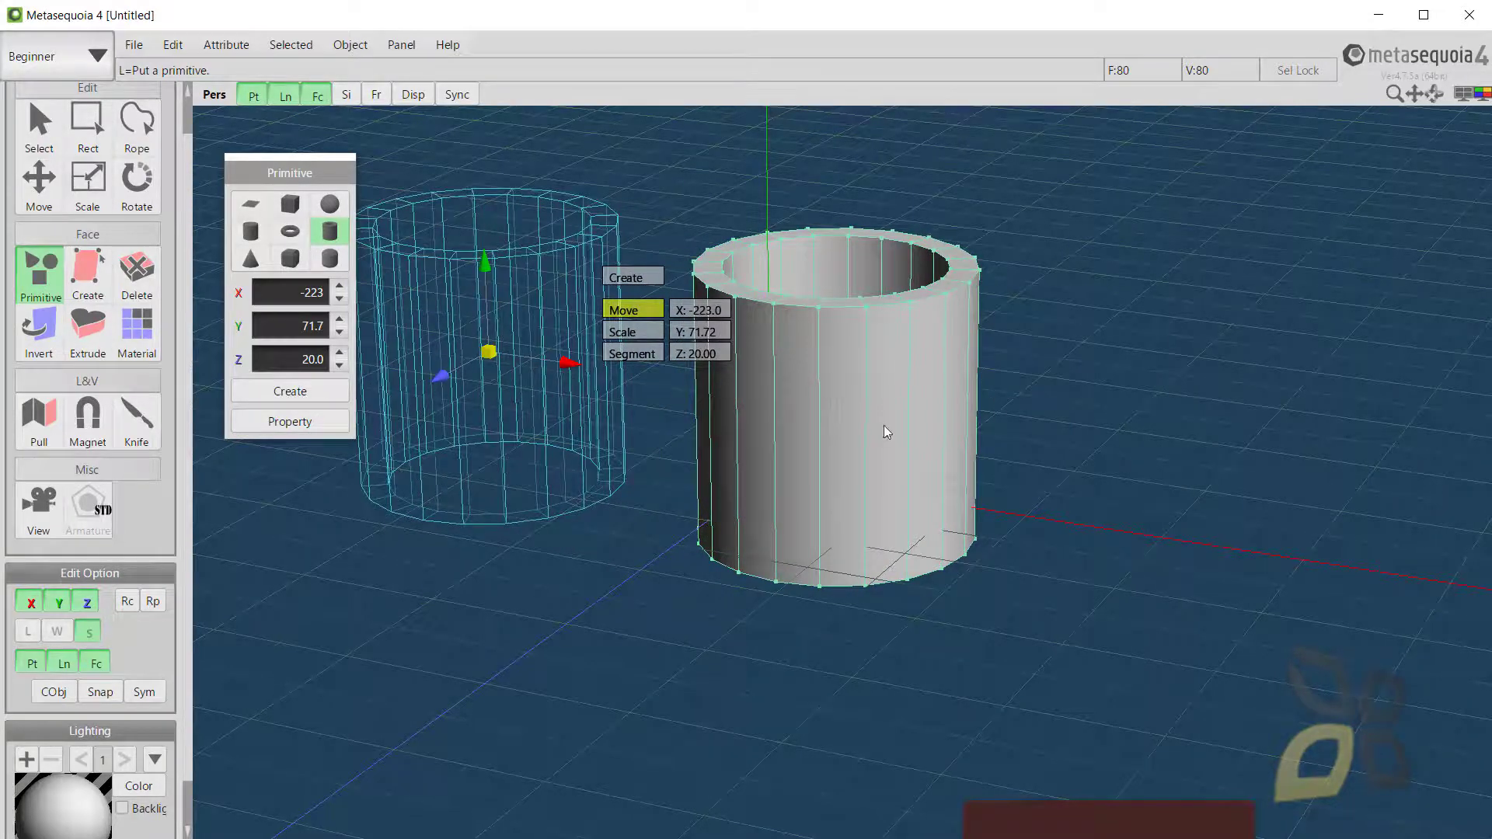
pyautogui.click(290, 395)
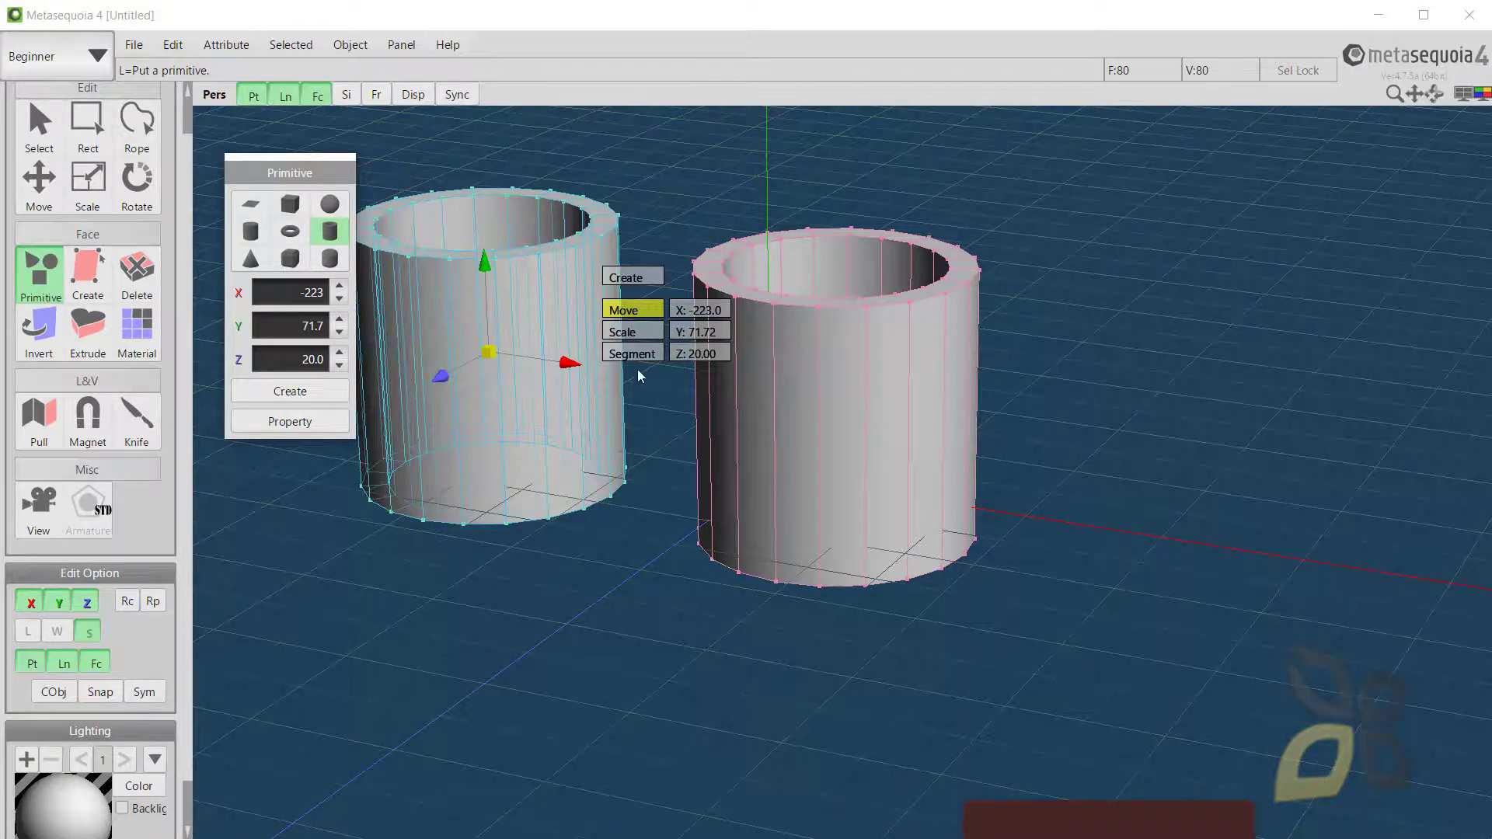
# Move the primitive preview freely along its axes to about X 243, Y 59.9 and Z -268.
pyautogui.moveTo(571, 370); pyautogui.dragTo(1317, 578)
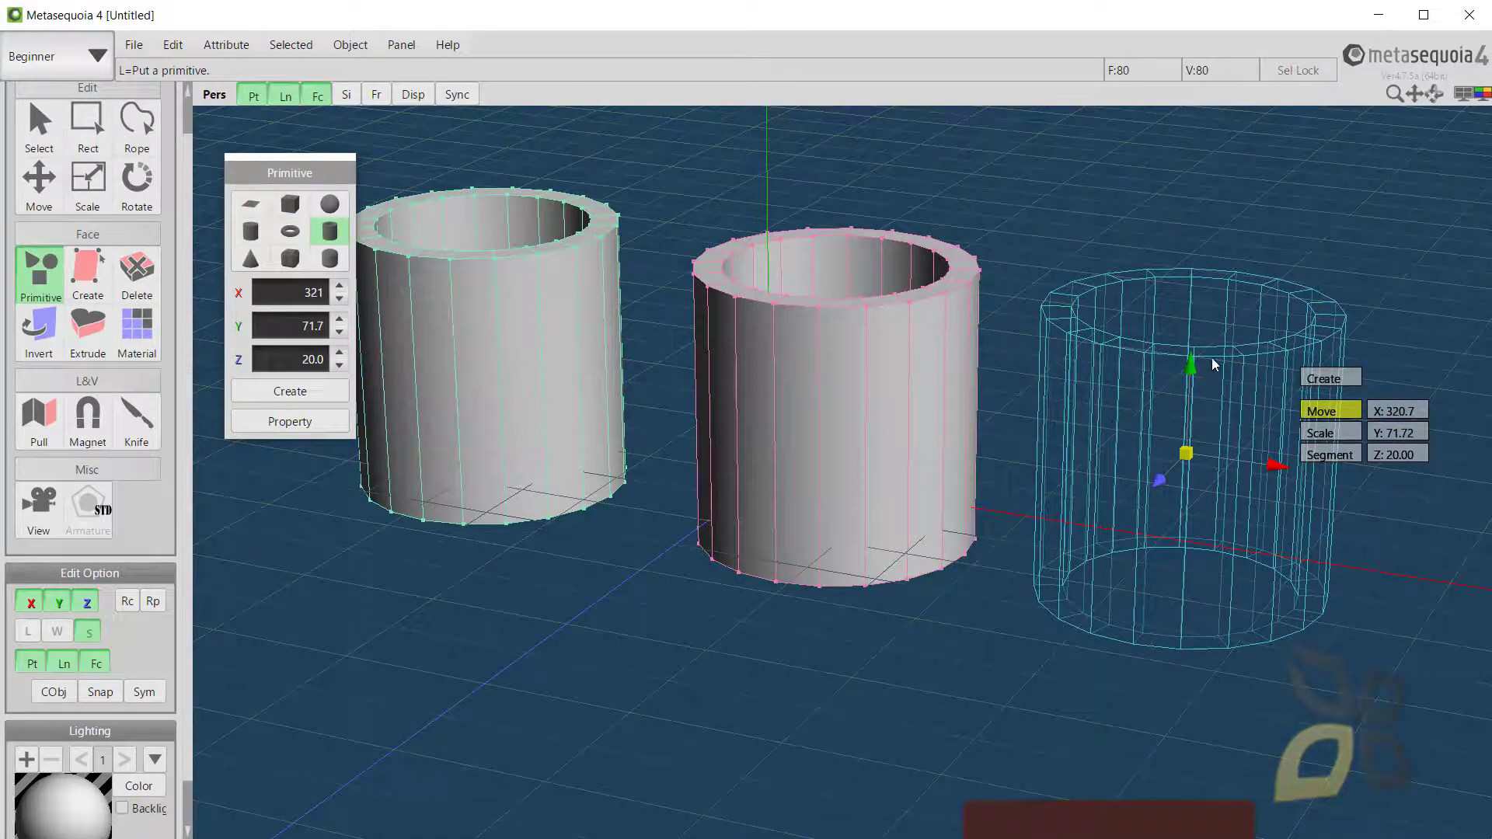
pyautogui.moveTo(1154, 477); pyautogui.dragTo(1281, 367)
pyautogui.moveTo(1190, 457); pyautogui.dragTo(1302, 319)
pyautogui.moveTo(1211, 314)
pyautogui.mouseDown()
pyautogui.moveTo(1193, 272)
pyautogui.moveTo(1133, 347)
pyautogui.moveTo(1269, 253)
pyautogui.moveTo(1086, 194)
pyautogui.moveTo(1060, 209)
pyautogui.moveTo(1053, 245)
pyautogui.moveTo(1088, 316)
pyautogui.moveTo(1181, 347)
pyautogui.moveTo(1202, 340)
pyautogui.mouseUp()
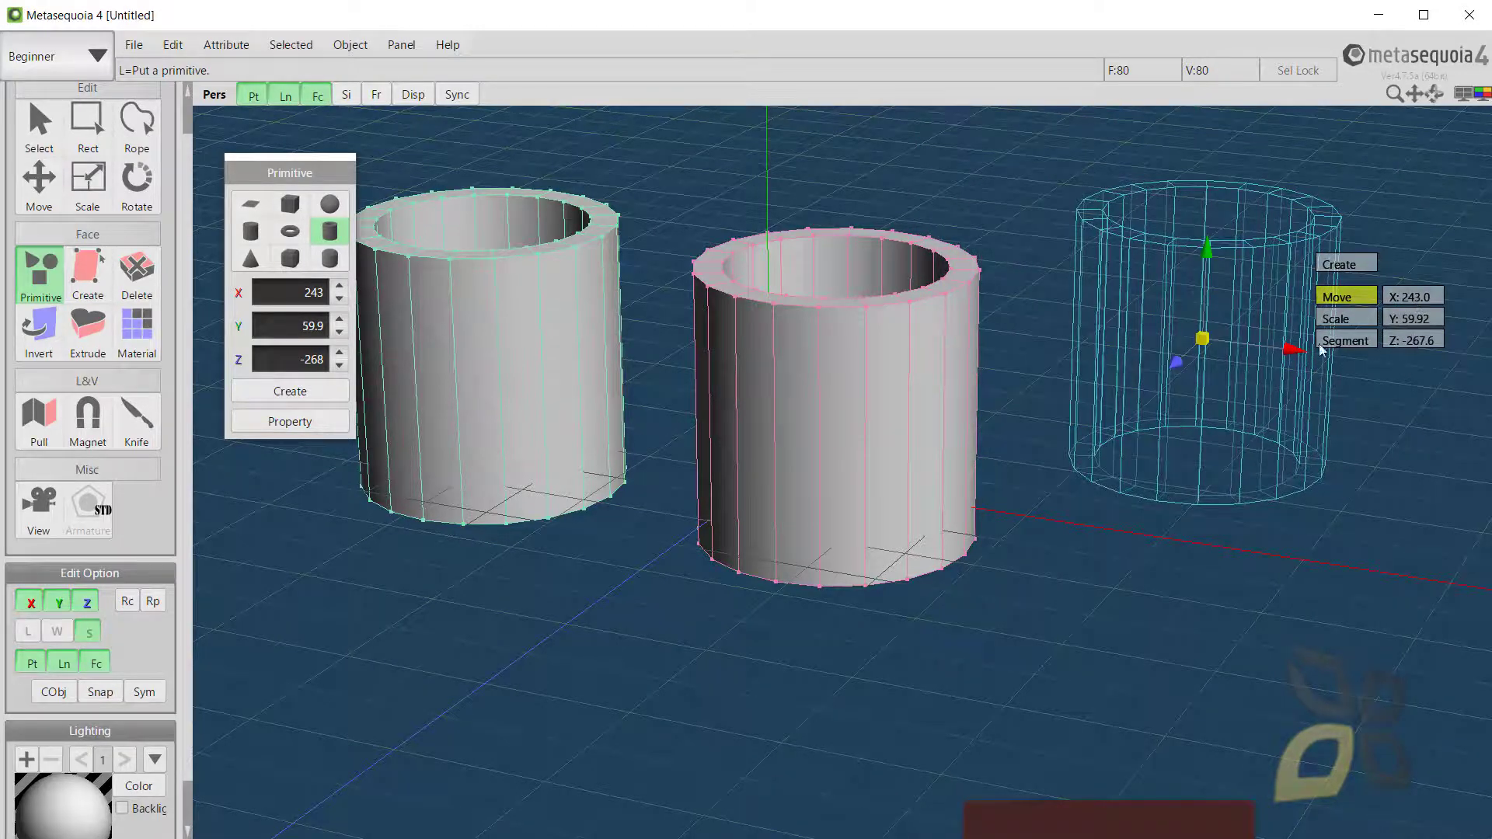
# Set the preview's Z and Y positions to 0 and create a third hollow cylinder.
pyautogui.click(307, 358)
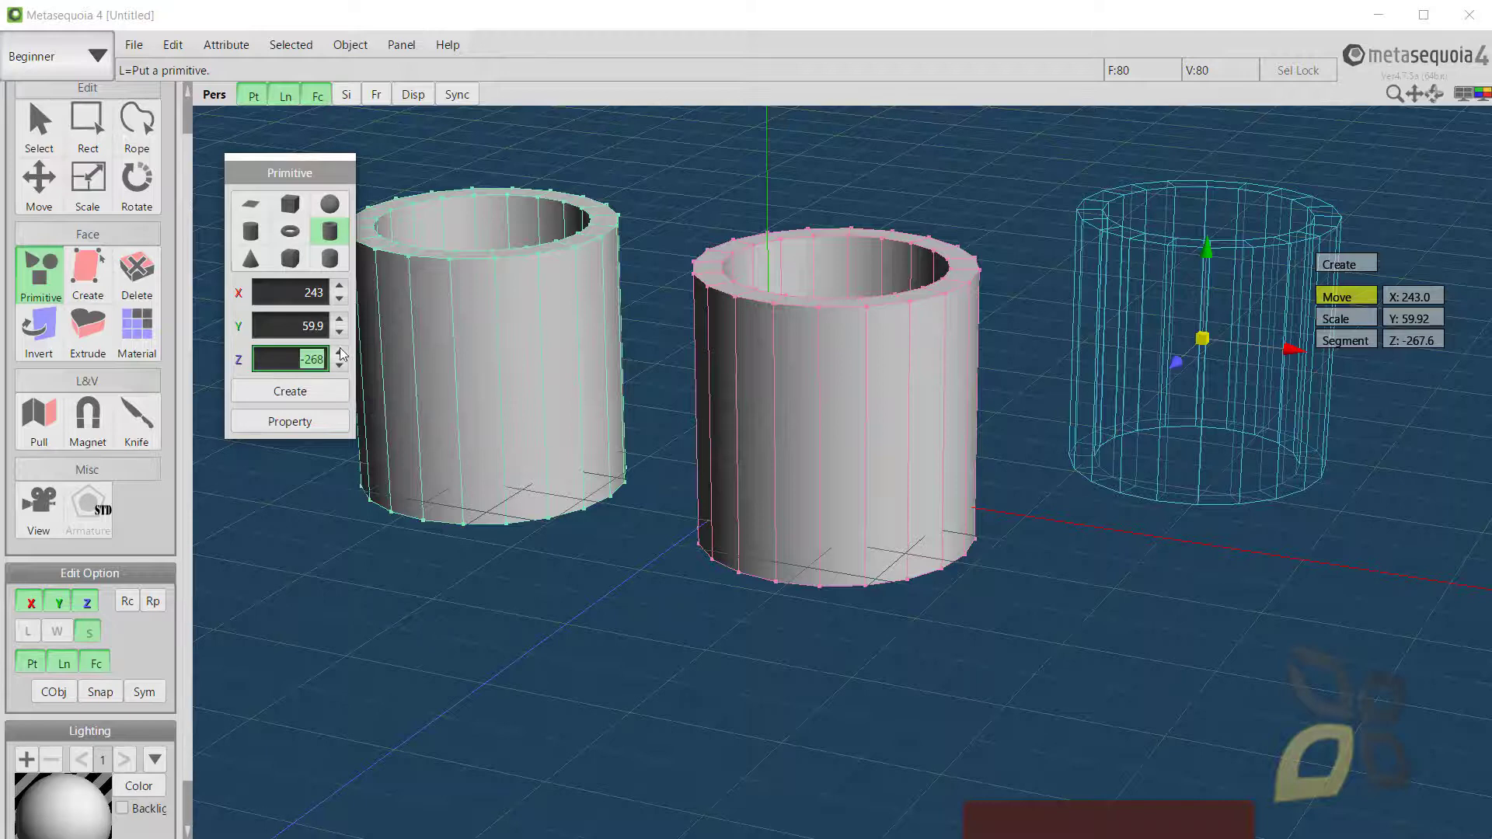
pyautogui.write('0')
pyautogui.press('Return')
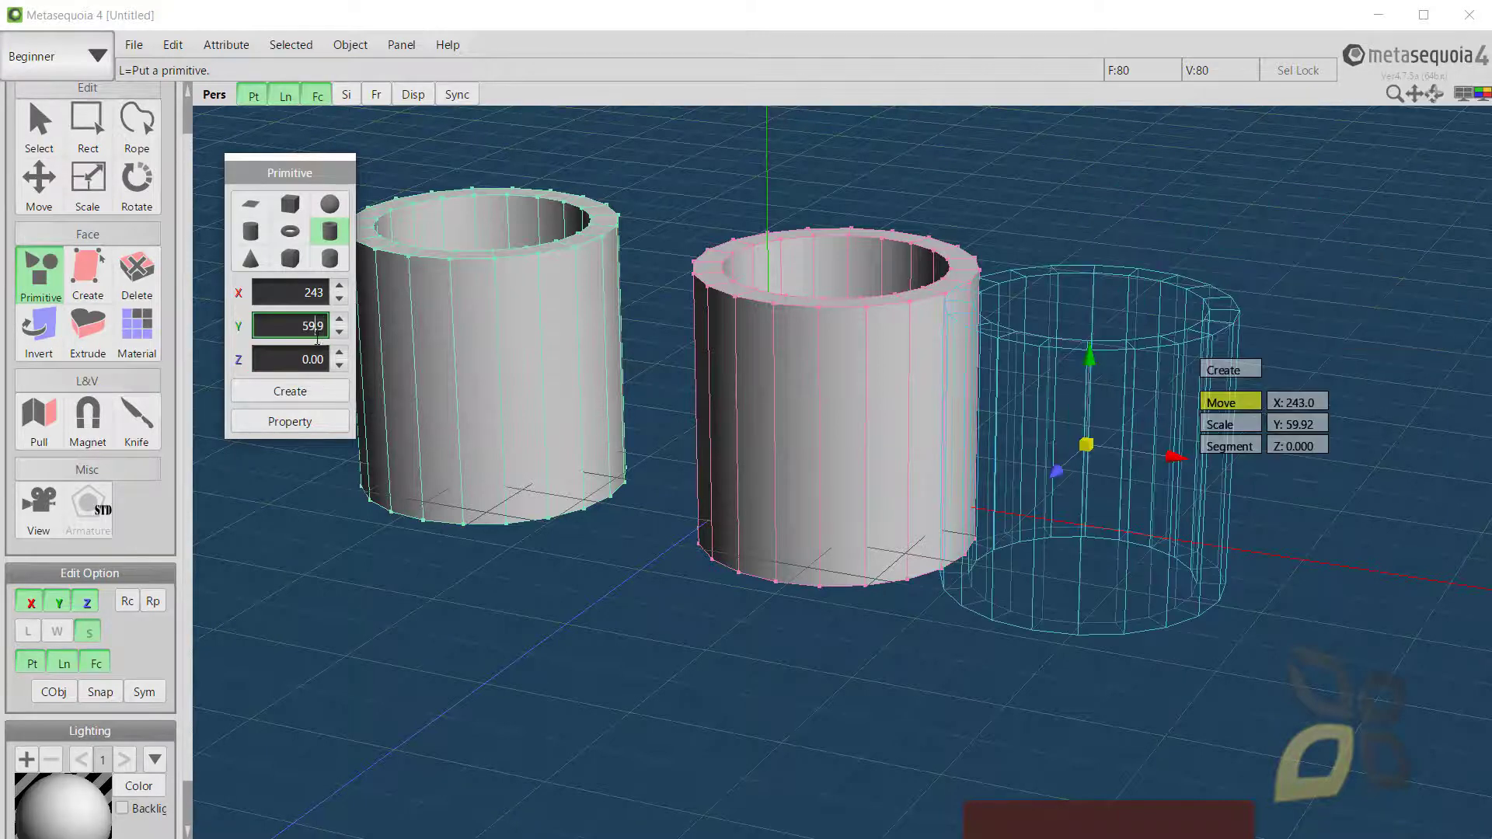
pyautogui.click(310, 333)
pyautogui.write('0')
pyautogui.click(303, 360)
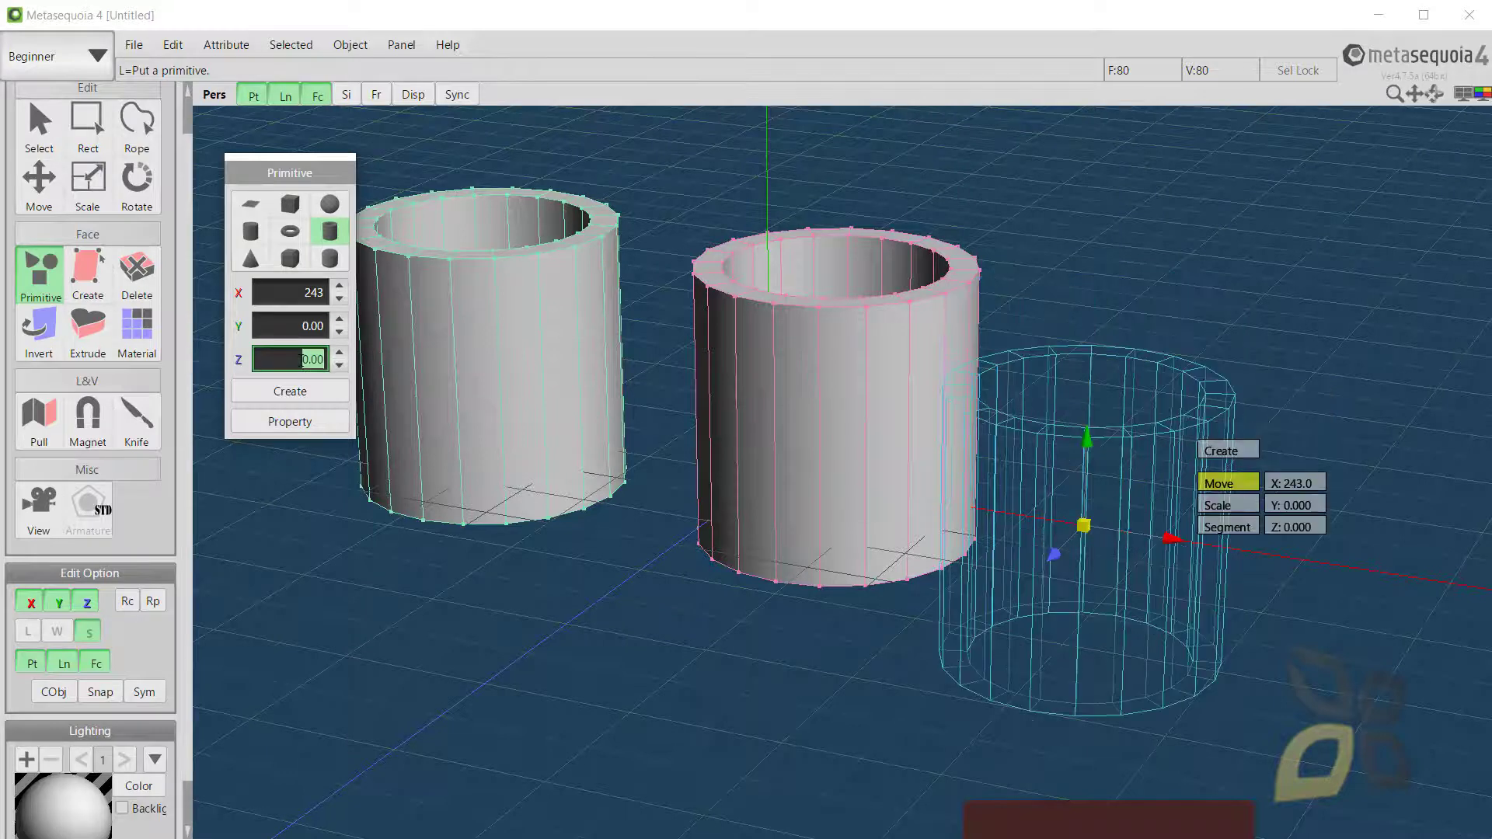
pyautogui.click(290, 391)
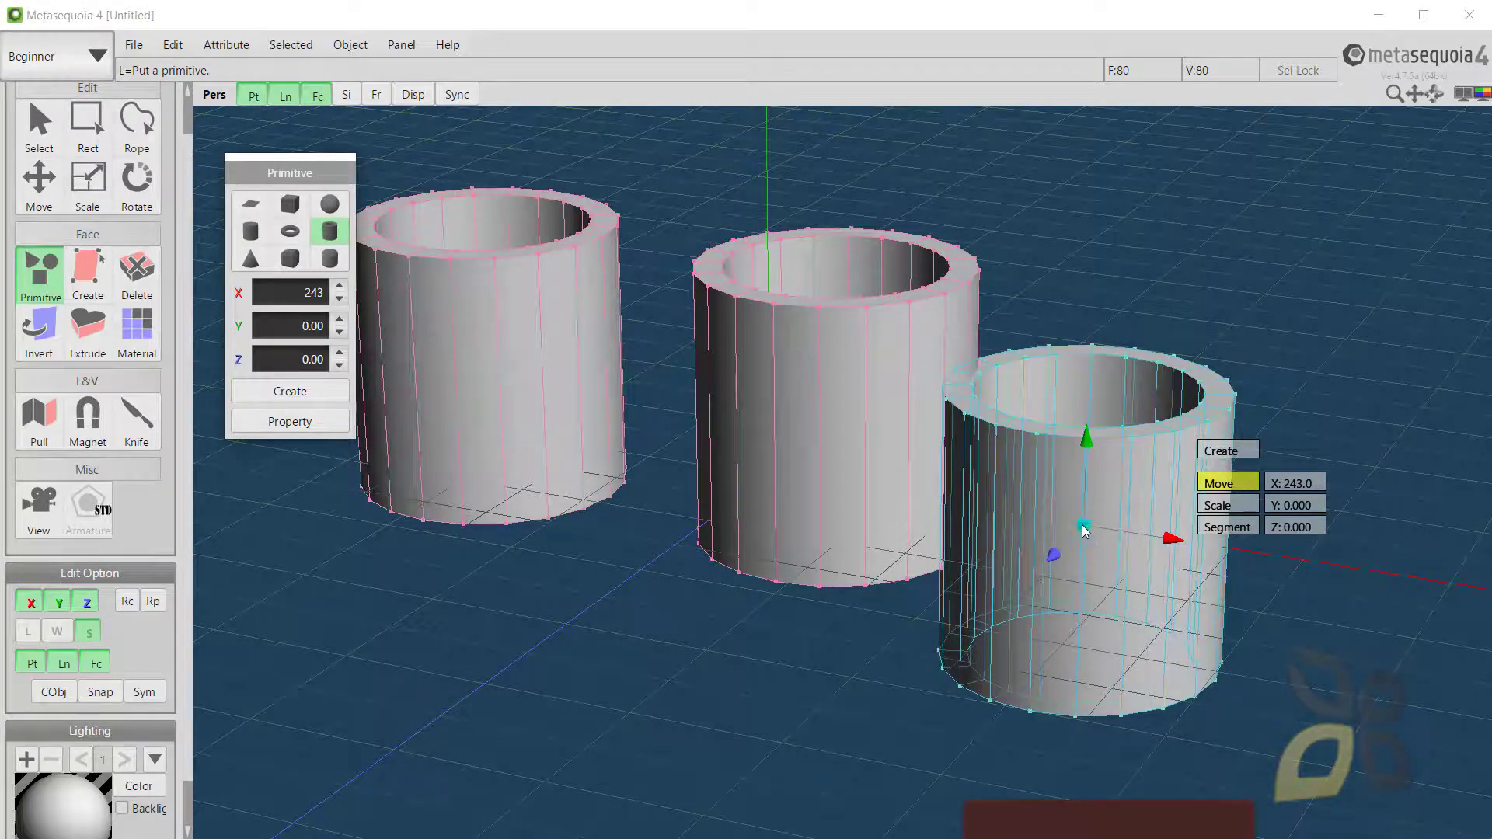
# Move the preview freely to about X -82.6, Y -44.3, Z 165 and show the primitive's detailed properties.
pyautogui.moveTo(1084, 529); pyautogui.dragTo(563, 599)
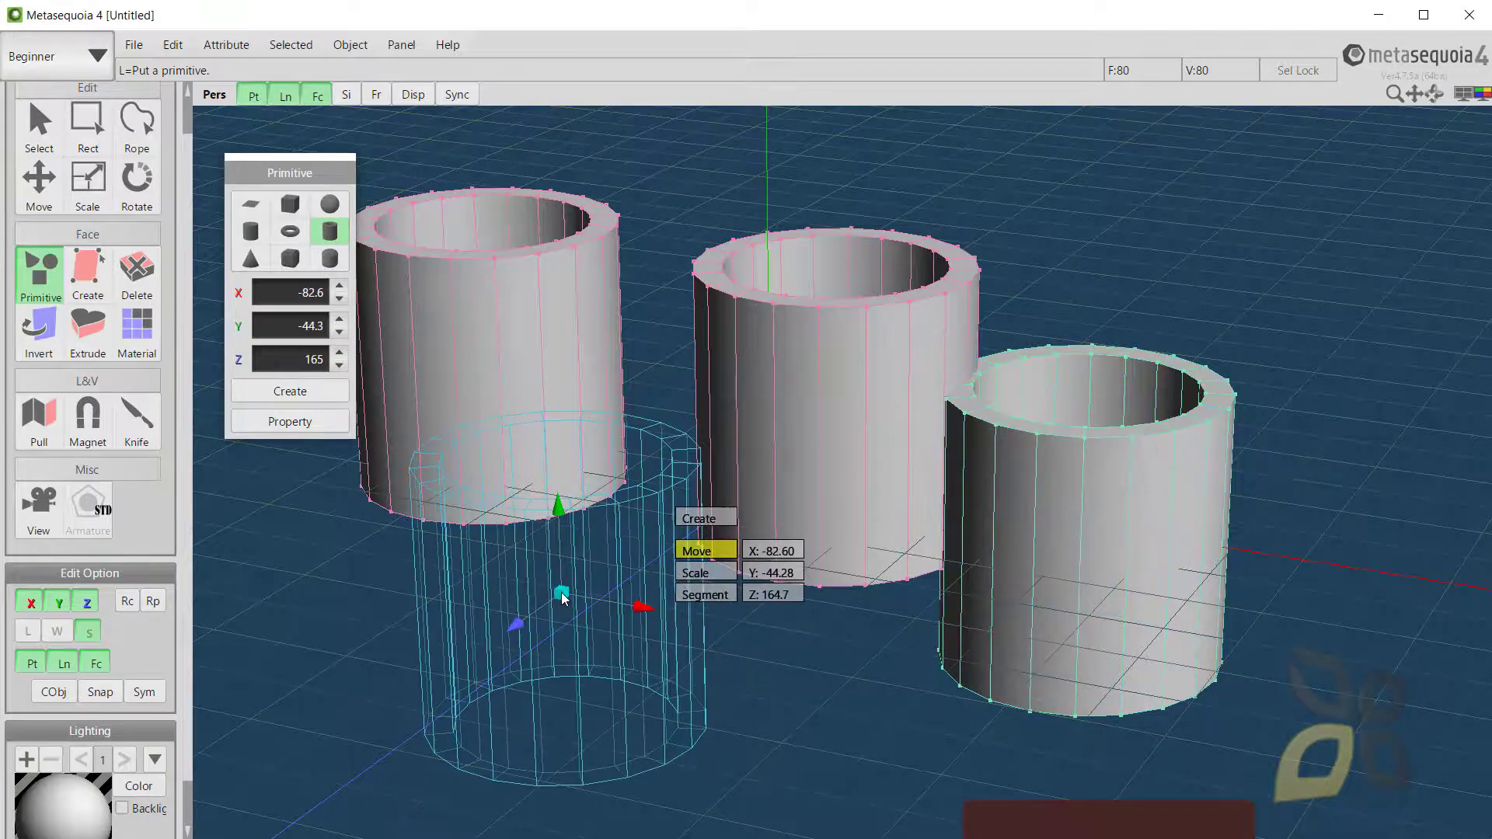
pyautogui.click(298, 430)
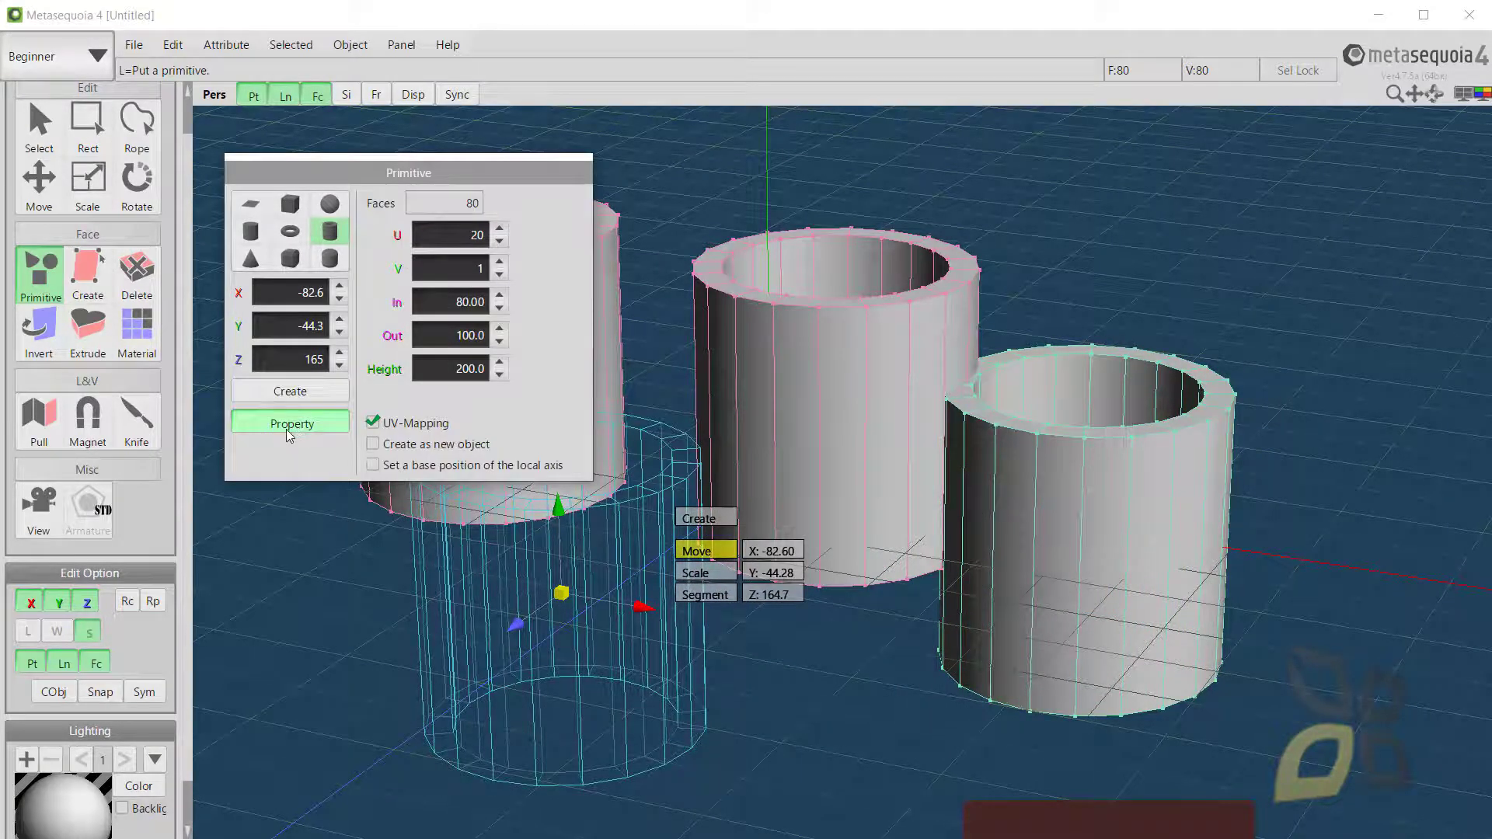
pyautogui.click(458, 235)
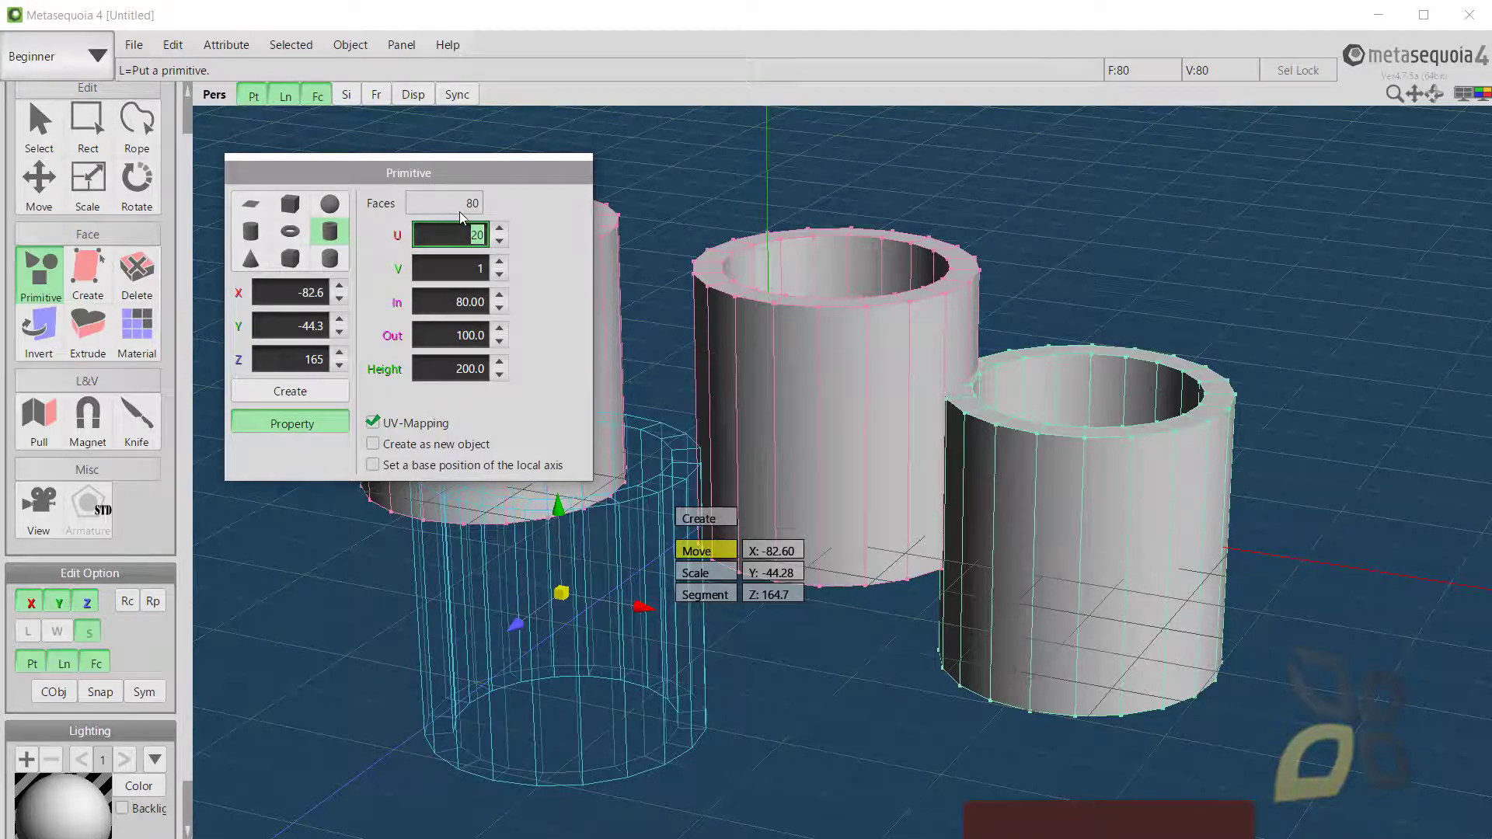
pyautogui.moveTo(471, 171); pyautogui.dragTo(443, 141)
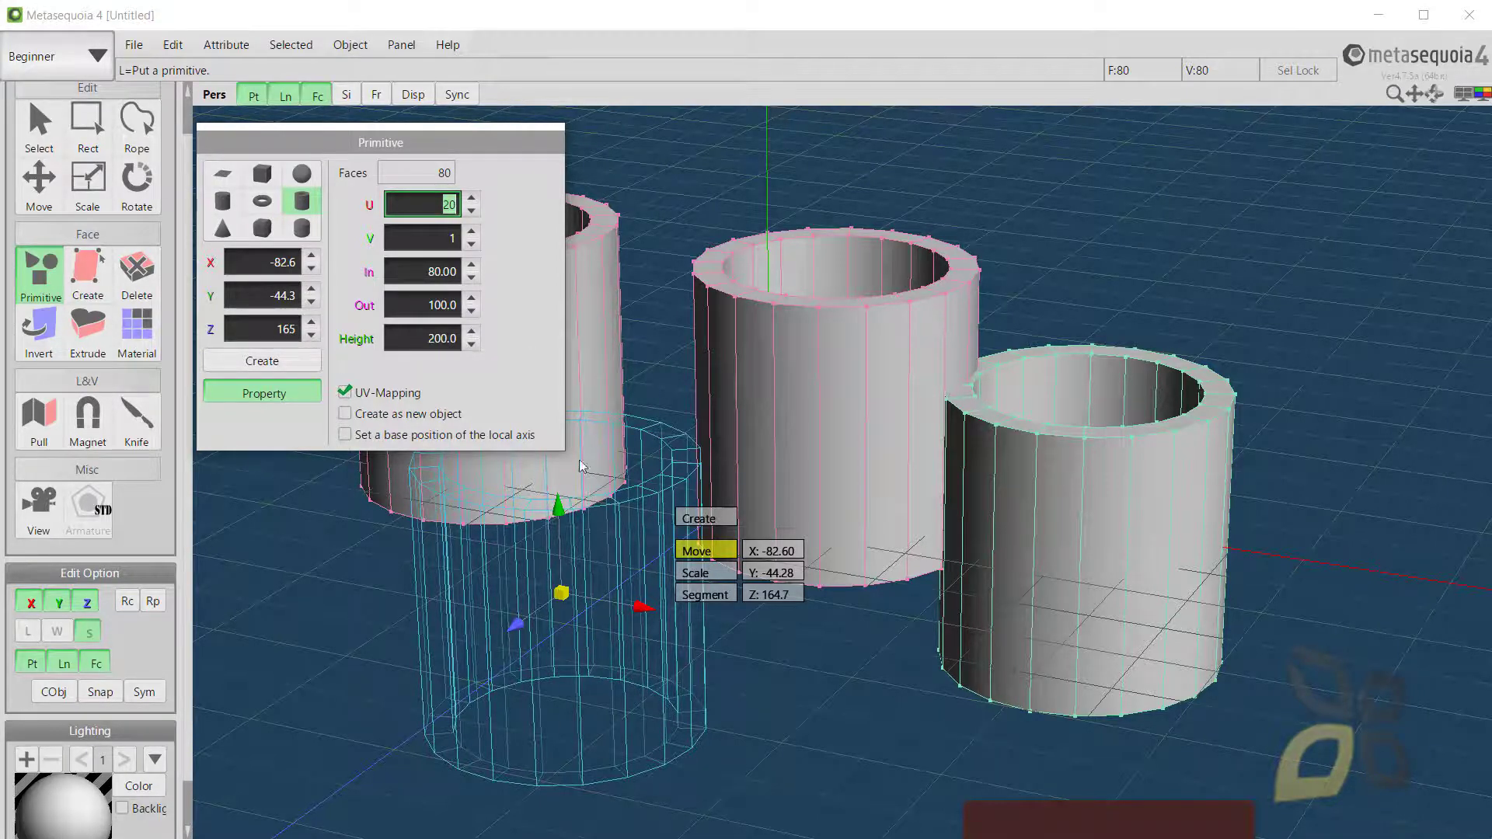
# Set the preview's number of V divisions to 5.
pyautogui.click(472, 233)
pyautogui.click(471, 233)
pyautogui.click(472, 232)
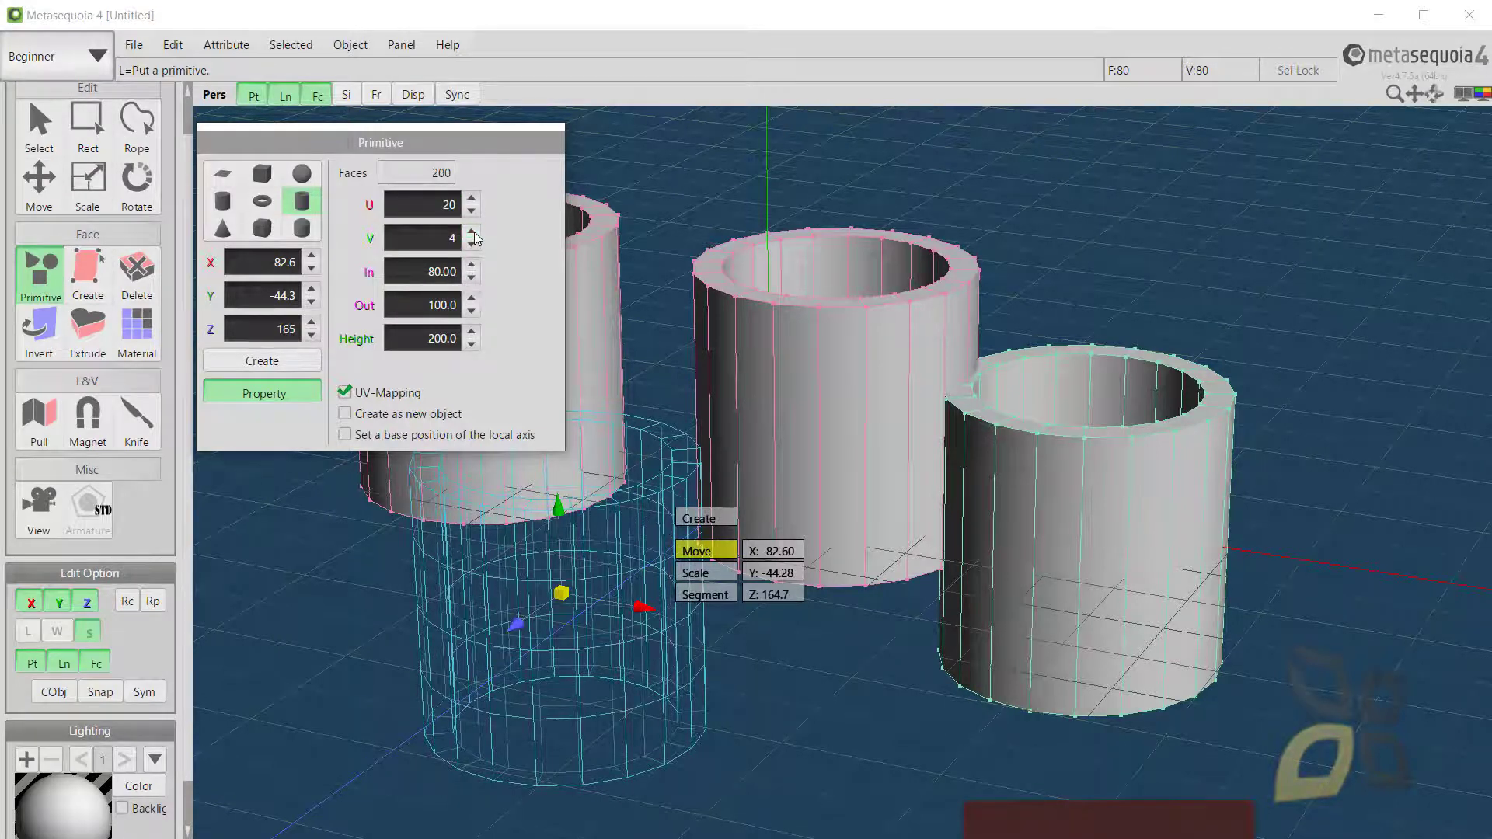
pyautogui.click(472, 232)
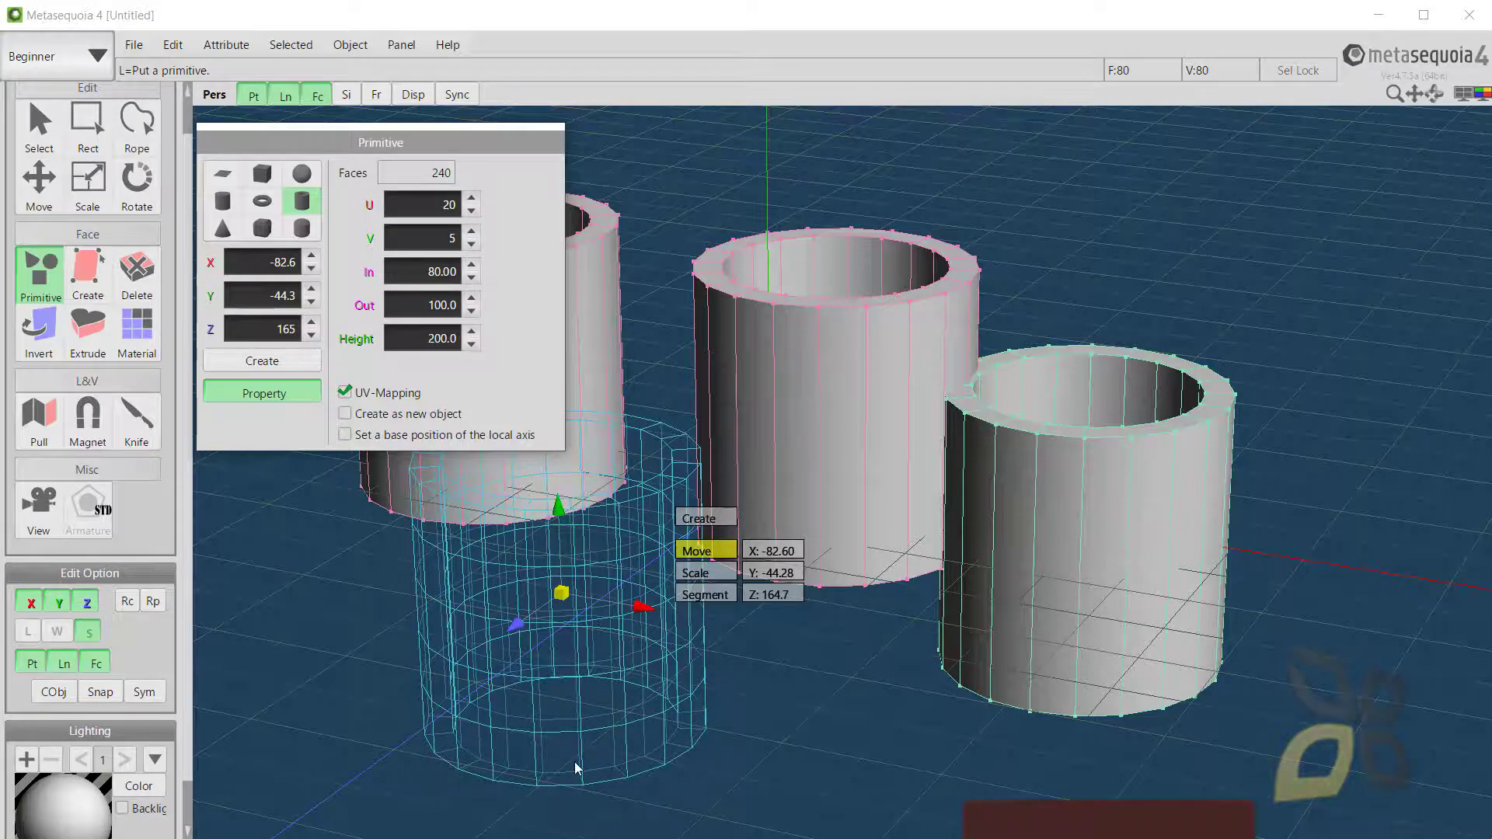
pyautogui.click(424, 204)
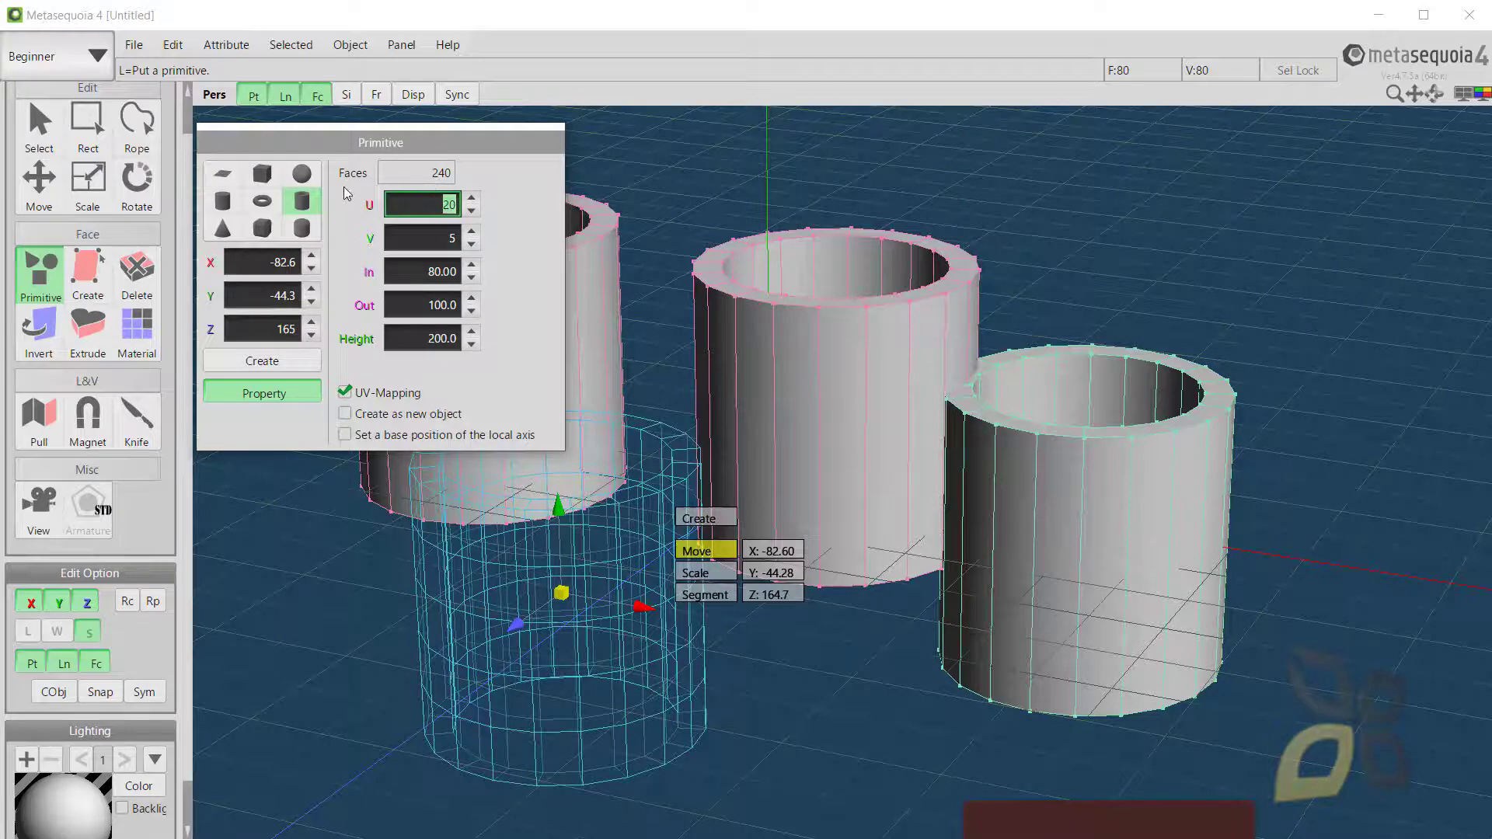
pyautogui.click(437, 238)
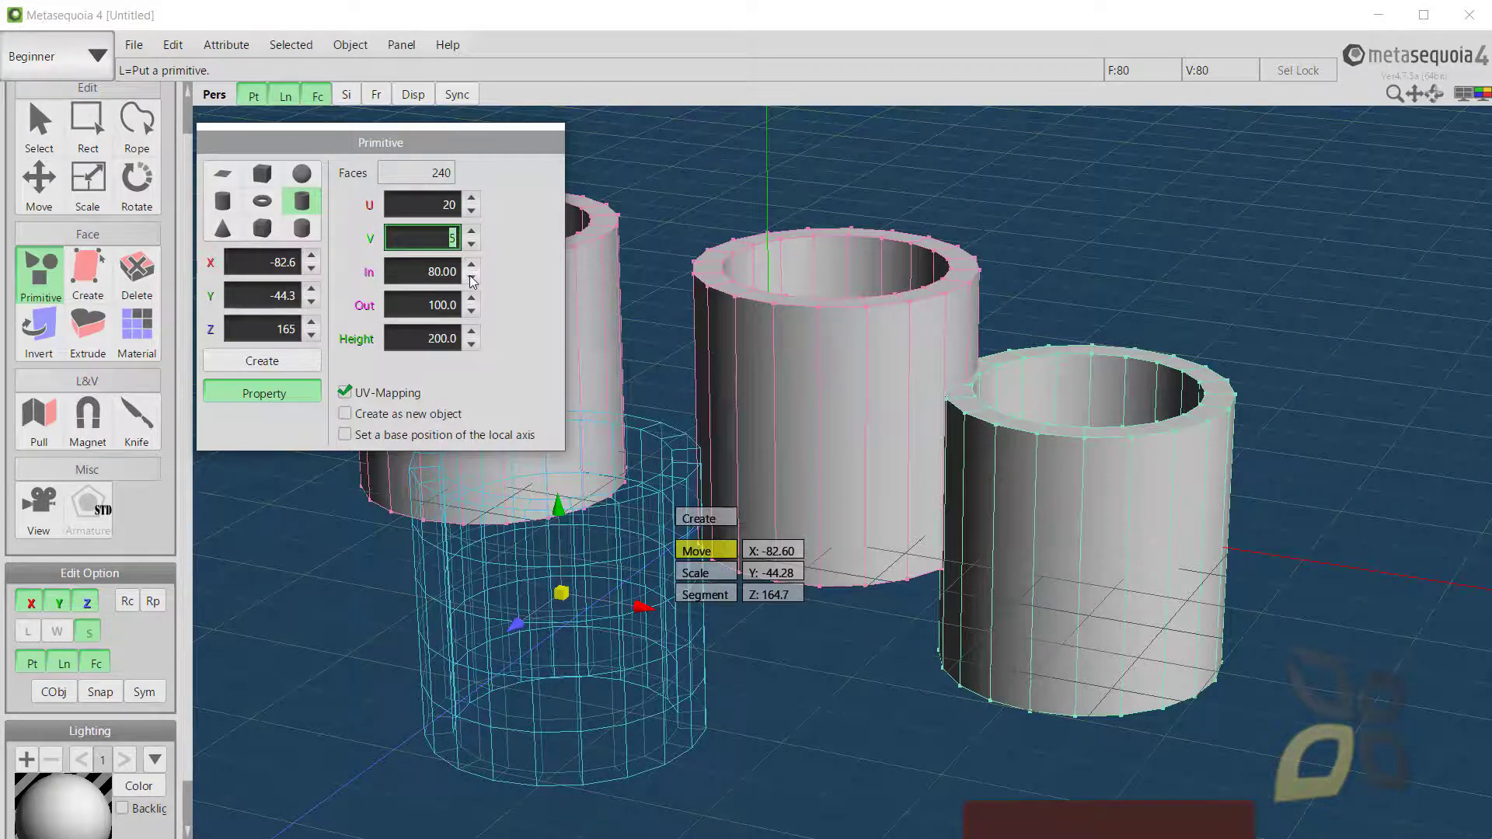
# Try different inner radii, return the inner radius to 80, and set the outer radius to 118.
pyautogui.click(471, 267)
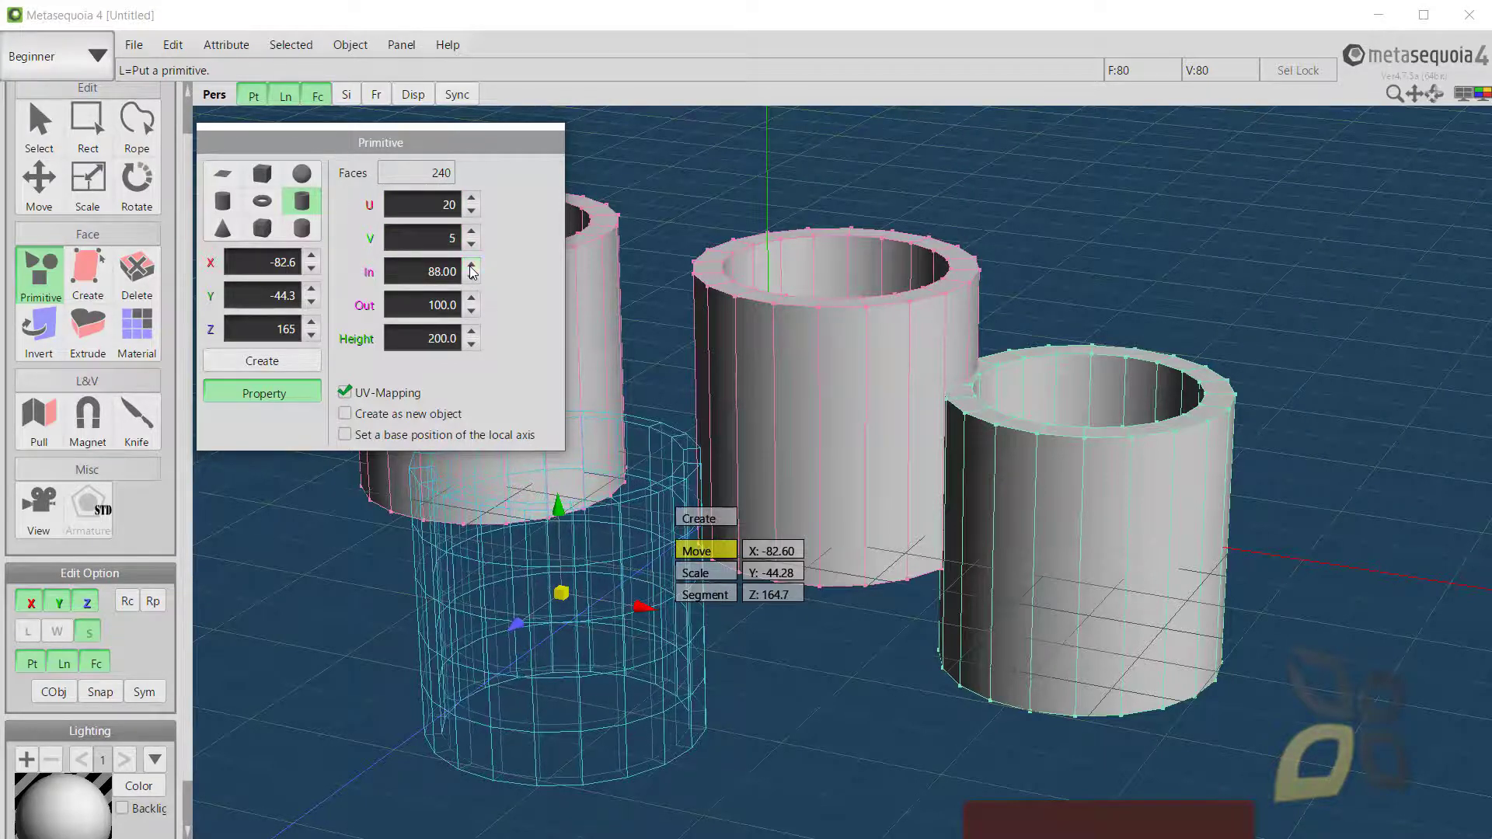
pyautogui.click(471, 267)
pyautogui.click(472, 280)
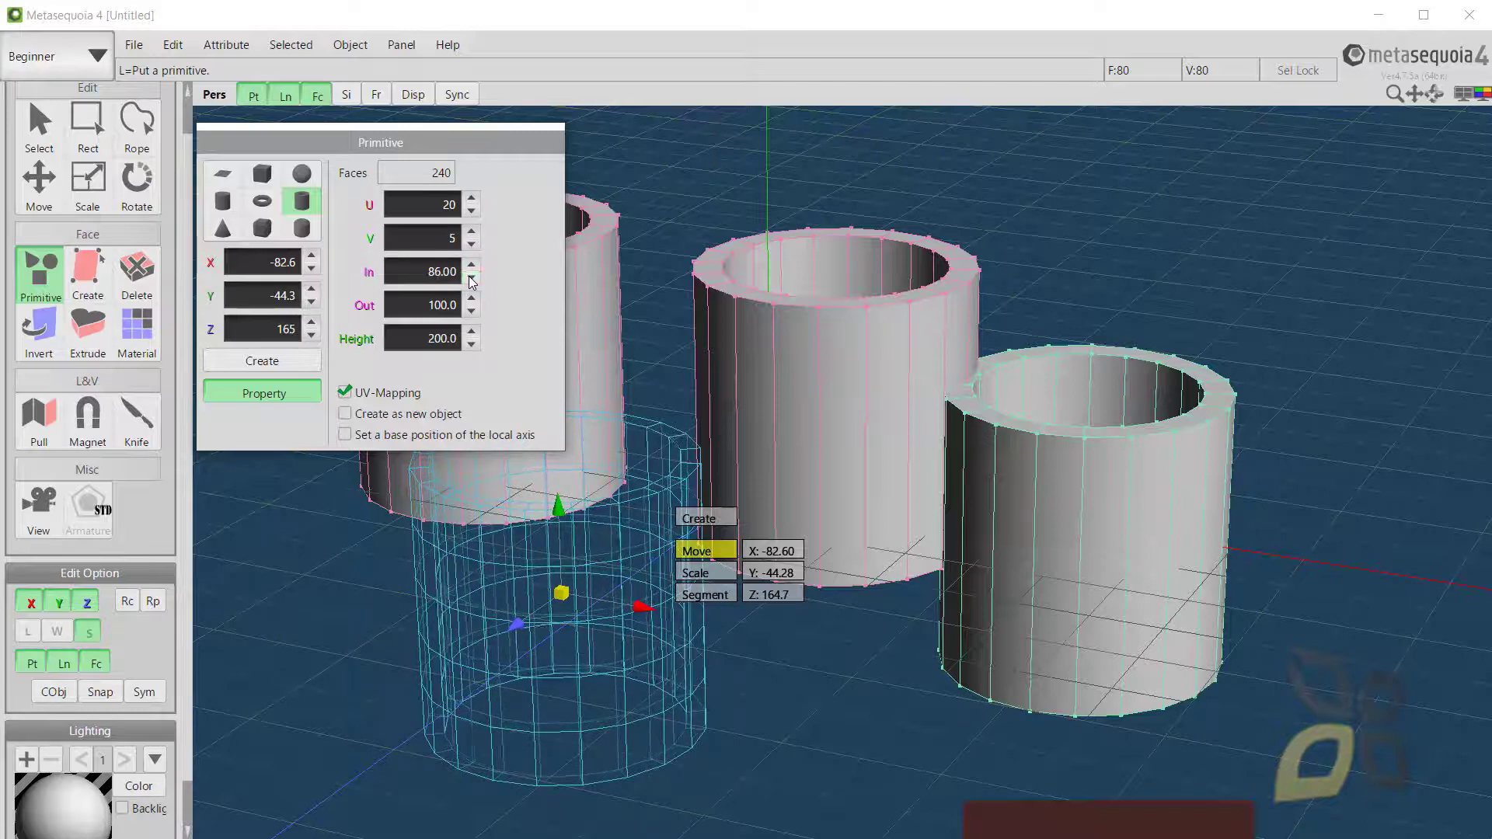
pyautogui.click(472, 300)
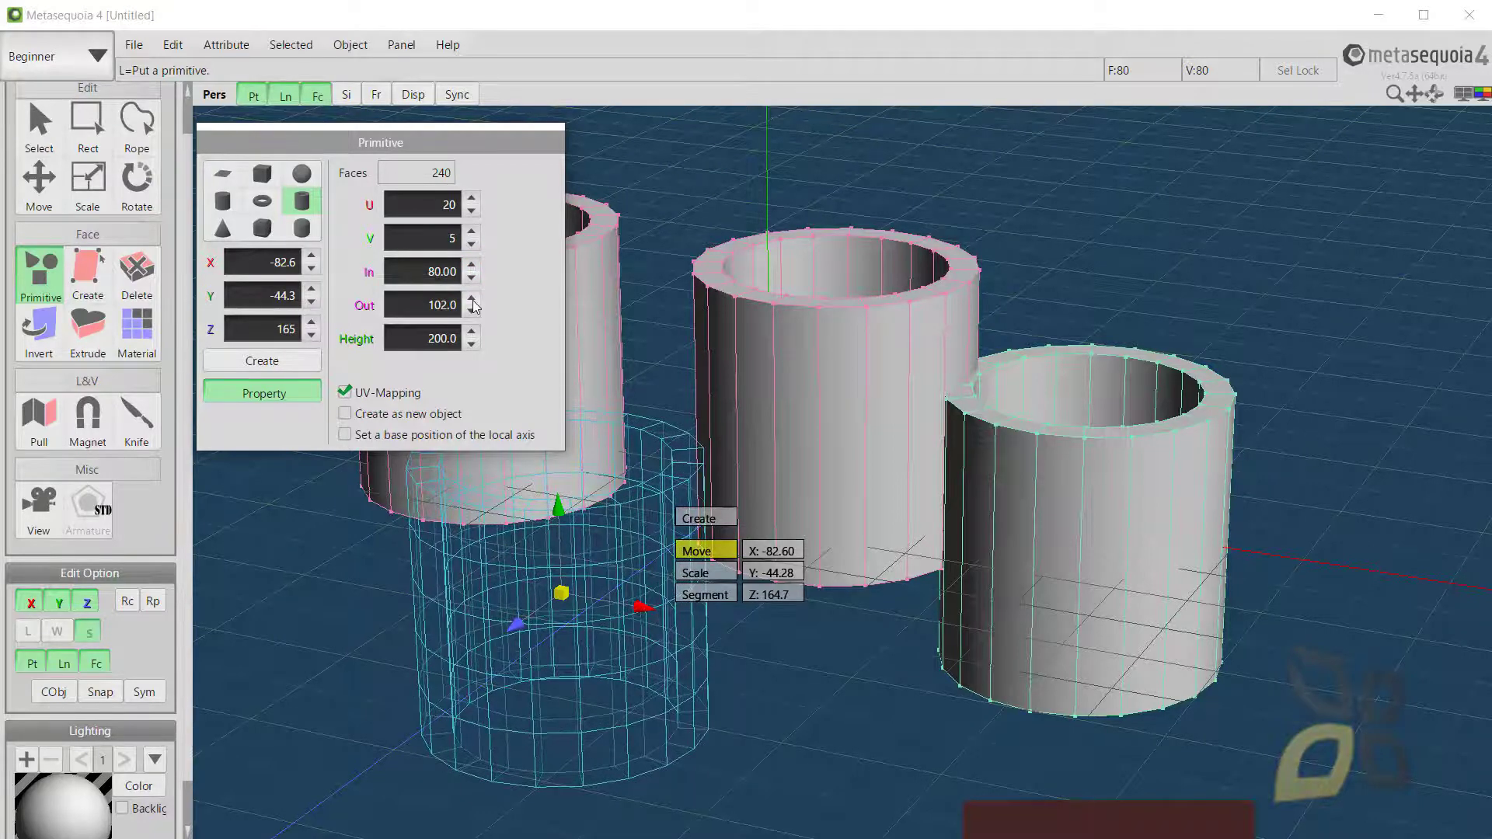
pyautogui.click(471, 300)
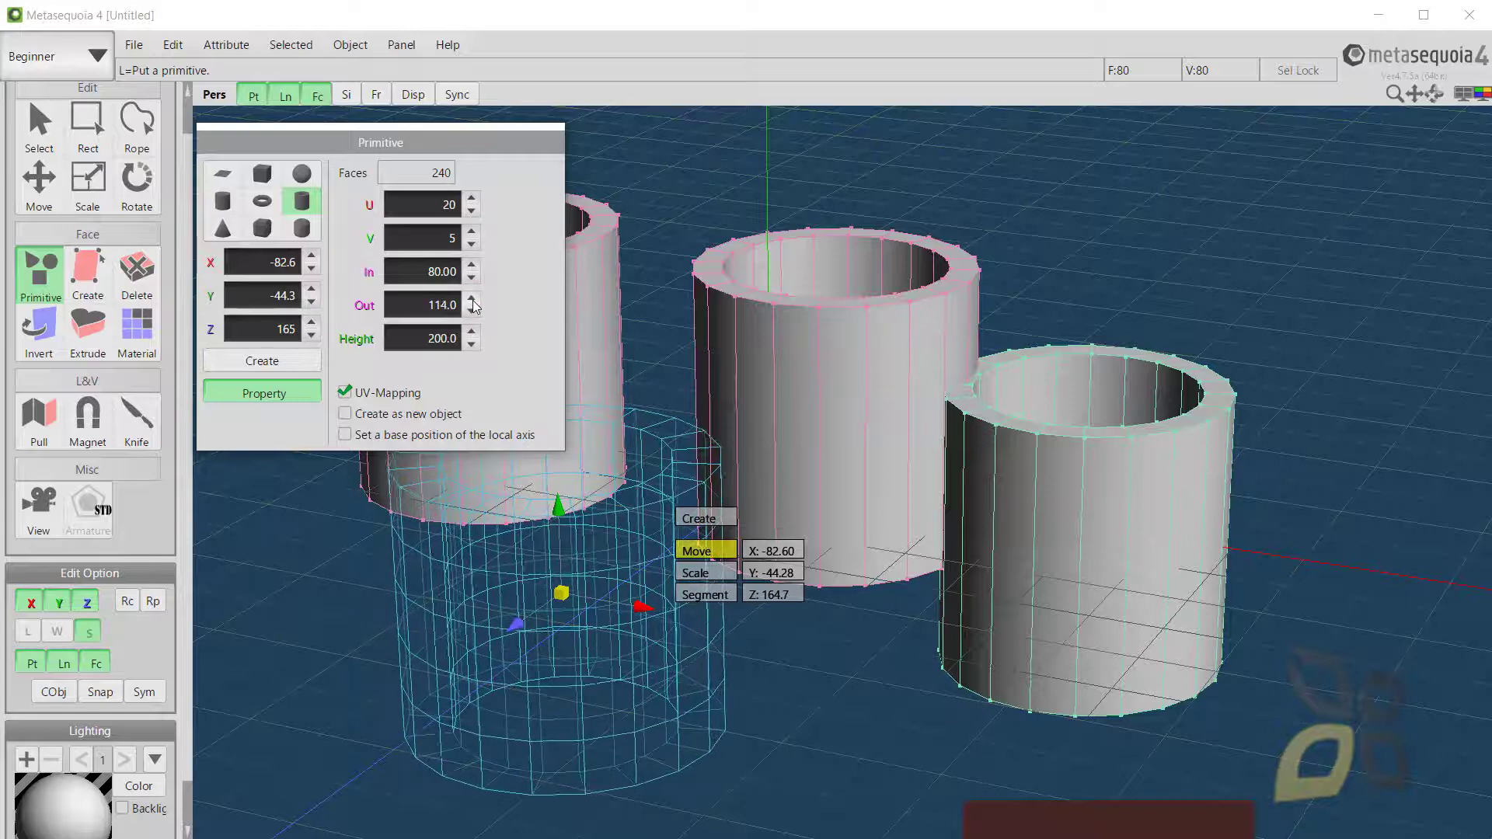
# Set the height to 100, turn off UV mapping and create the fourth hollow cylinder.
pyautogui.click(471, 345)
pyautogui.click(472, 344)
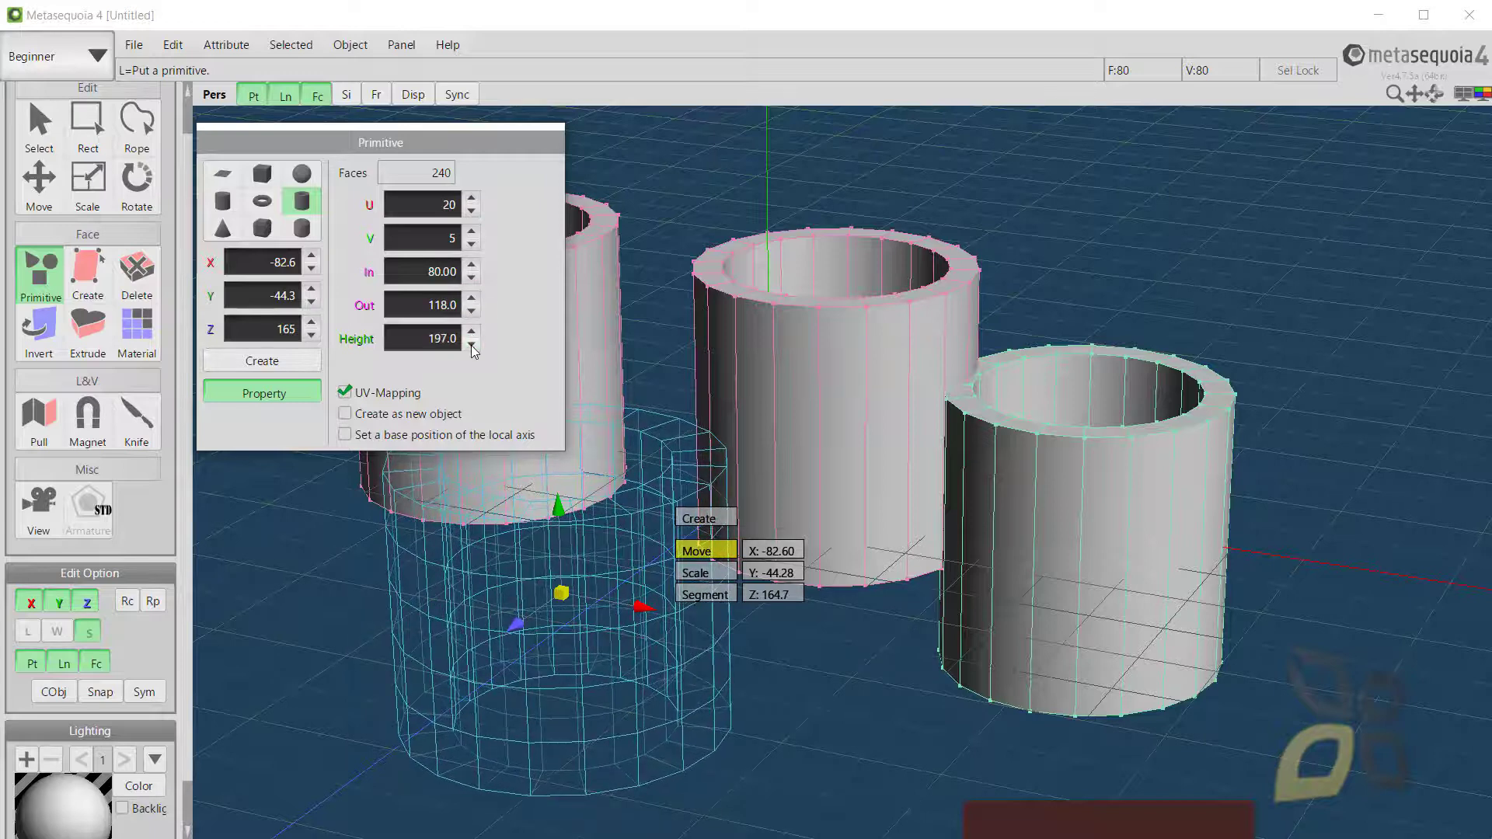
pyautogui.click(472, 344)
pyautogui.click(471, 344)
pyautogui.click(447, 335)
pyautogui.doubleClick(447, 337)
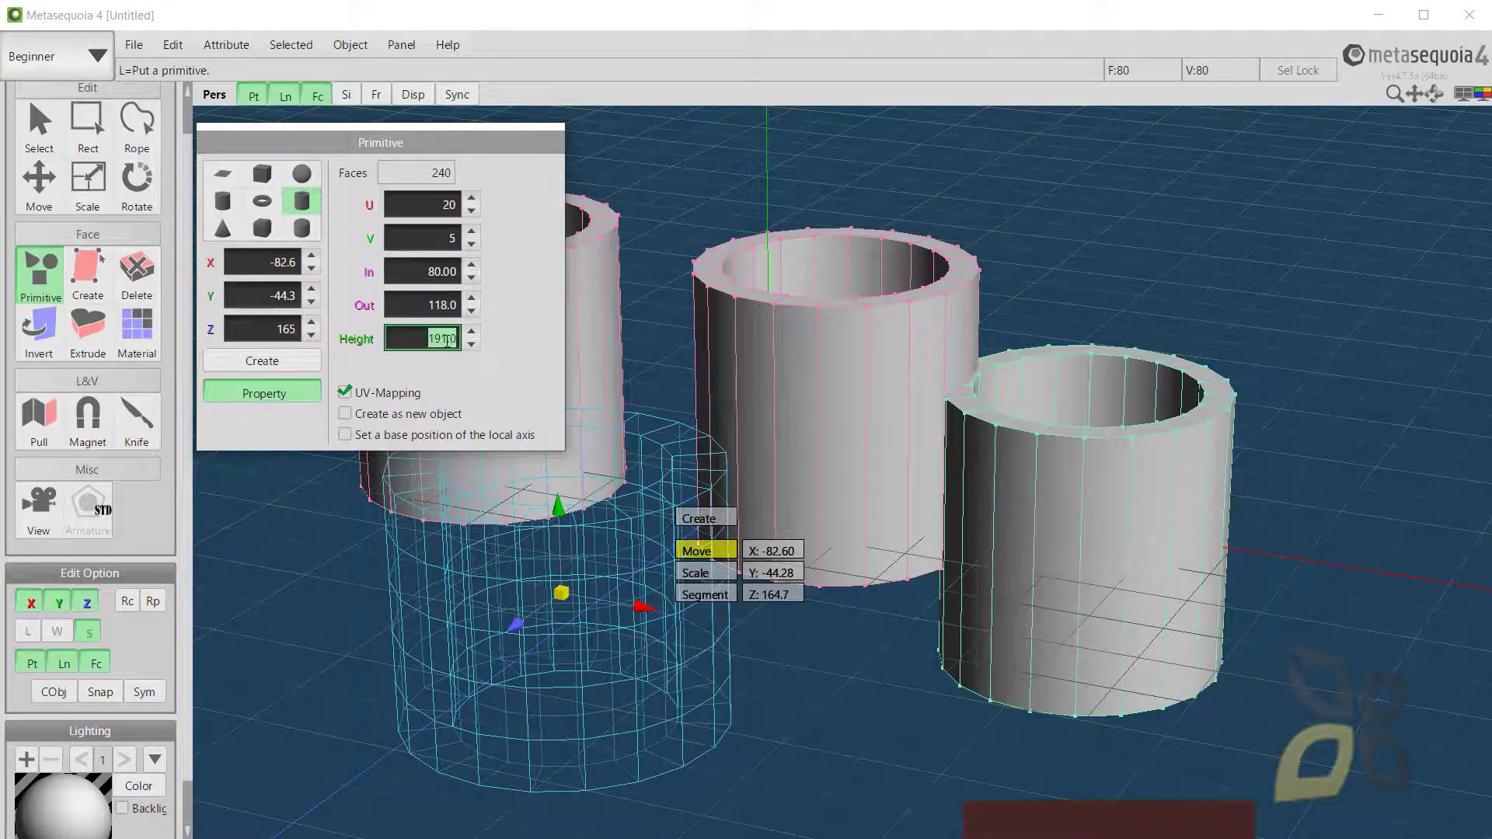
pyautogui.write('10')
pyautogui.click(450, 391)
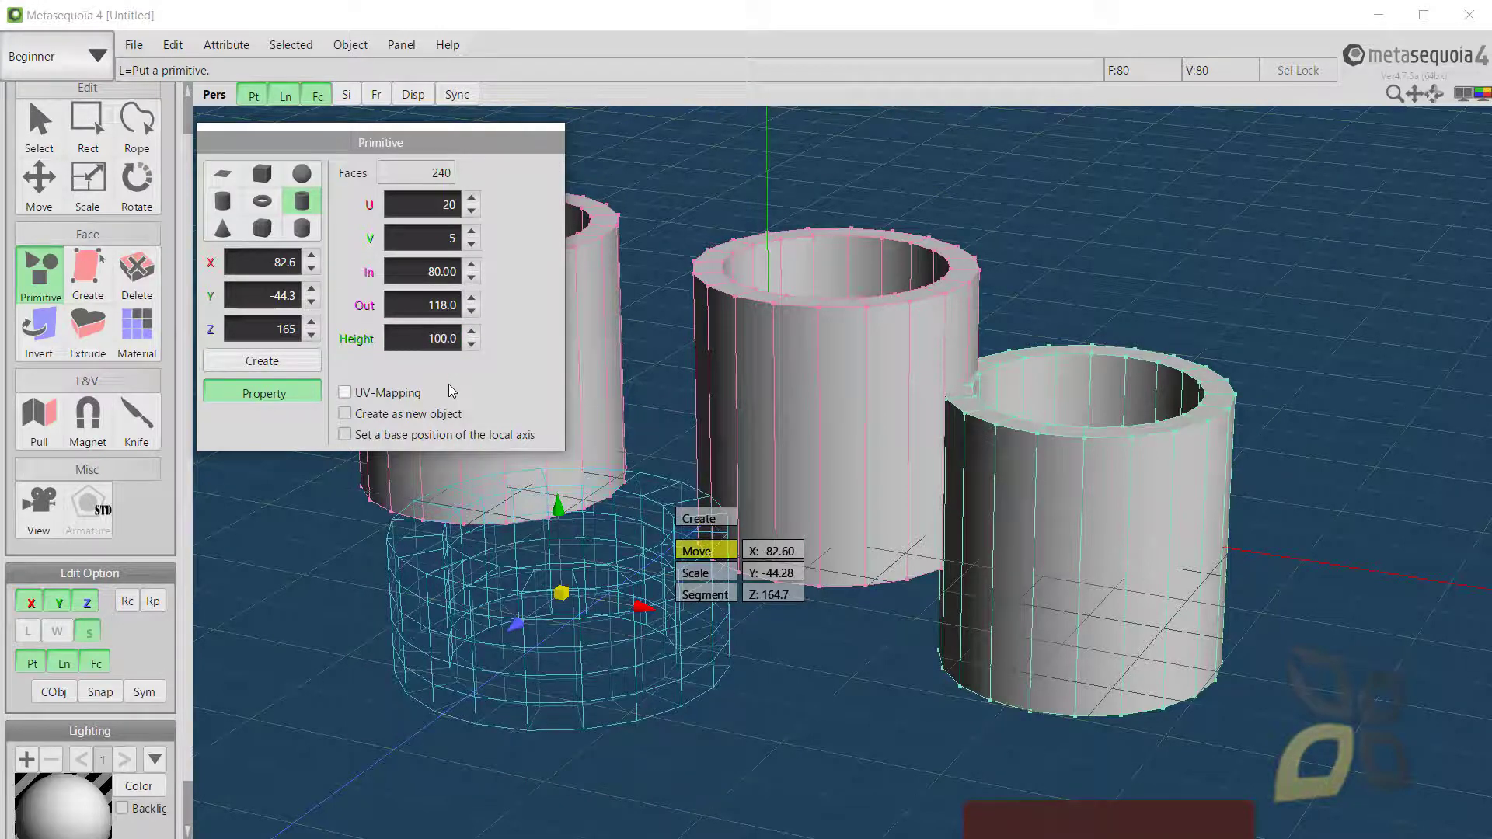
pyautogui.click(292, 365)
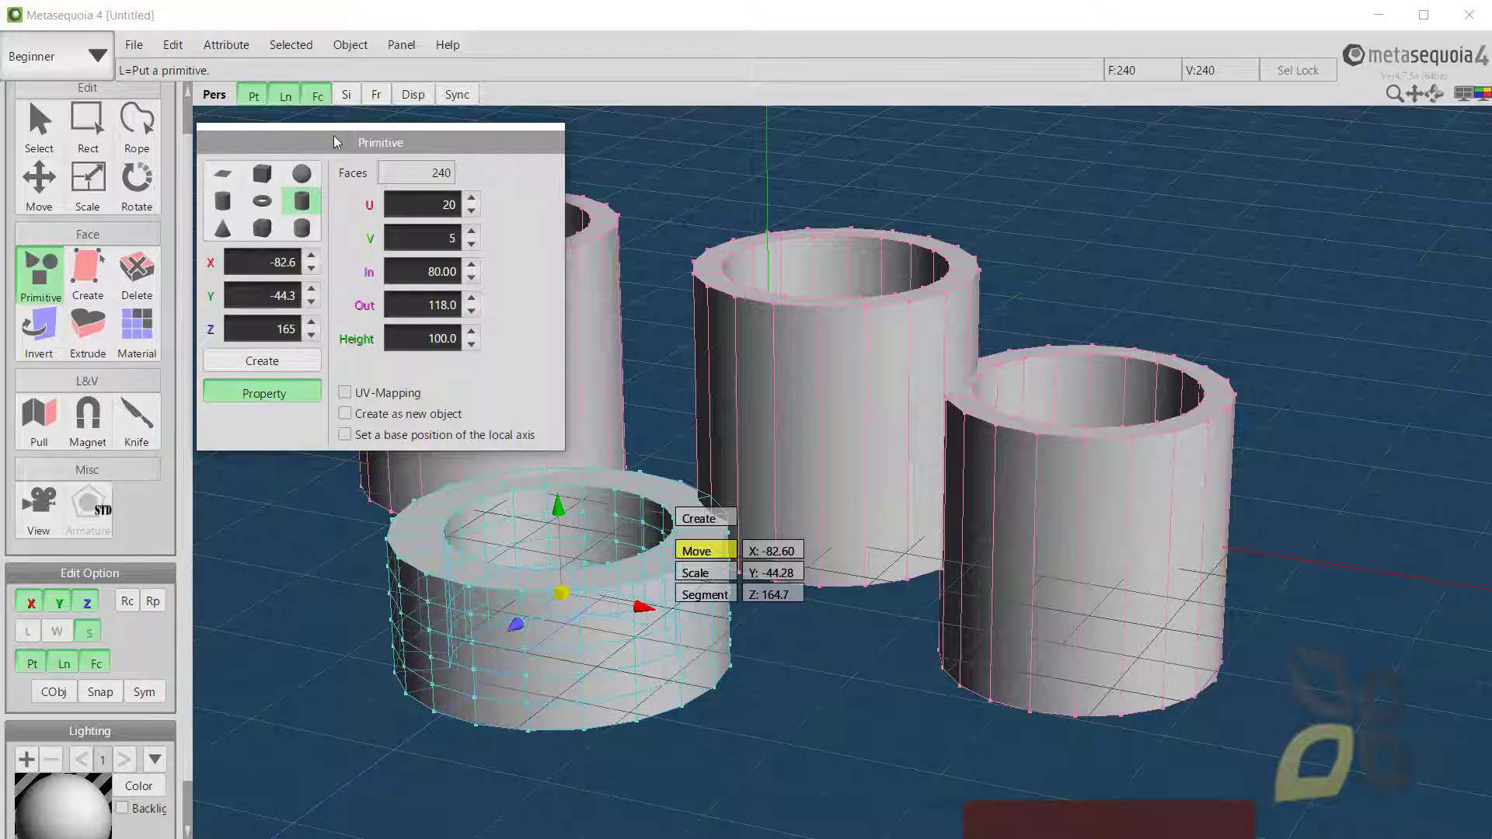
pyautogui.moveTo(334, 141); pyautogui.dragTo(349, 151)
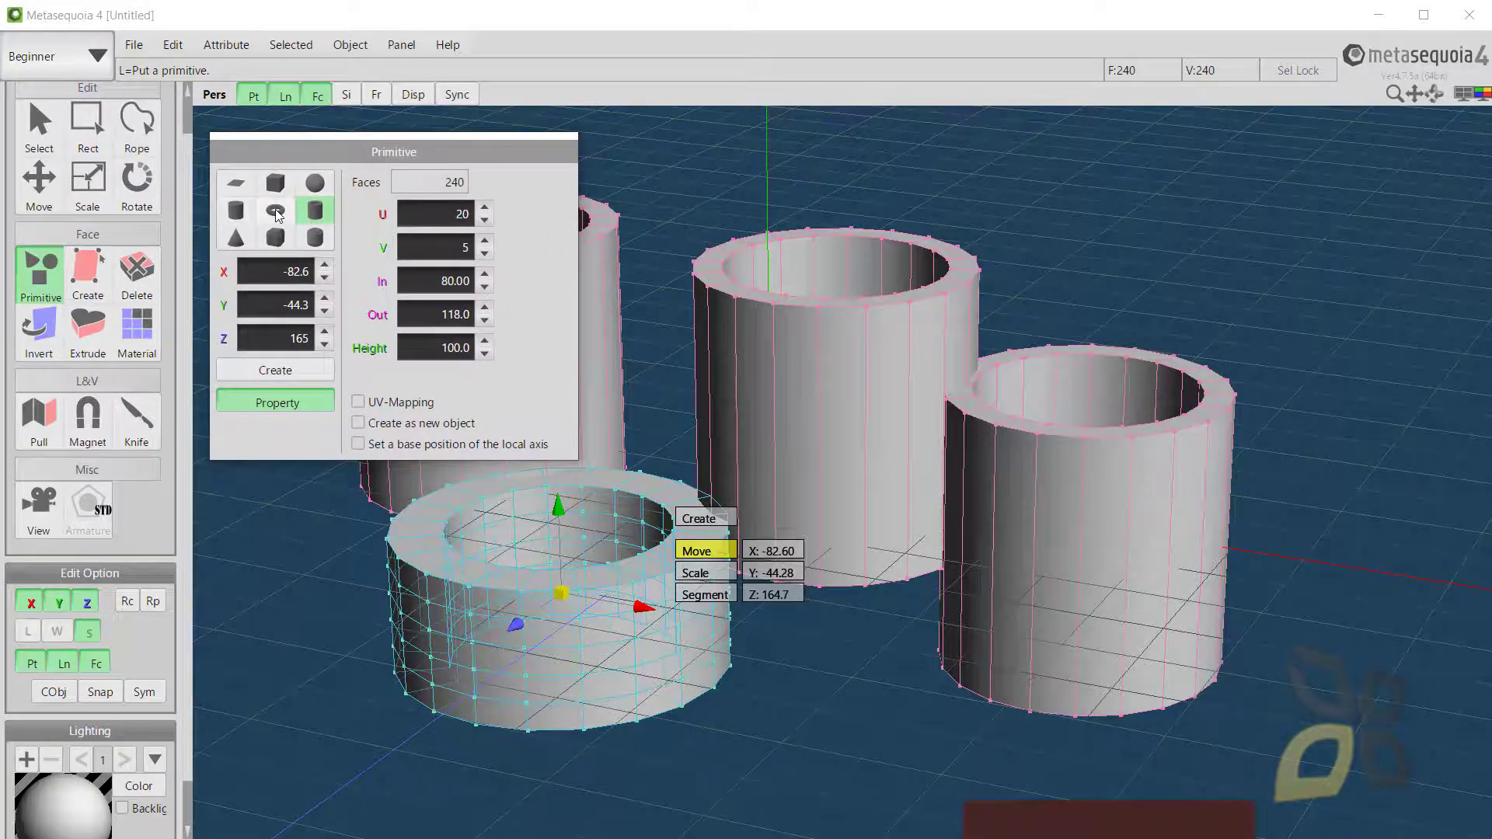
pyautogui.scroll(-4, 719, 545)
pyautogui.scroll(2, 719, 546)
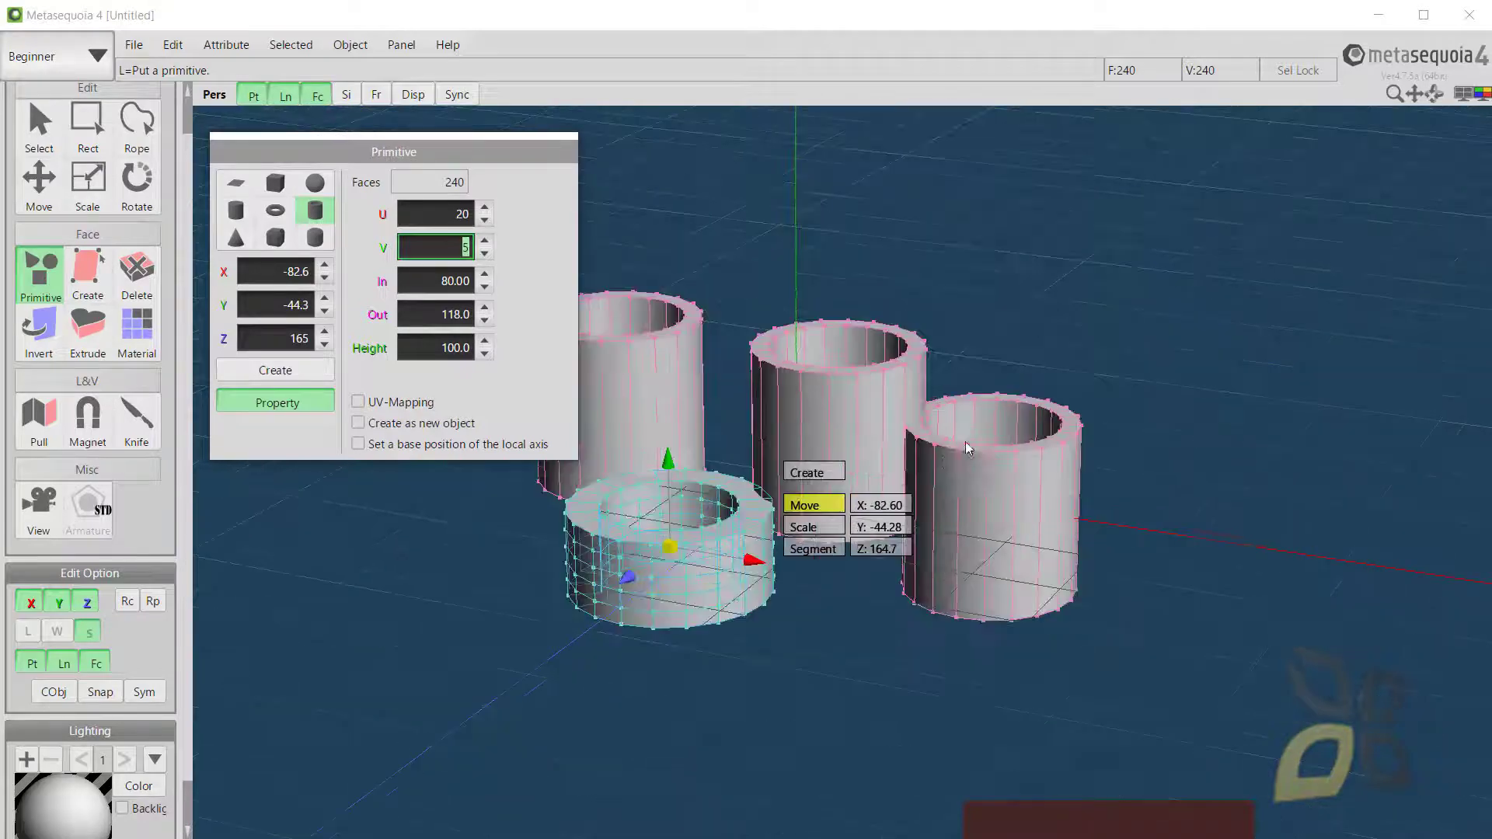
pyautogui.click(449, 47)
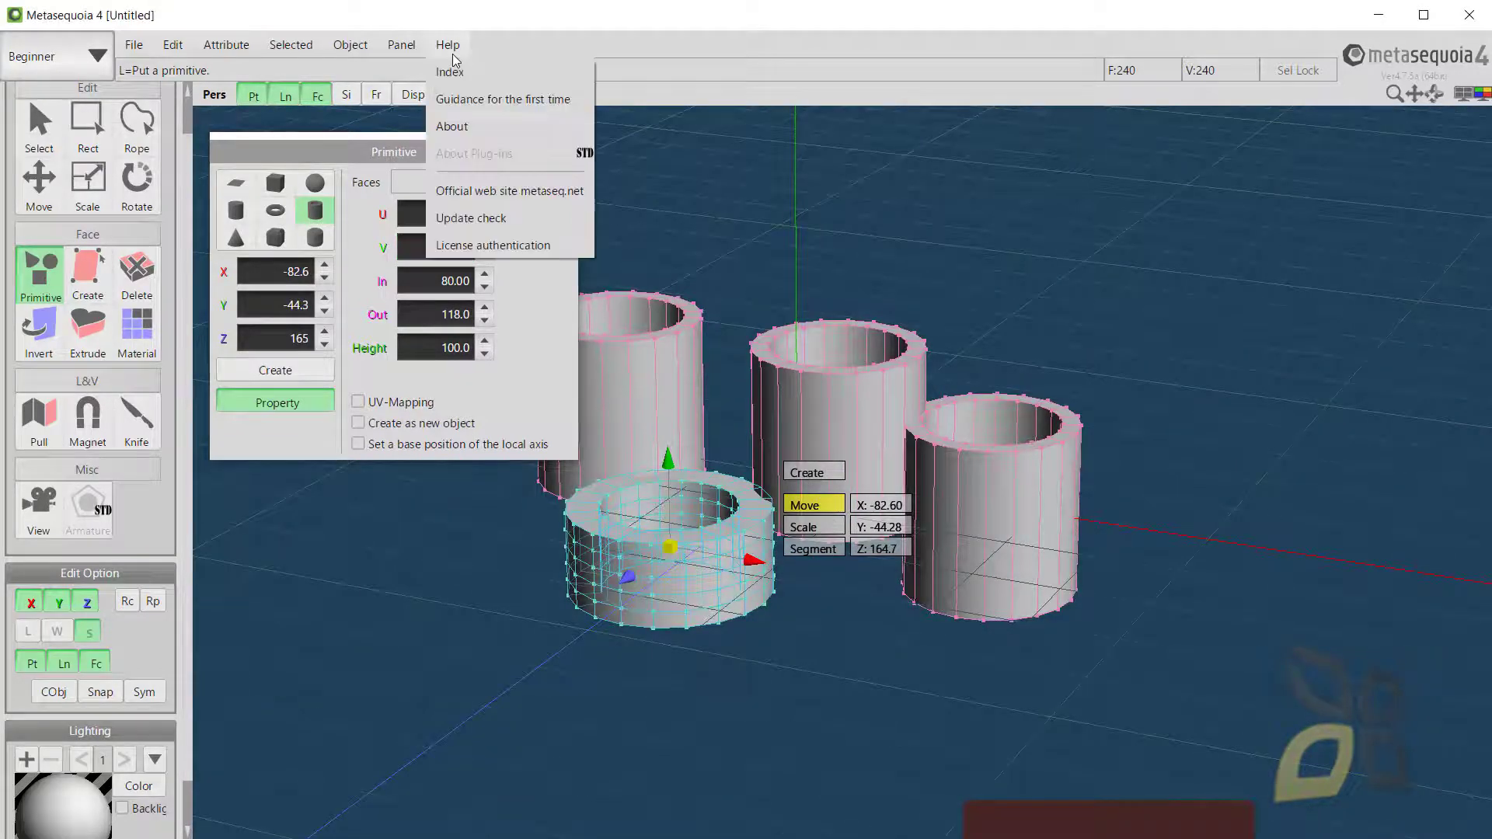
pyautogui.click(642, 27)
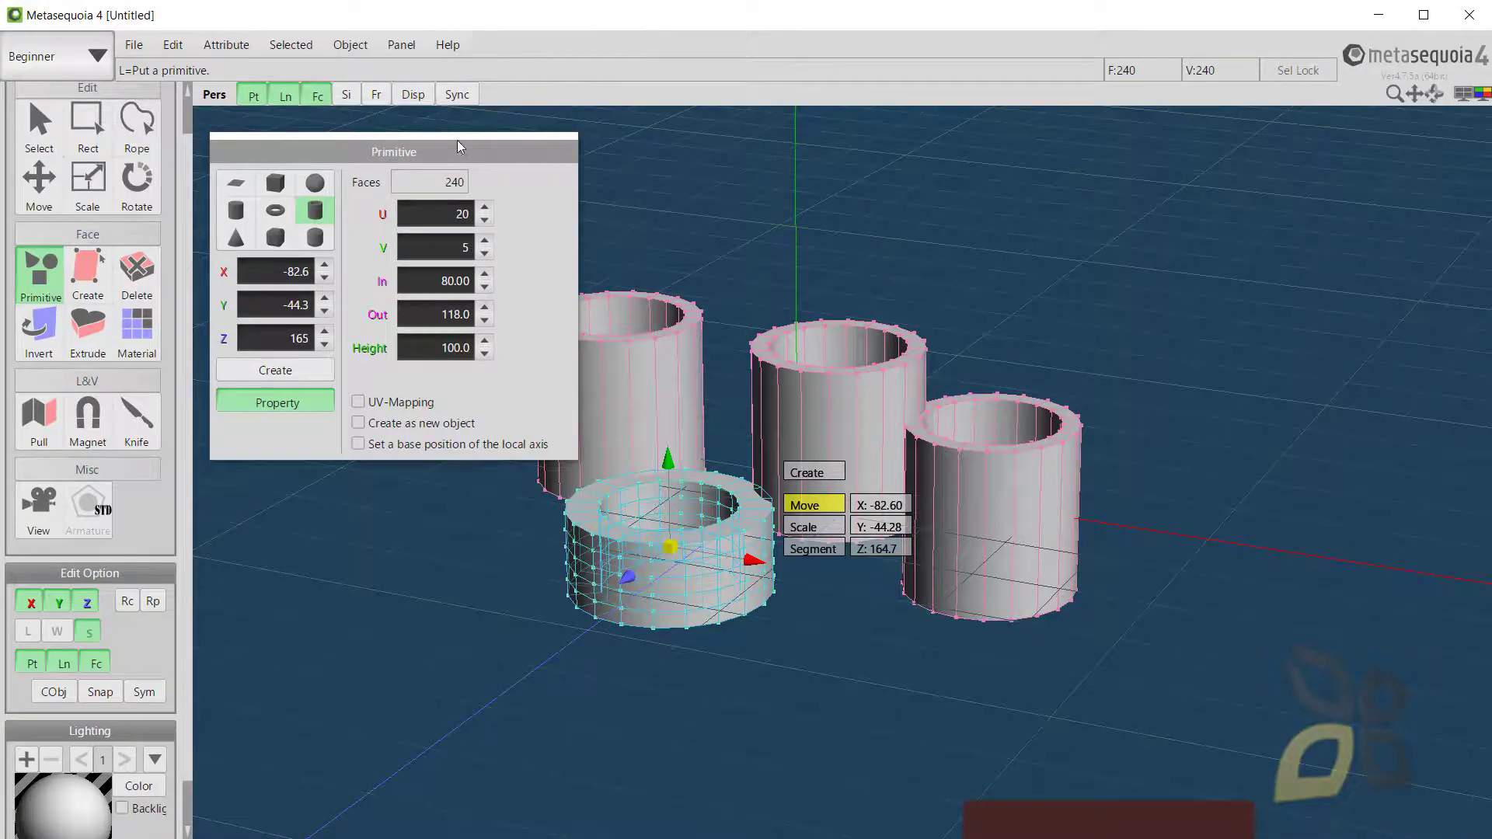
# Move the Primitive window clear of the hollow cylinders and inspect the four finished shapes.
pyautogui.moveTo(482, 145); pyautogui.dragTo(1388, 158)
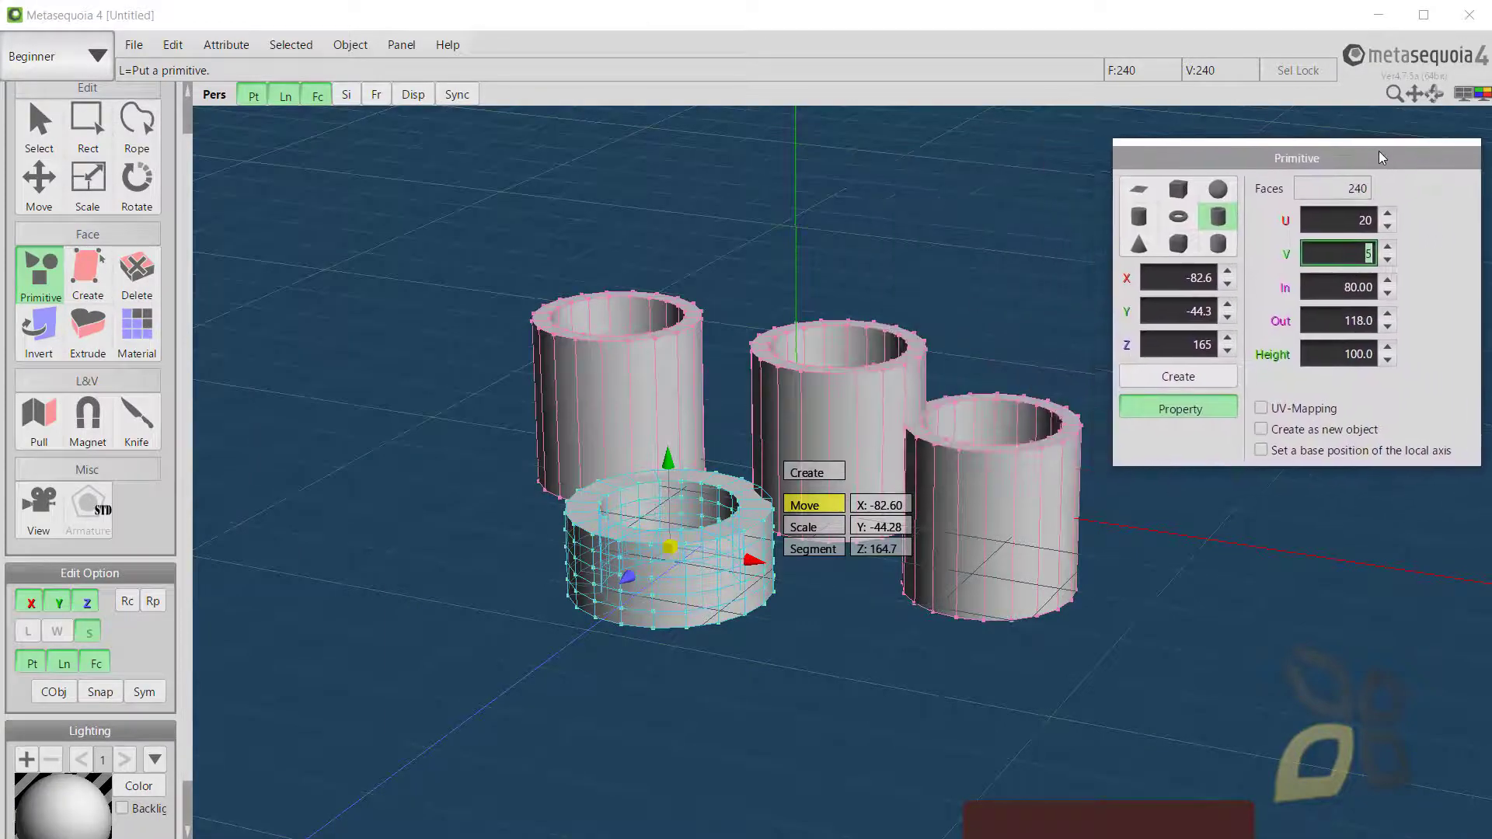
pyautogui.scroll(-5, 285, 641)
pyautogui.scroll(7, 1002, 398)
pyautogui.scroll(-3, 955, 394)
pyautogui.scroll(-2, 956, 381)
pyautogui.scroll(3, 957, 354)
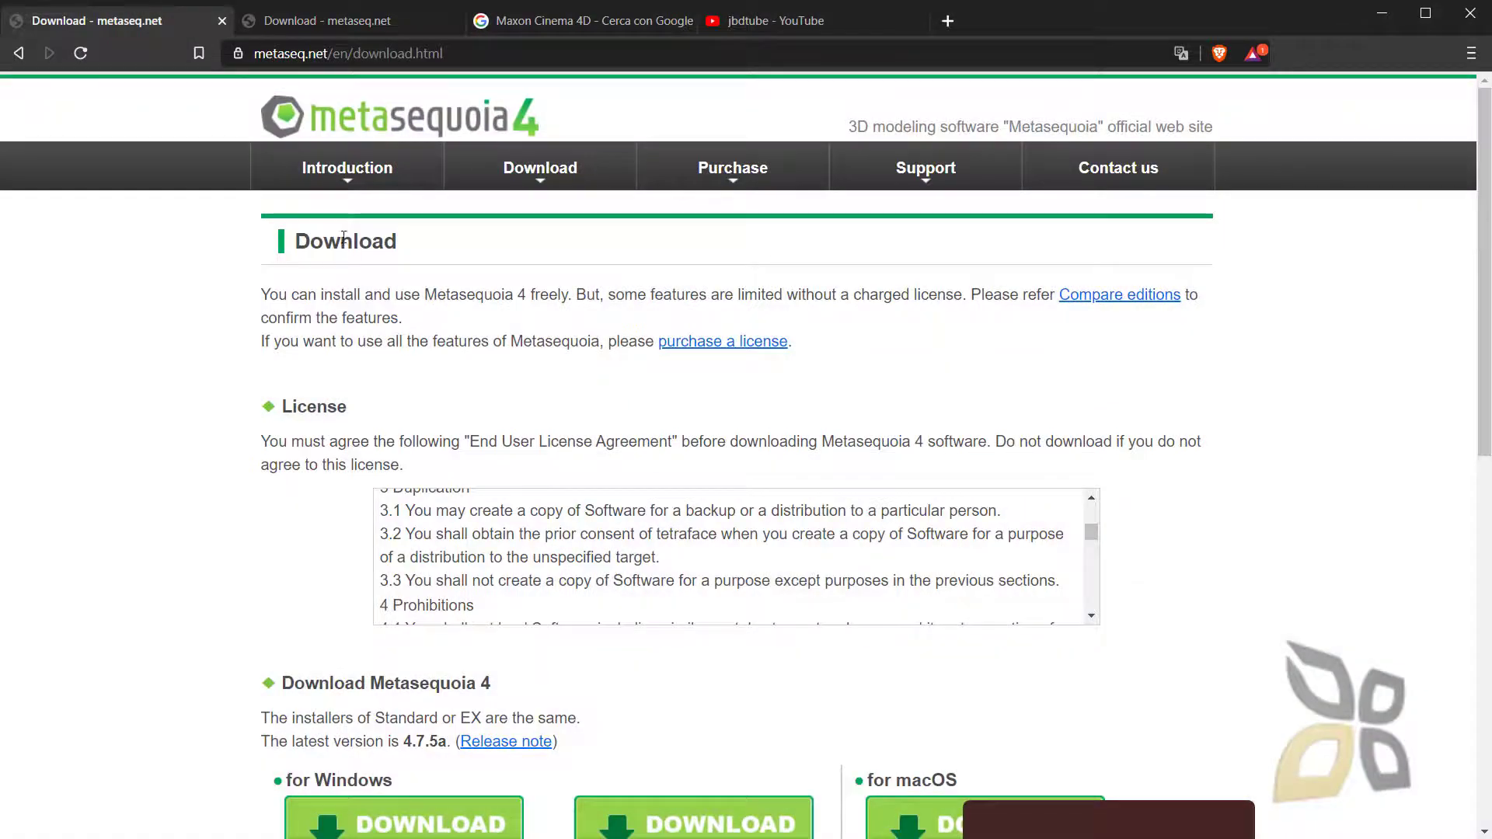
# Switch to the jbdtube YouTube channel in the browser and look through its created playlists and English video courses.
pyautogui.click(737, 26)
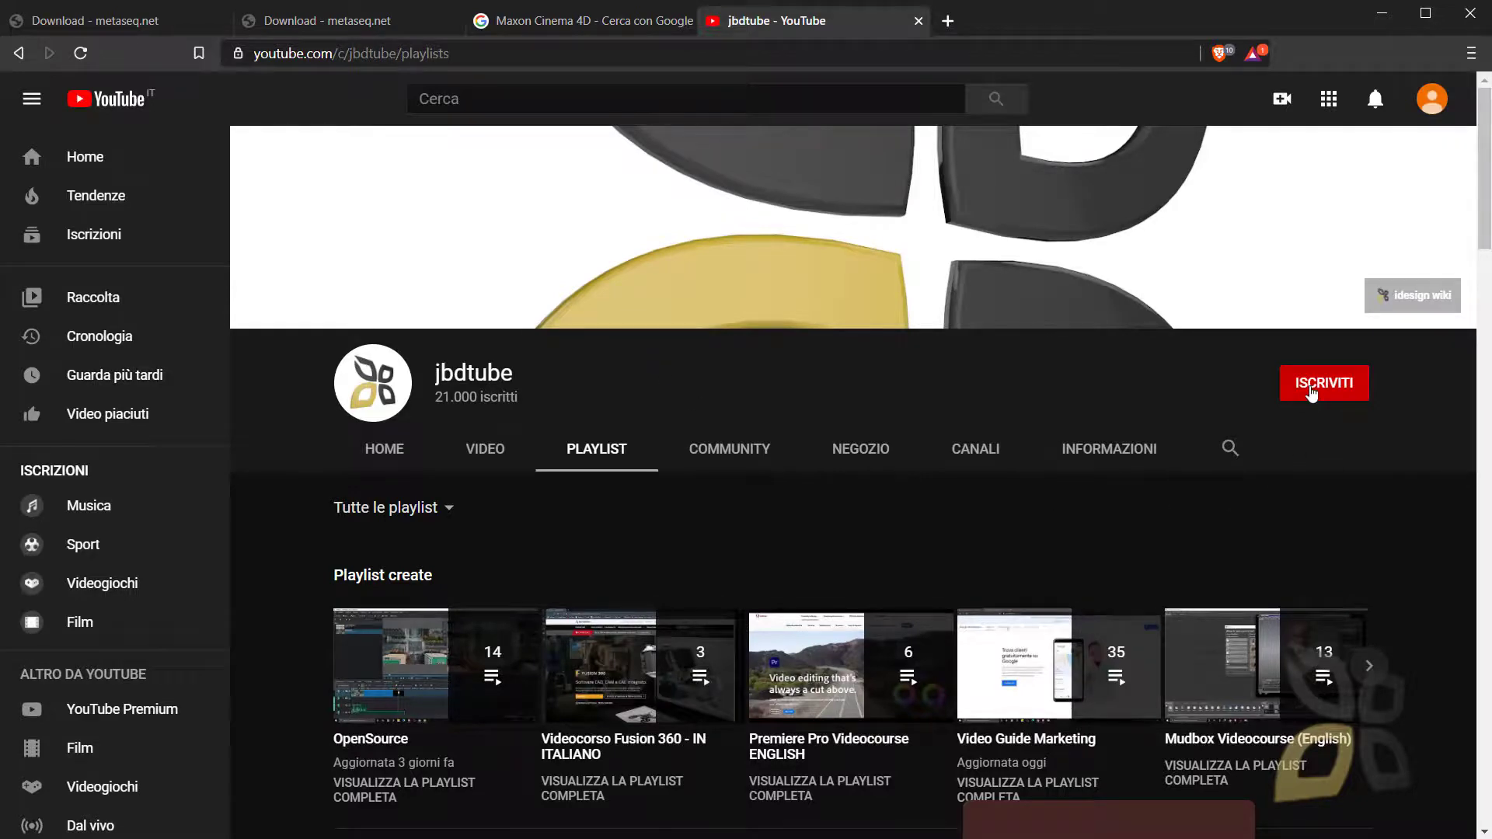
pyautogui.scroll(-4, 593, 474)
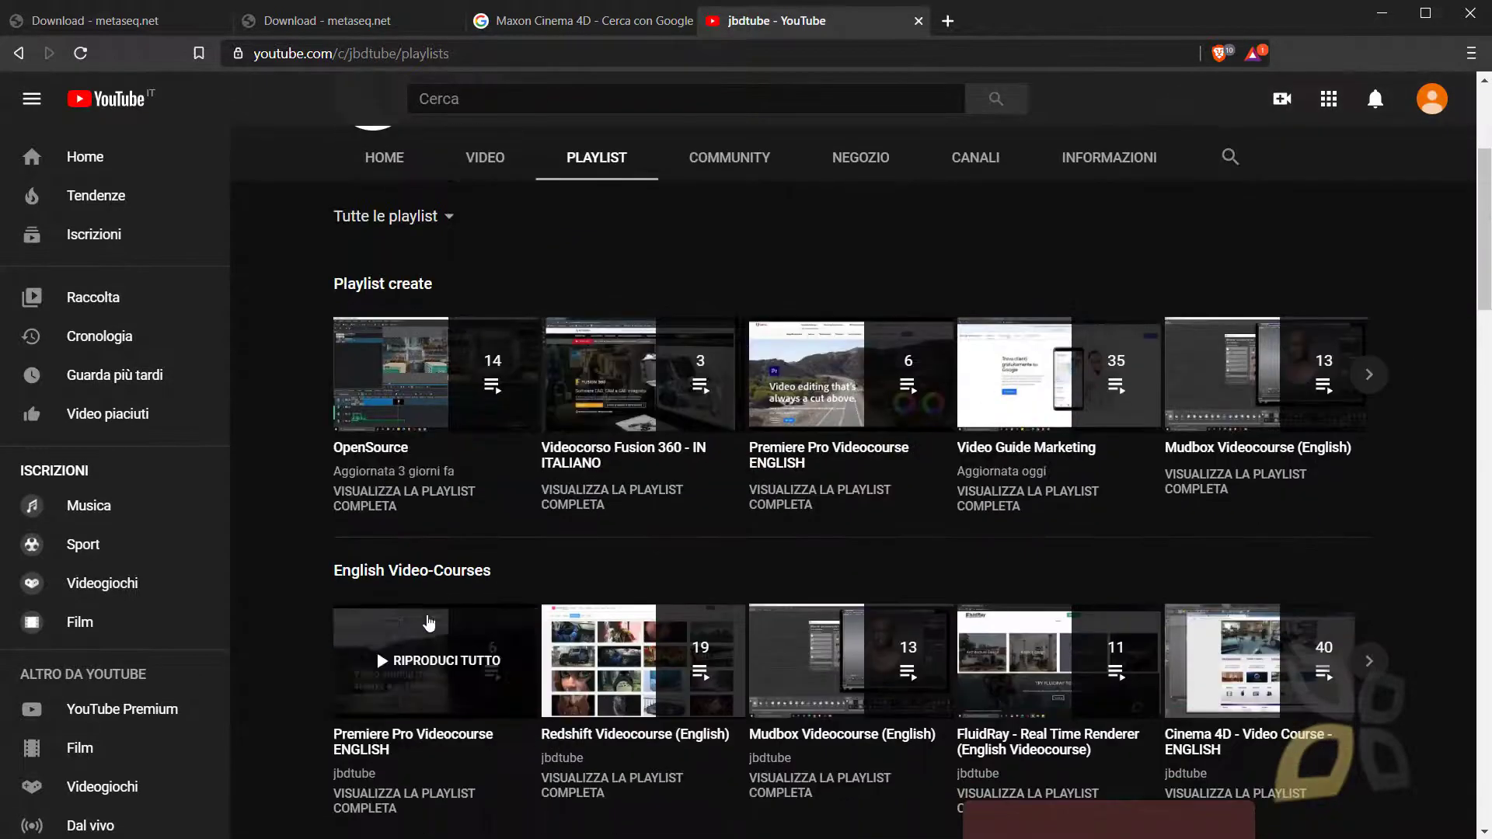
pyautogui.scroll(1, 482, 620)
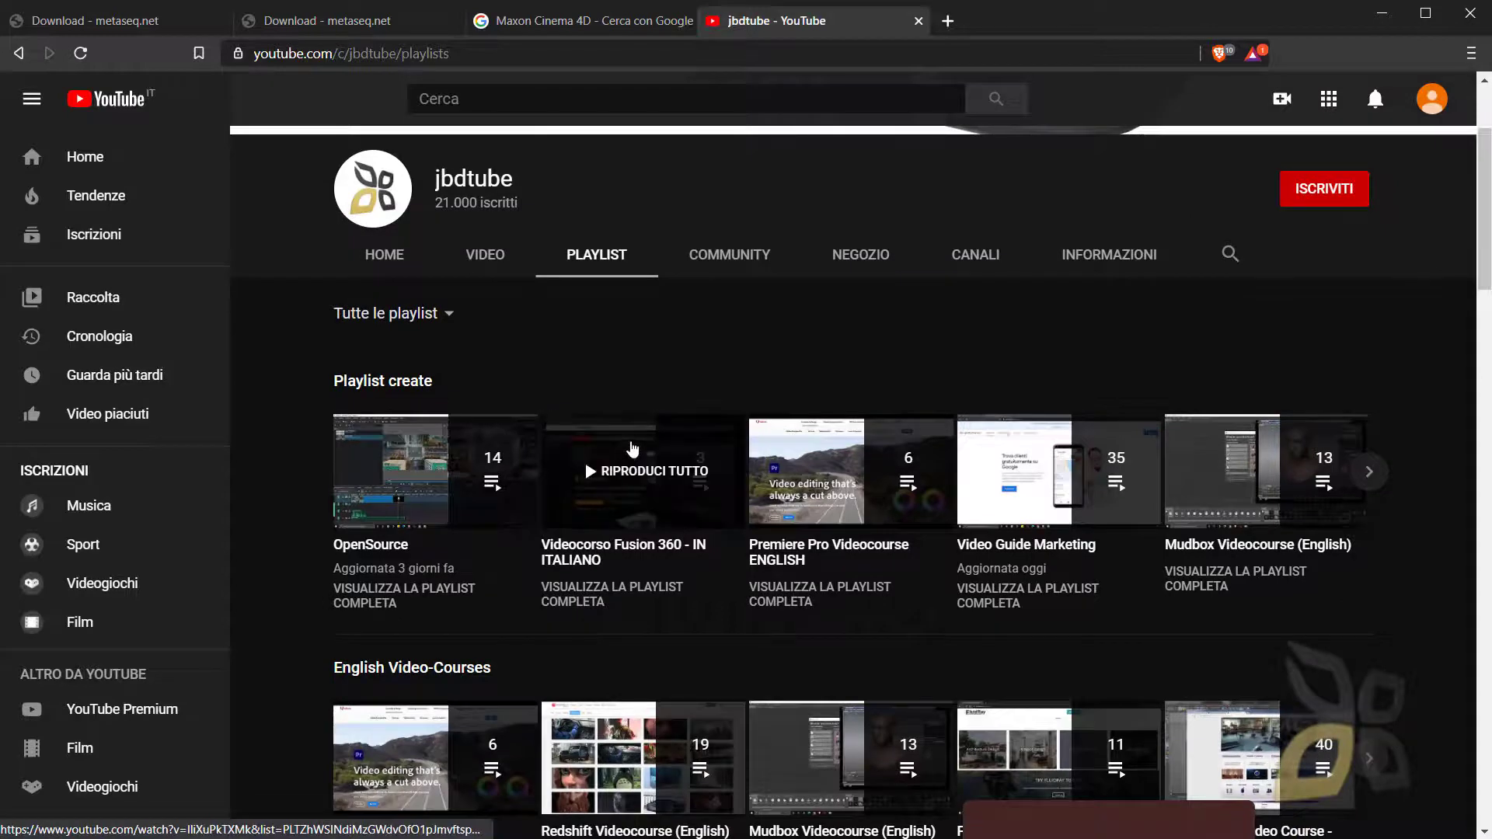
pyautogui.scroll(1, 666, 436)
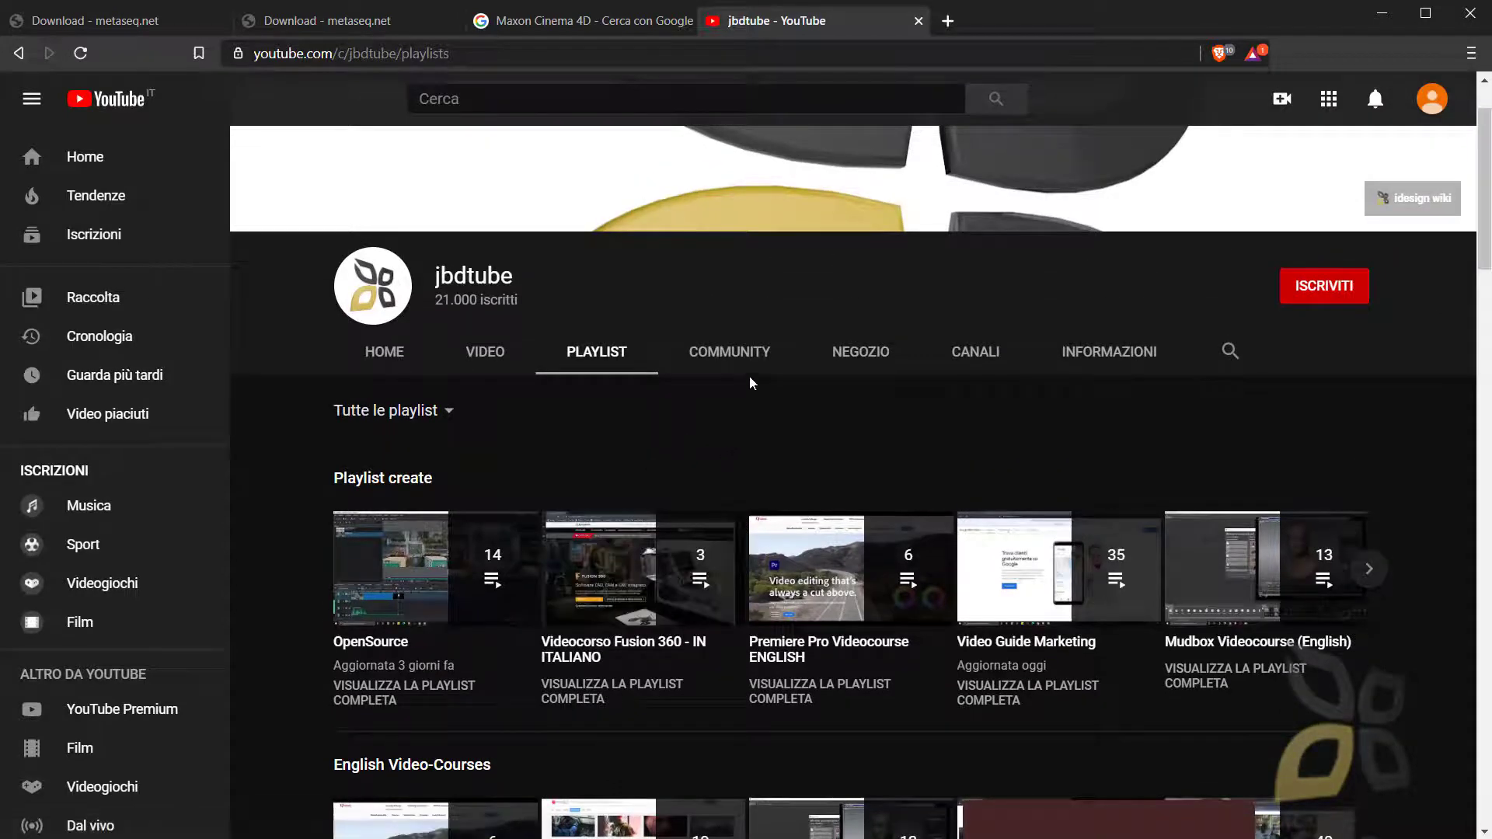
# View the jbdtube channel's community posts and browse the featured merchandise in its store.
pyautogui.click(750, 370)
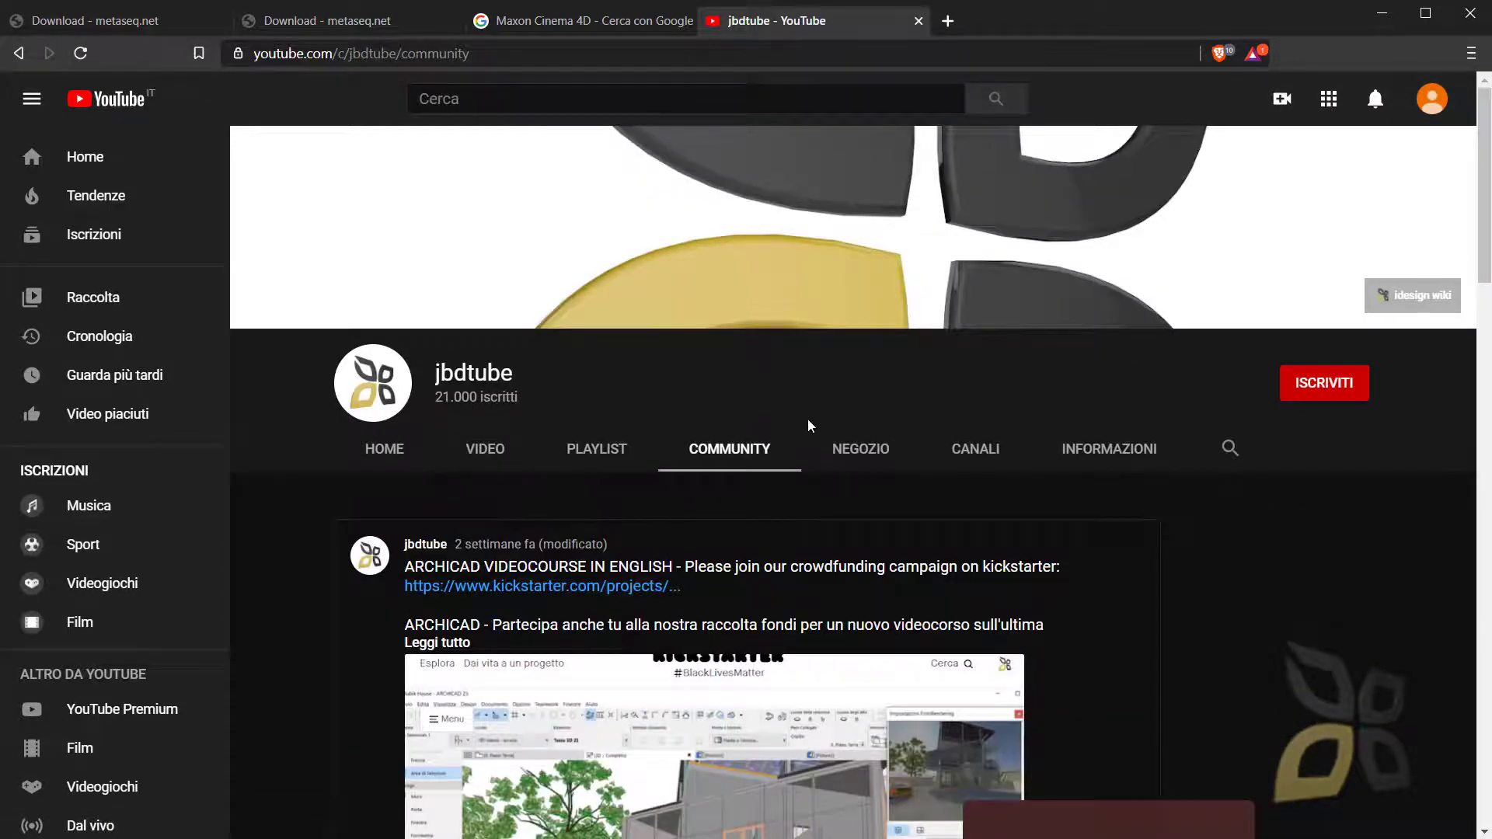
pyautogui.click(859, 469)
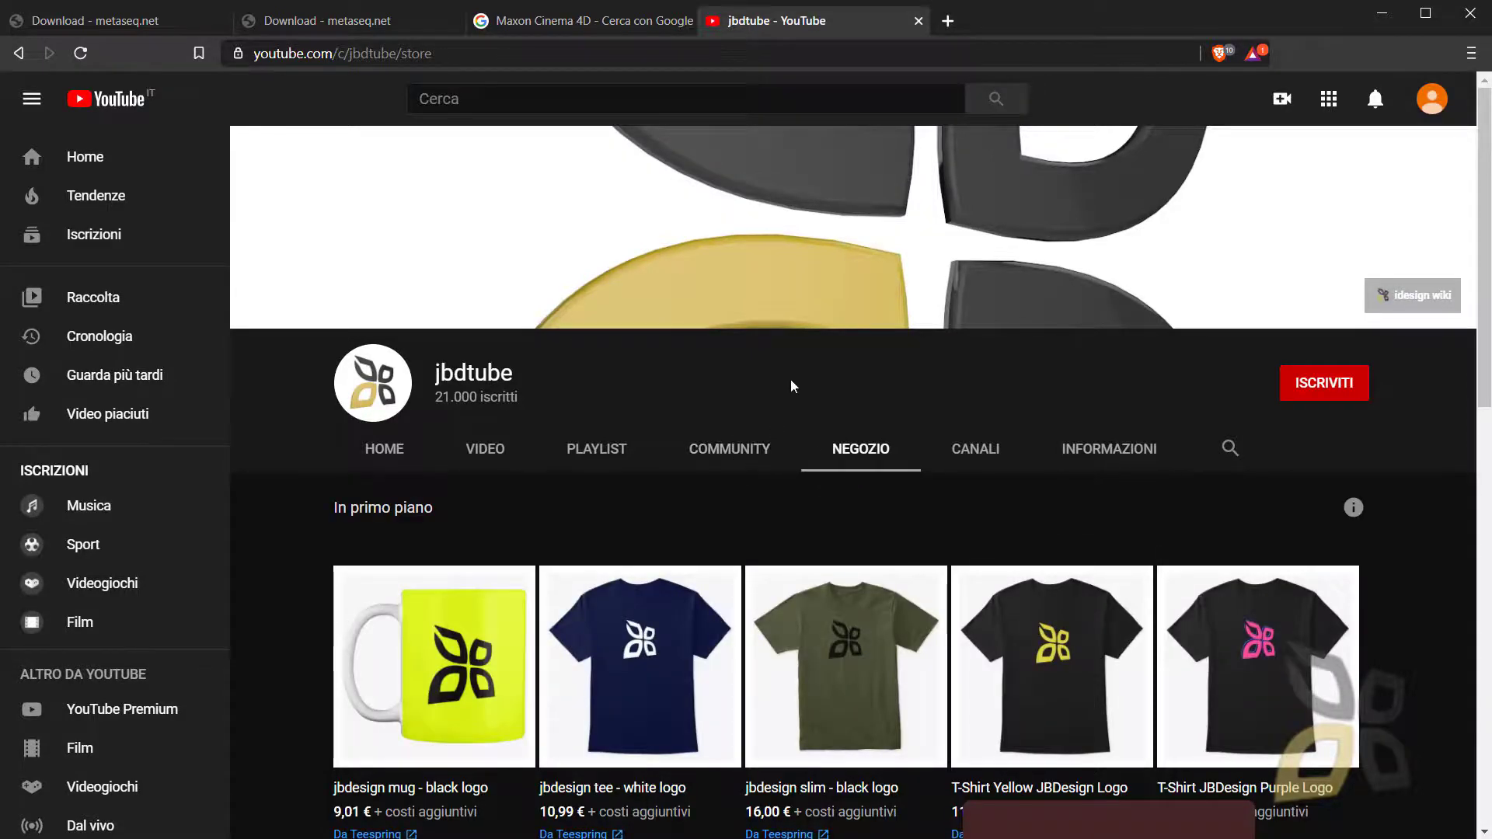
pyautogui.scroll(-3, 724, 607)
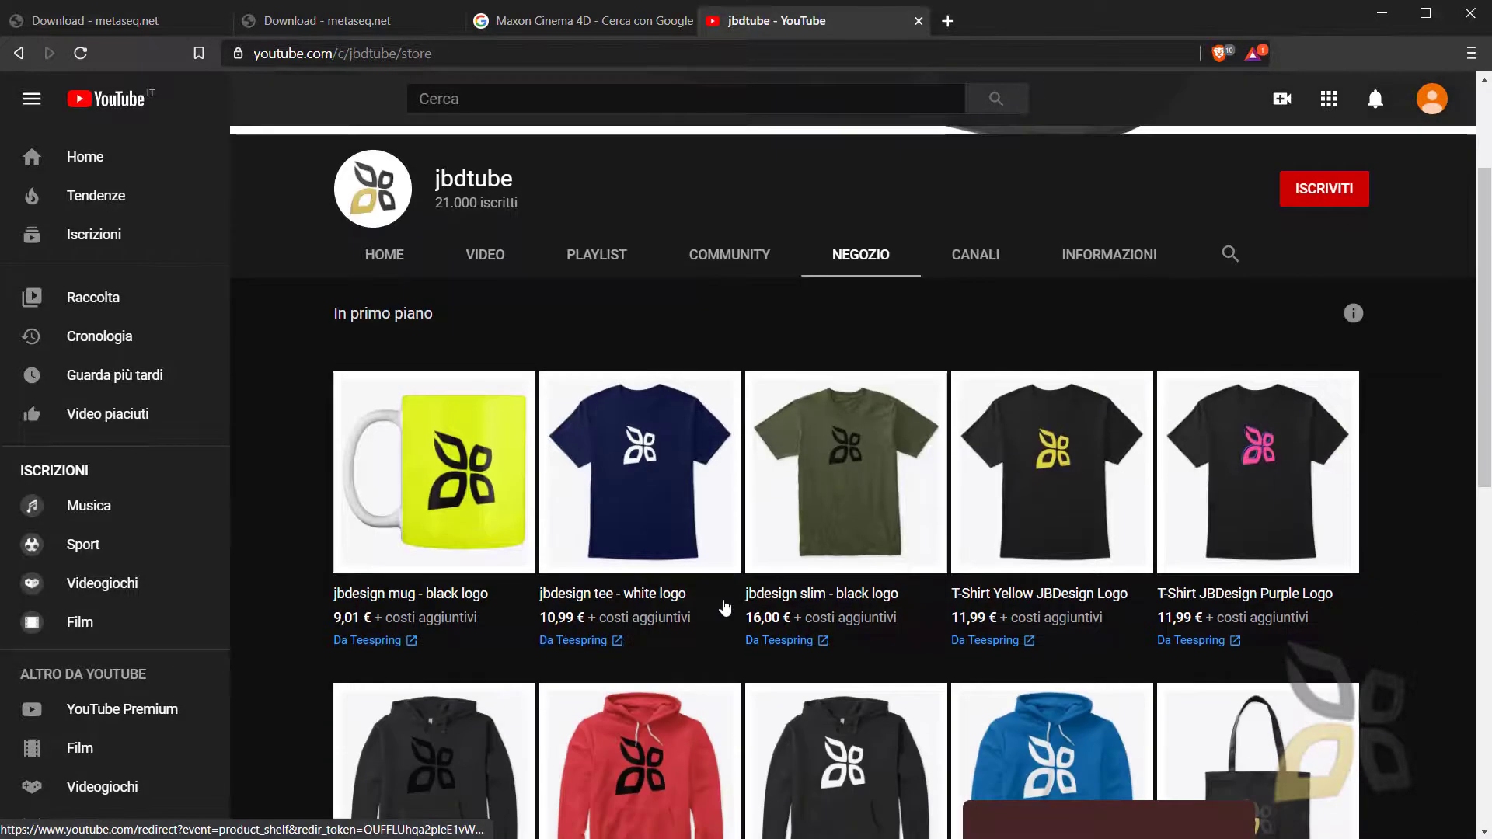